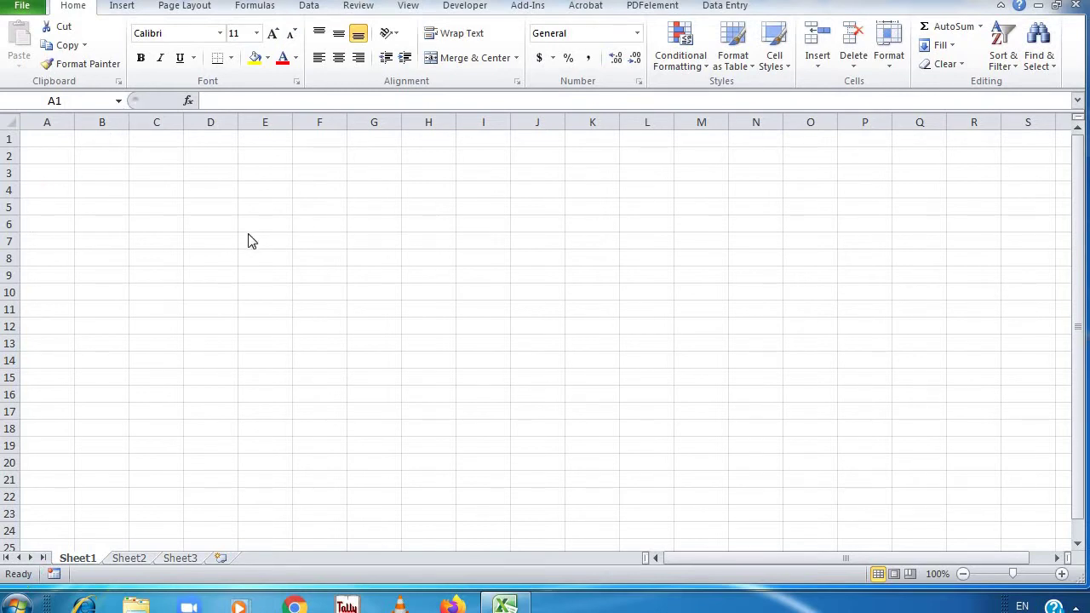
Select cells in column C and start, then cancel, a Format Painter copy of C4
left_click(166, 157)
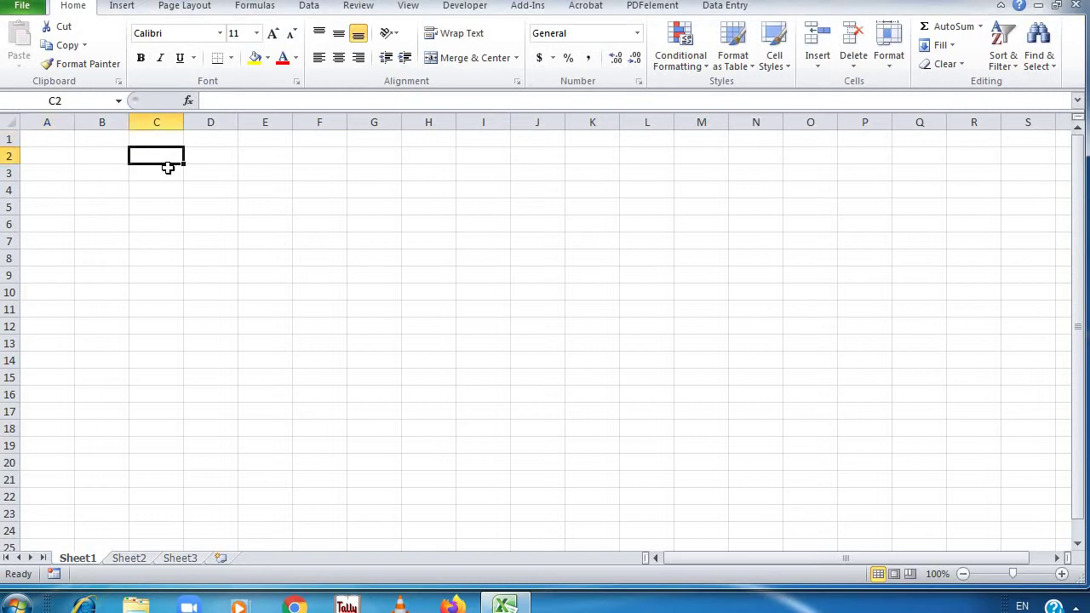
left_click(146, 255)
left_click(150, 181)
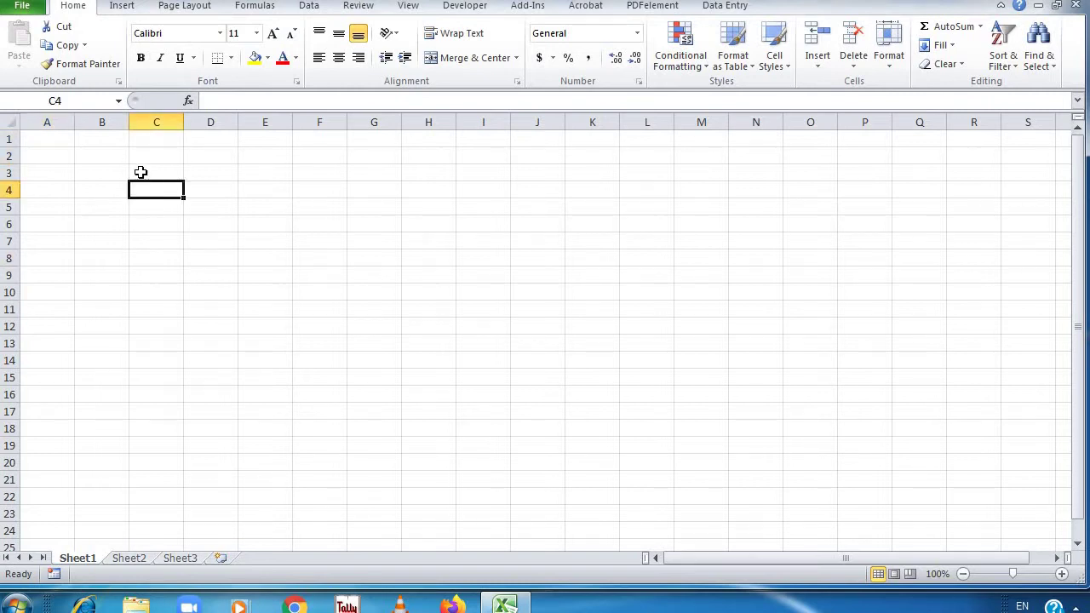
left_click(78, 64)
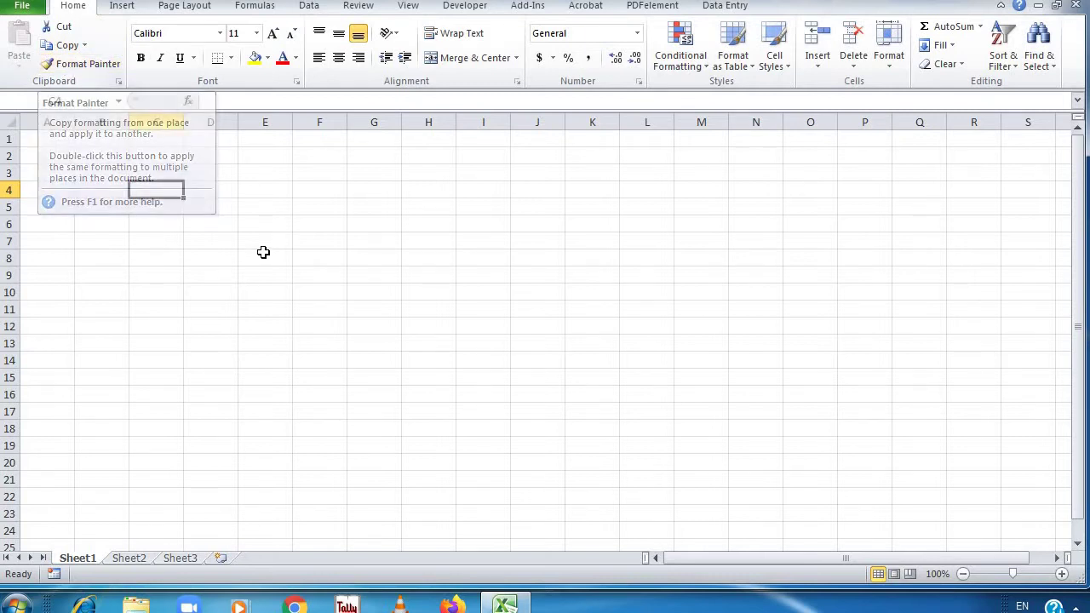
key("Escape")
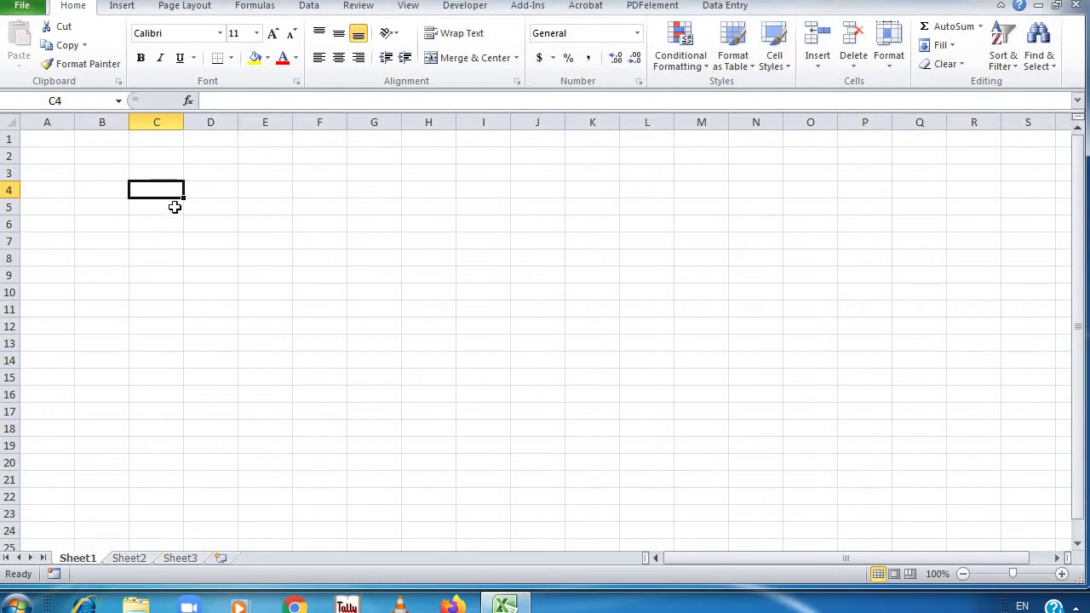
Select various cells, type a trial entry in D11, and discard it
left_click(241, 228)
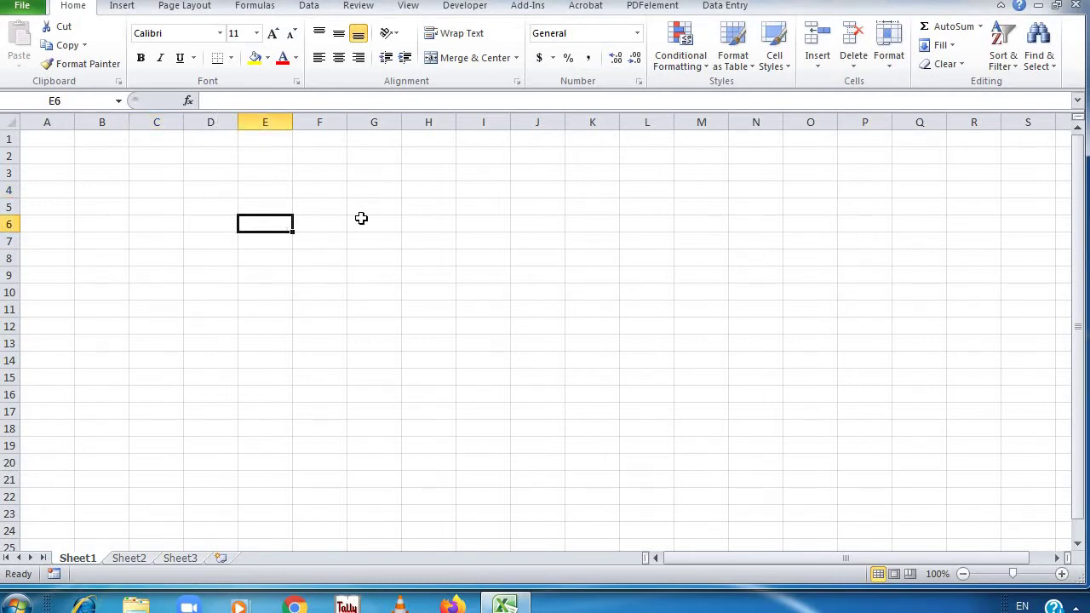
left_click(361, 219)
left_click(246, 345)
left_click(185, 192)
left_click(333, 258)
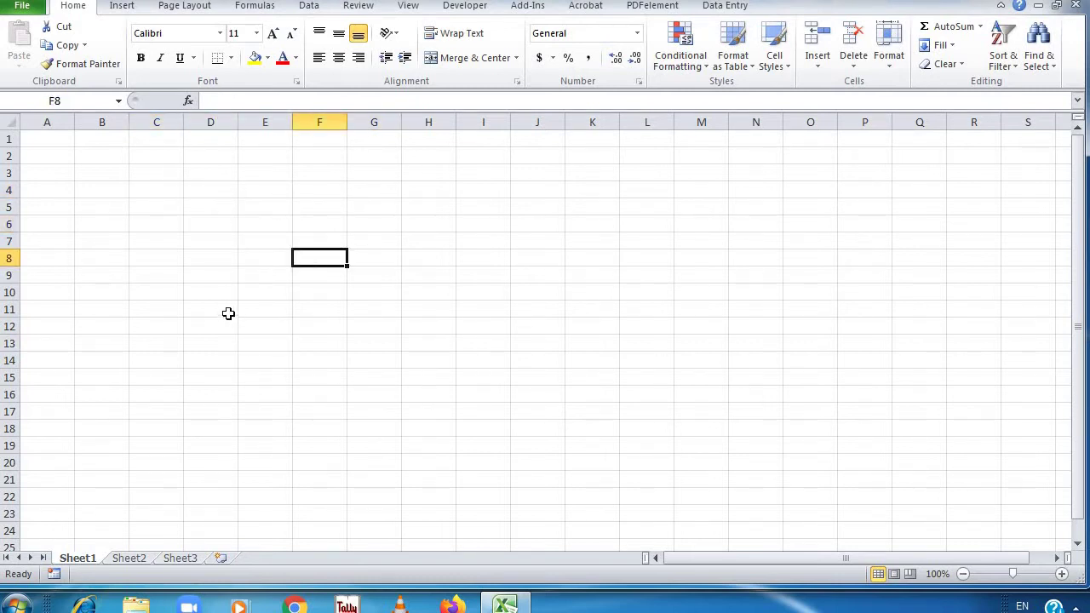
left_click(227, 313)
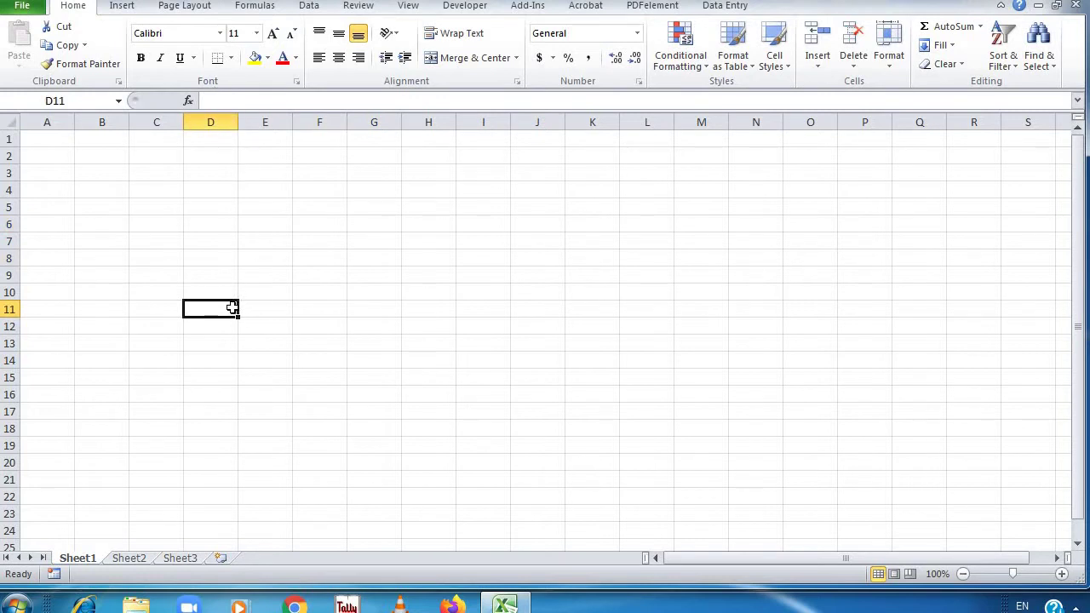
type("ads")
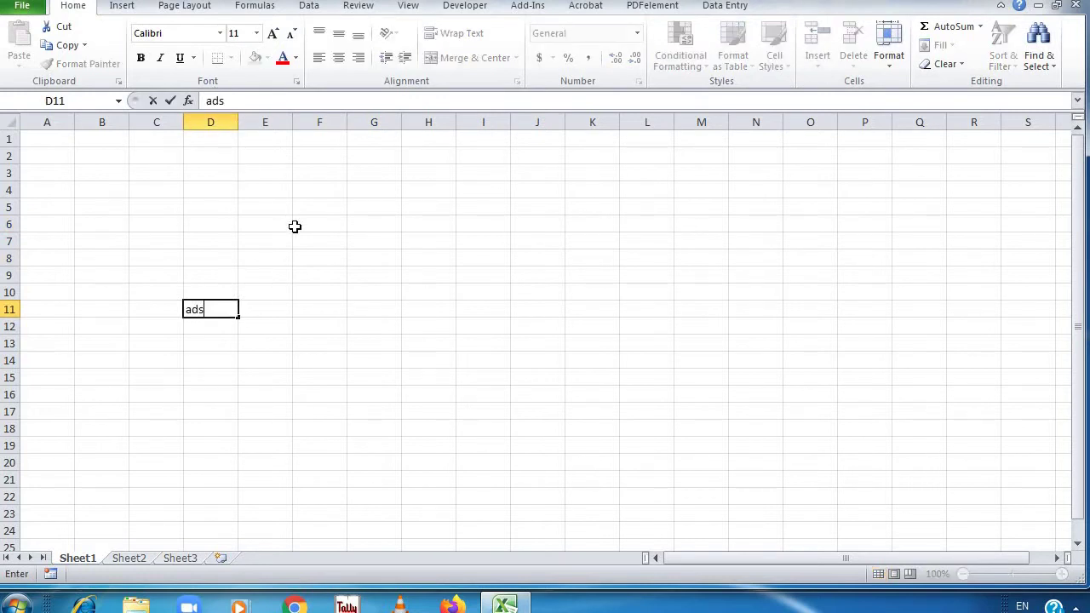
type("fdfd")
key("Escape")
left_click(260, 225)
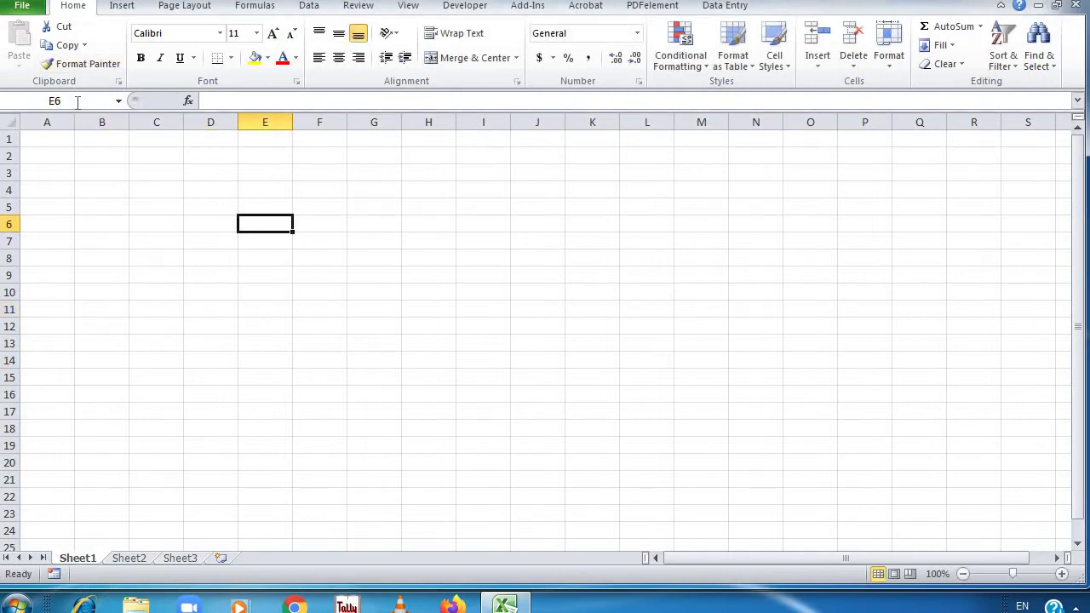
left_click(671, 312)
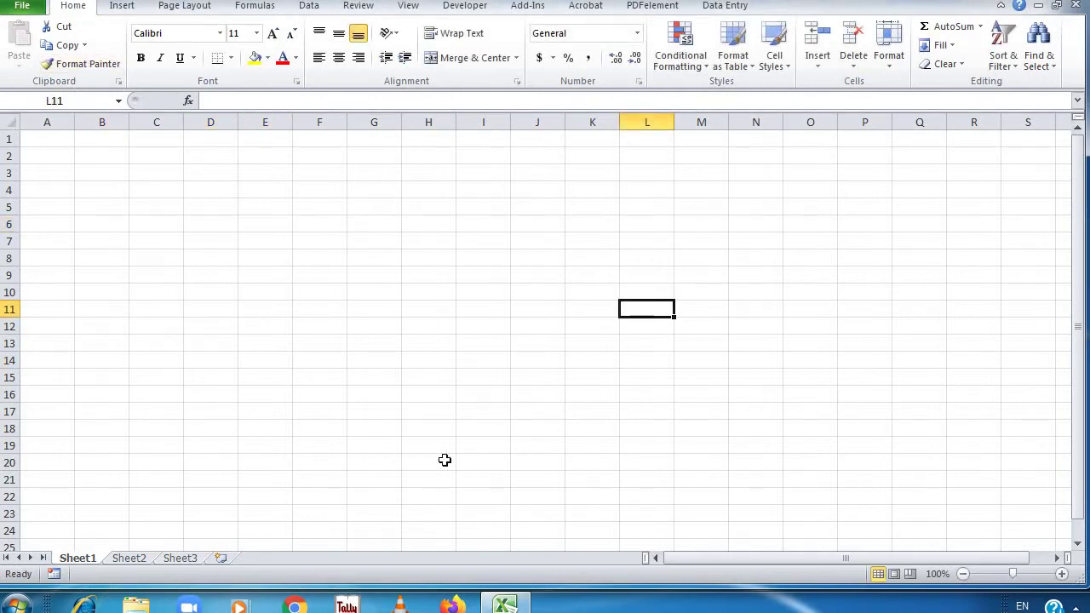
left_click(447, 460)
left_click(613, 337)
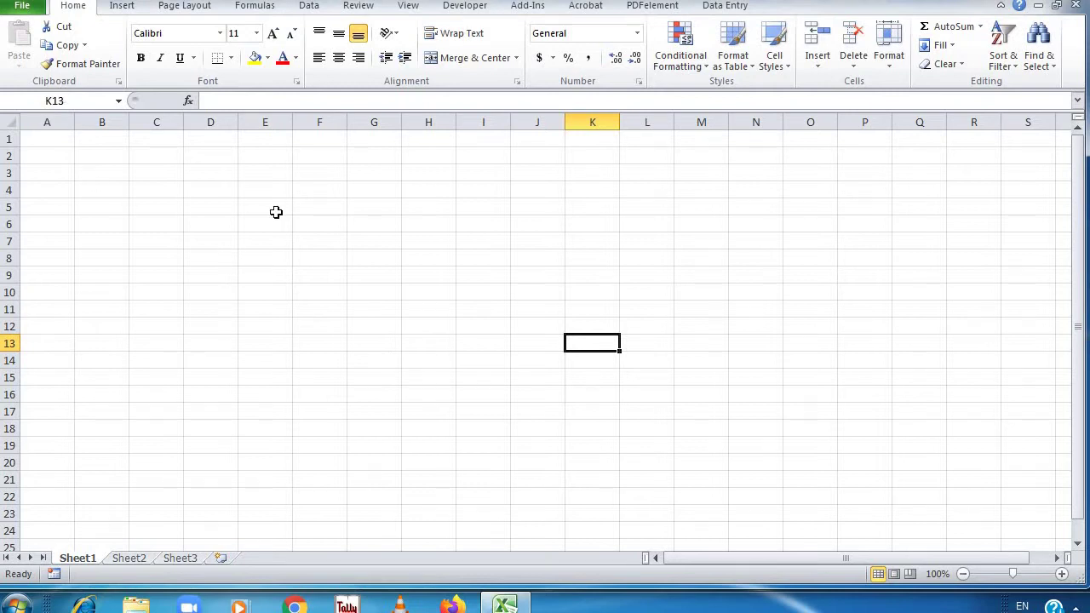
left_click(230, 179)
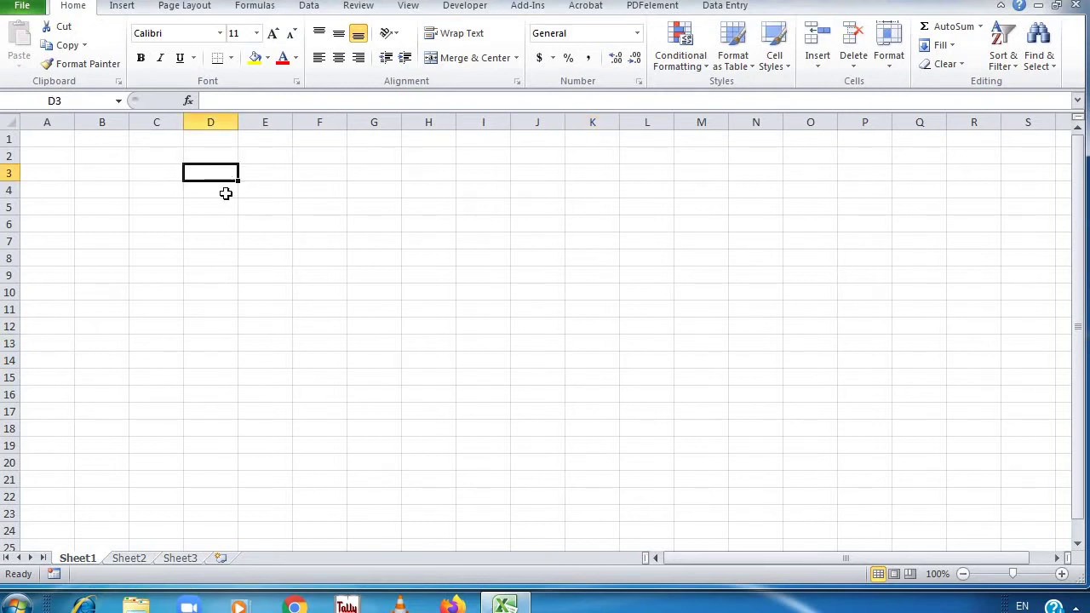
Enter a in C7 and b in D8
left_click(158, 247)
type("a")
key("Return")
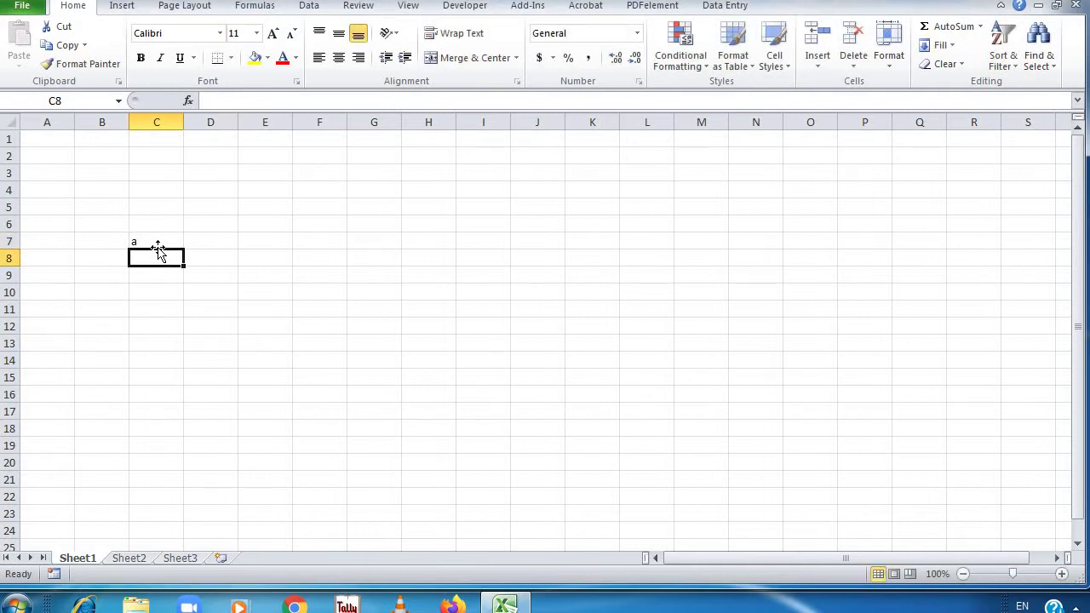
key("Right")
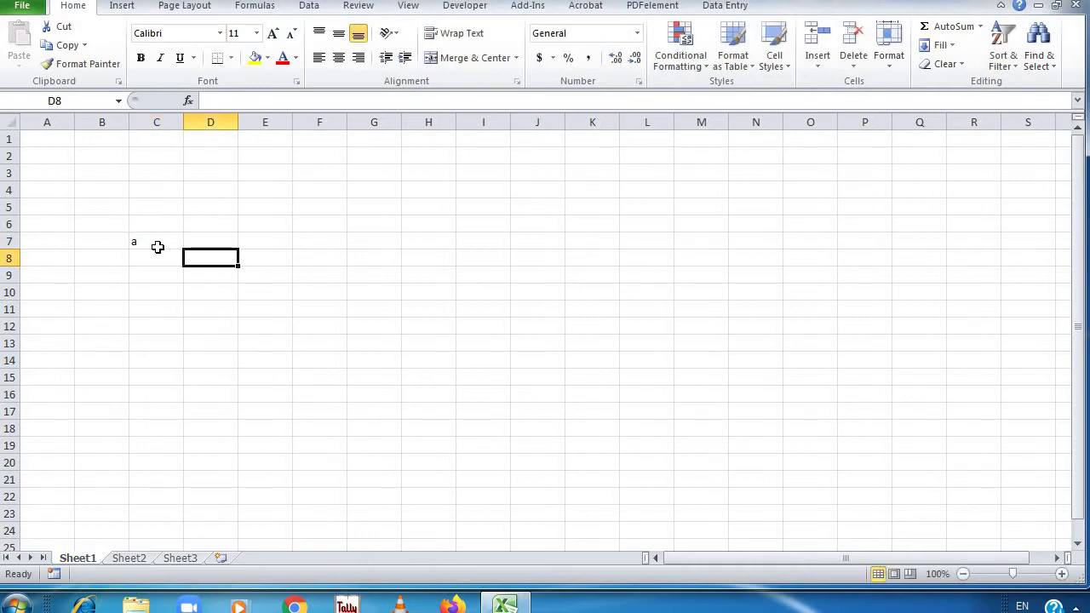
type("b")
left_click(158, 247)
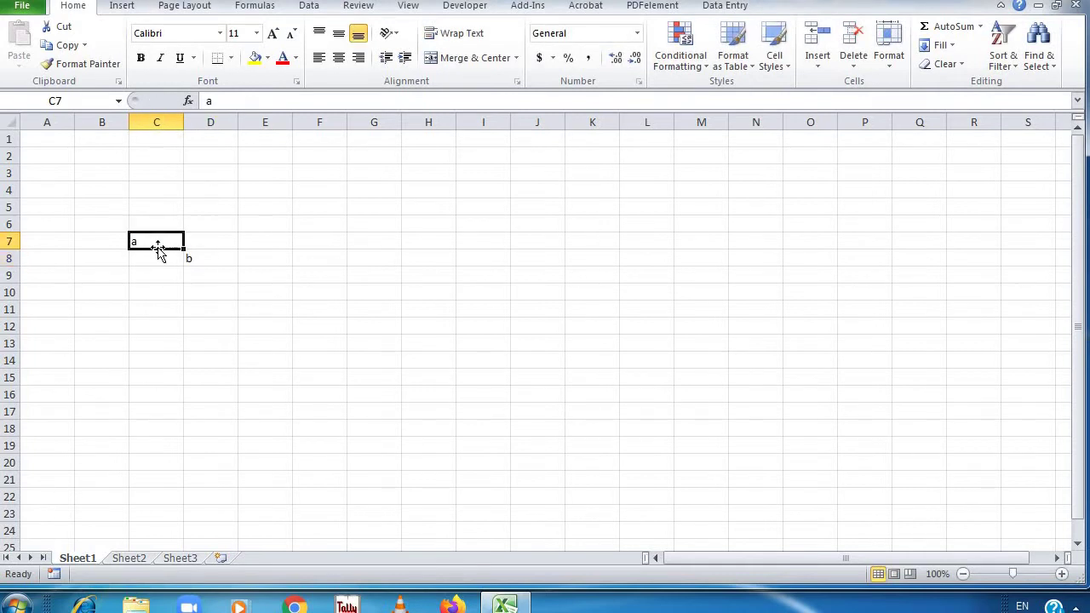
Copy the a from C7 into D9, G4 and G8, then clear the copy marquee
left_click(66, 45)
left_click(210, 270)
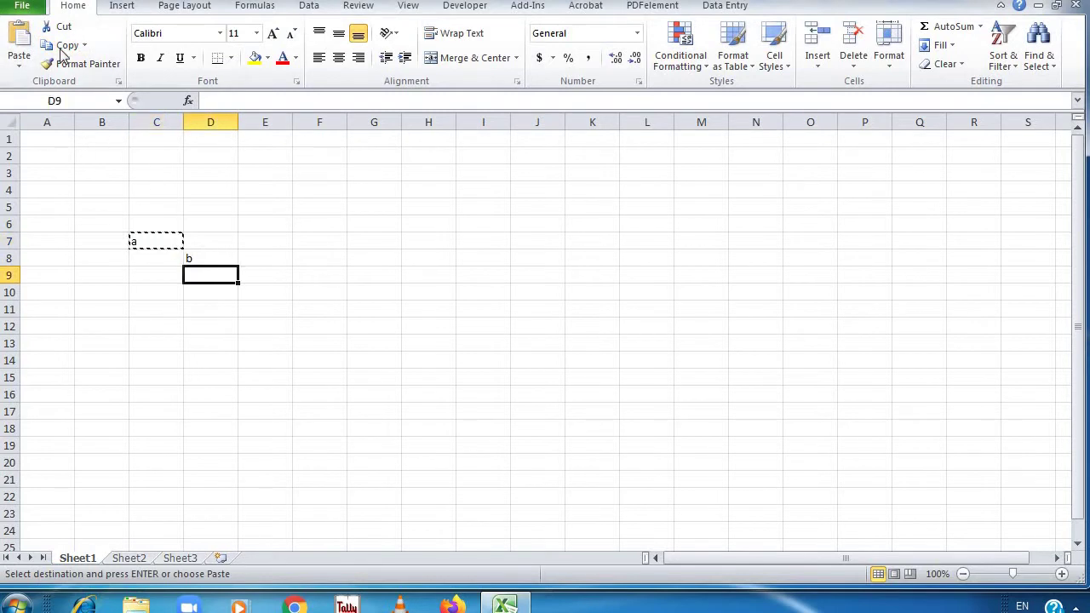
left_click(18, 38)
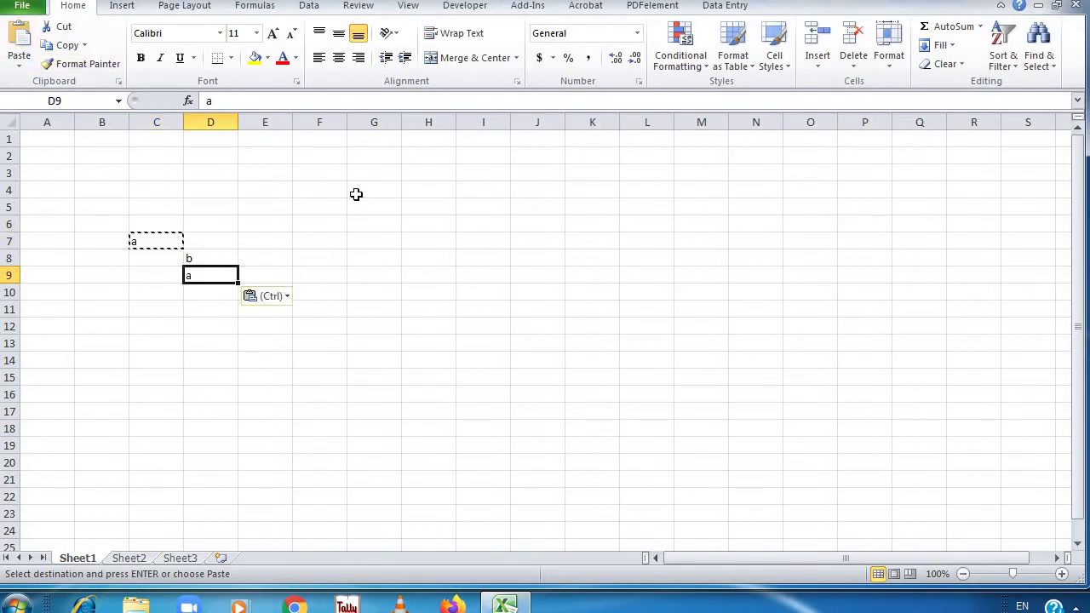
left_click(356, 195)
left_click(19, 38)
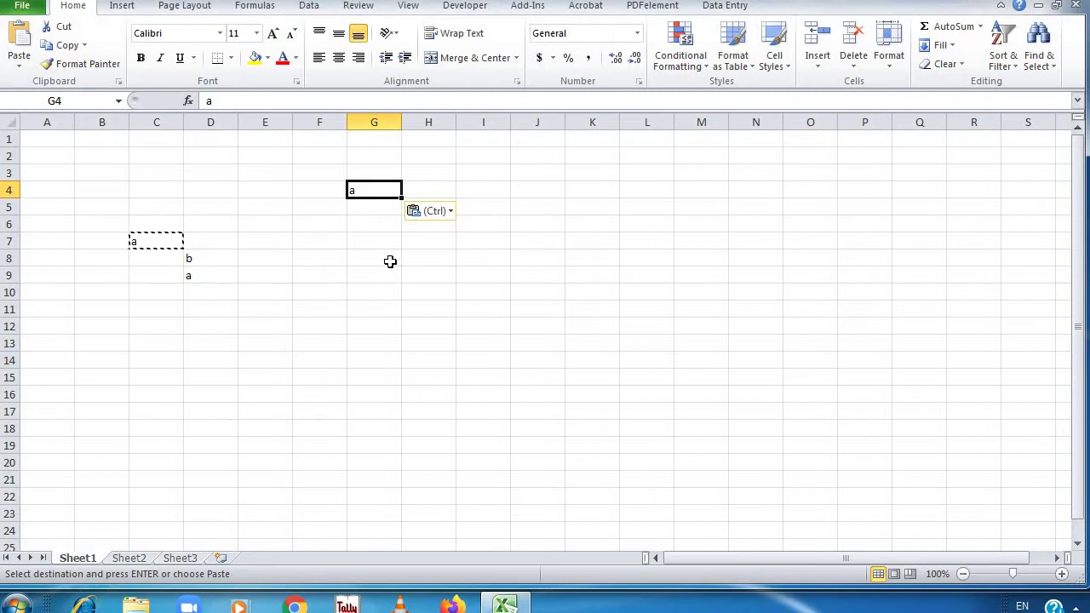
left_click(353, 258)
left_click(19, 39)
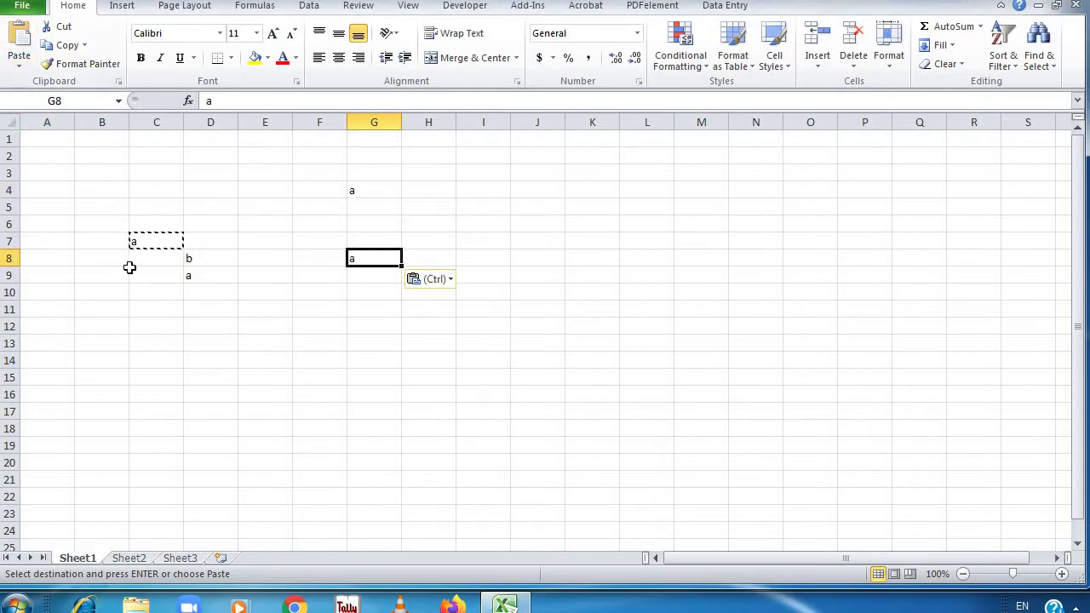
key("Escape")
Cut the b from D8 and paste it into G7
left_click(286, 241)
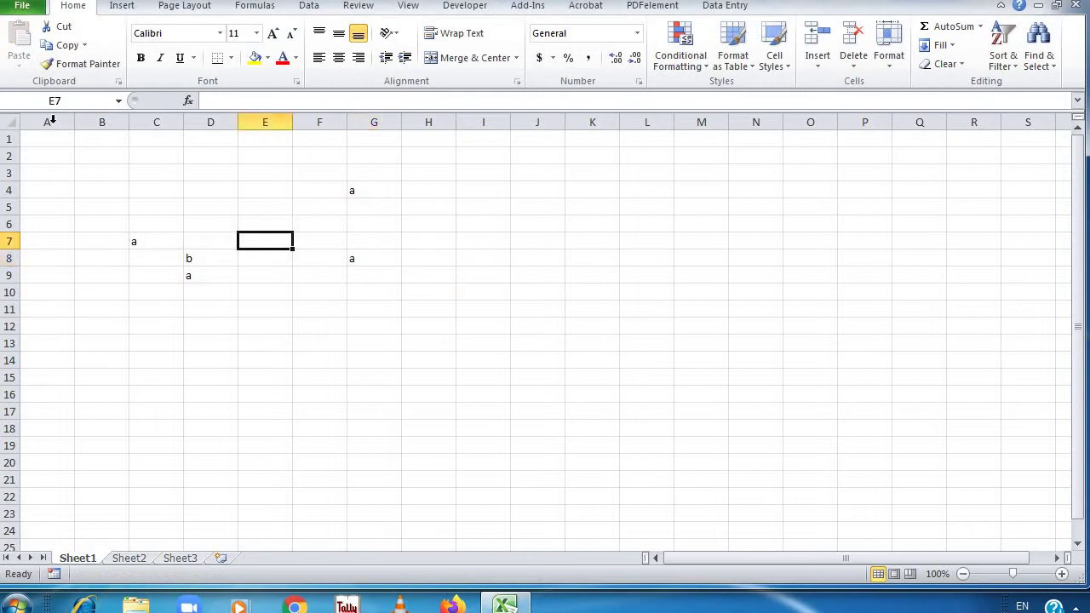
left_click(189, 255)
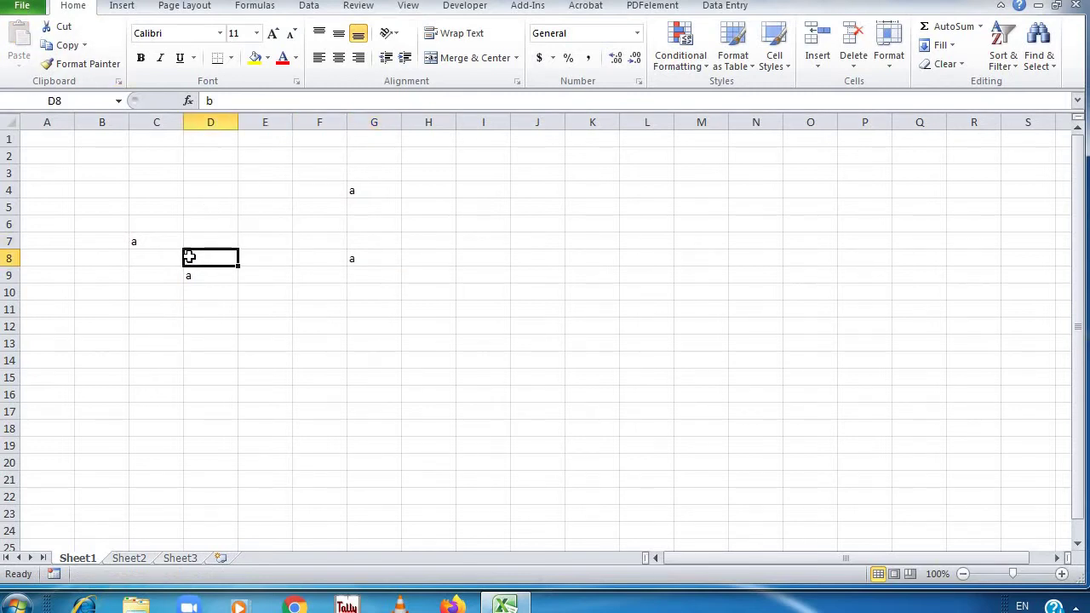
left_click(58, 28)
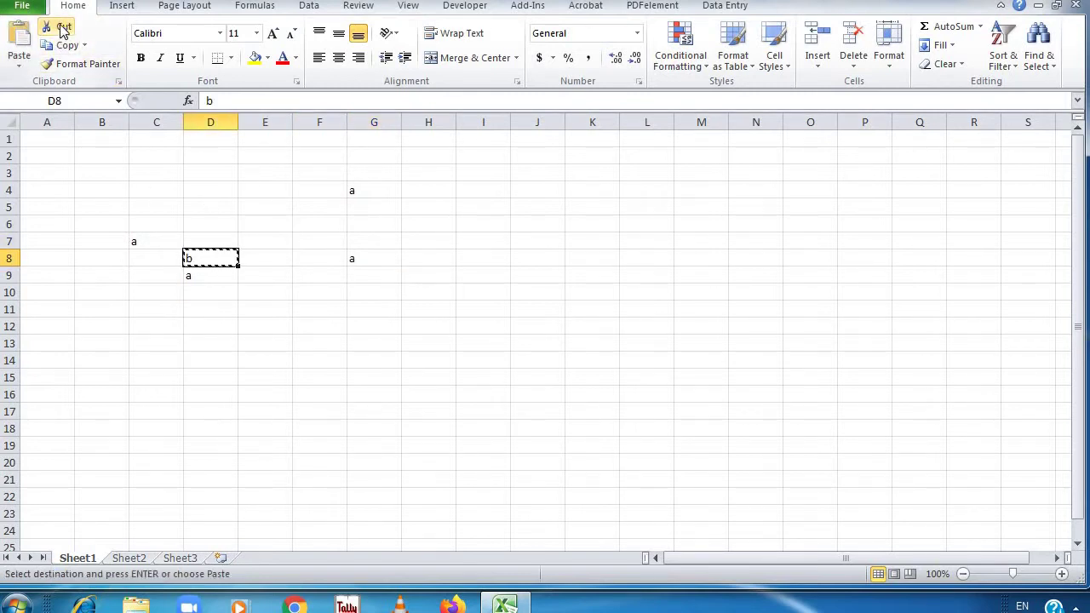
left_click(359, 242)
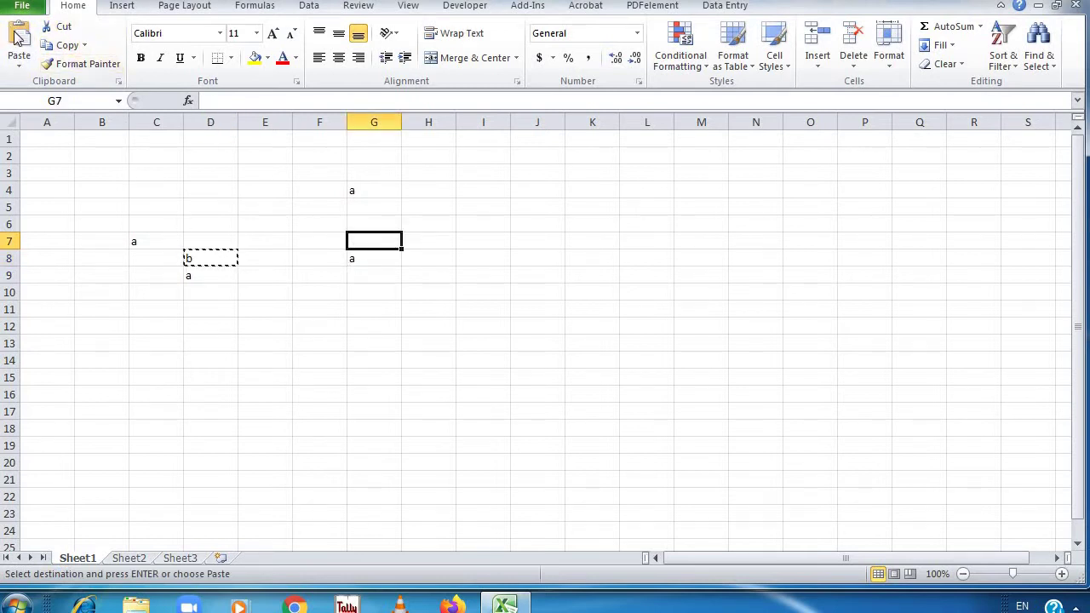
left_click(19, 41)
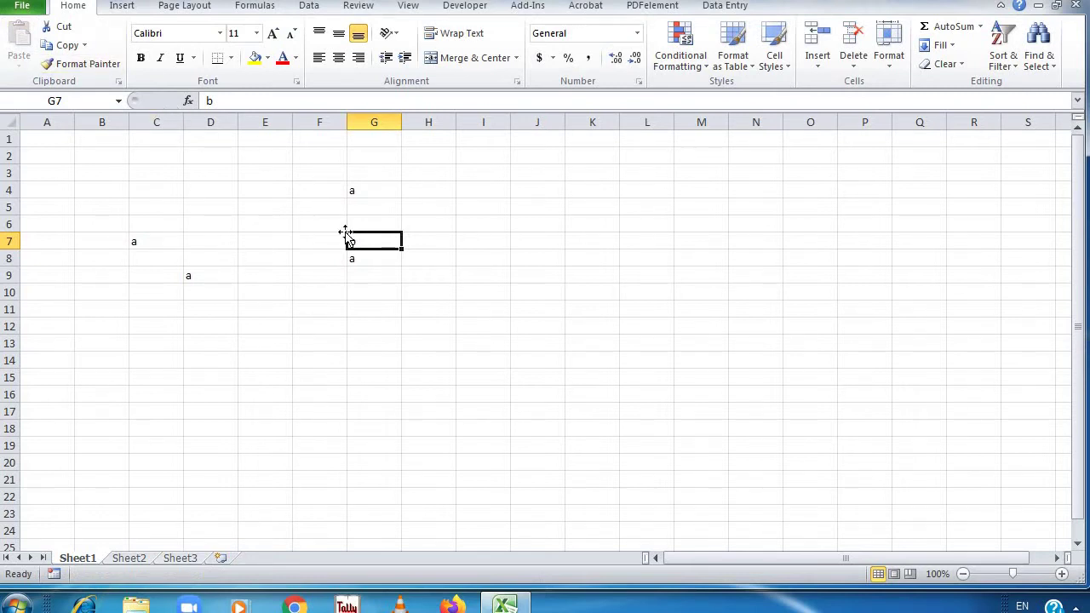
Set D9's a to Agency FB, enlarge it twice, and make it bold, italic and underlined
left_click(217, 272)
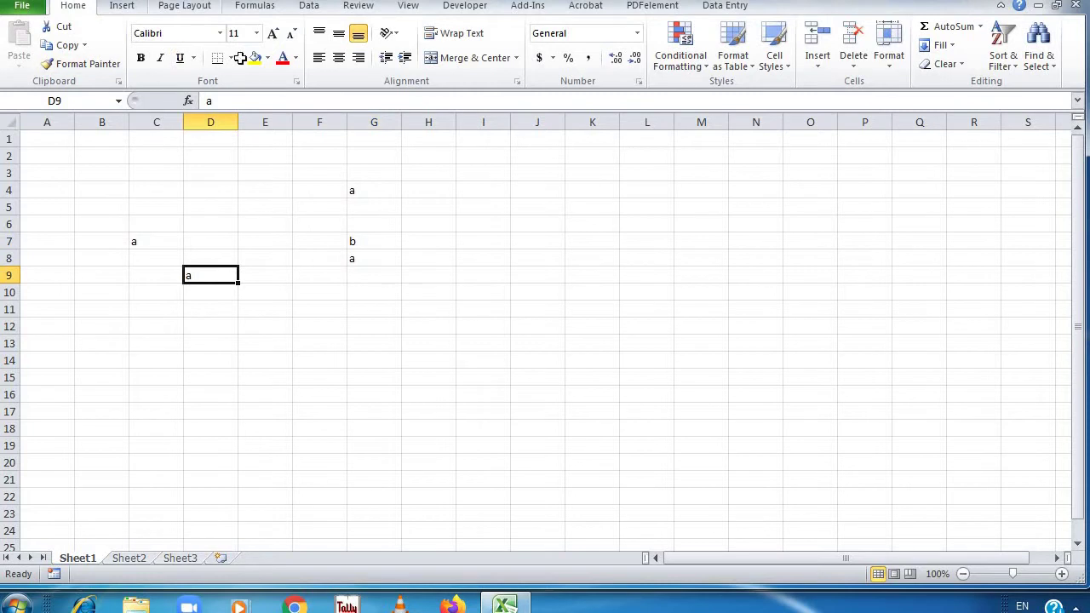
left_click(219, 33)
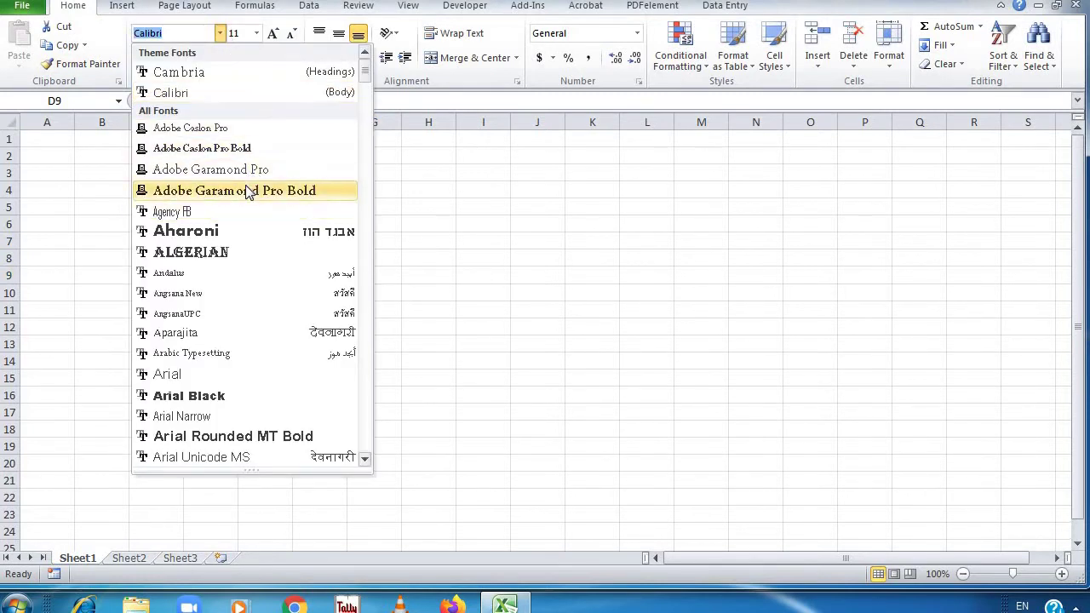
left_click(245, 211)
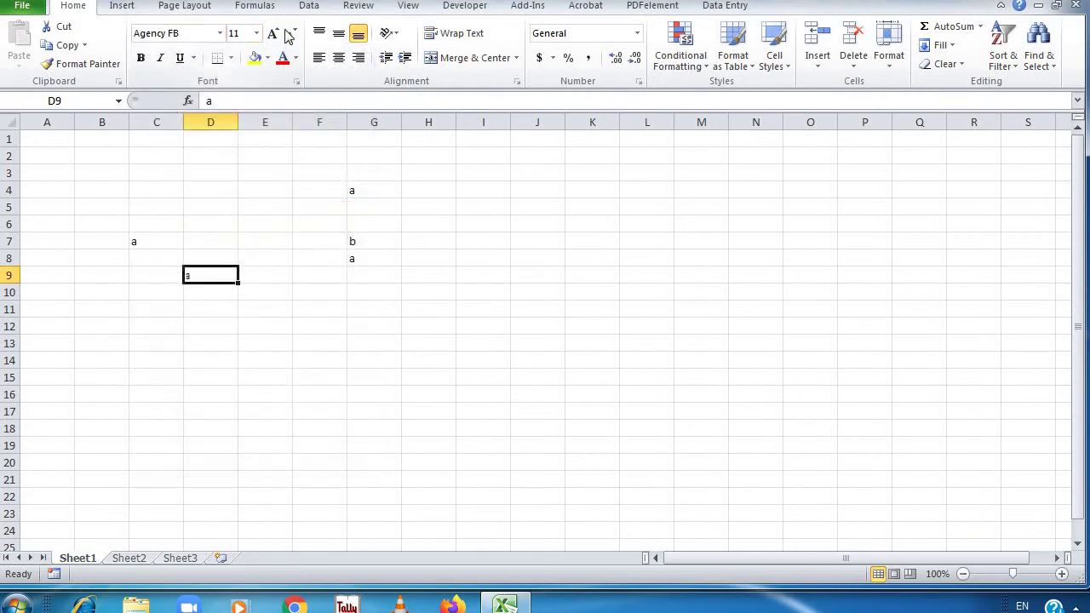
left_click(275, 36)
left_click(274, 35)
left_click(274, 36)
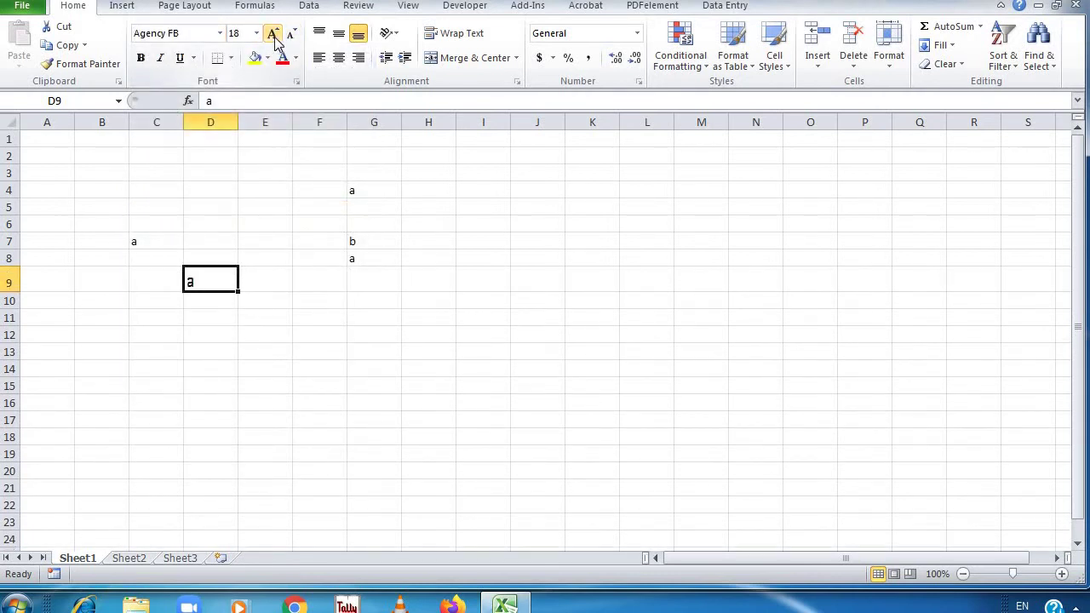
left_click(143, 59)
left_click(160, 58)
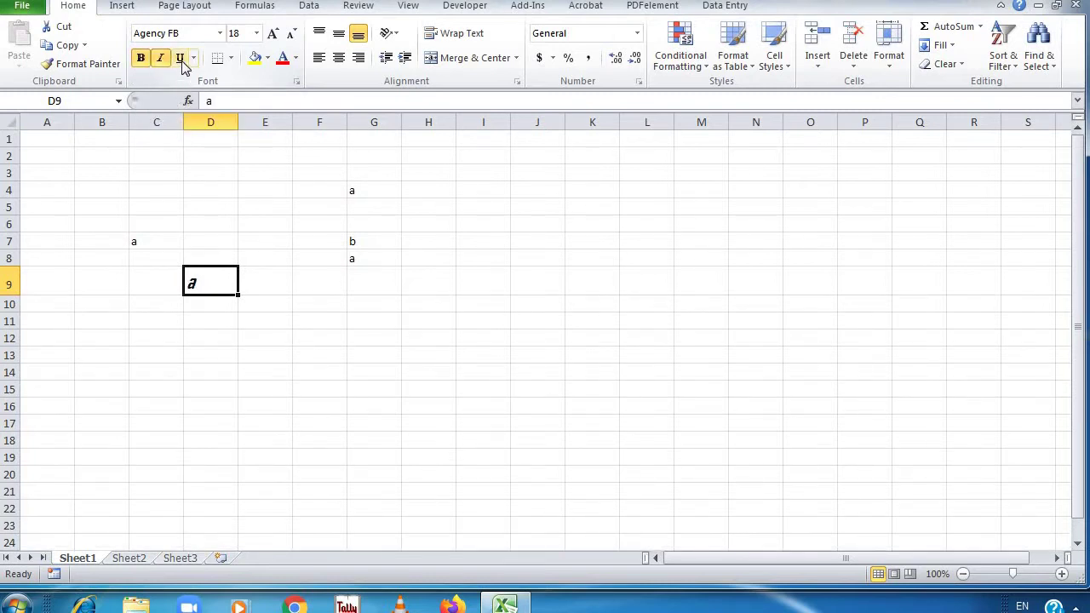
left_click(180, 60)
Give D9 a thick box border, yellow fill and green font colour
left_click(232, 61)
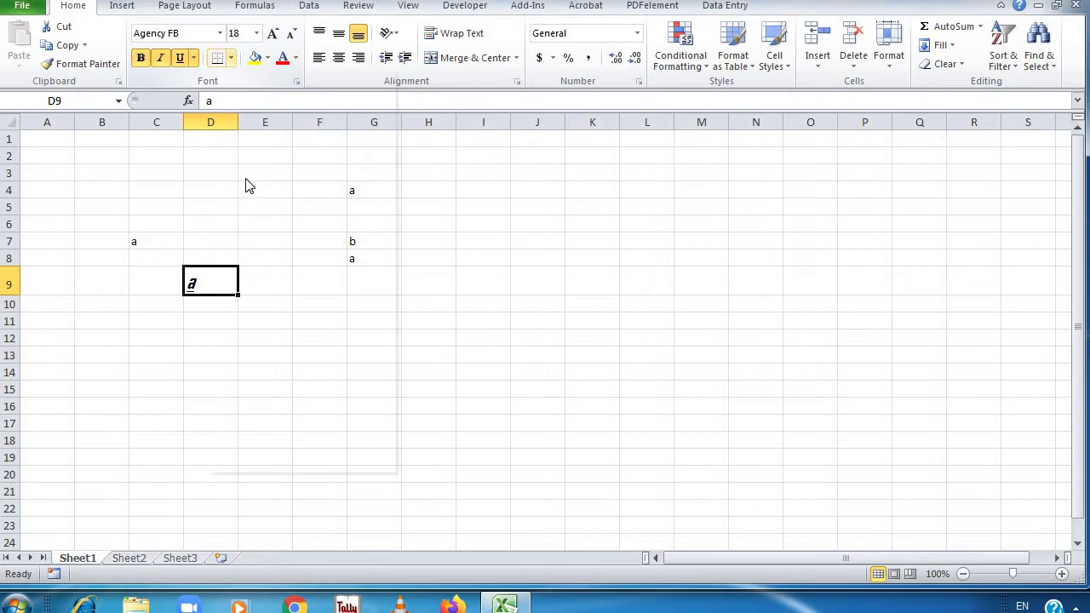
left_click(255, 231)
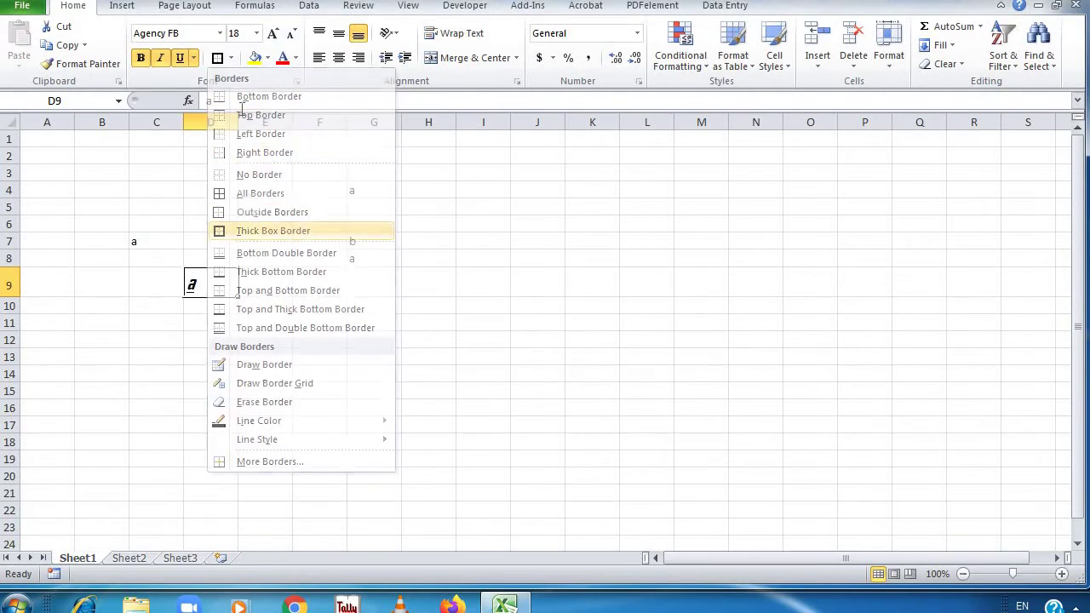
left_click(268, 58)
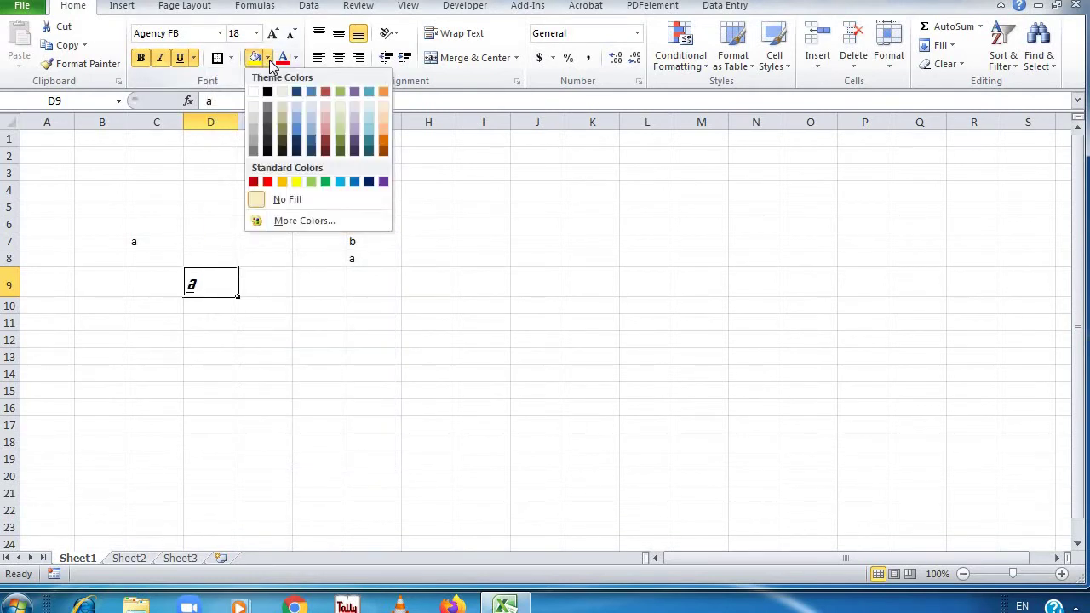
left_click(297, 183)
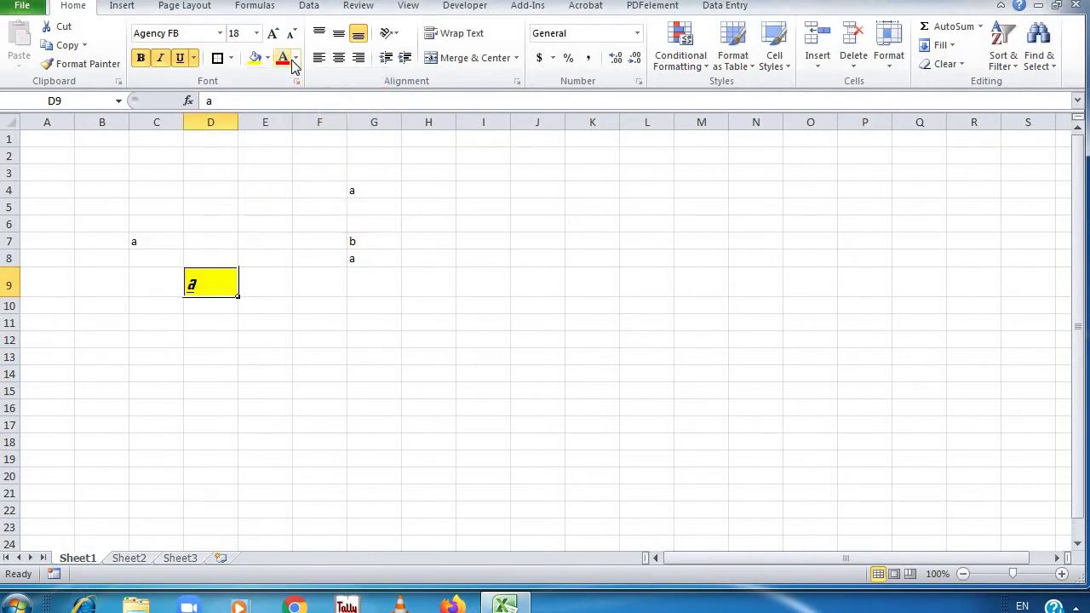
left_click(295, 58)
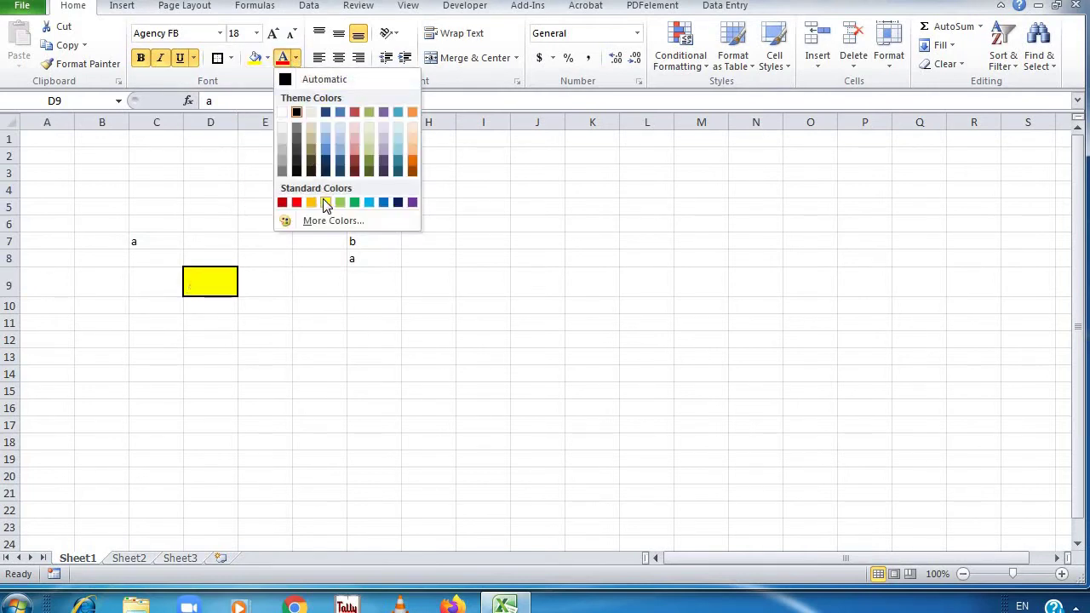
left_click(355, 202)
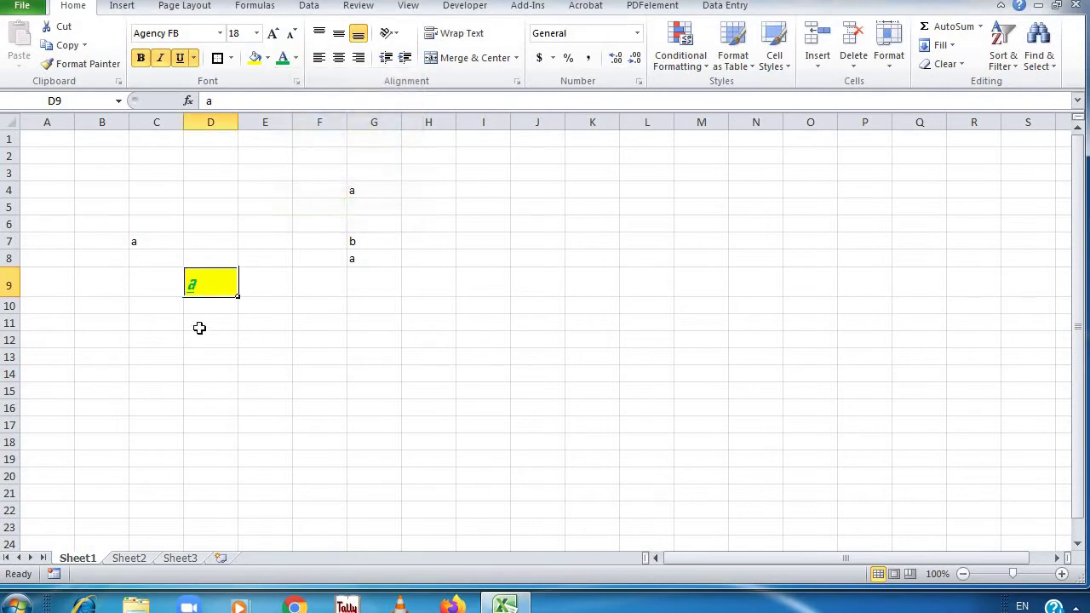
left_click(358, 337)
left_click(218, 284)
Copy D9's formatting onto G8 with Format Painter
left_click(104, 64)
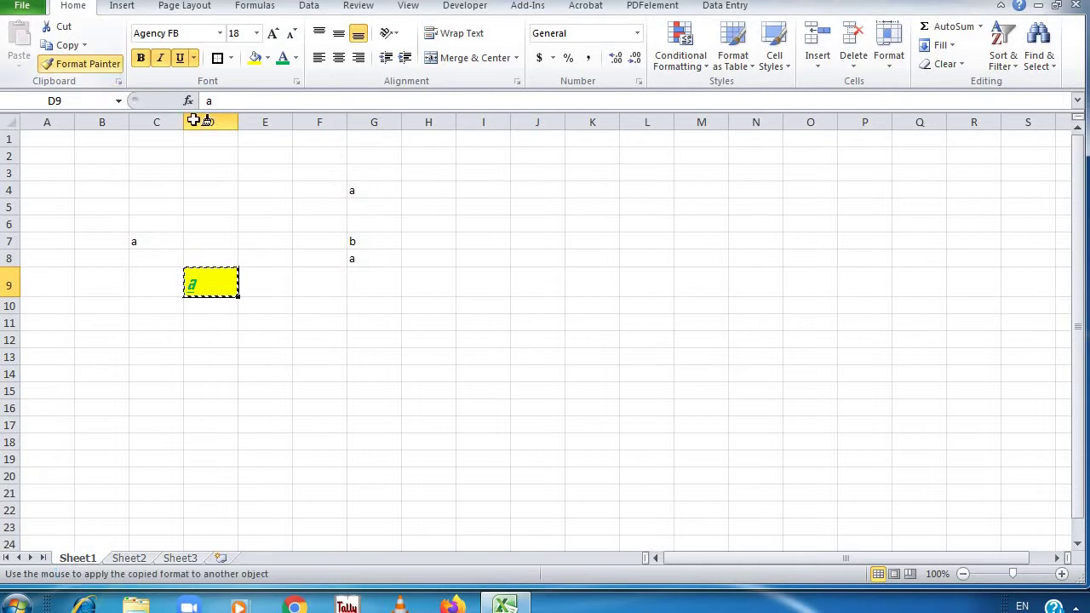
left_click(350, 262)
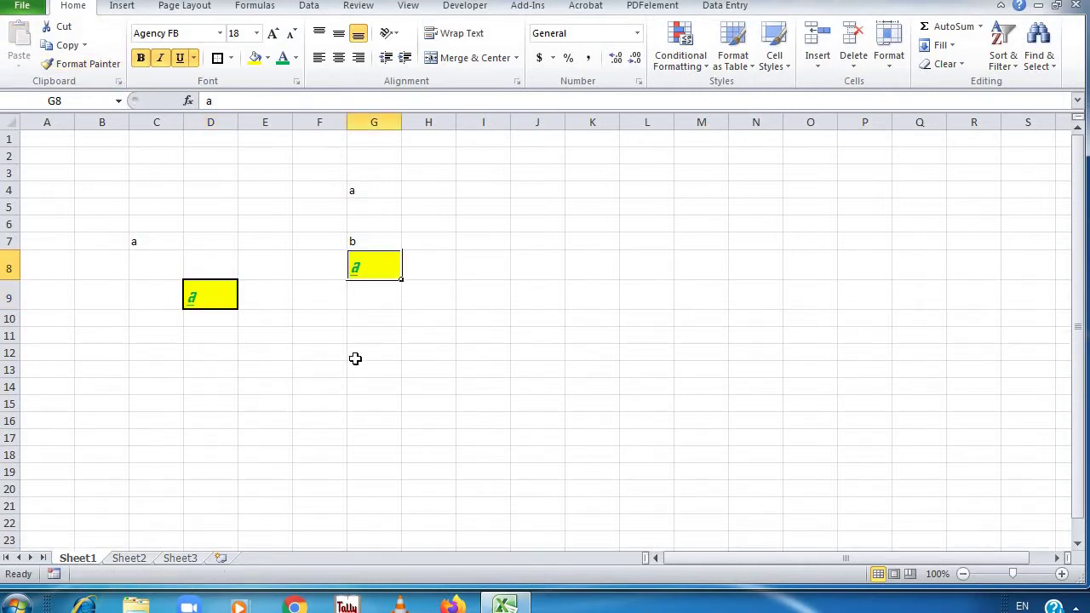
left_click(355, 358)
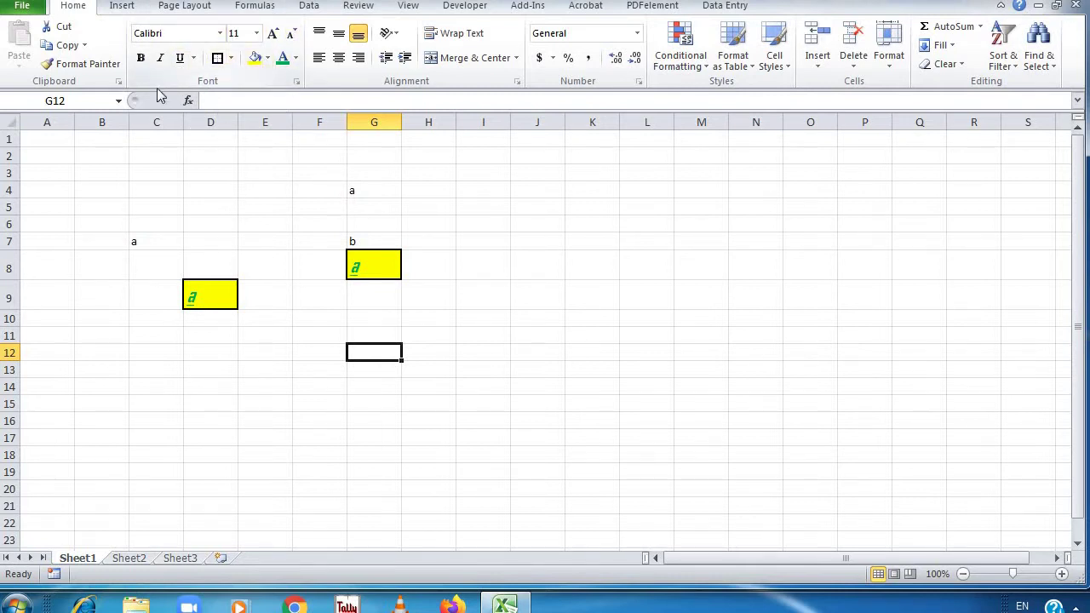
Underline G12 and double-underline G7, then undo the recent formatting changes
left_click(180, 57)
left_click(361, 241)
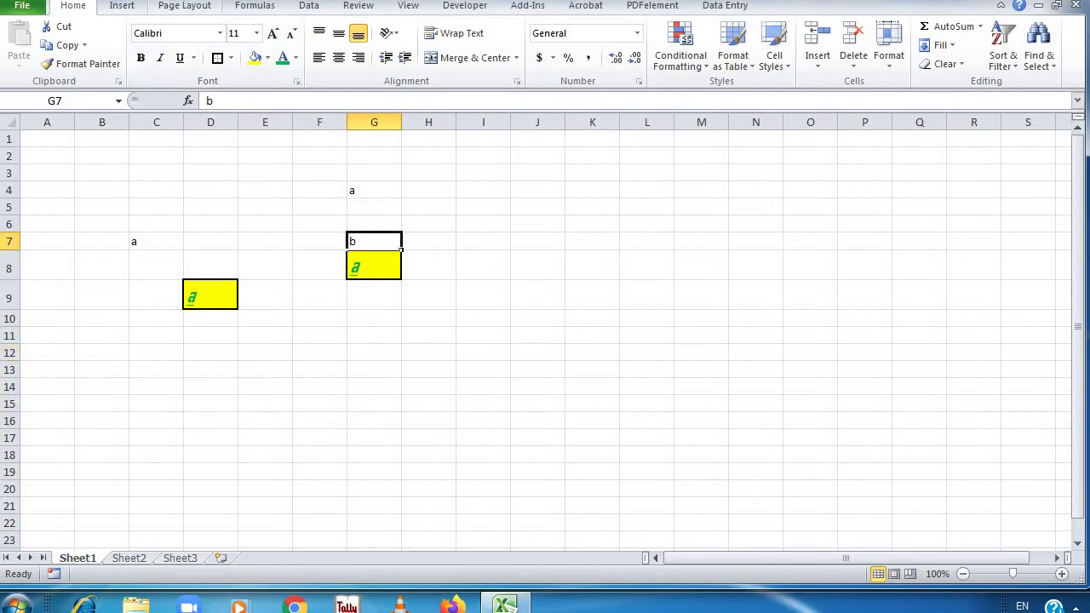
left_click(195, 57)
left_click(209, 97)
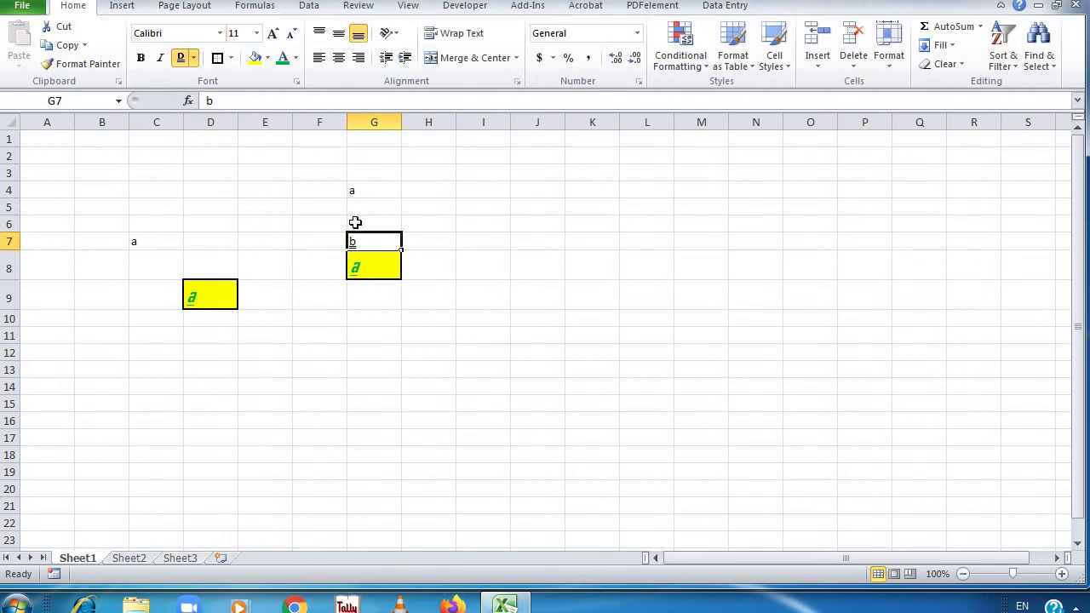
key("ctrl+z")
key("ctrl+z")
key("ctrl+z")
key("ctrl+z")
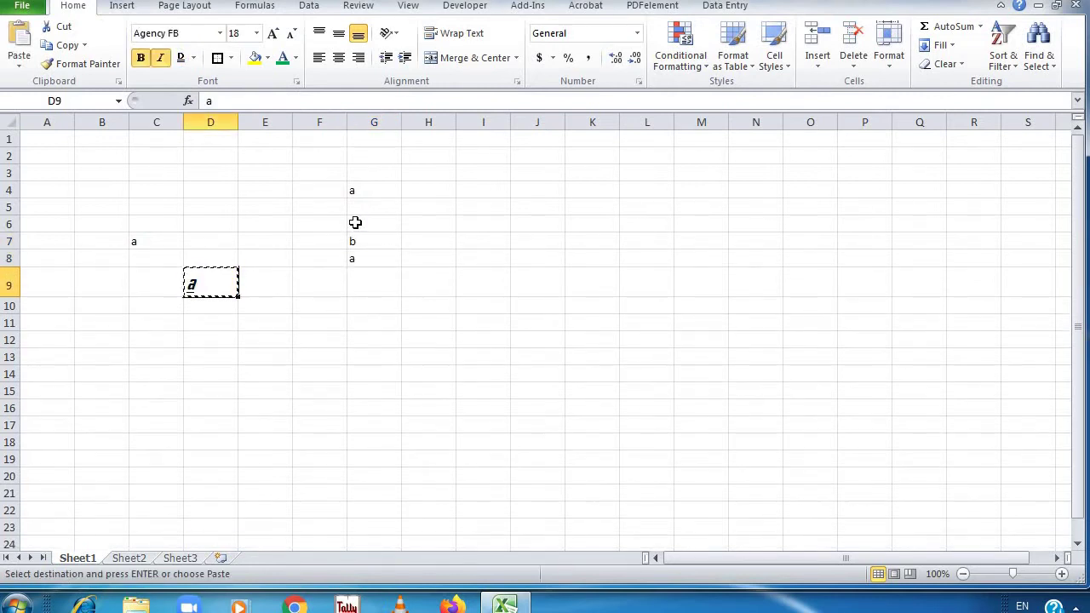
key("ctrl+z")
key("ctrl+z")
key("ctrl+z")
key("ctrl+z")
key("ctrl+z")
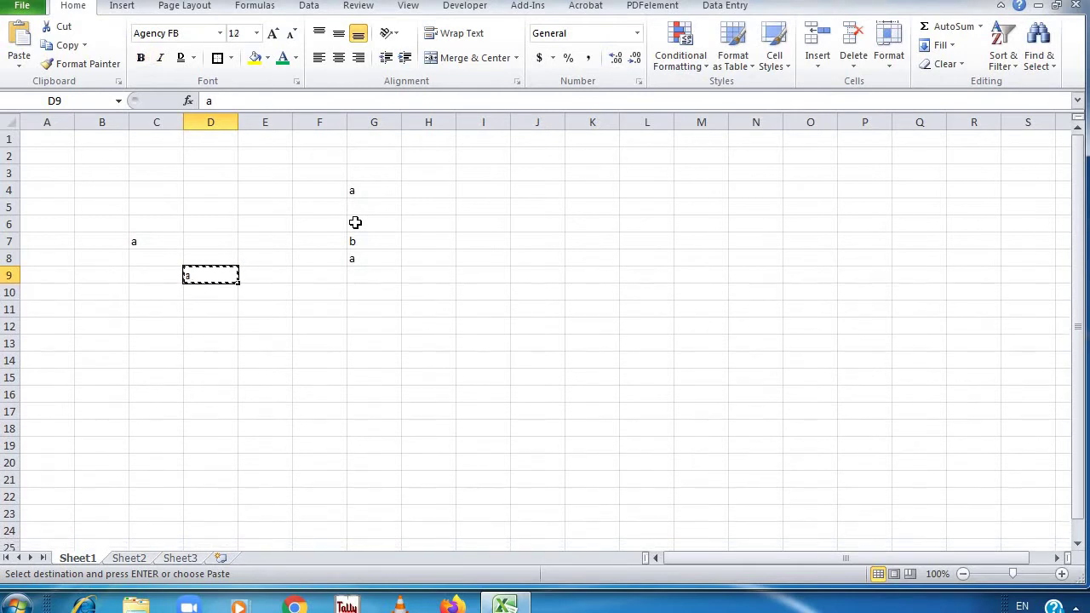
Undo moving the b into G7, clear the copy marquee, and select G1:L5
key("ctrl+z")
key("Escape")
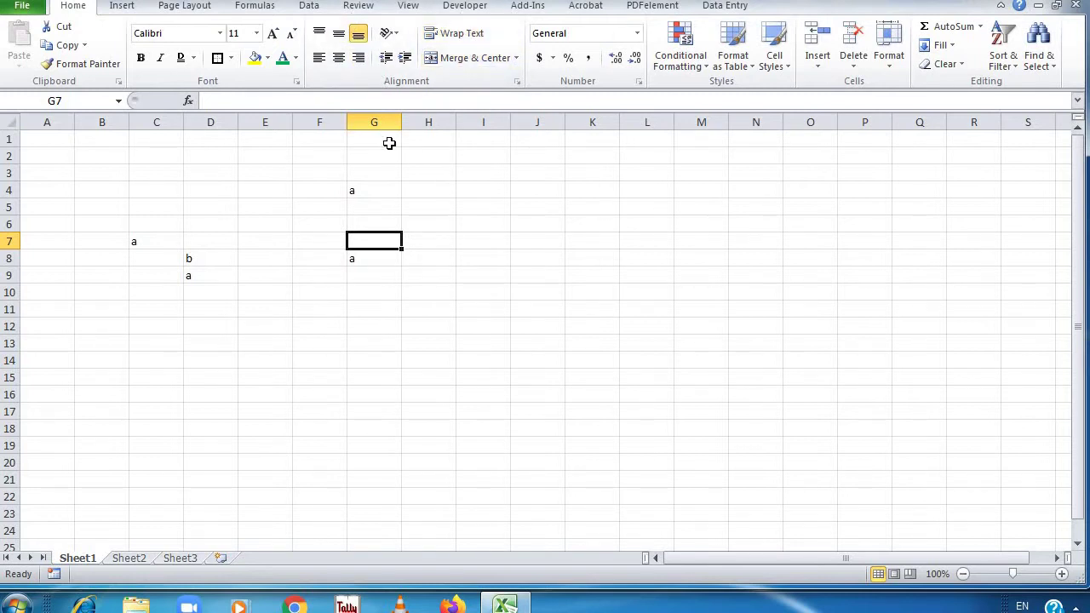
left_click_drag(389, 143, 642, 200)
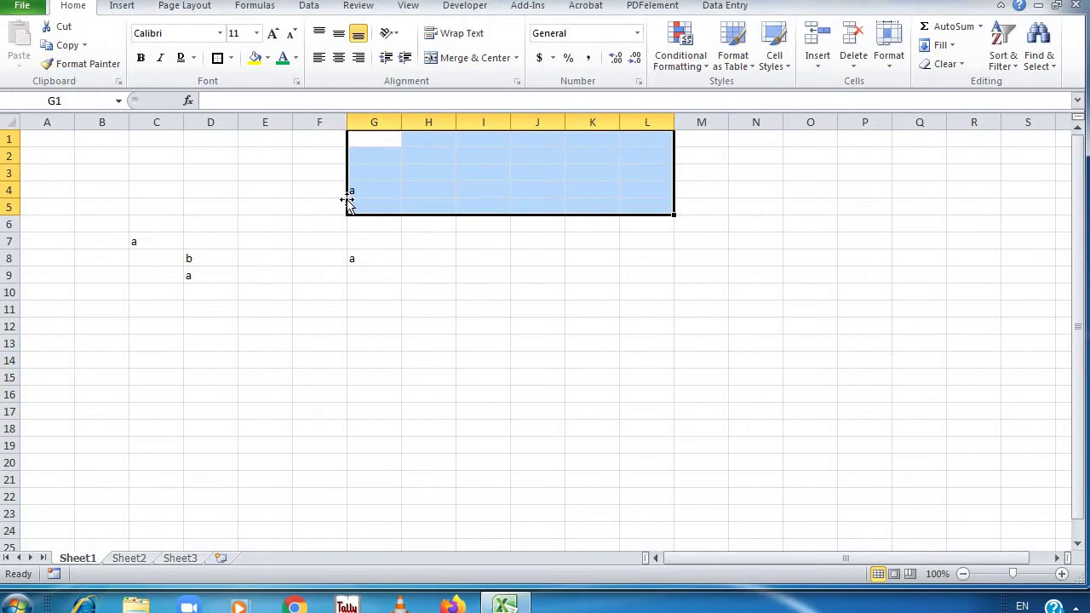
Merge and centre G1:L5, enter the title Marksheet, and enlarge it to 18 point
left_click(467, 59)
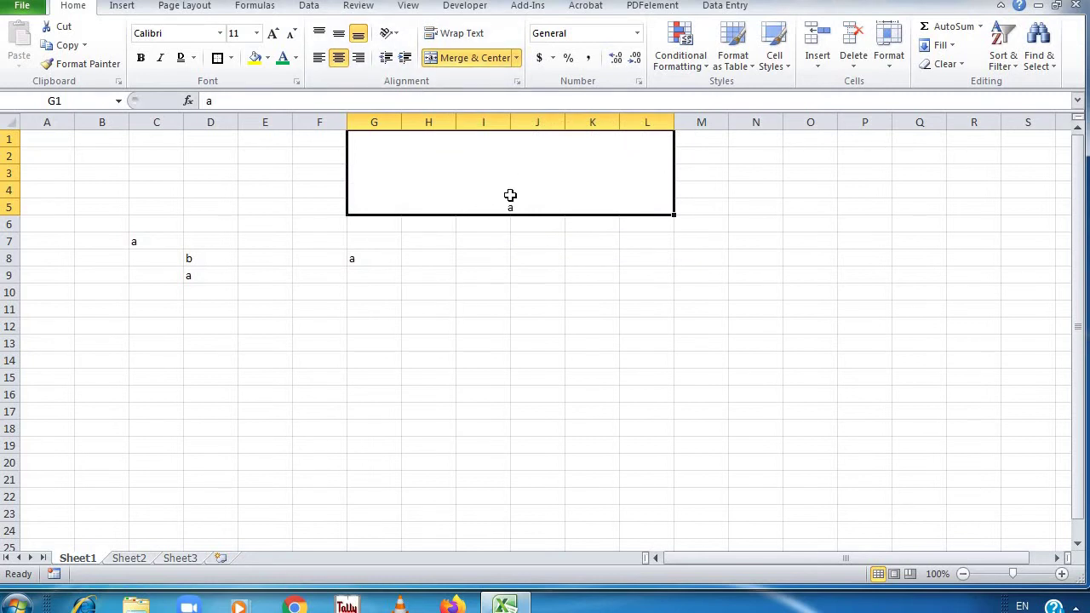
type("Mar")
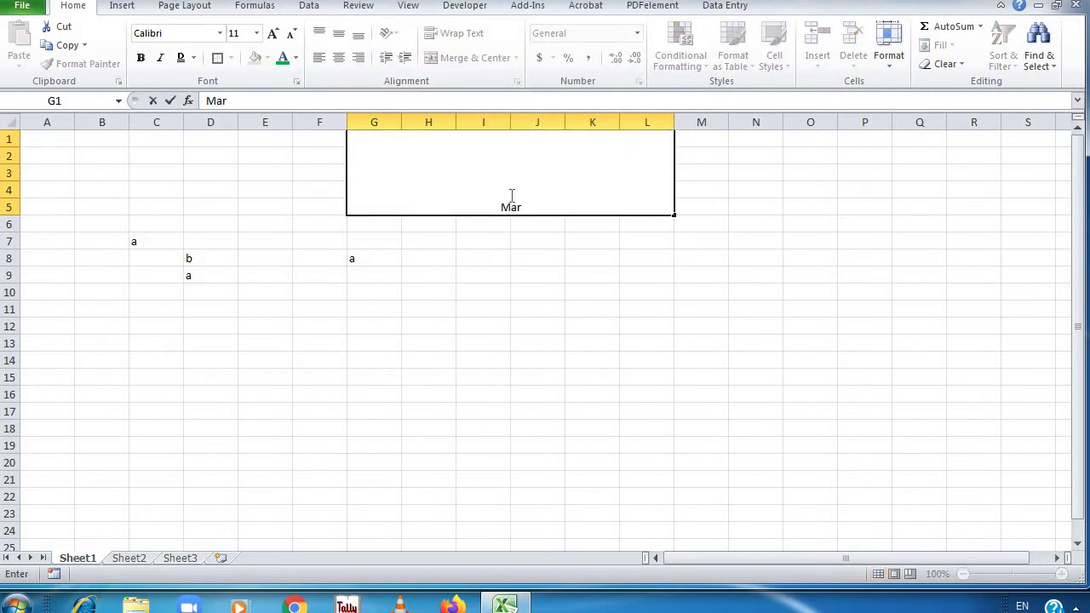
type("ksheet")
key("Return")
left_click(511, 195)
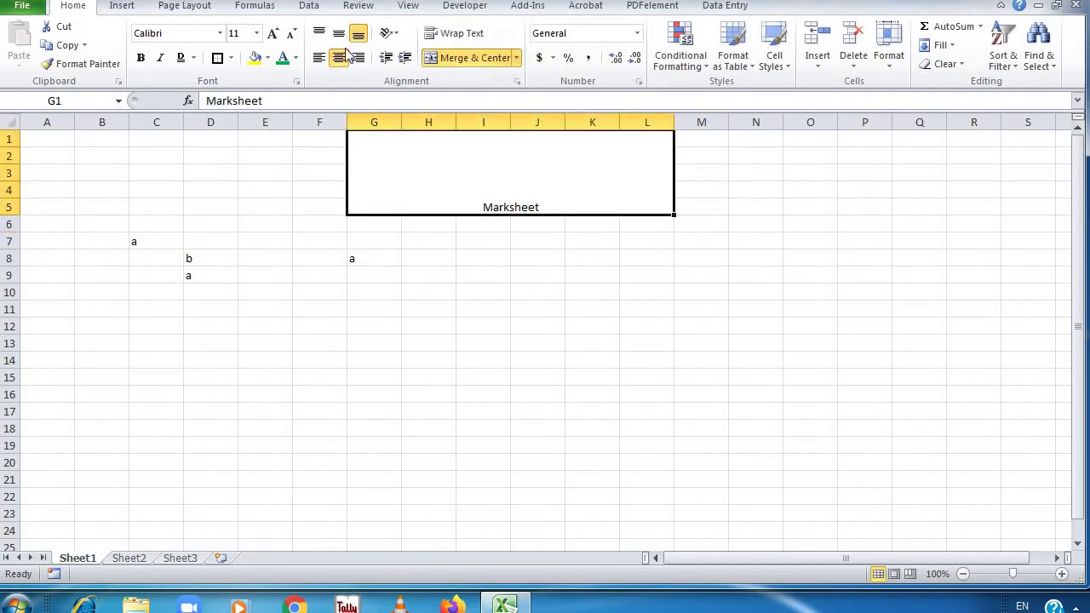
left_click(255, 32)
left_click(272, 34)
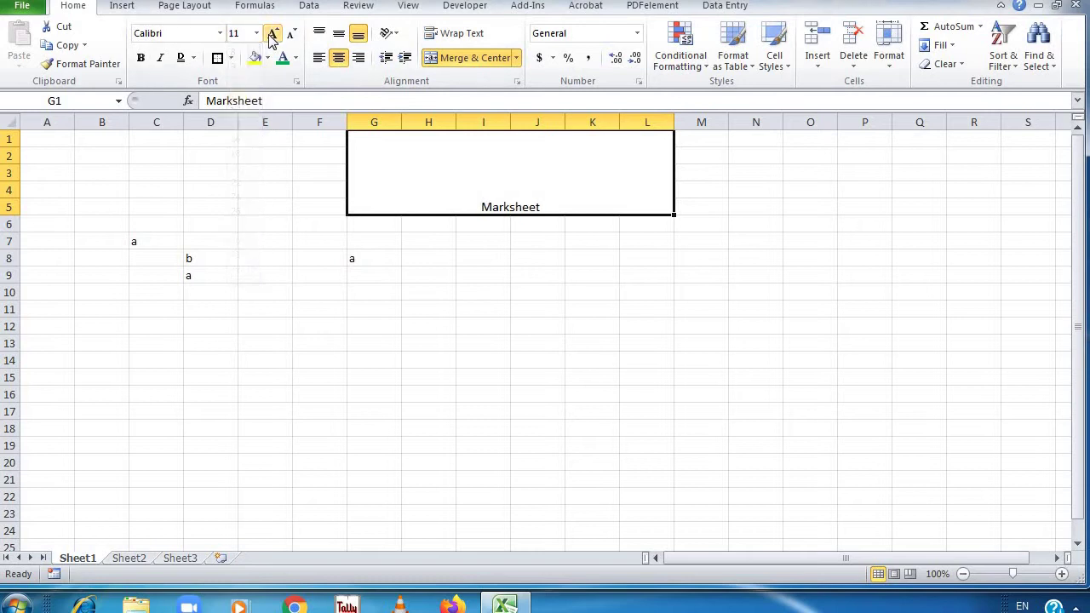
left_click(272, 34)
left_click(272, 34)
left_click(273, 34)
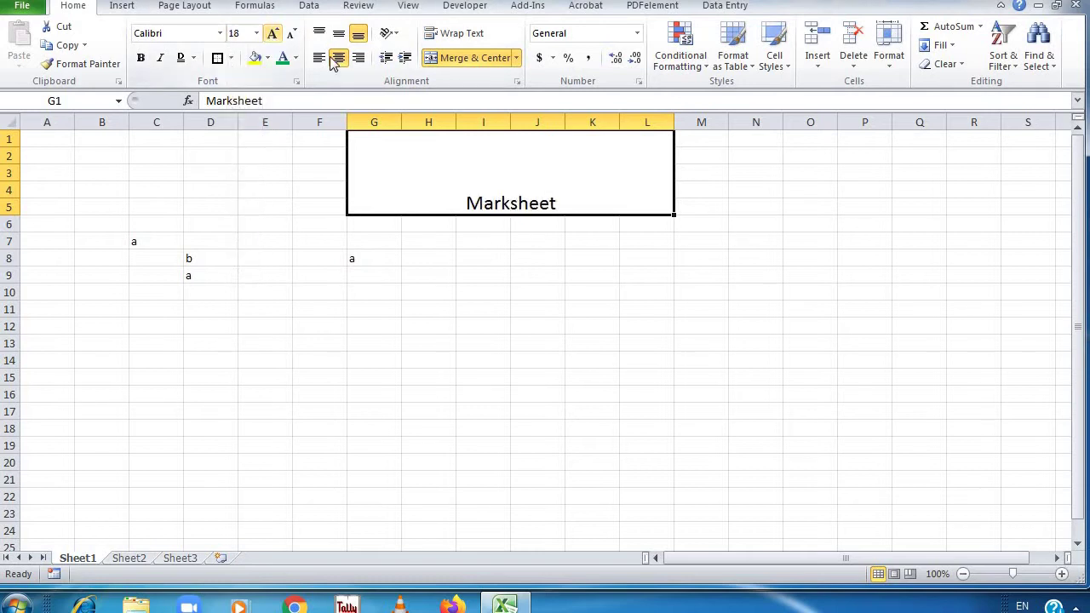
left_click(268, 58)
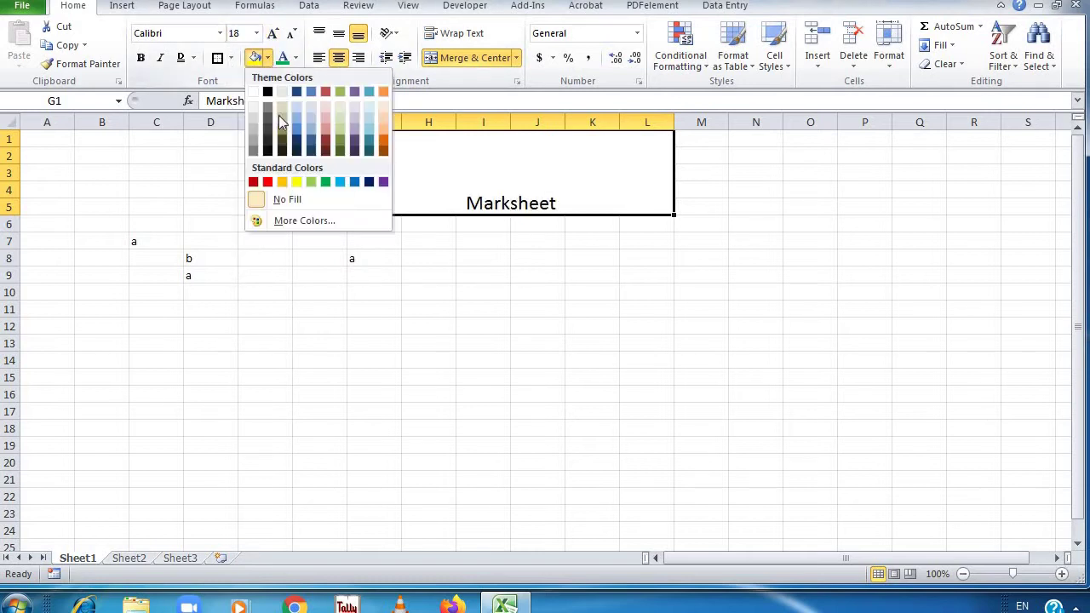
Fill the Marksheet title red and try alignments, ending middle-aligned and centred
left_click(267, 181)
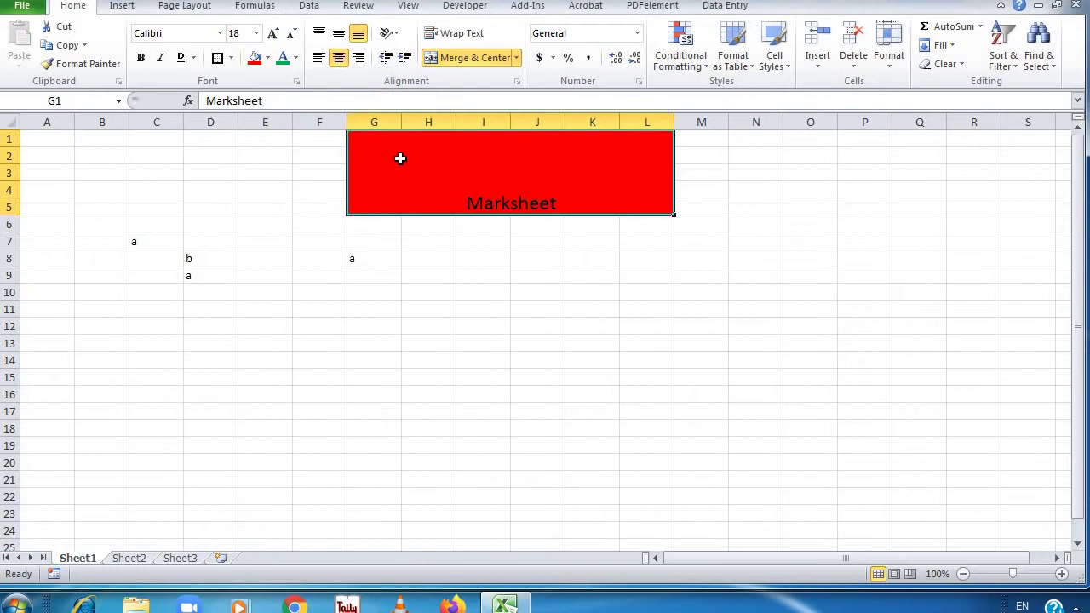
left_click(344, 33)
left_click(318, 32)
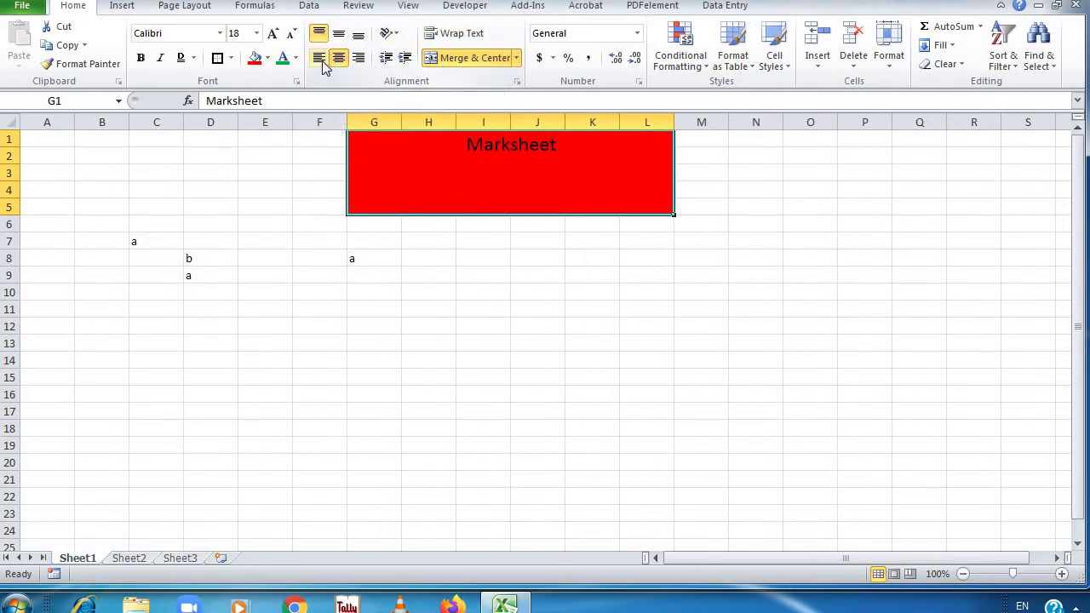
left_click(320, 58)
left_click(338, 58)
left_click(358, 58)
left_click(357, 34)
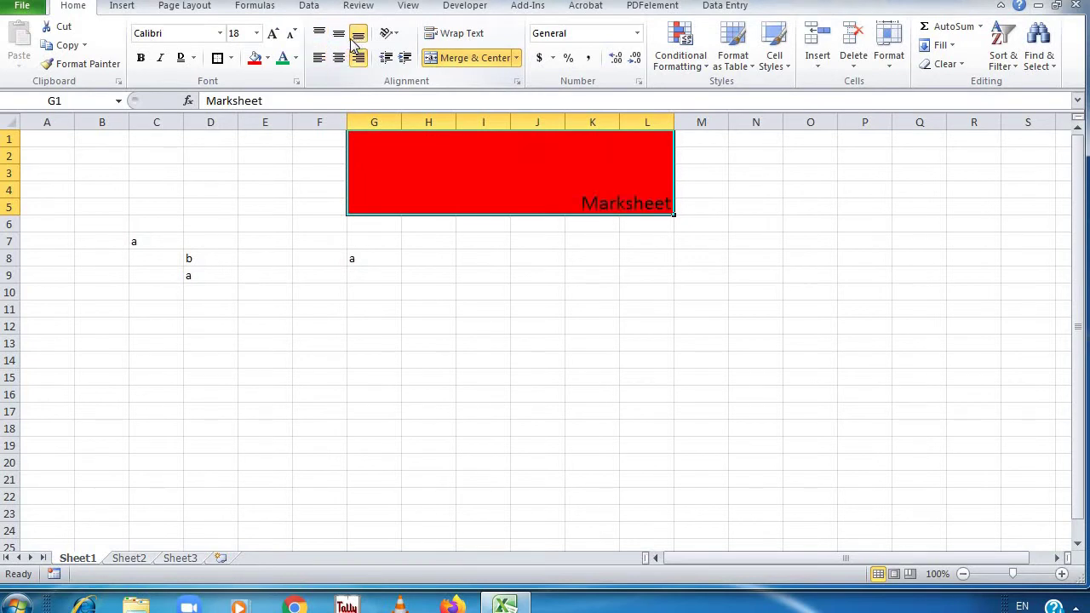
left_click(338, 34)
left_click(338, 57)
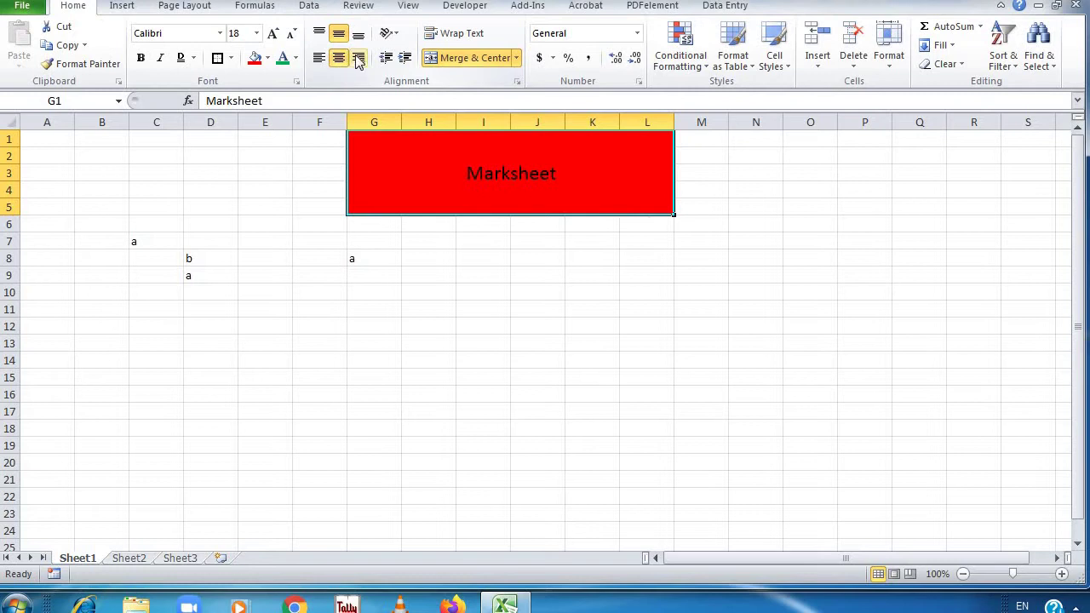
Indent Marksheet several steps to the right, then reduce the indent again
left_click(406, 57)
left_click(406, 57)
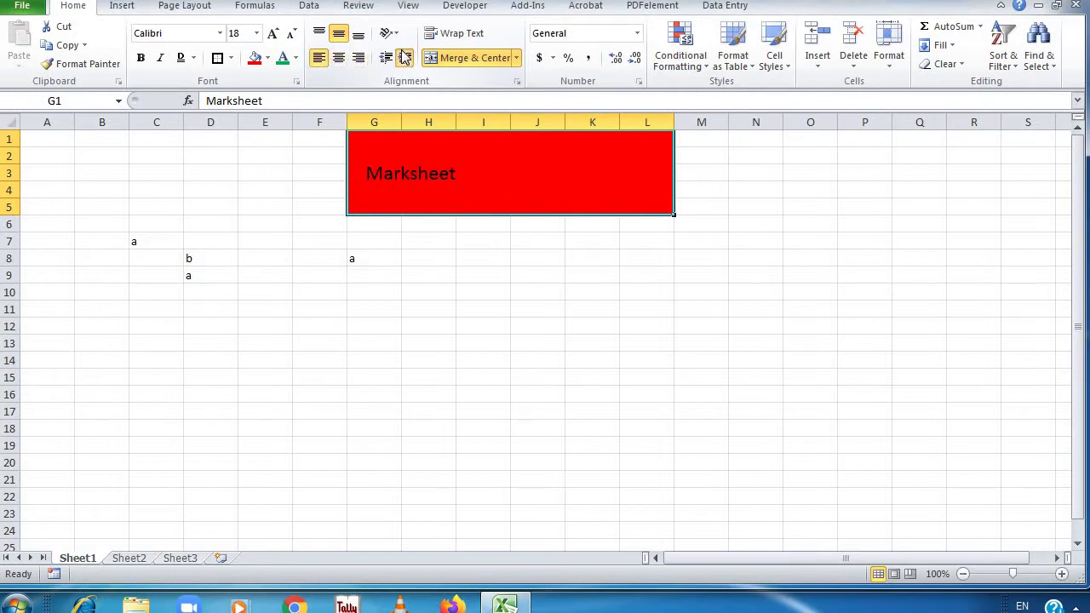
left_click(405, 57)
left_click(405, 57)
left_click(405, 57)
left_click(406, 57)
left_click(405, 57)
left_click(406, 57)
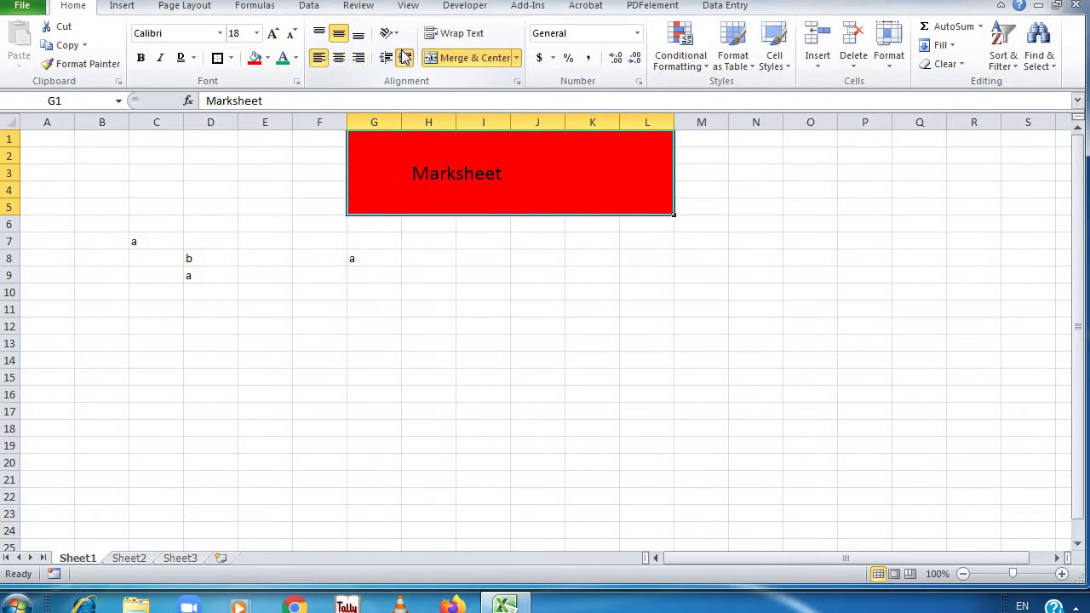
left_click(405, 57)
left_click(406, 57)
left_click(405, 57)
left_click(405, 57)
left_click(406, 57)
left_click(405, 57)
left_click(405, 57)
left_click(405, 57)
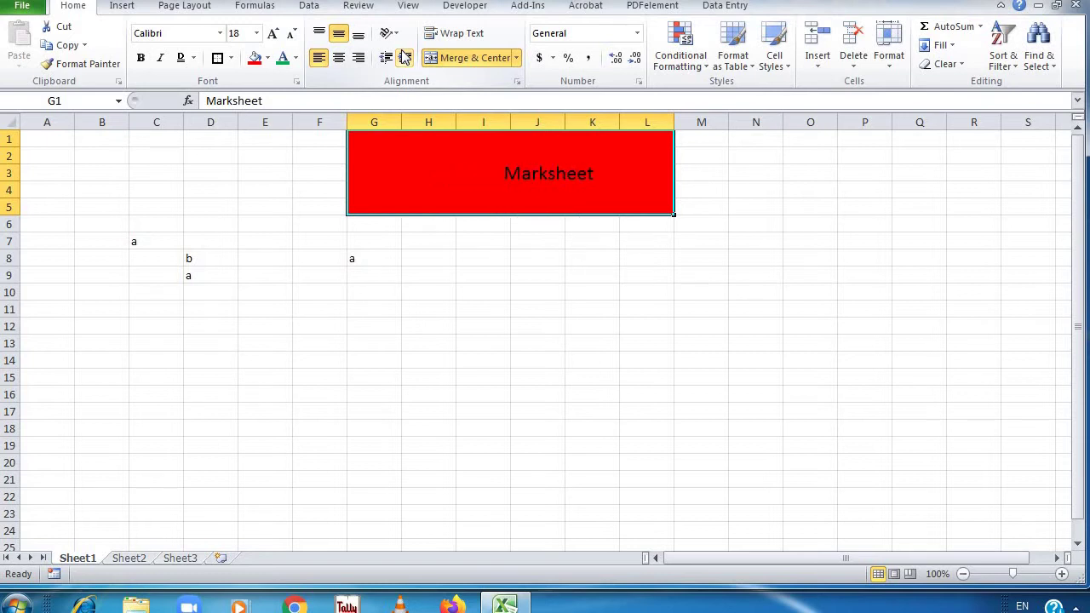
left_click(406, 57)
left_click(387, 60)
left_click(387, 59)
left_click(387, 59)
left_click(388, 59)
left_click(387, 60)
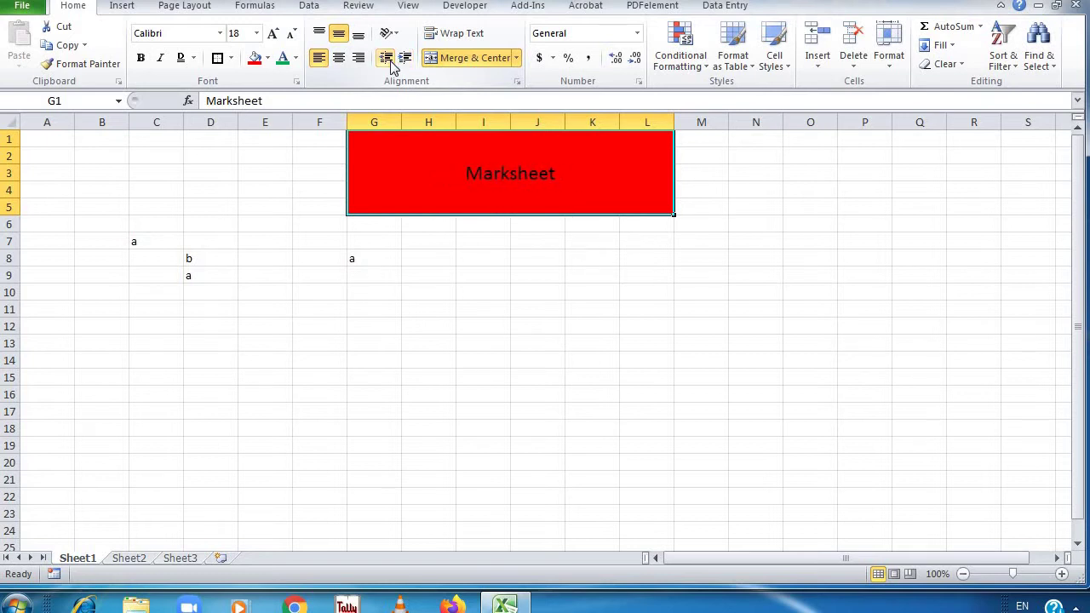
left_click(387, 59)
left_click(387, 60)
left_click(389, 61)
left_click(389, 33)
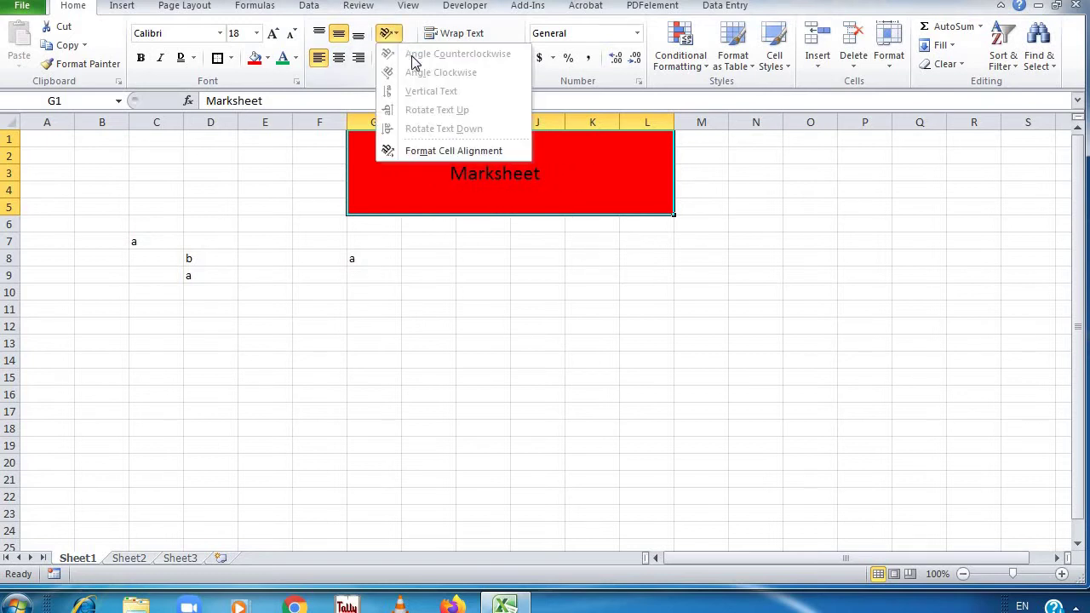
left_click(496, 161)
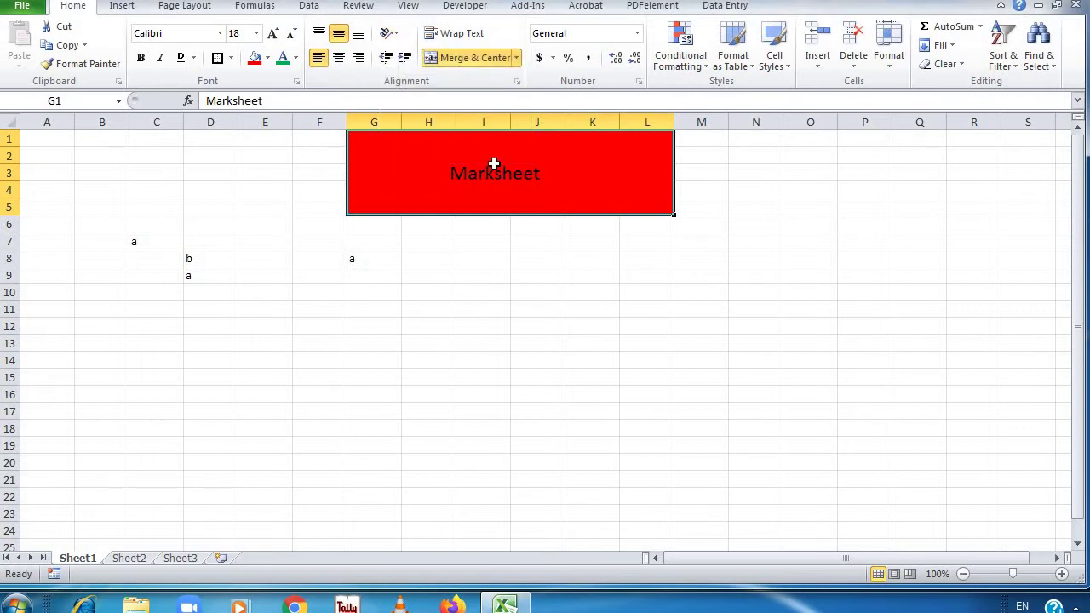
left_click(338, 59)
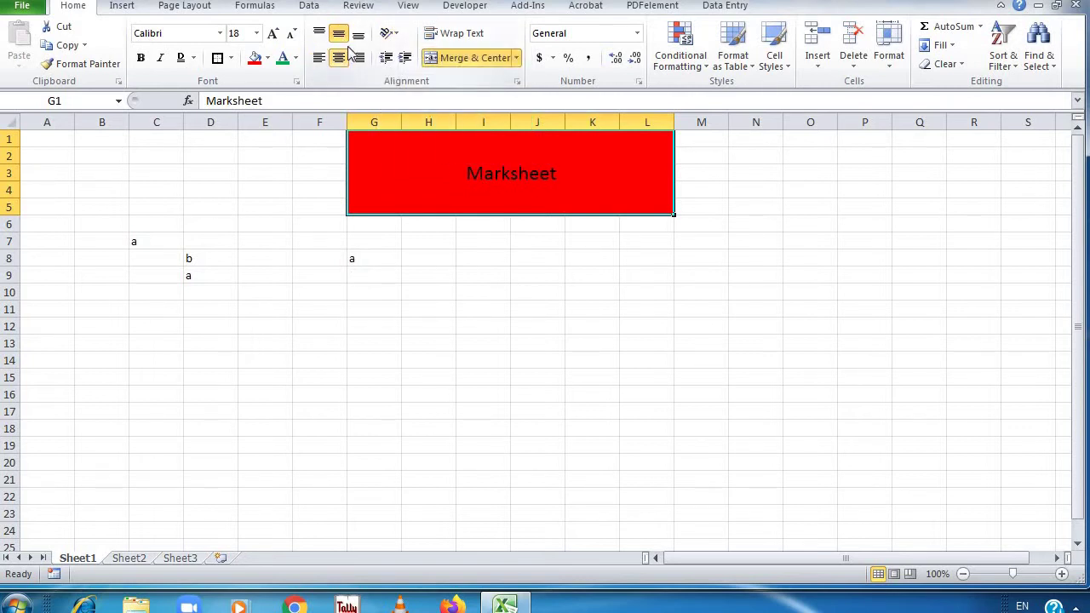
left_click(390, 34)
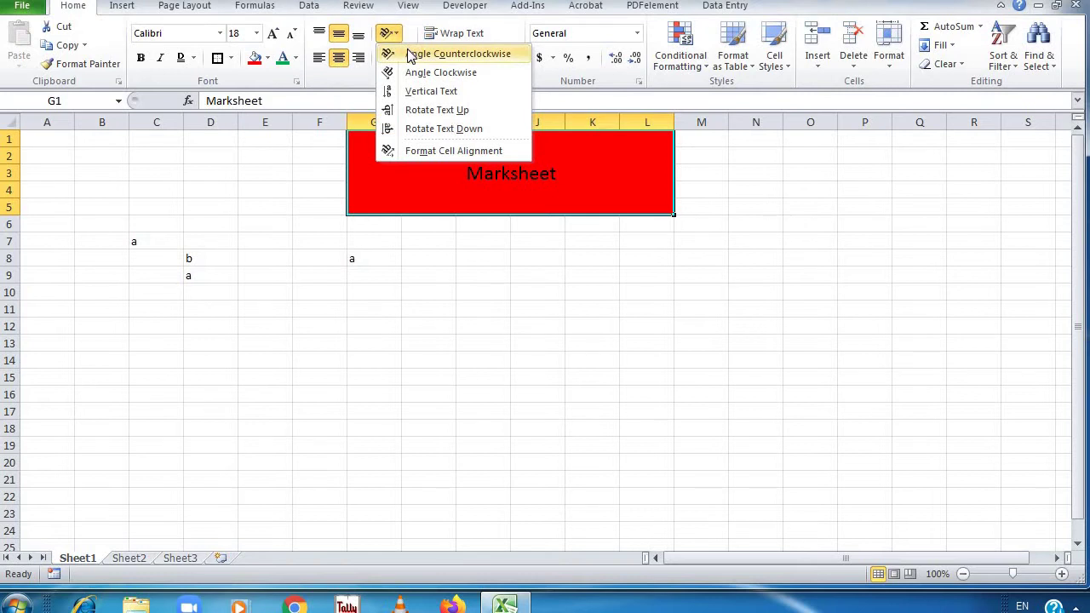
left_click(388, 32)
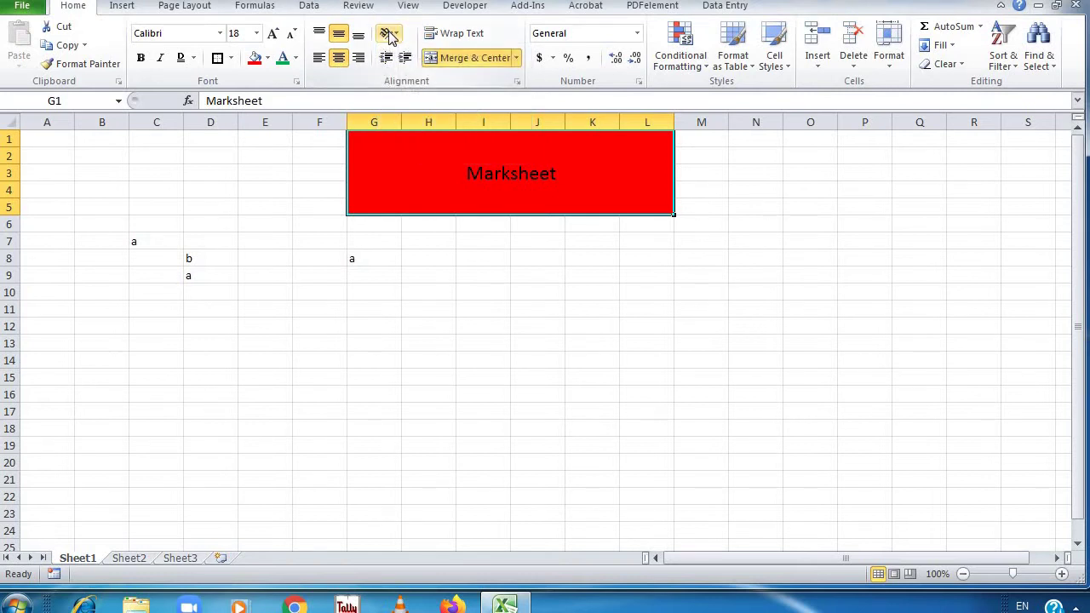
left_click(390, 34)
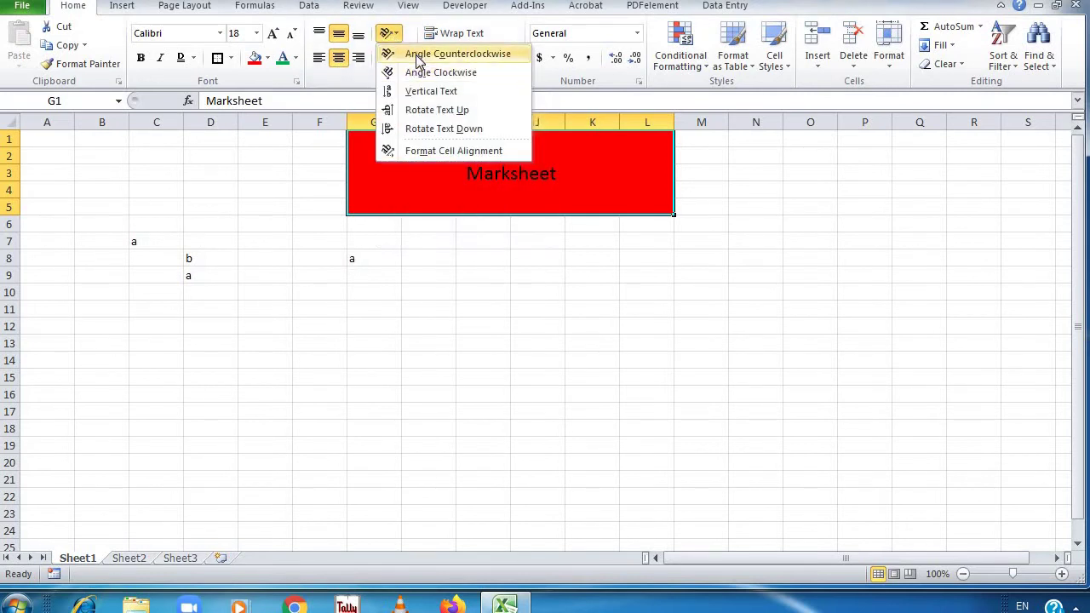
left_click(418, 58)
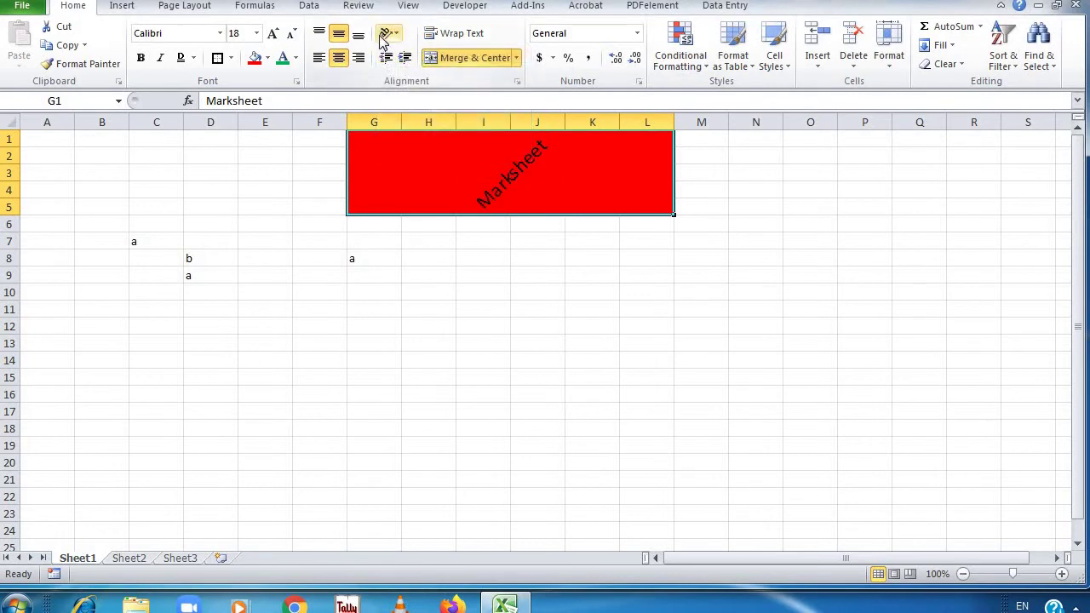
left_click(385, 36)
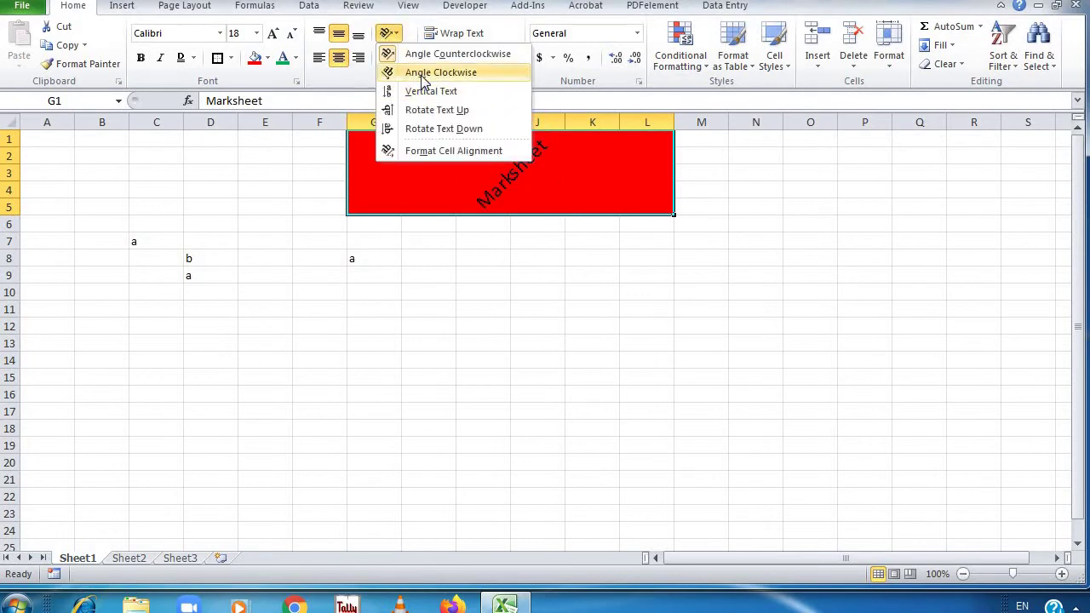
left_click(415, 72)
left_click(394, 43)
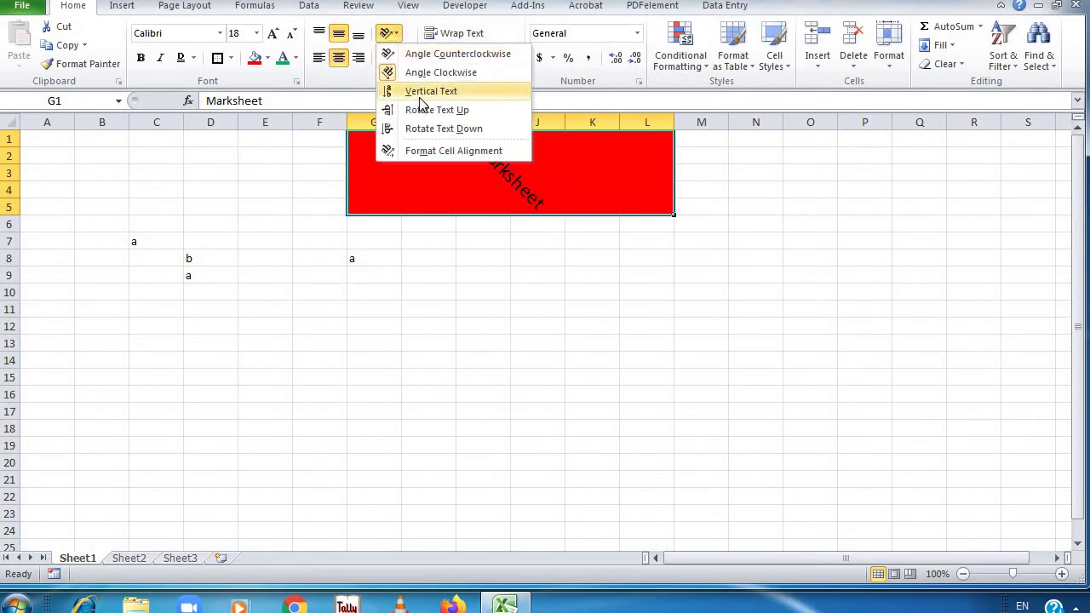
left_click(417, 90)
left_click(384, 34)
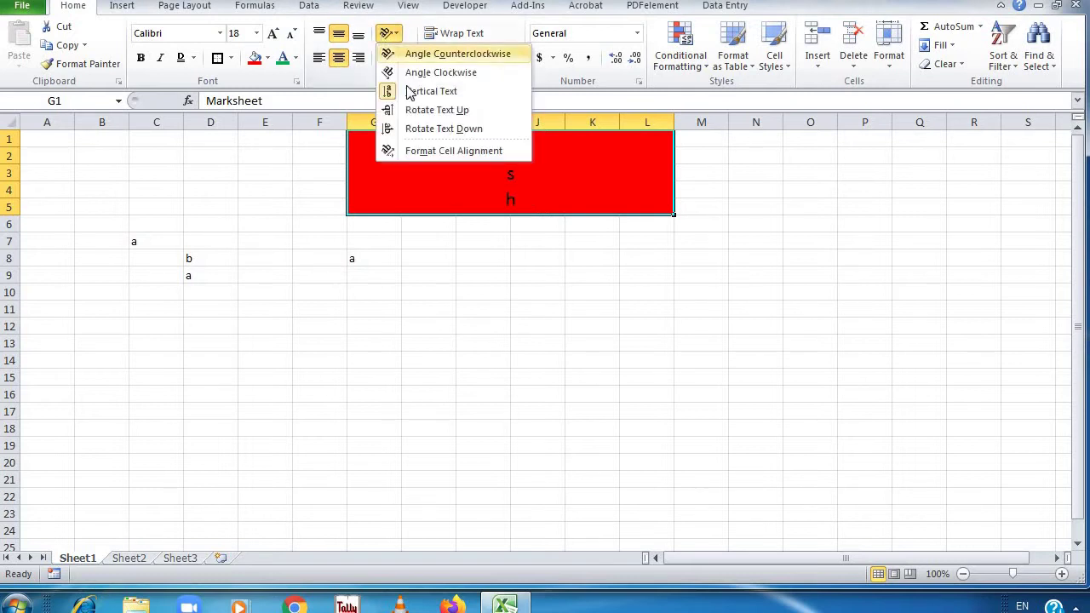
left_click(416, 111)
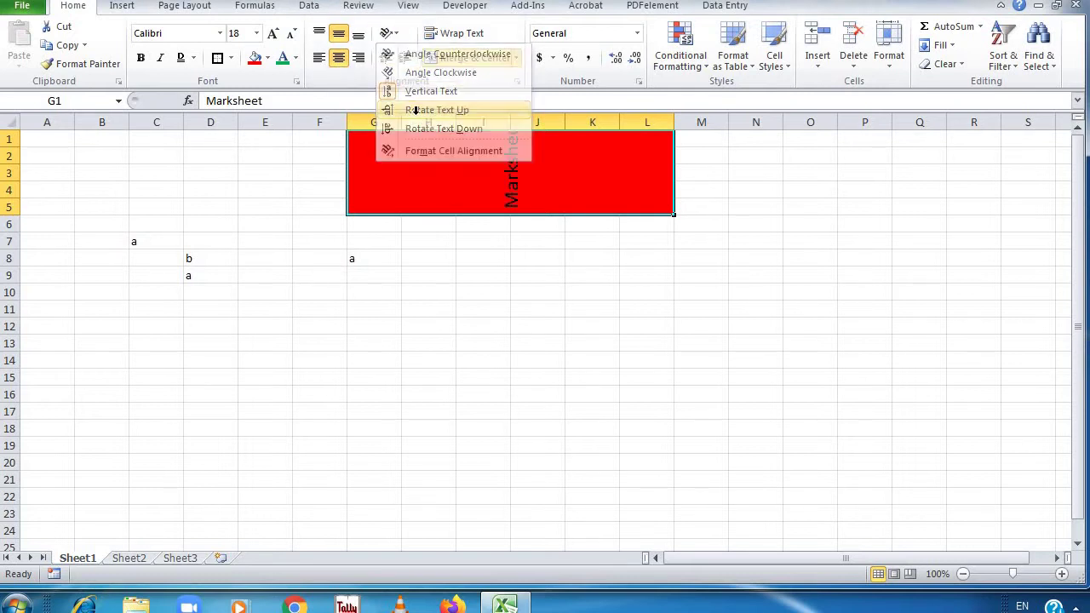
left_click(388, 34)
left_click(426, 132)
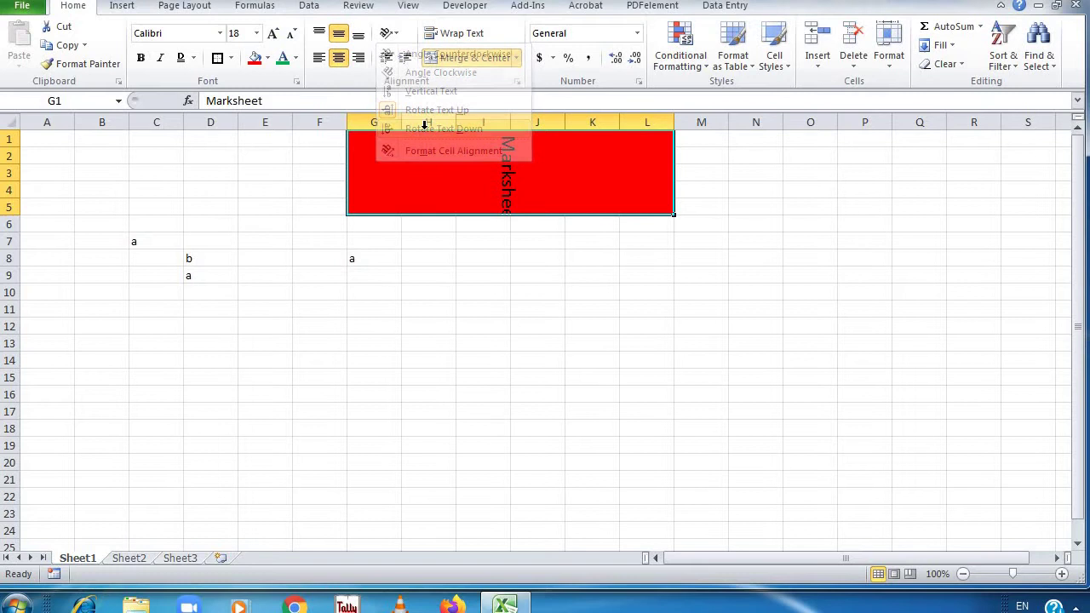
left_click(392, 35)
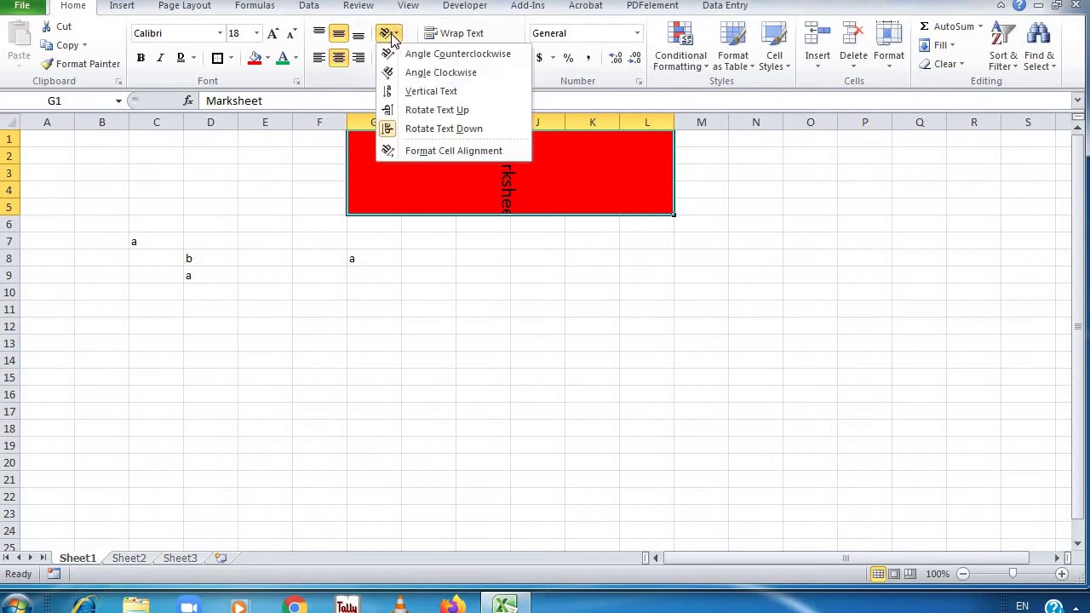
left_click(419, 135)
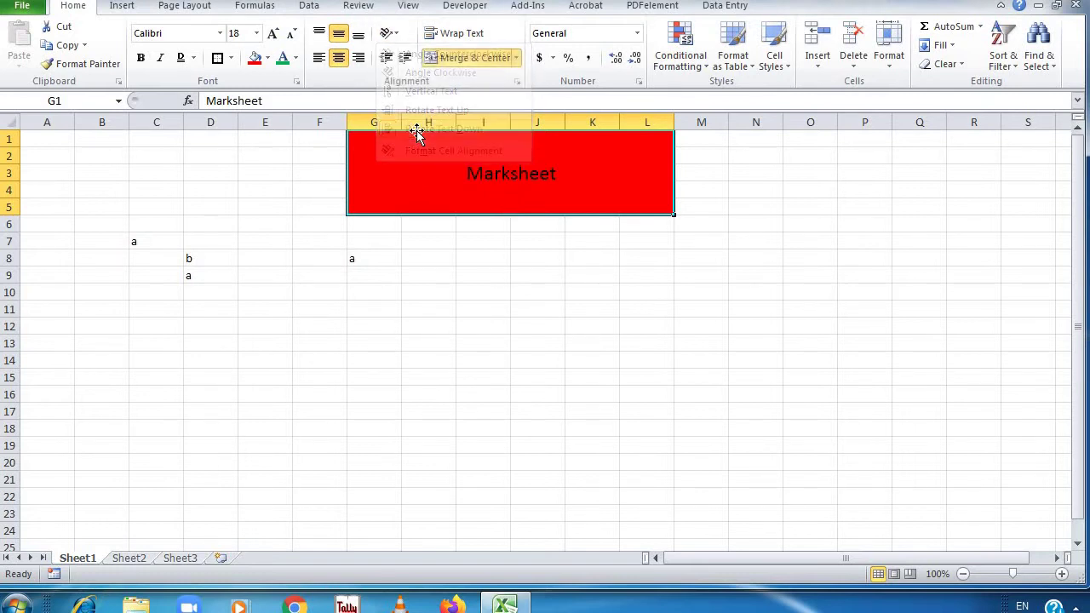
Enter the person's full name in cell F13
left_click(327, 344)
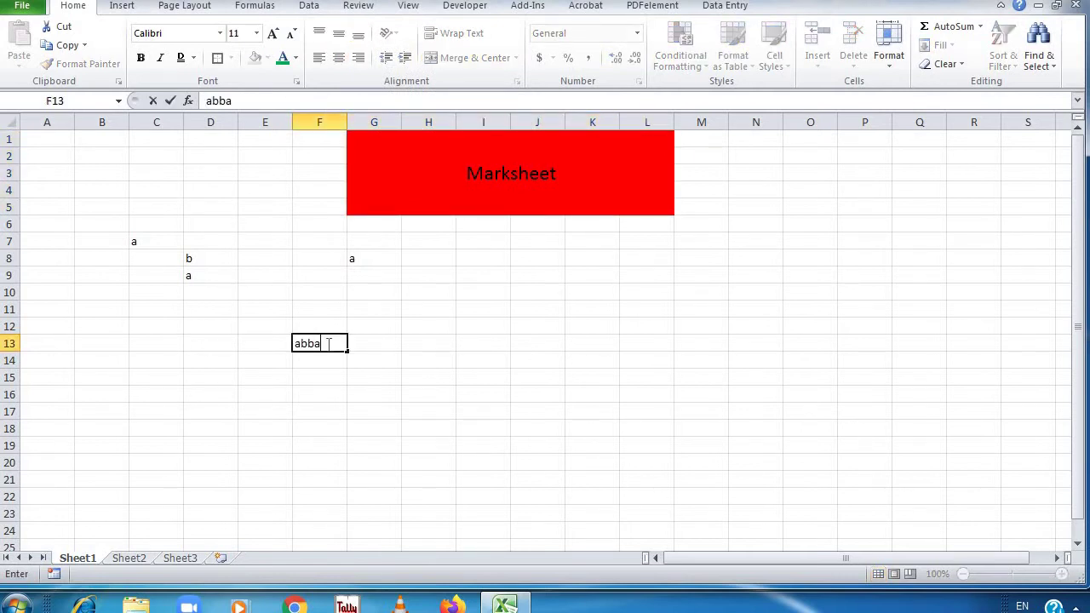
key("Return")
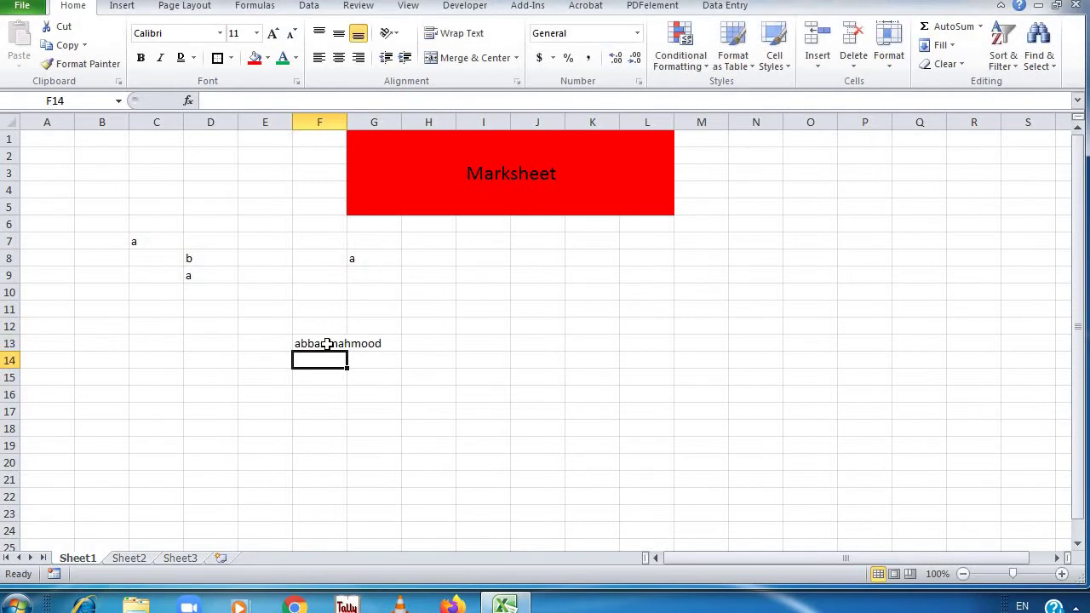
Try wrapping F13's text, widening column F and autofitting it, undoing each change
left_click(327, 344)
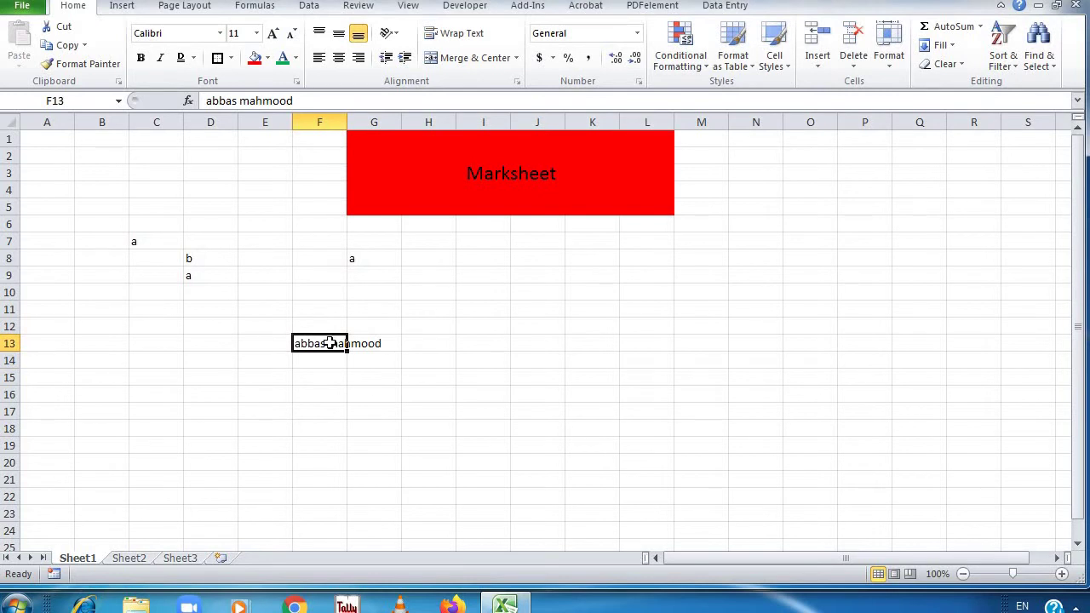
left_click(458, 35)
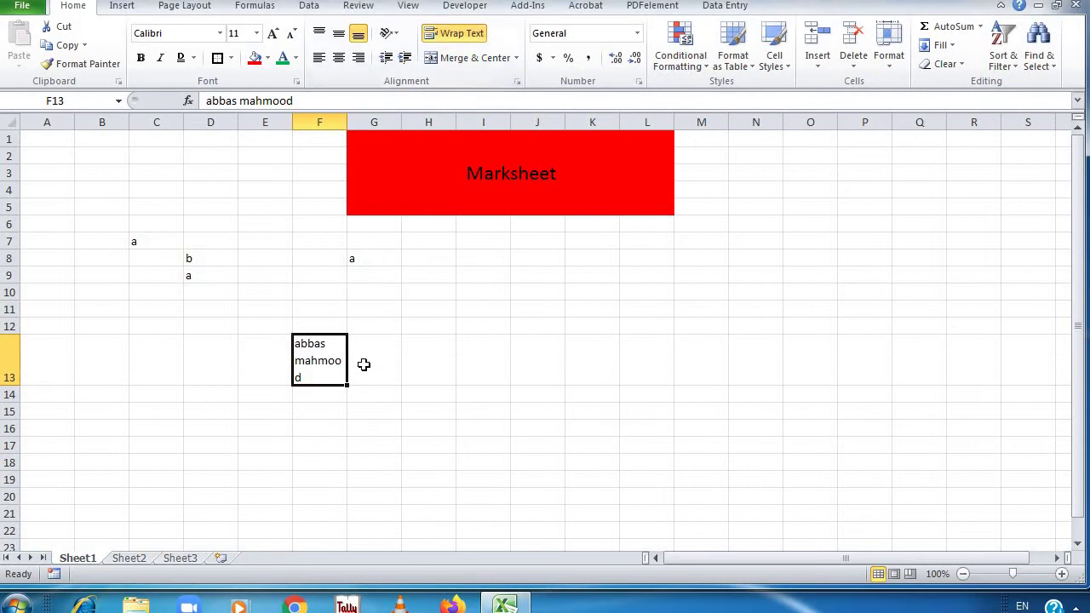
key("ctrl+z")
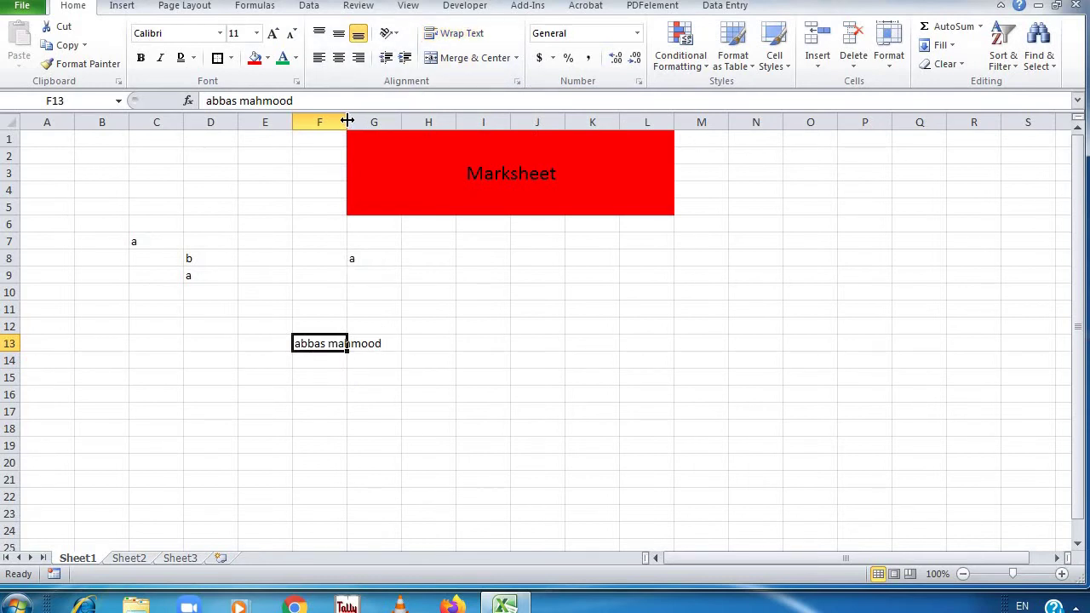
left_click_drag(346, 122, 382, 134)
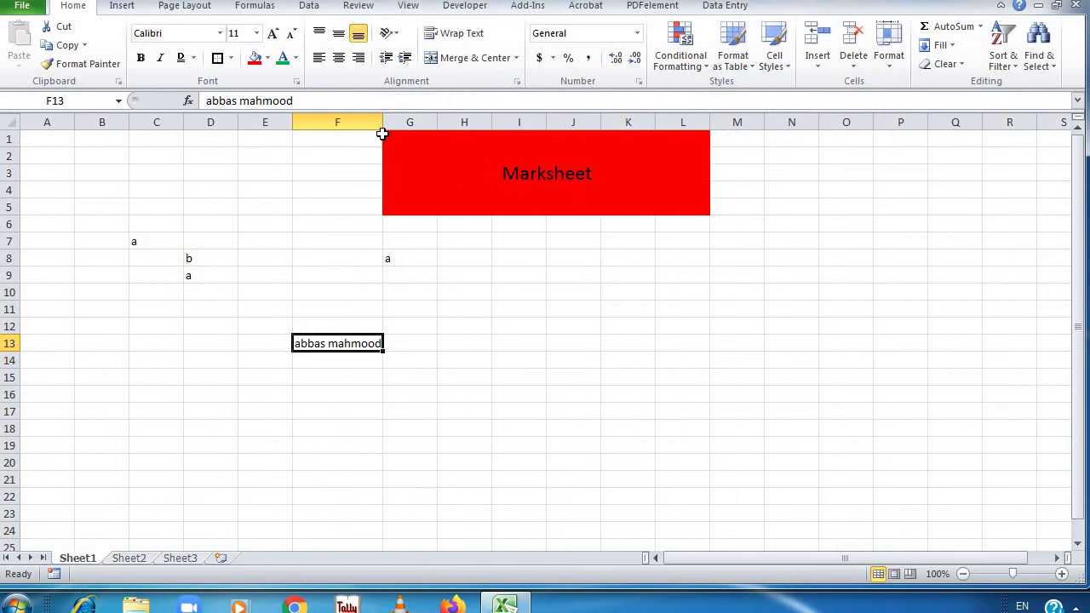
key("ctrl+z")
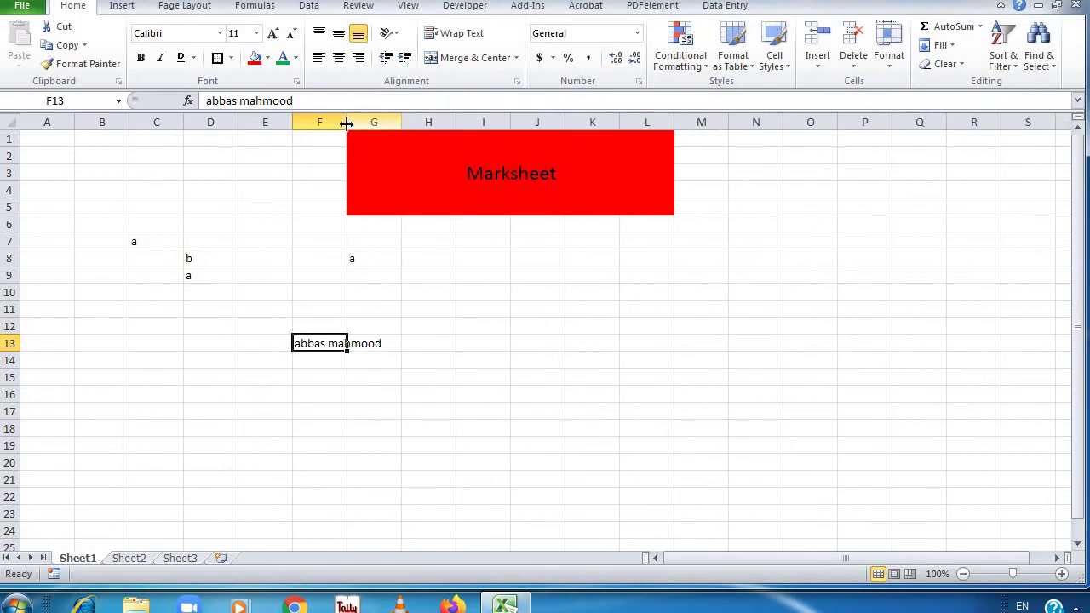
double_click(347, 124)
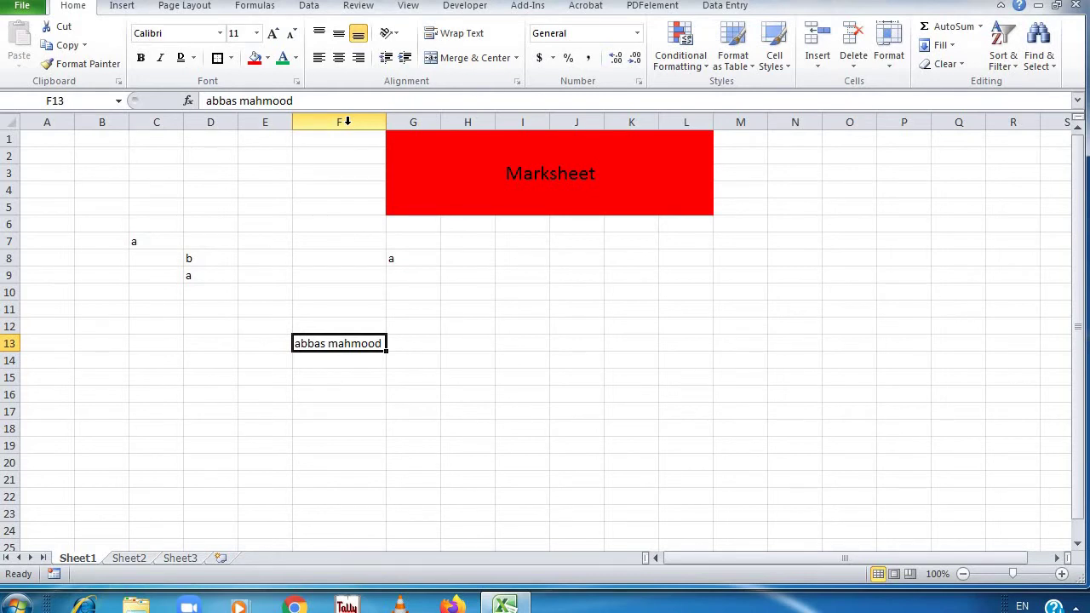
key("ctrl+z")
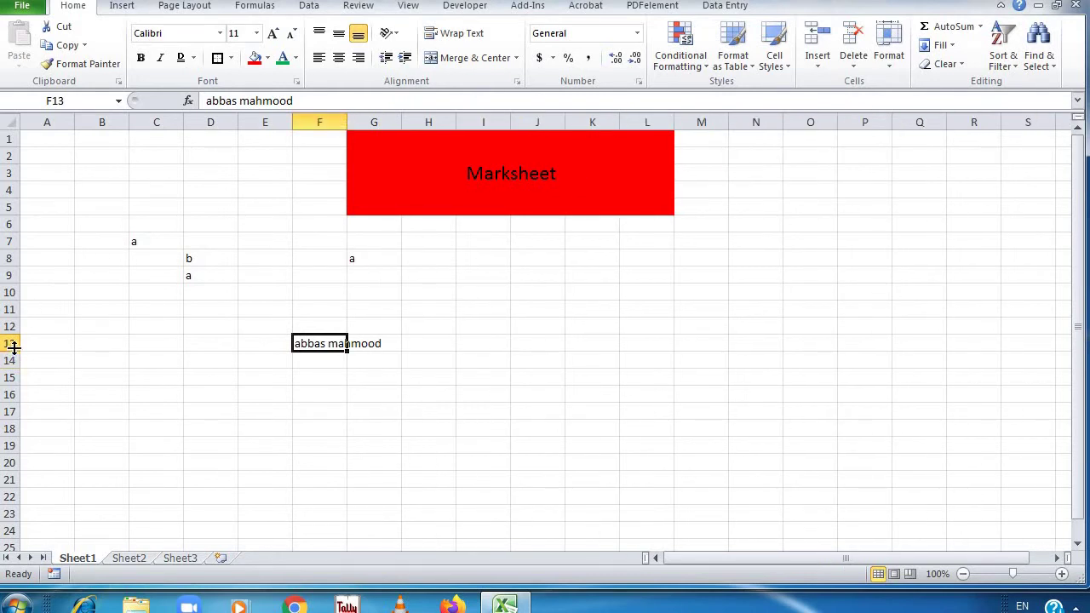
Make row 13 taller and wrap F13's text, then undo both changes
mouse_move(14, 350)
left_mouse_down()
mouse_move(15, 379)
mouse_move(13, 357)
left_mouse_up()
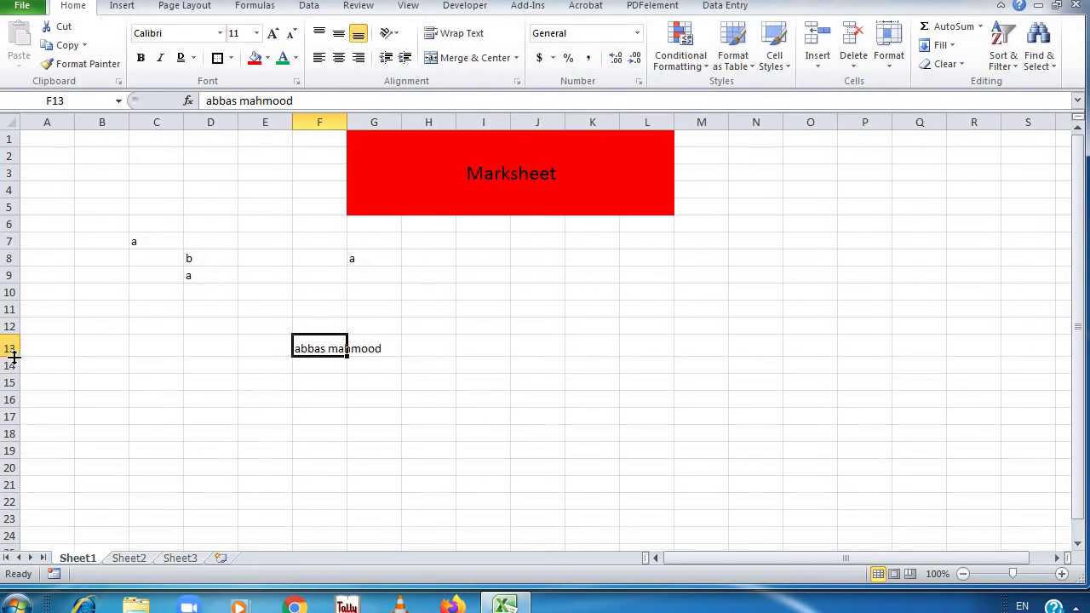
left_click(475, 44)
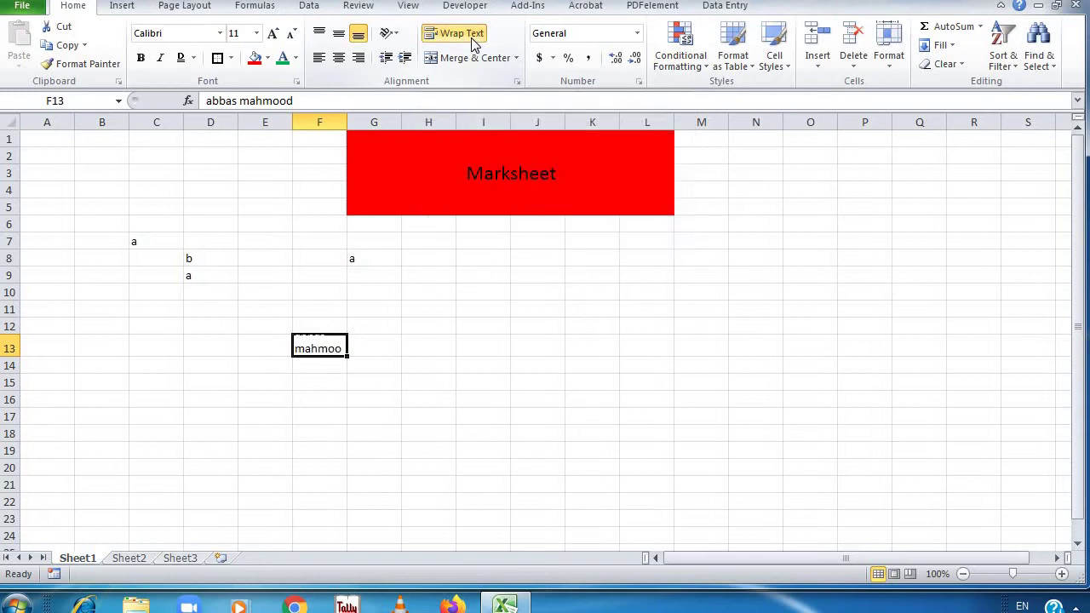
key("ctrl+z")
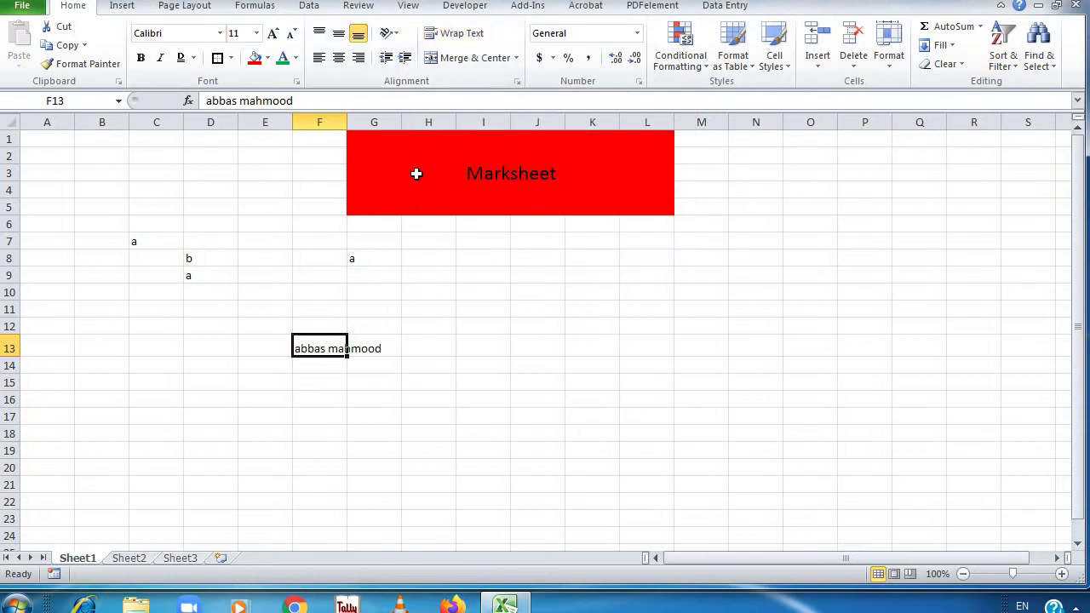
key("ctrl+z")
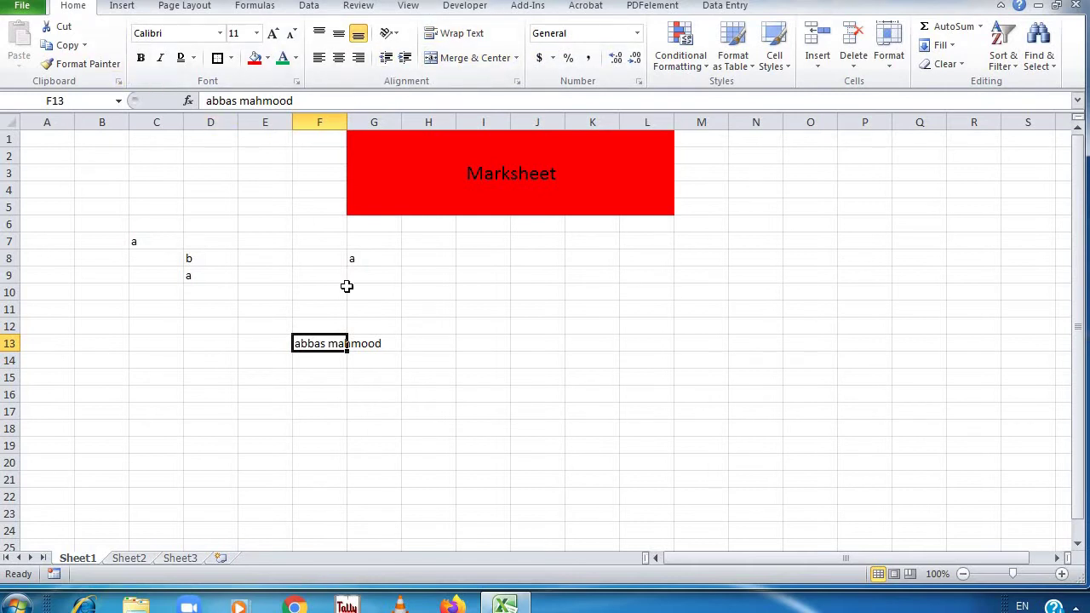
Enter 1 and 2 in I9:I10 and select them to start the 1–12 series
left_click(480, 277)
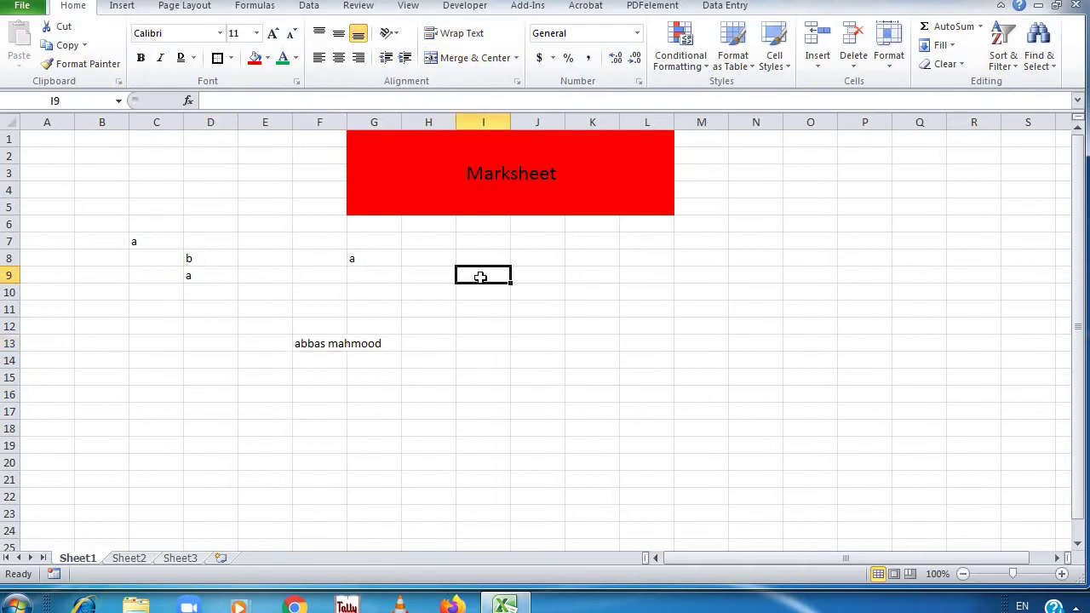
type("1")
key("Return")
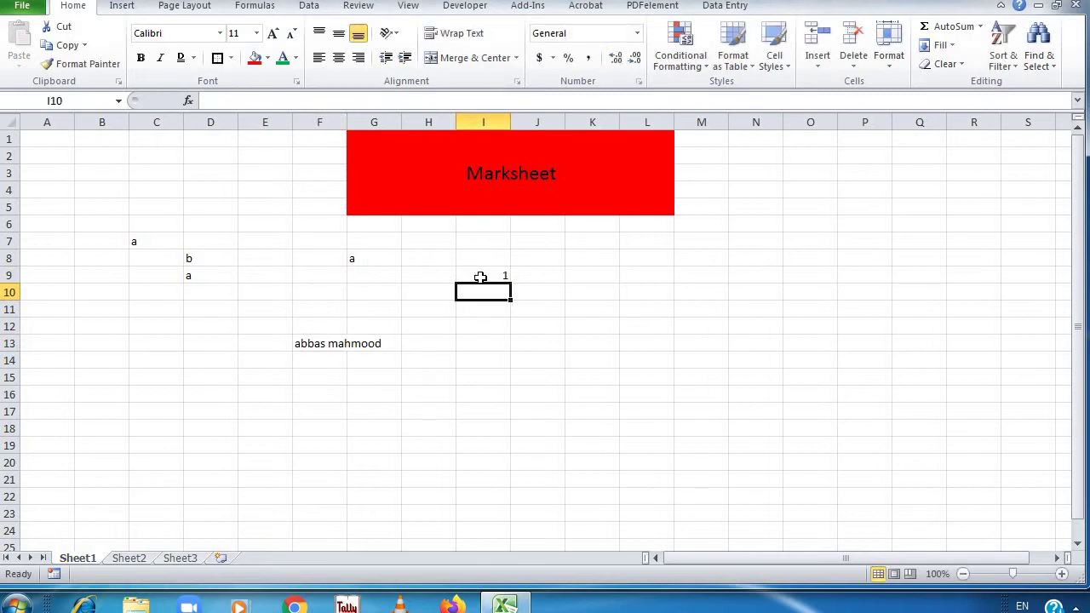
type("2")
key("Return")
left_click_drag(480, 277, 517, 470)
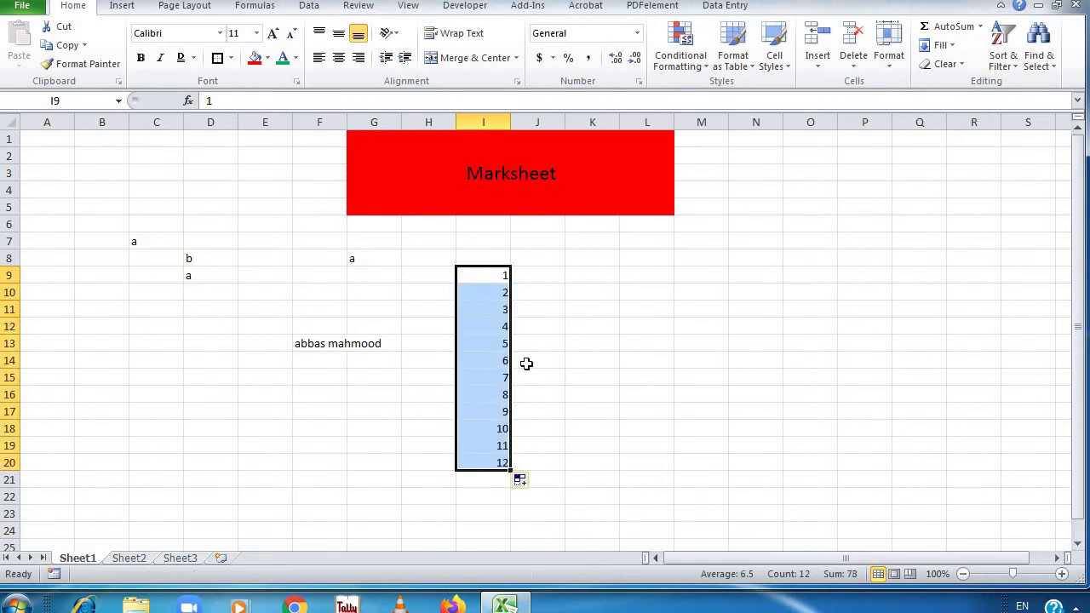
Fill column J with even numbers 2 to 24 from a 2, 4 start
left_click(532, 275)
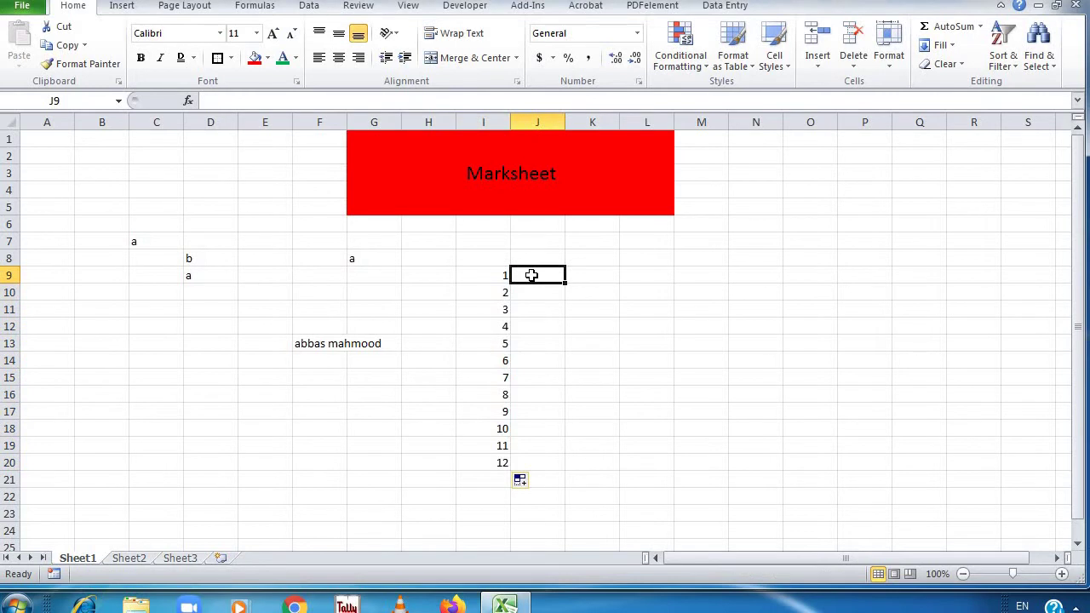
type("2")
key("Return")
type("4")
key("Return")
key("Up")
key("Up")
key("shift+Down")
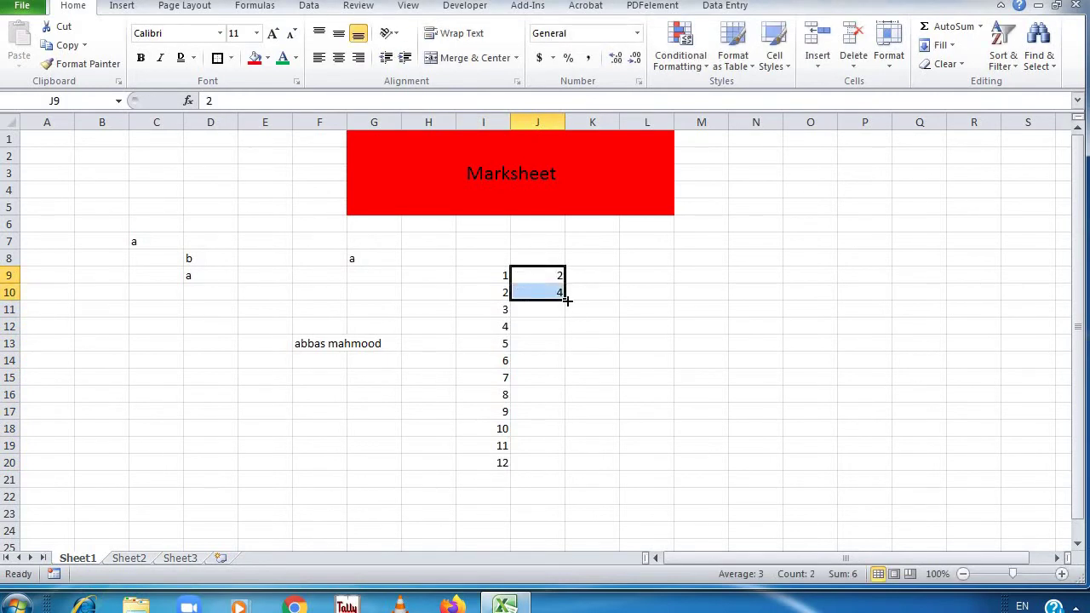
left_click_drag(566, 299, 576, 464)
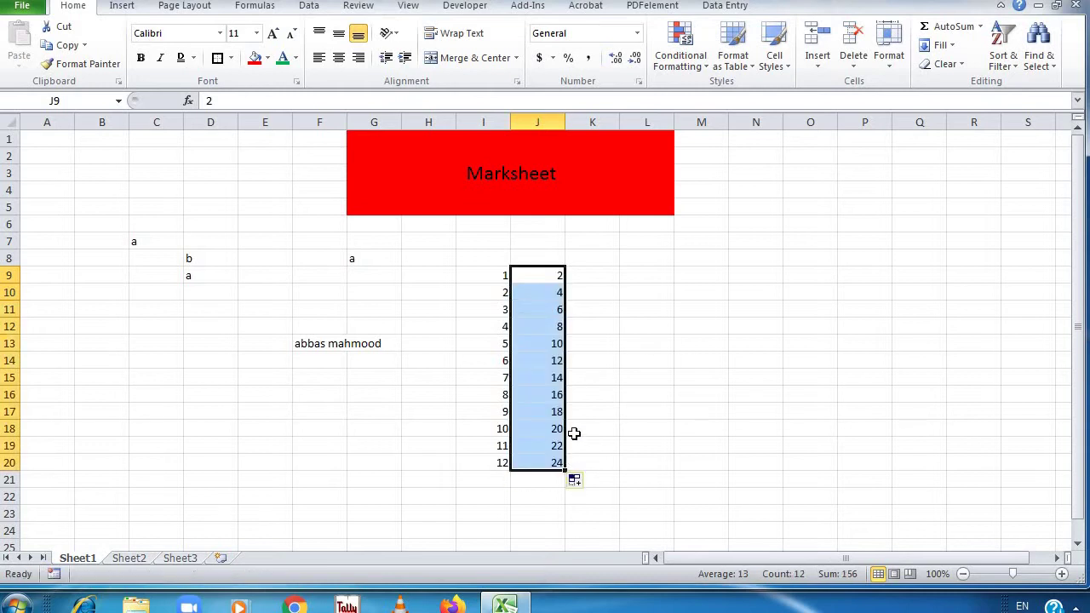
Fill column K with odd numbers 1 to 23 from a 1, 3 start
left_click(587, 279)
type("1")
key("Return")
type("3")
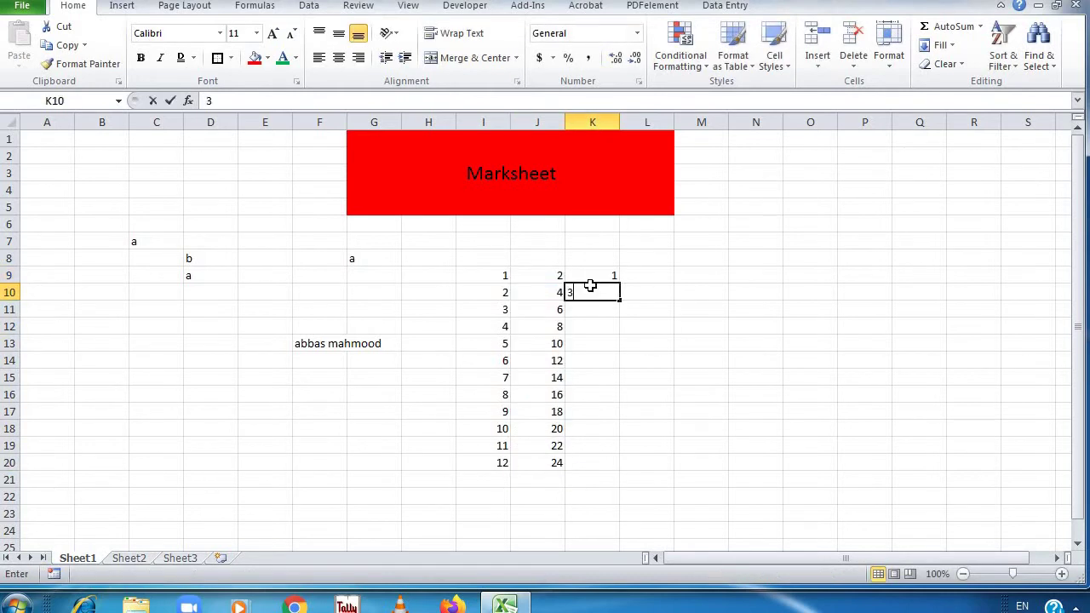
key("Return")
left_click_drag(593, 275, 630, 469)
Fill column L with weekdays Sunday through Thursday, rows 9 to 20
left_click(641, 275)
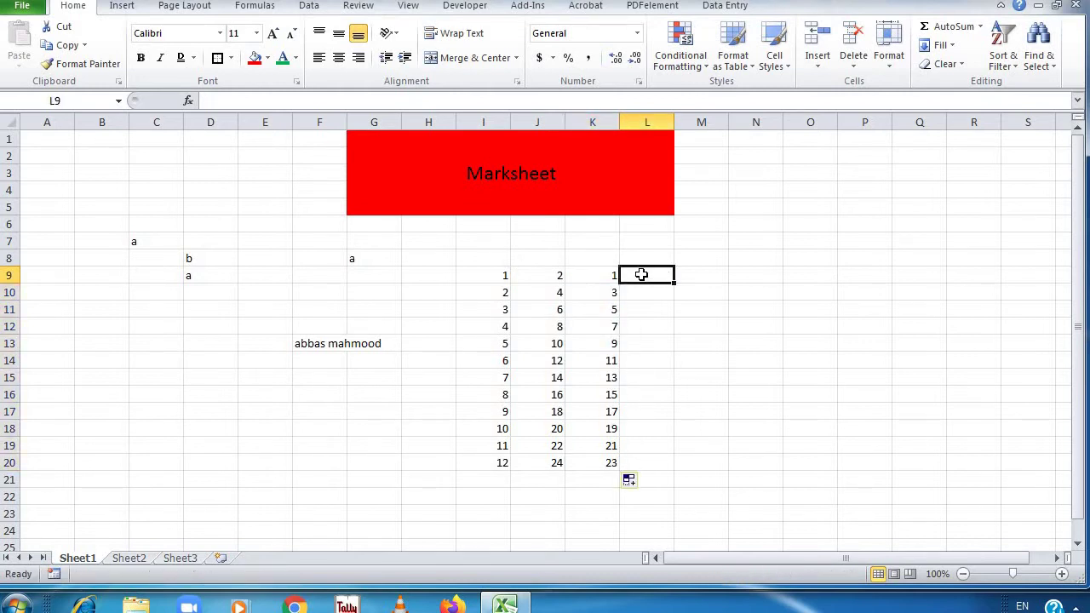
type("Sunday")
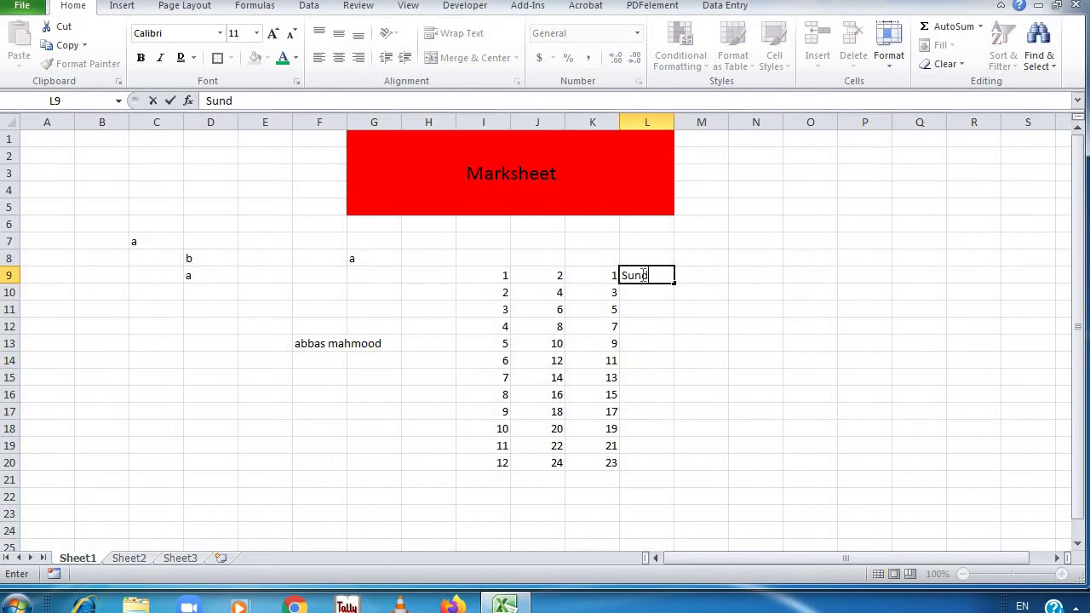
key("Return")
type("Monday")
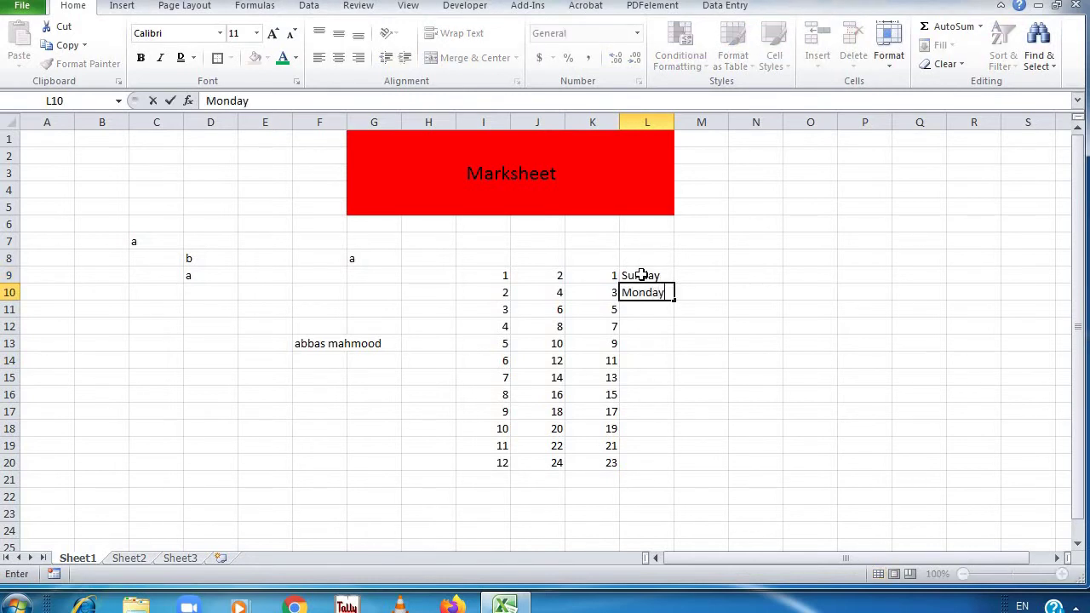
key("Return")
left_click_drag(641, 275, 654, 293)
left_click_drag(672, 375, 671, 469)
left_click(700, 277)
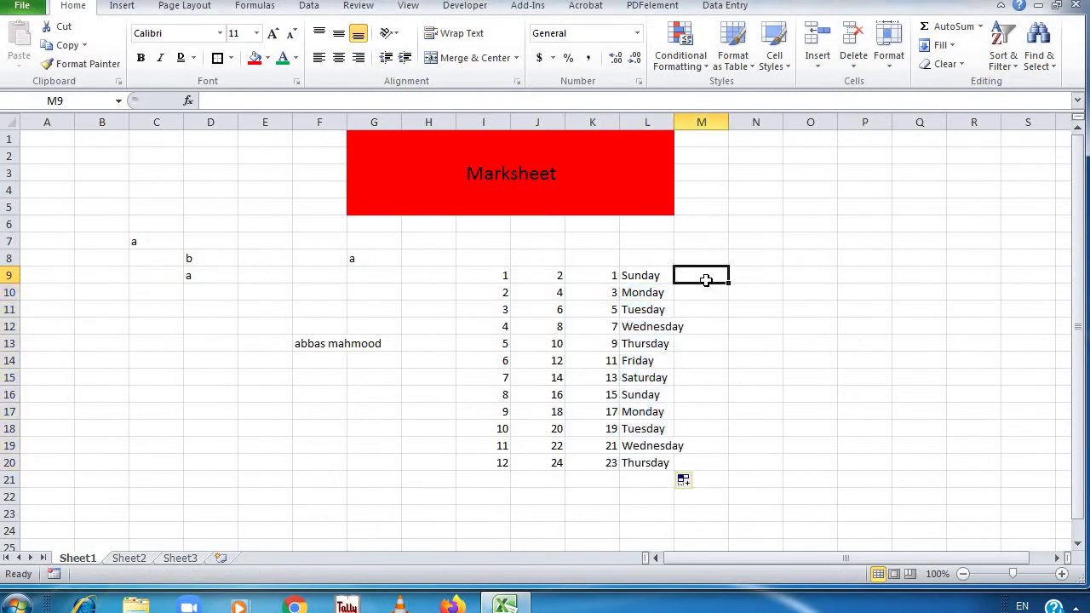
Widen column L and fill column M with months Jan through Dec
left_click_drag(674, 122, 687, 122)
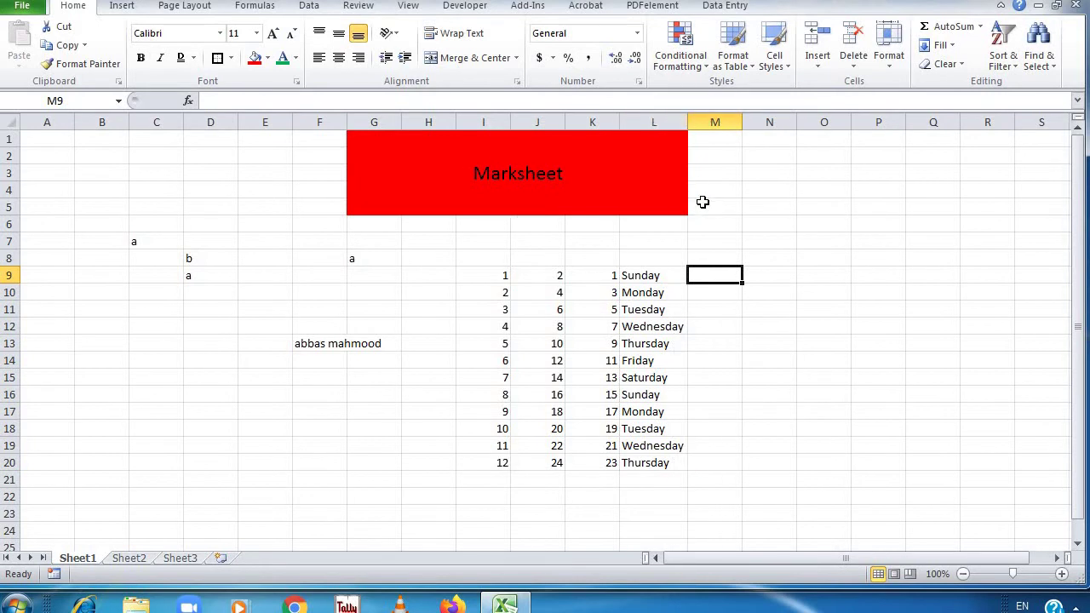
type("Janu")
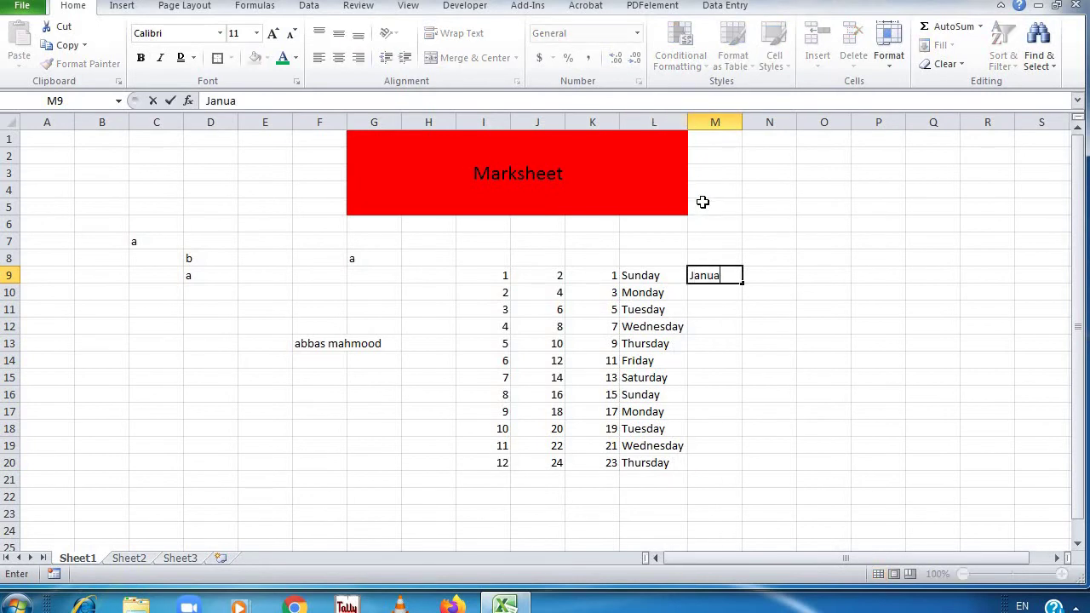
type("a")
key("BackSpace")
key("BackSpace")
key("Return")
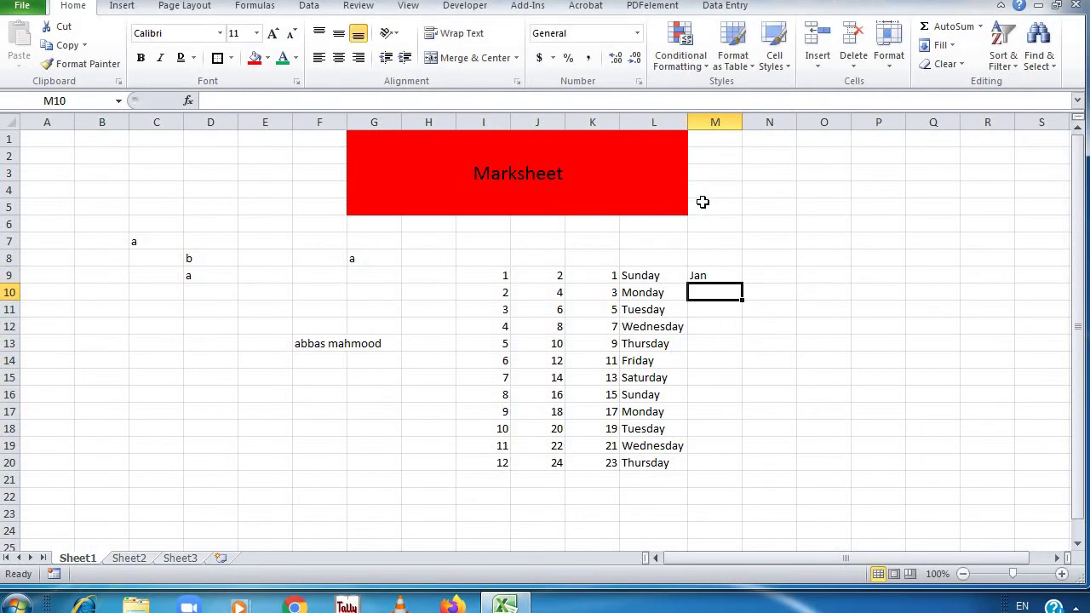
type("Feb")
key("Return")
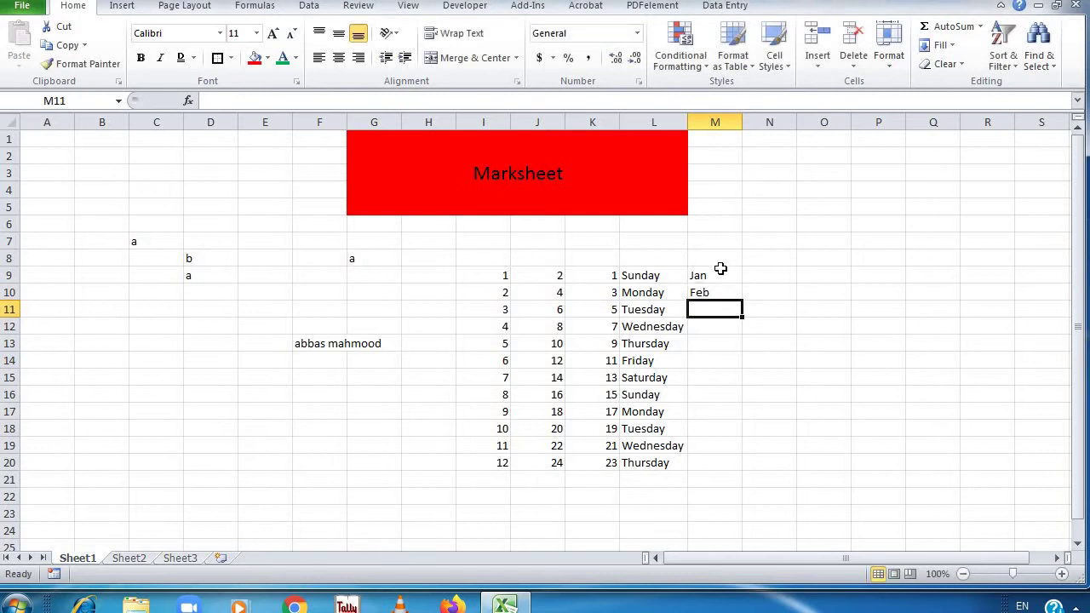
left_click_drag(721, 269, 742, 470)
Fill column N with multiples of five from 5 to 60
left_click(761, 286)
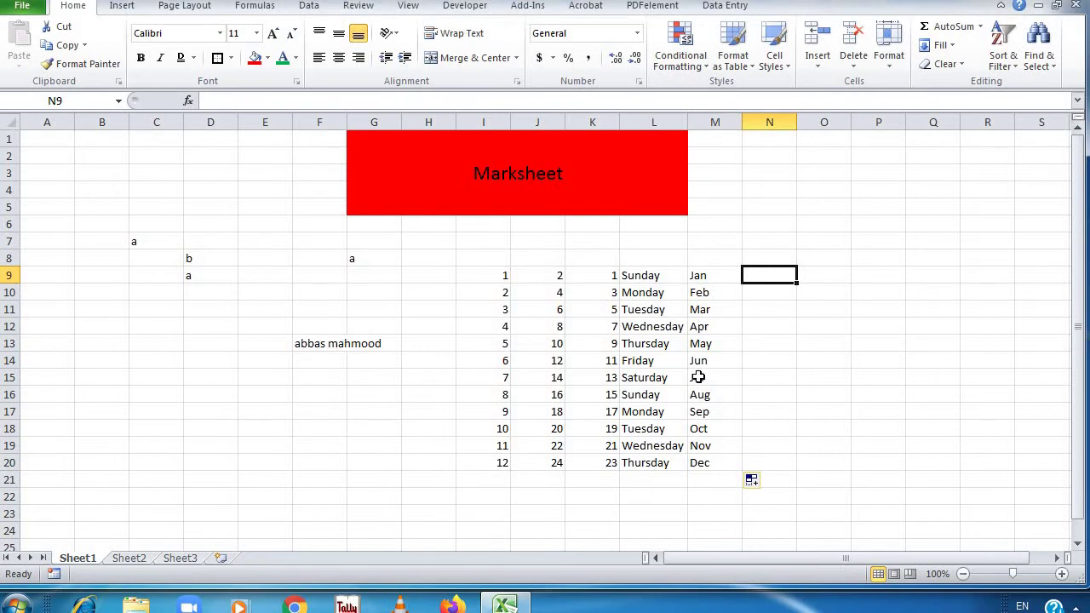
type("5")
key("Return")
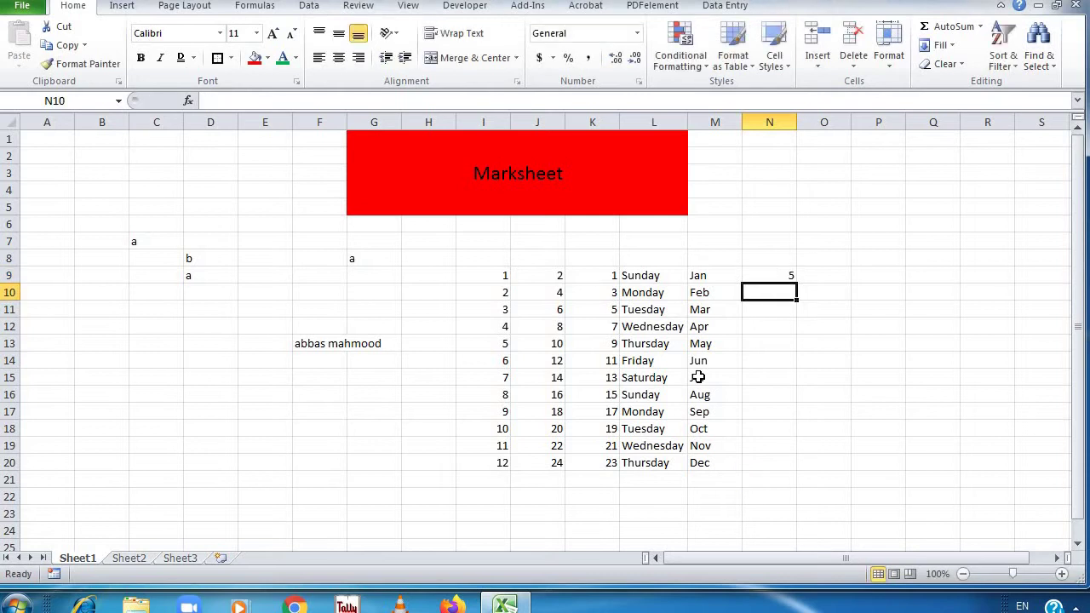
type("10")
key("Return")
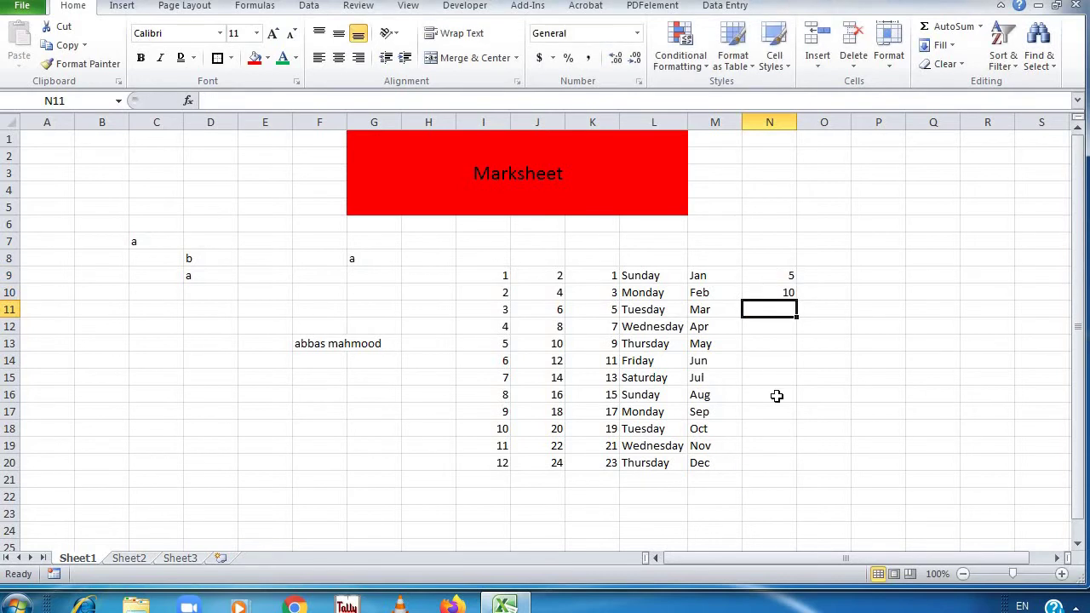
left_click_drag(776, 276, 796, 464)
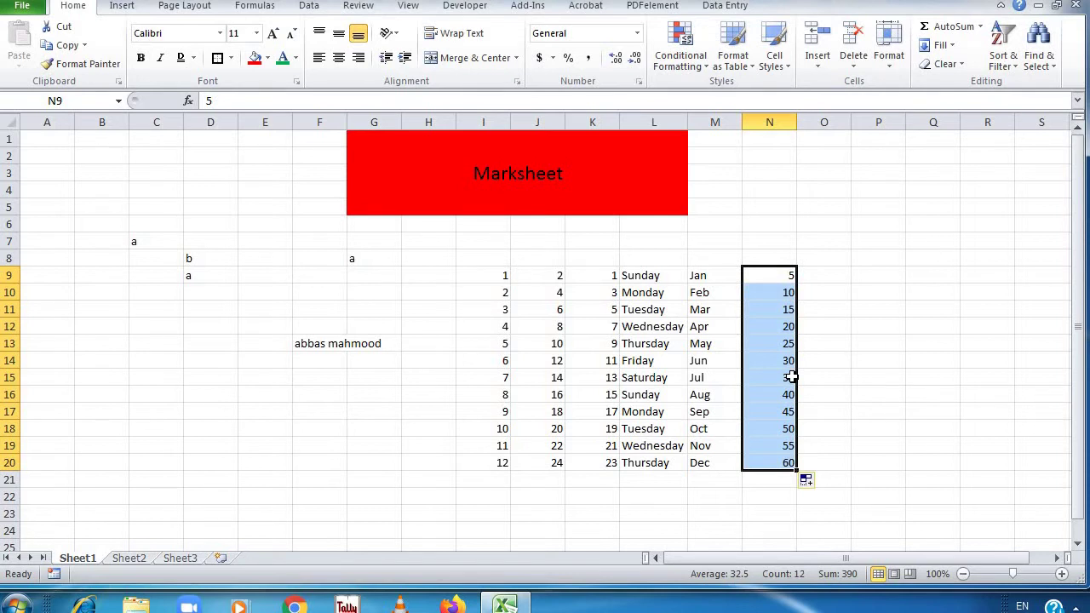
Undo the extra series and refill column I with 1 to 12
key("ctrl+z")
key("ctrl+z")
key("ctrl+z")
key("ctrl+z")
key("ctrl+z")
key("ctrl+z")
key("ctrl+z")
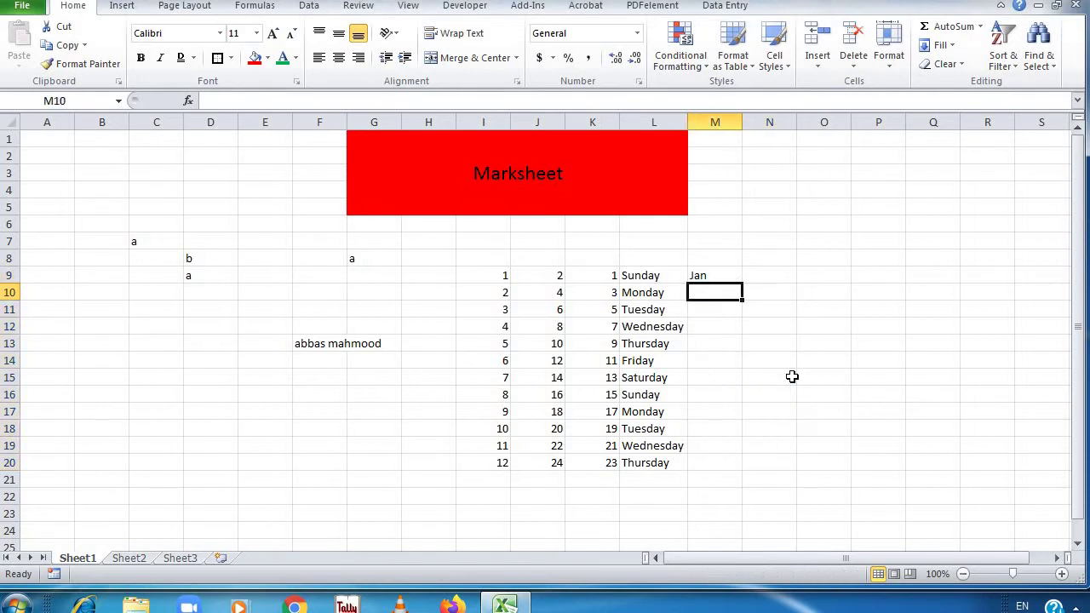
key("ctrl+z")
key("ctrl+z")
key("ctrl+z")
key("ctrl+z")
key("ctrl+z")
key("ctrl+z")
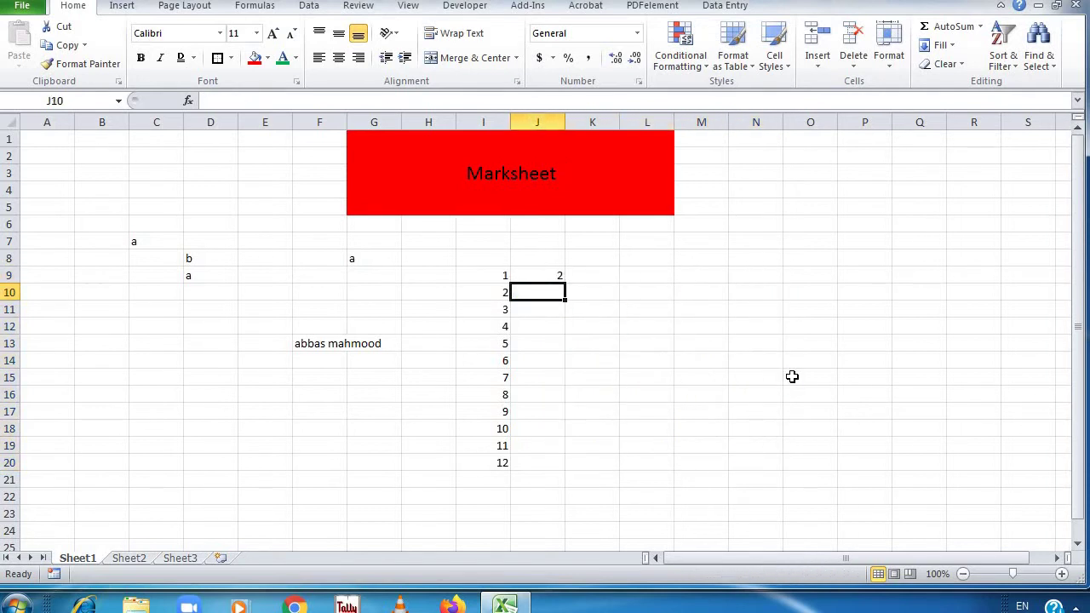
key("ctrl+z")
key("ctrl+z")
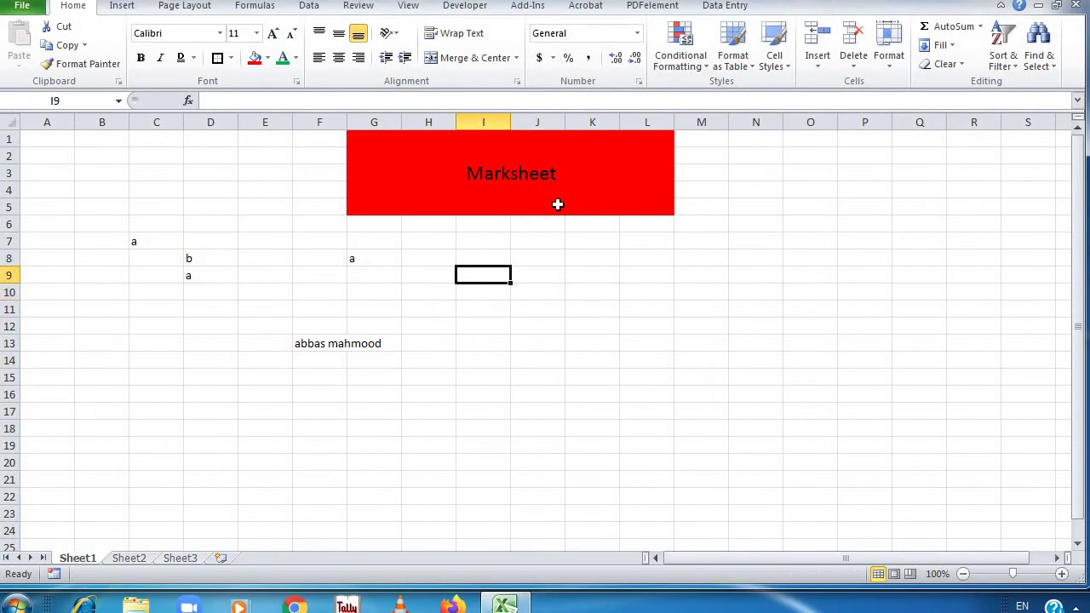
type("1")
key("Return")
key("Return")
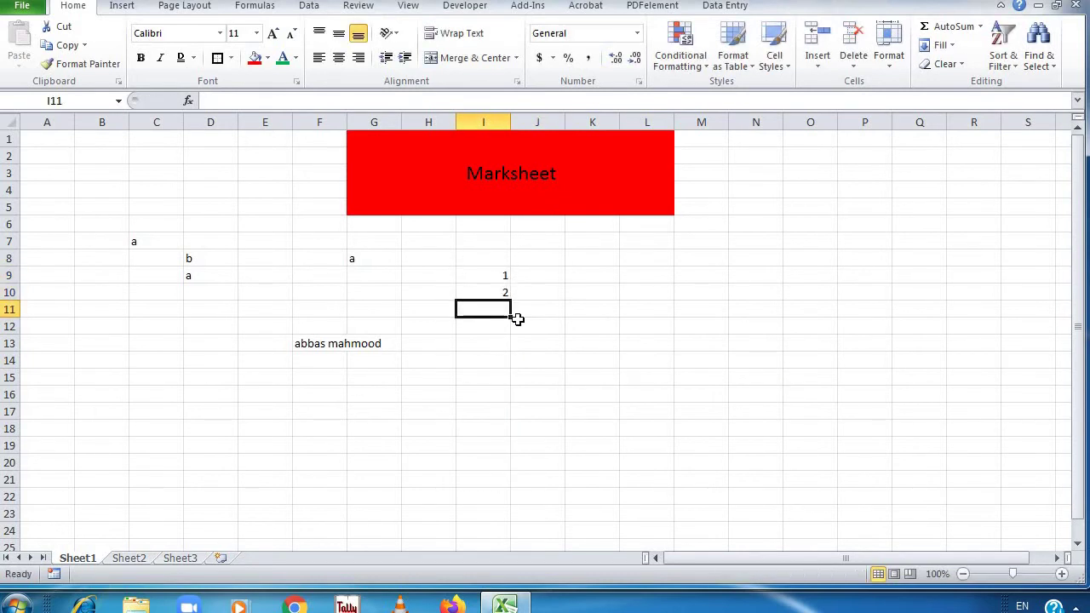
left_click_drag(500, 278, 540, 477)
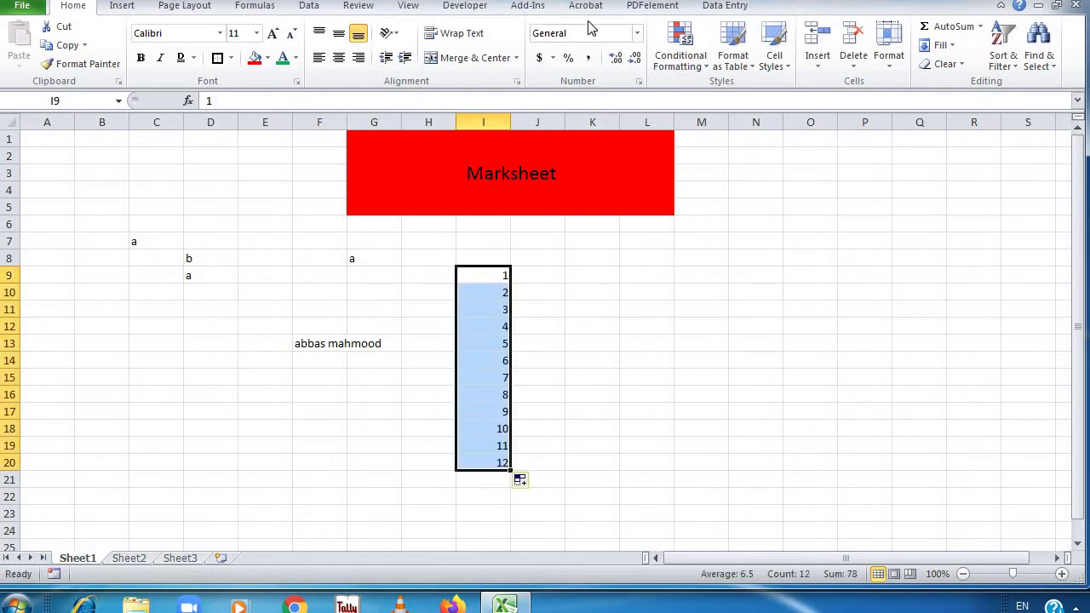
Format I9:I20 as Number with one decimal place (1.0 to 12.0)
left_click(637, 33)
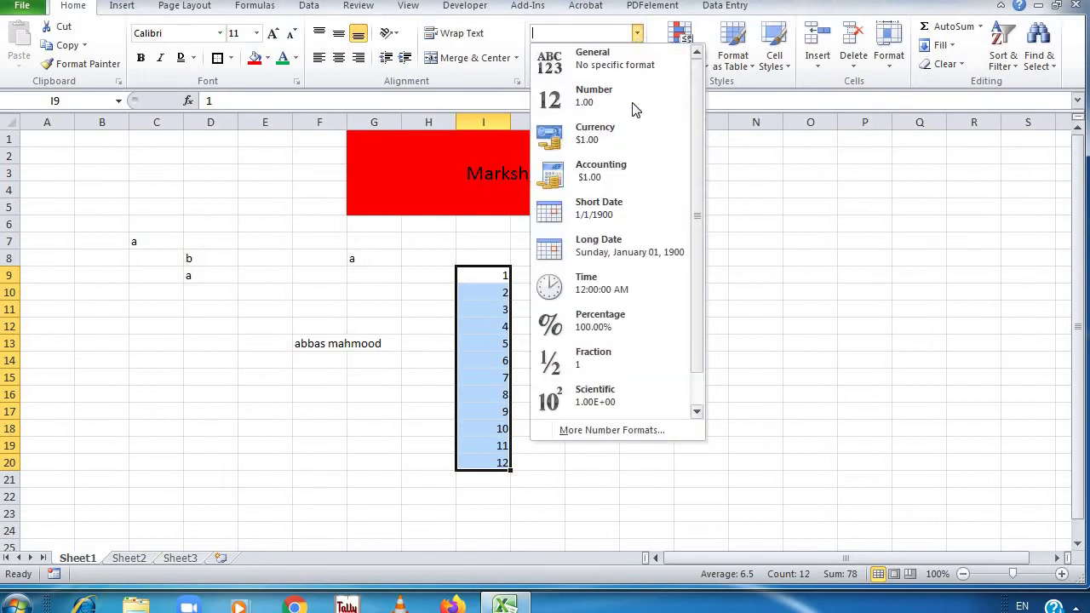
left_click(628, 97)
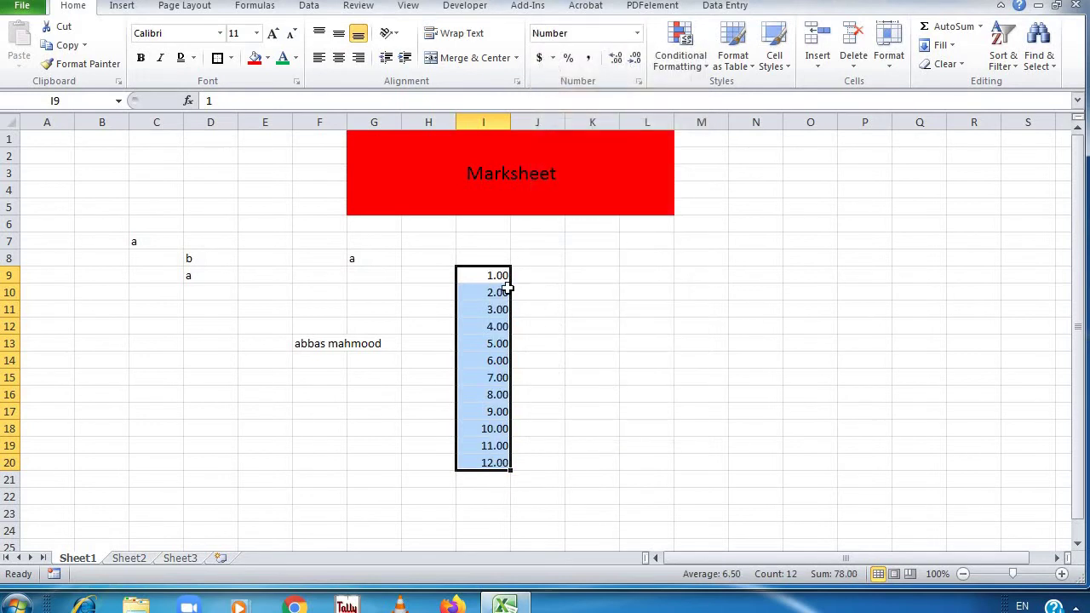
left_click(635, 59)
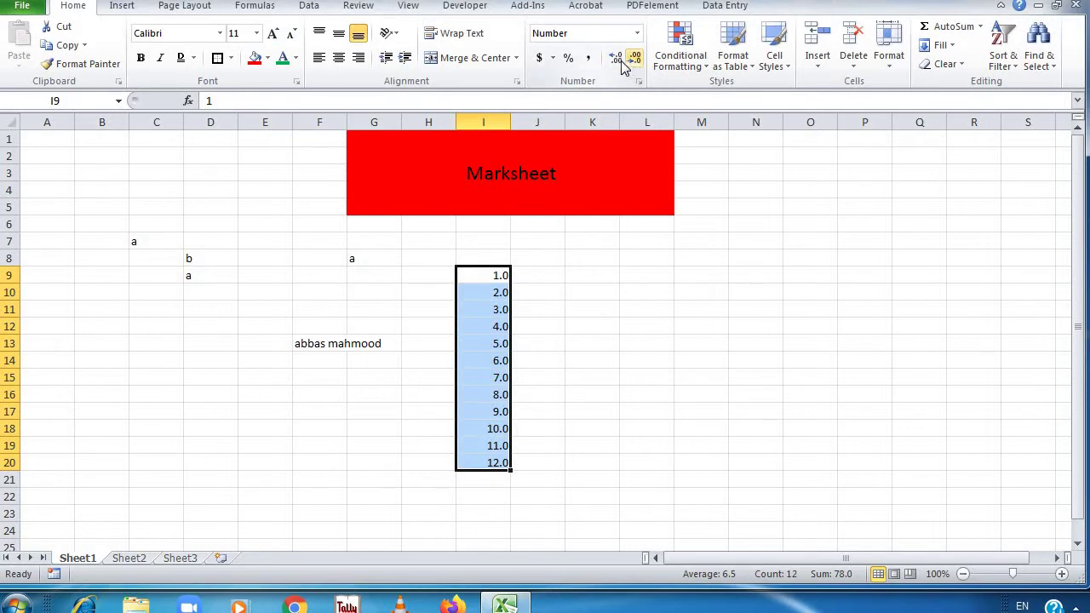
left_click(620, 63)
left_click(620, 63)
left_click(620, 63)
left_click(634, 63)
left_click(635, 63)
left_click(634, 63)
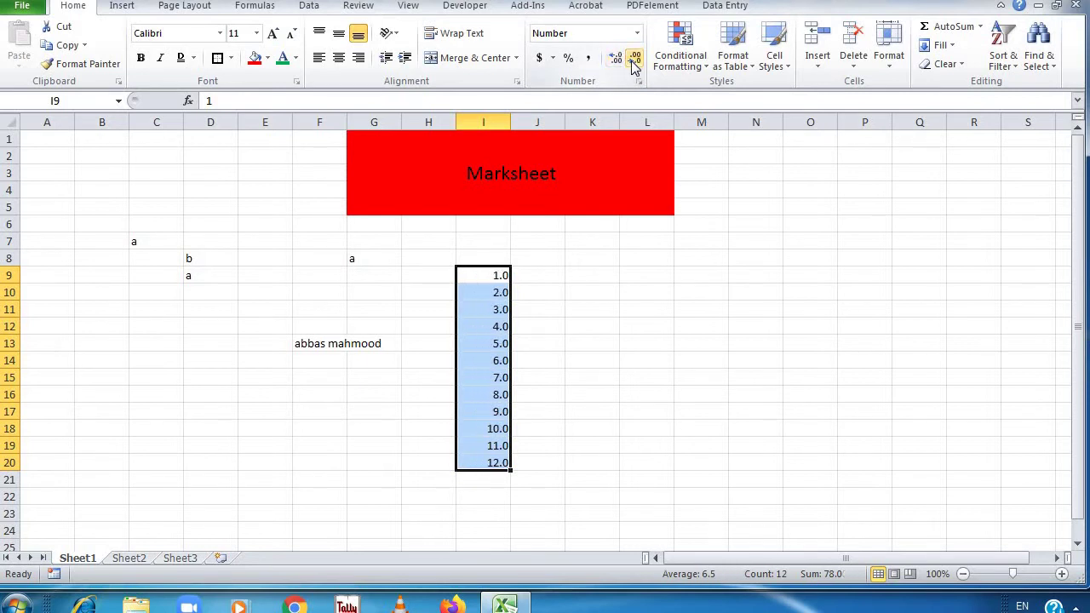
left_click(637, 33)
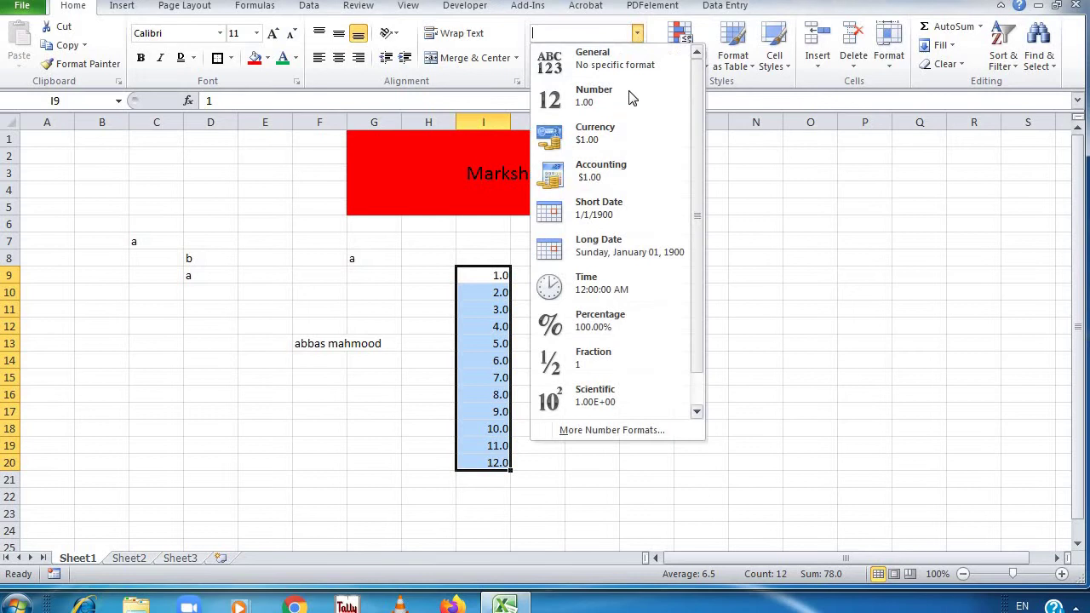
Apply Currency format to I9:I20 ($1.00–$12.00) and browse the Accounting format settings
left_click(625, 136)
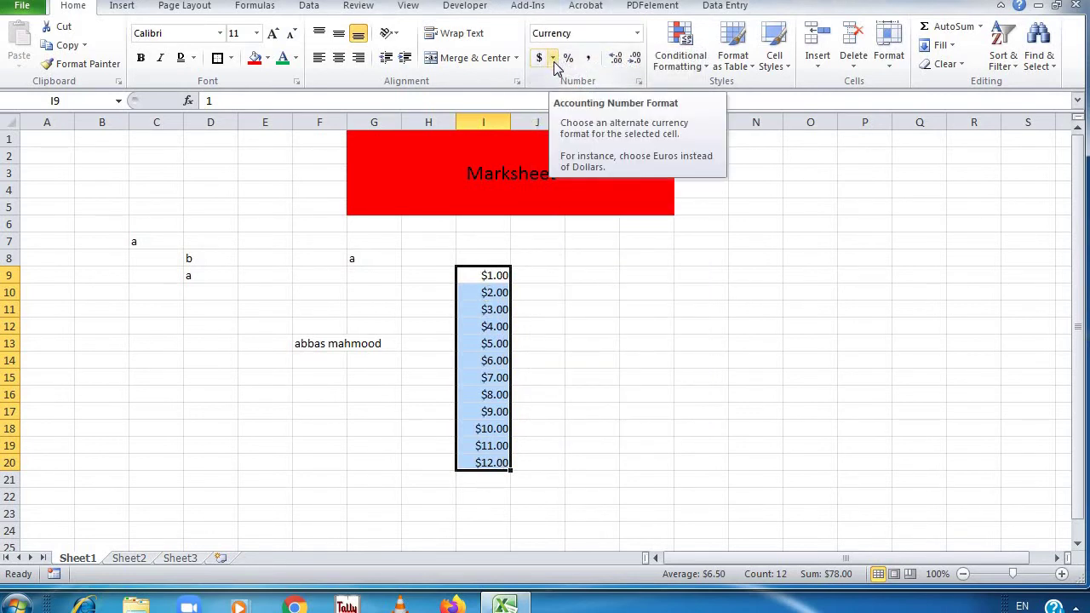
left_click(553, 62)
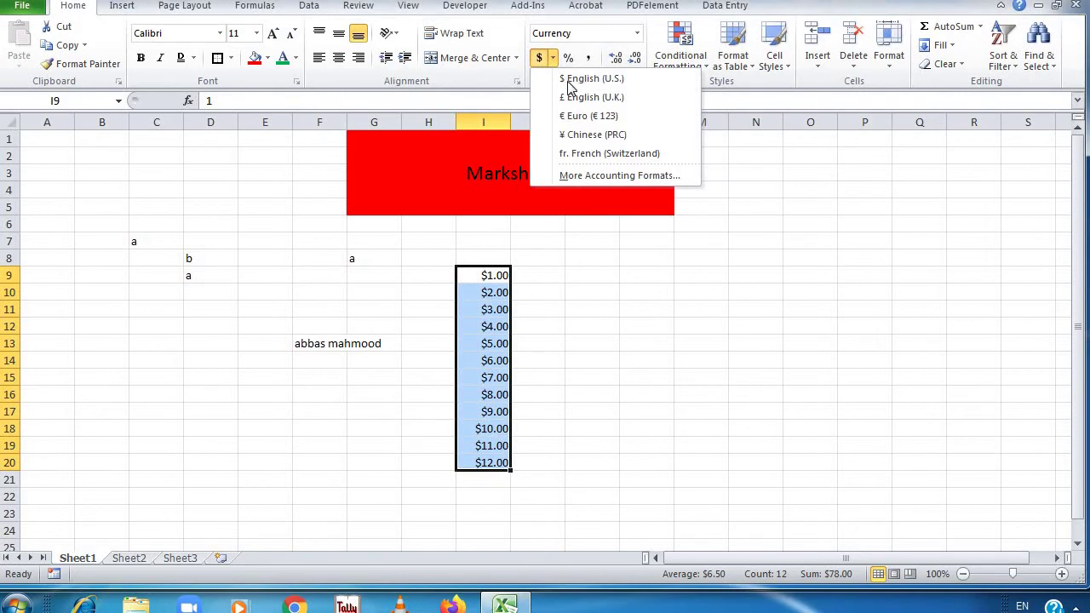
left_click(597, 172)
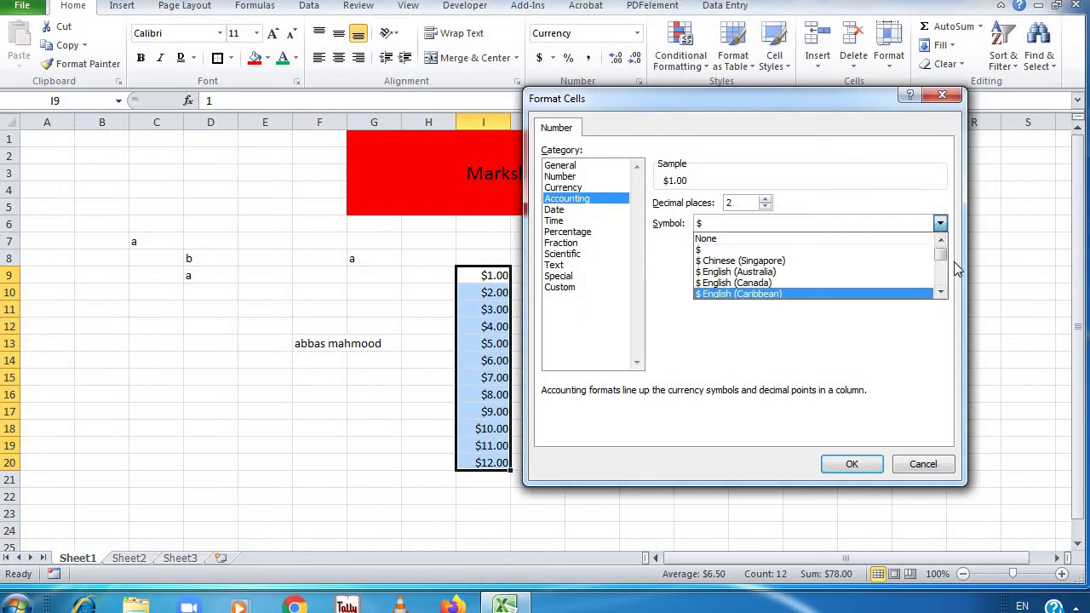
mouse_move(940, 255)
left_mouse_down()
mouse_move(948, 294)
mouse_move(945, 259)
mouse_move(945, 271)
left_mouse_up()
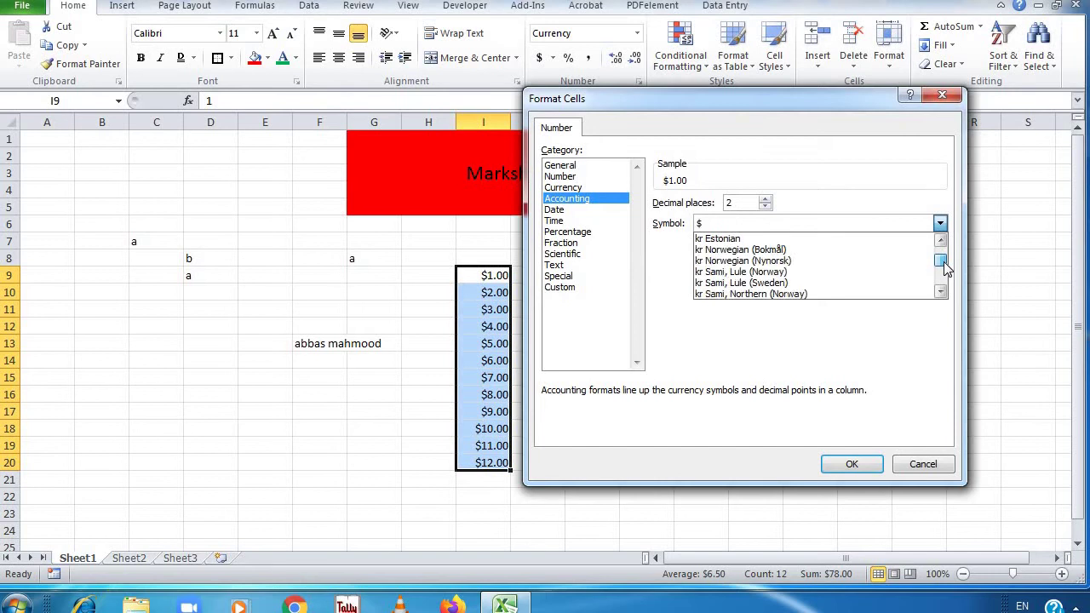
left_click(945, 95)
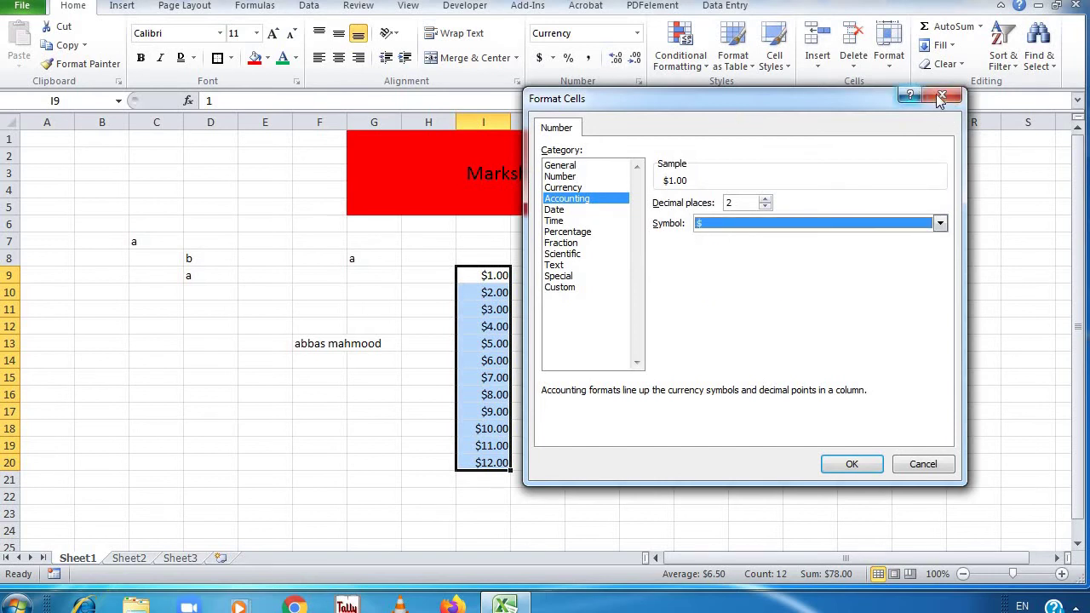
left_click(942, 95)
Apply Accounting format with the € Euro symbol, showing € 1.00 to € 12.00
left_click(640, 34)
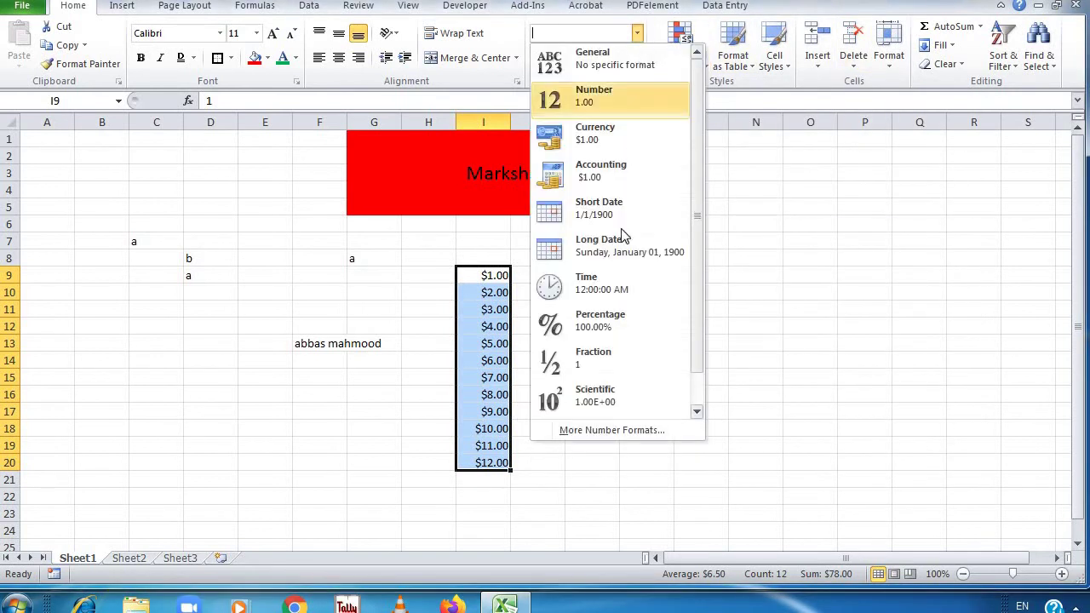
left_click(616, 173)
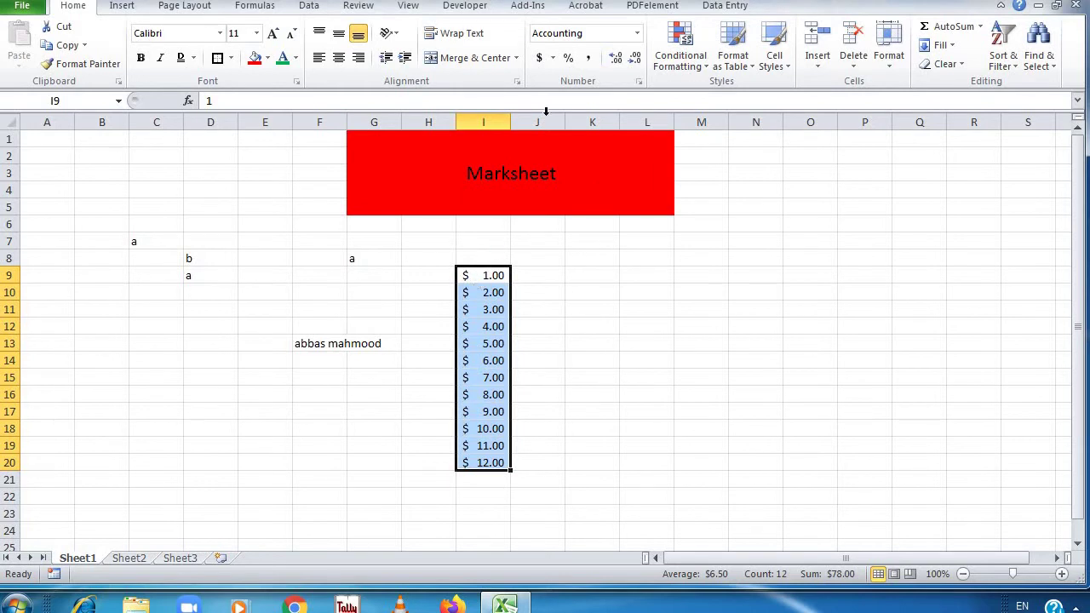
left_click(553, 58)
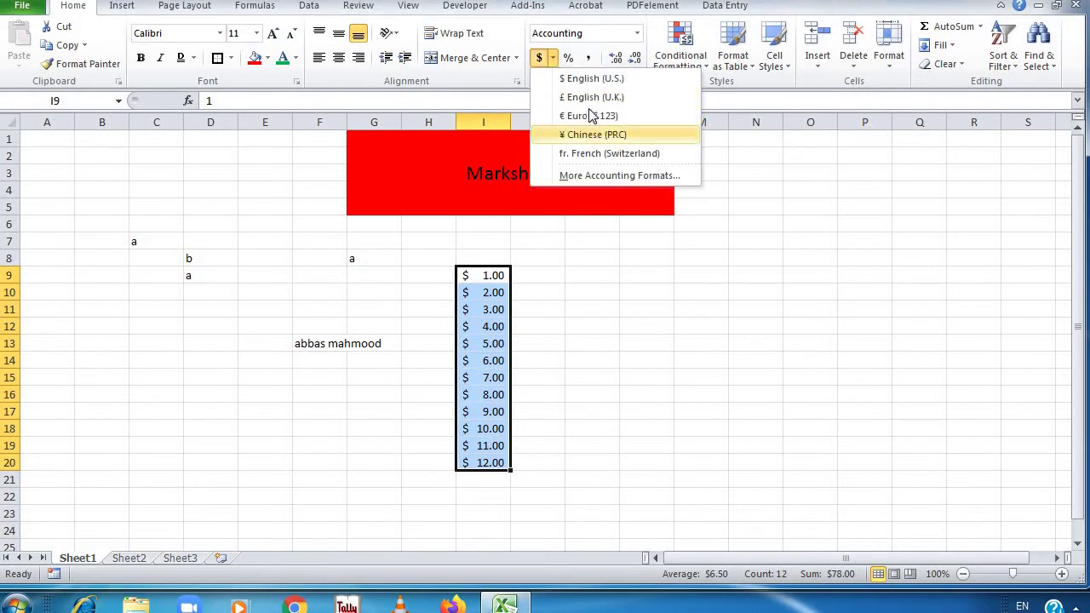
left_click(588, 112)
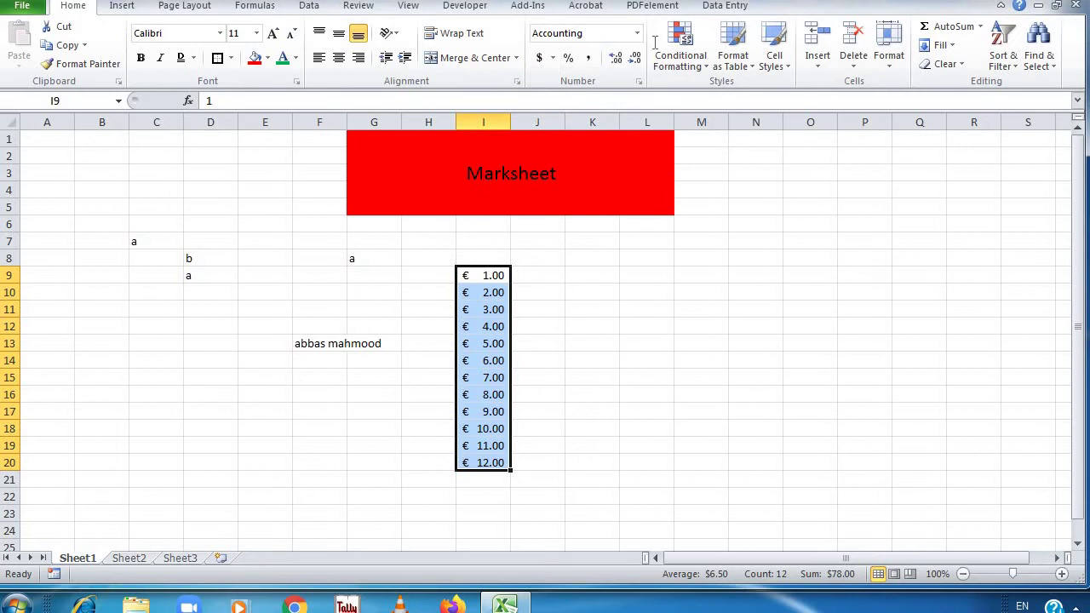
left_click(595, 271)
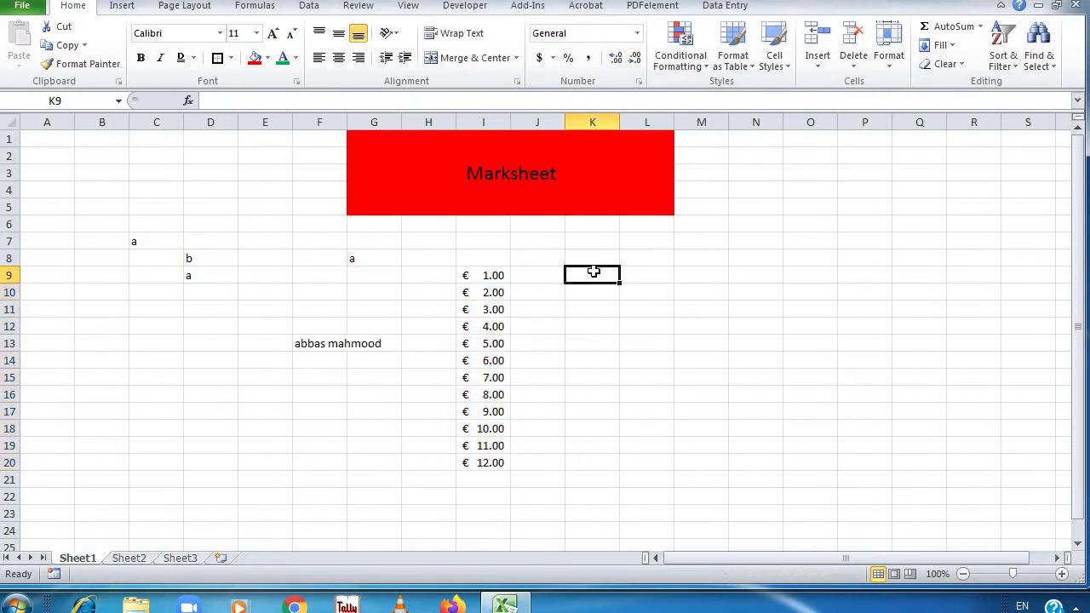
left_click_drag(503, 274, 490, 460)
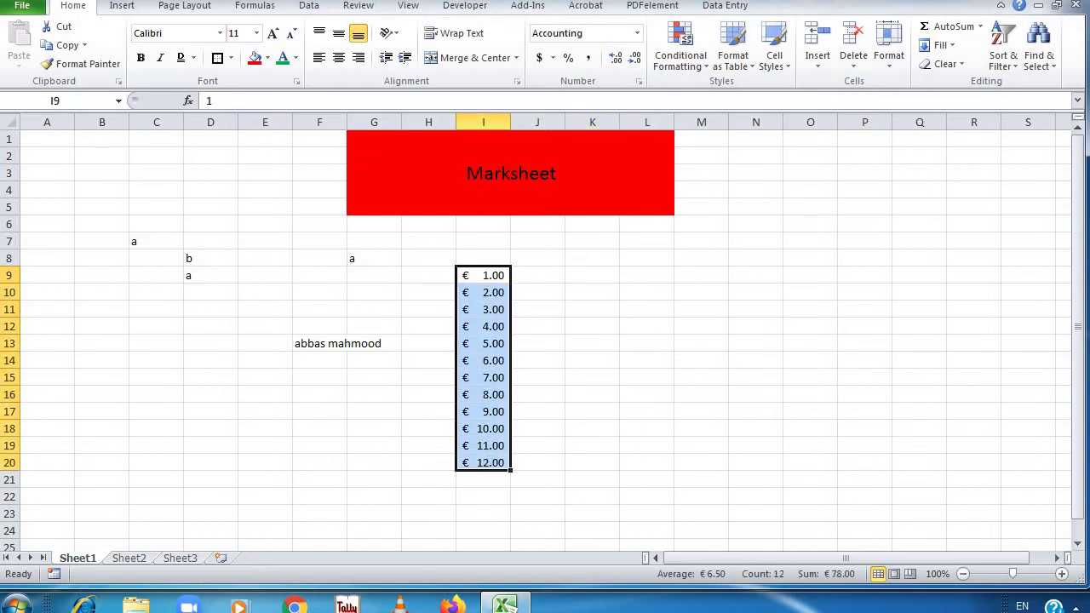
left_click(638, 34)
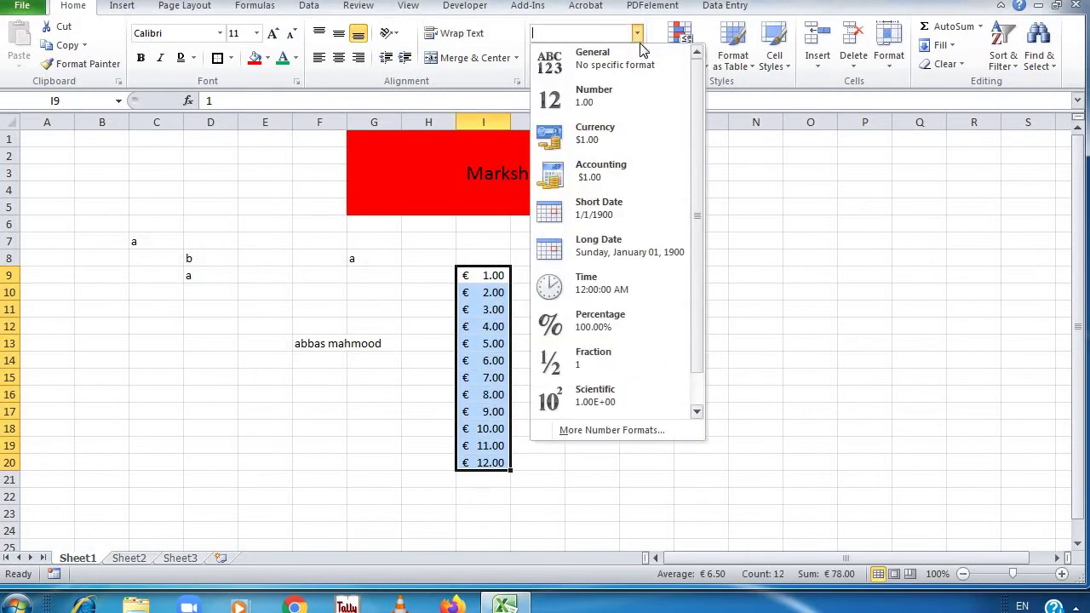
Preview the numbers as Short Date, Long Date, Time and Percentage
left_click(631, 213)
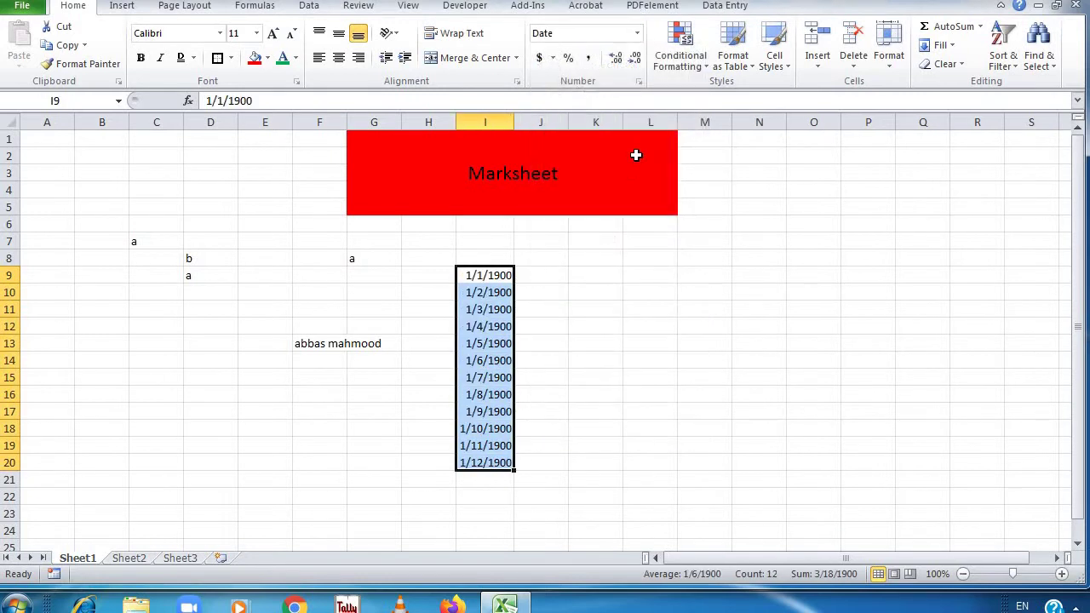
left_click(638, 34)
left_click(634, 247)
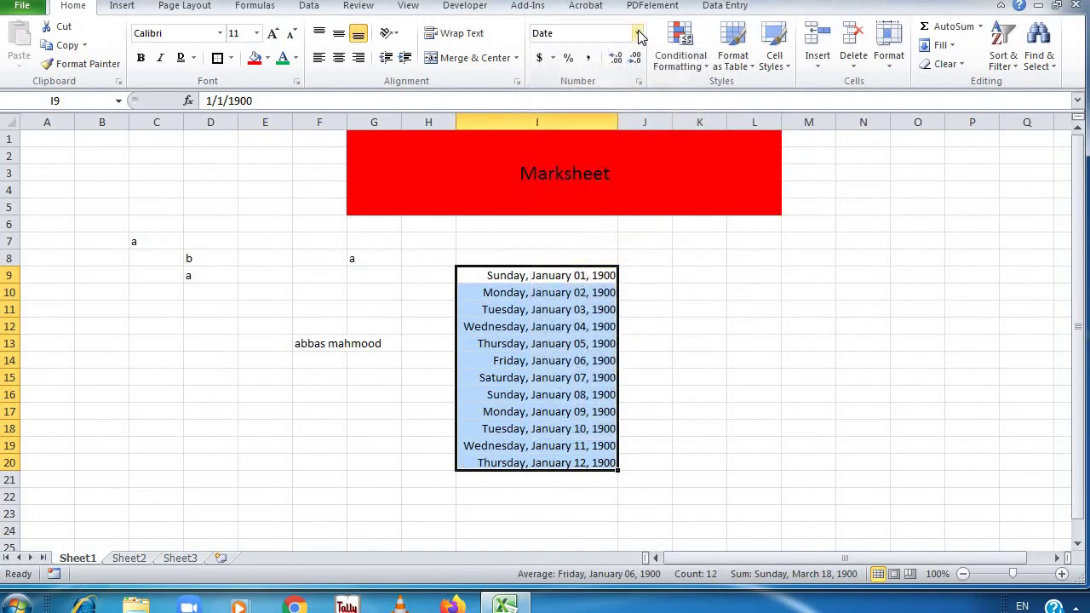
left_click(638, 34)
left_click(634, 287)
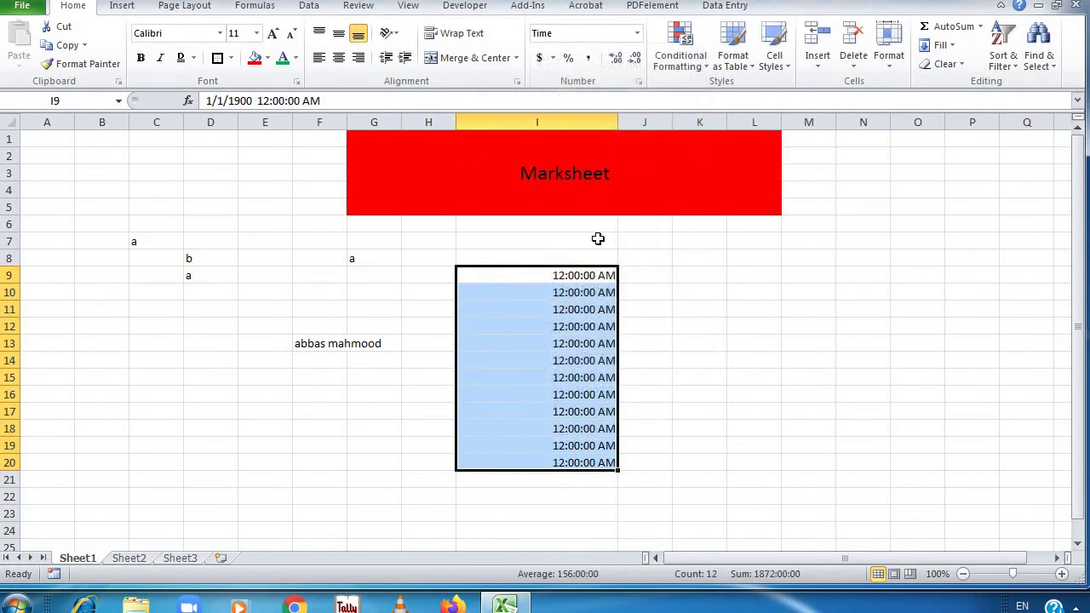
left_click(637, 33)
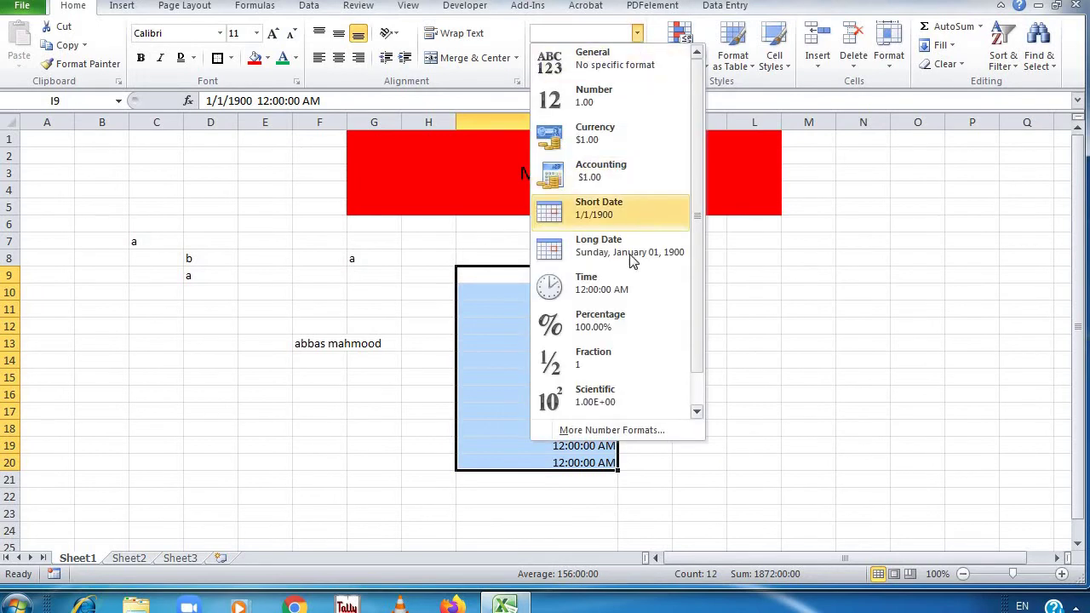
left_click(619, 321)
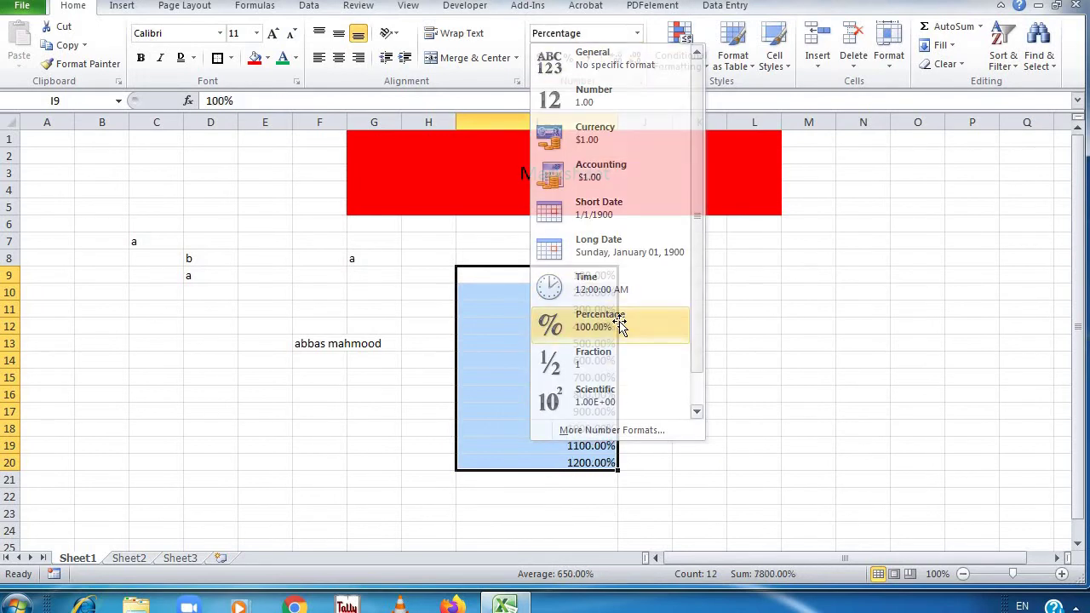
left_click(637, 33)
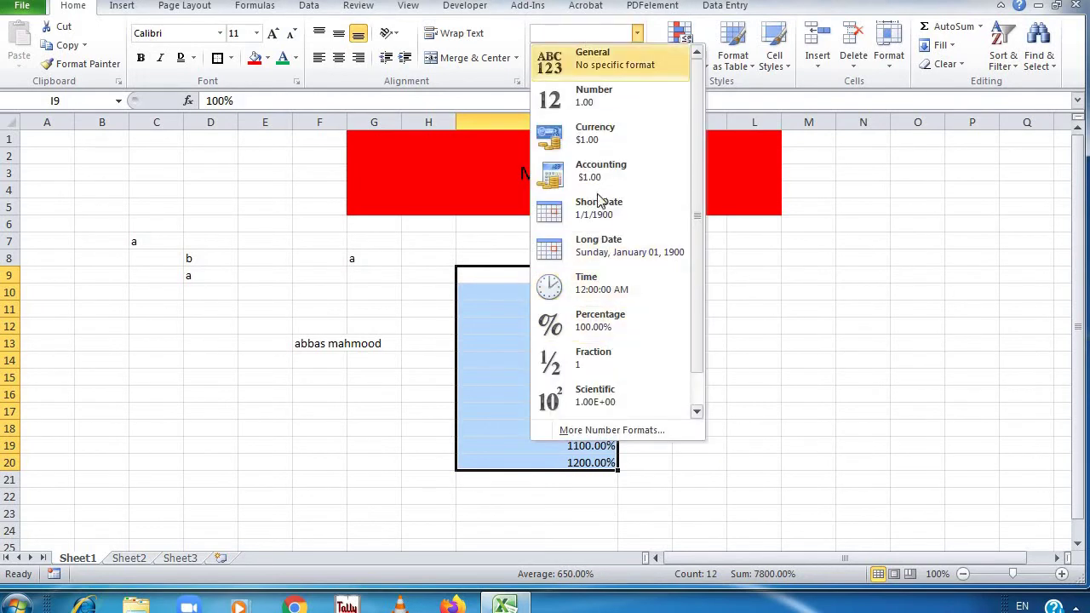
left_click(639, 30)
Undo and redo the format changes until the column returns to General 1–12
key("Up")
key("Up")
key("Up")
key("Up")
key("Up")
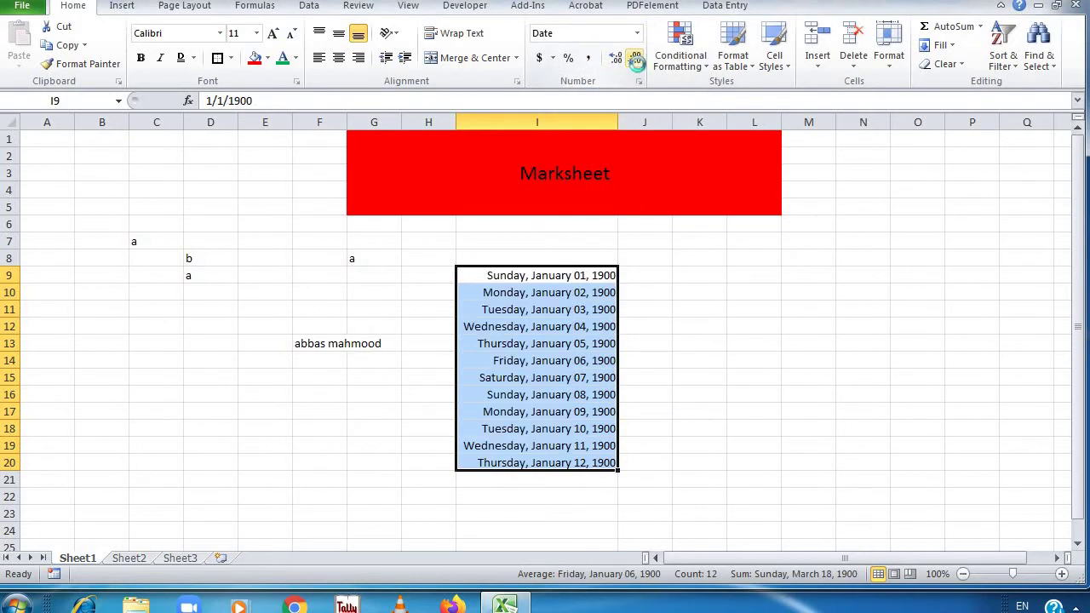
key("ctrl+z")
key("ctrl+z")
key("ctrl+z")
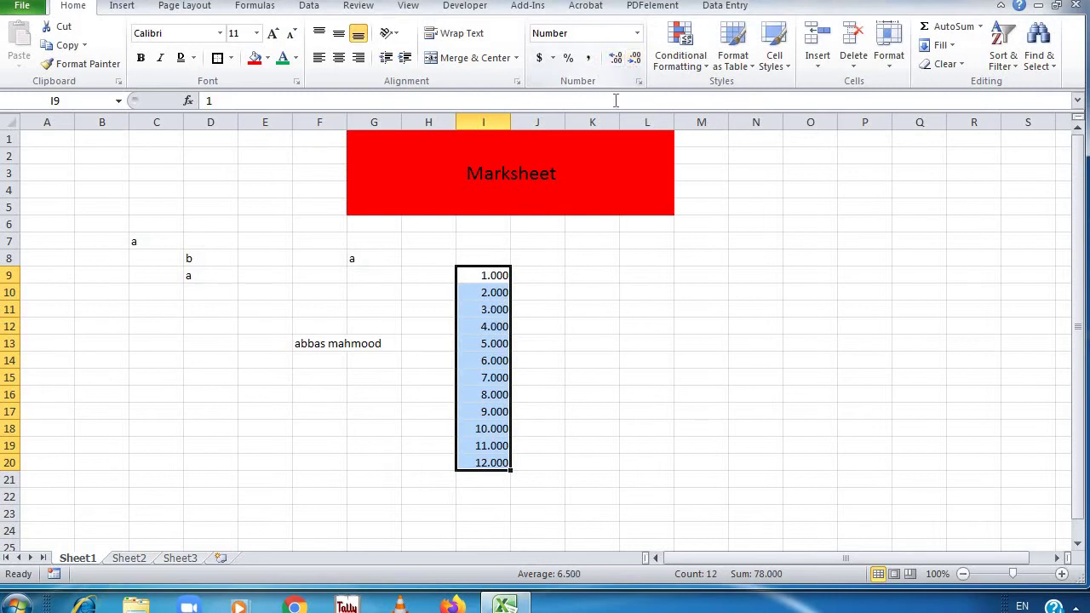
key("ctrl+z")
key("ctrl+y")
key("ctrl+y")
key("ctrl+z")
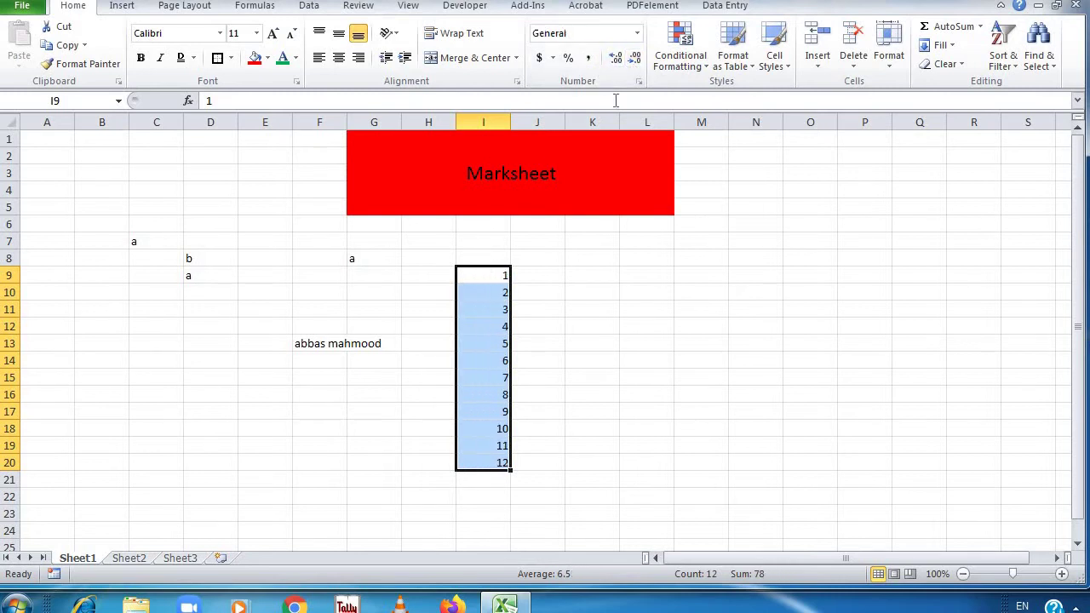
left_click(588, 58)
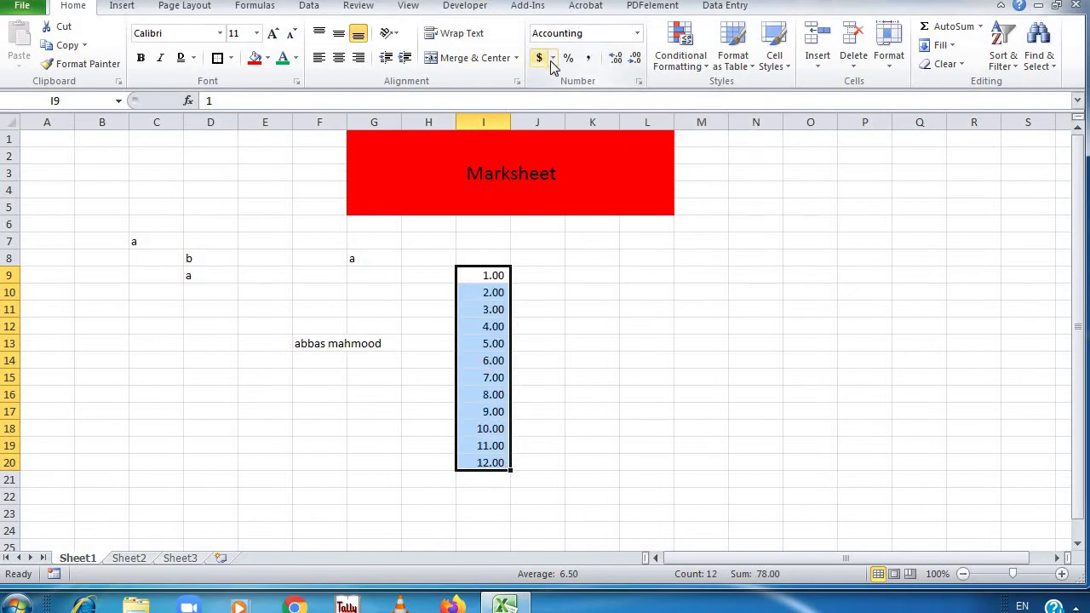
left_click(549, 59)
left_click(588, 78)
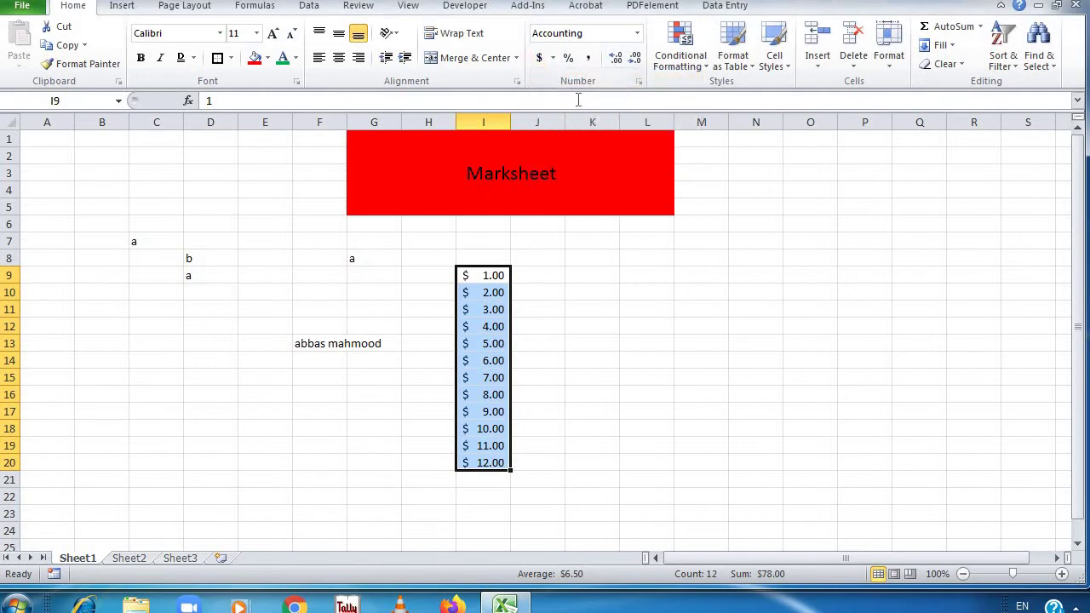
key("ctrl+z")
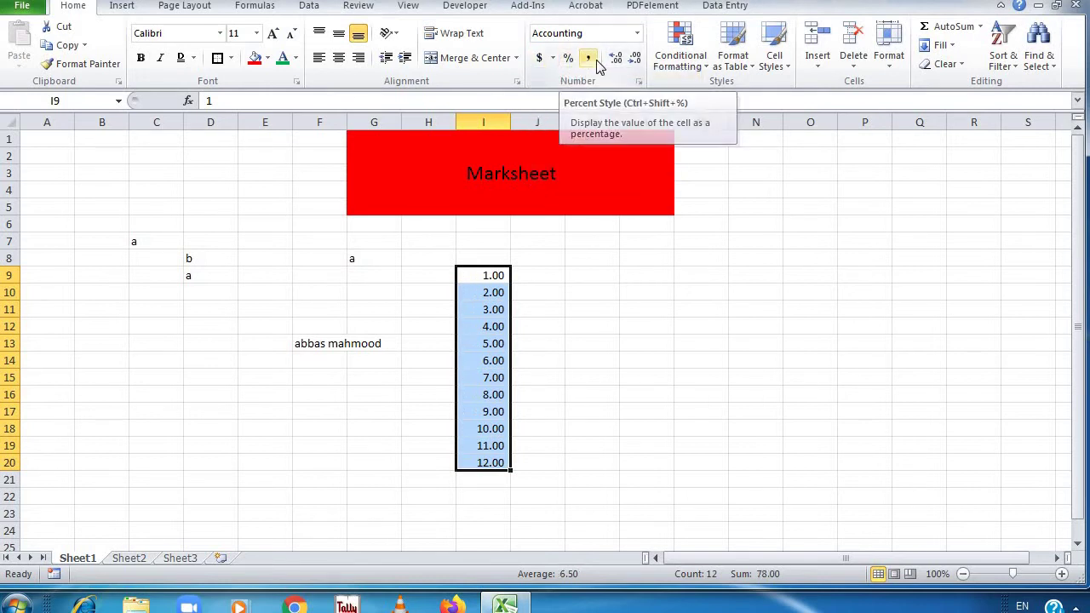
left_click(569, 59)
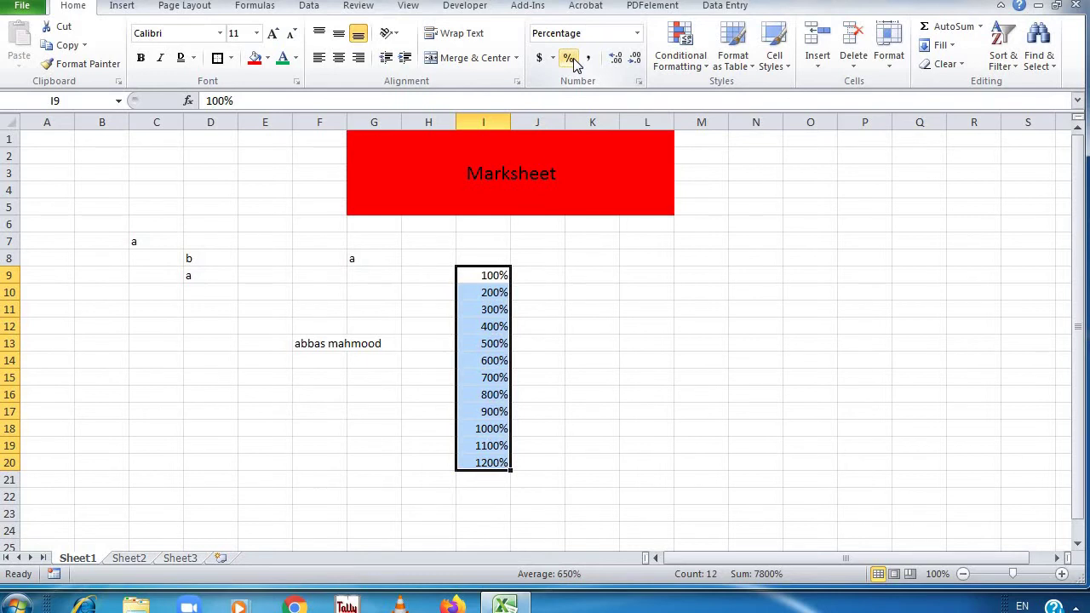
key("ctrl+z")
key("ctrl+z")
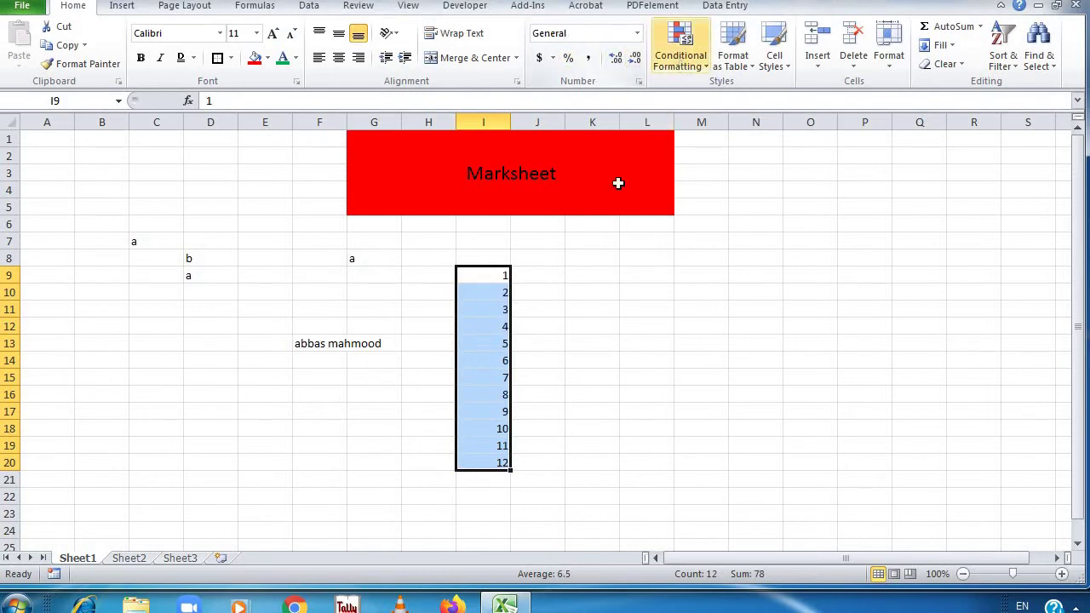
Try a Greater Than 5 highlight rule on column I, then remove it
left_click(684, 61)
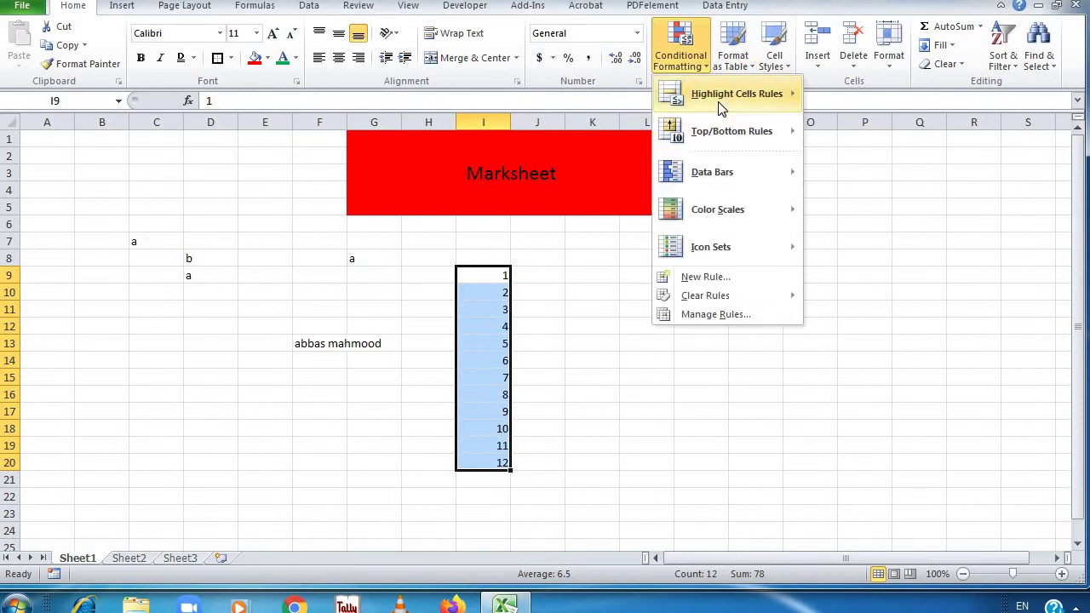
mouse_move(722, 107)
left_click(867, 96)
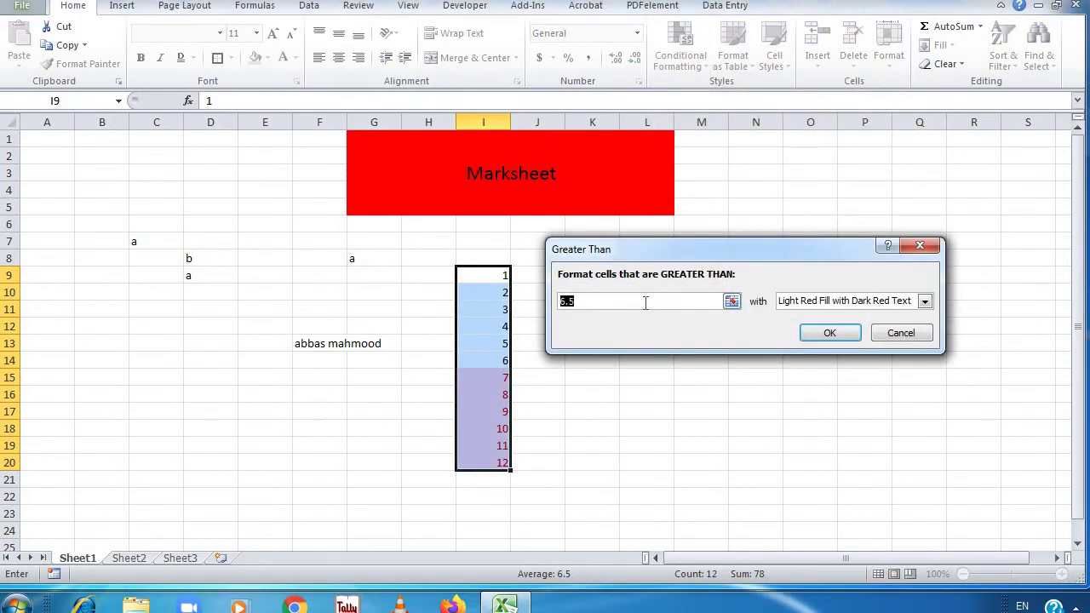
type("5")
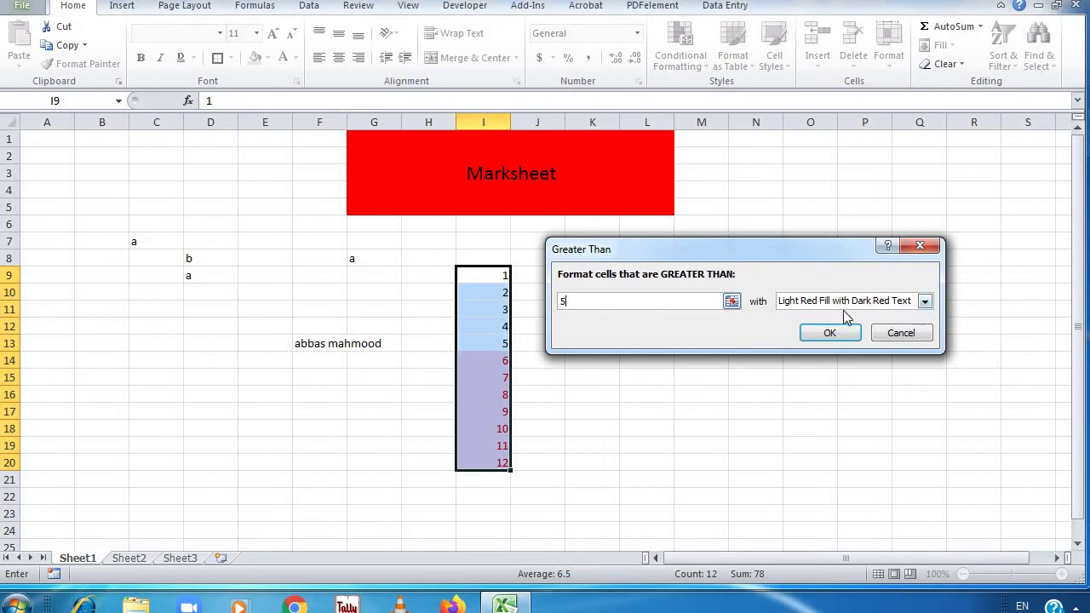
left_click(834, 333)
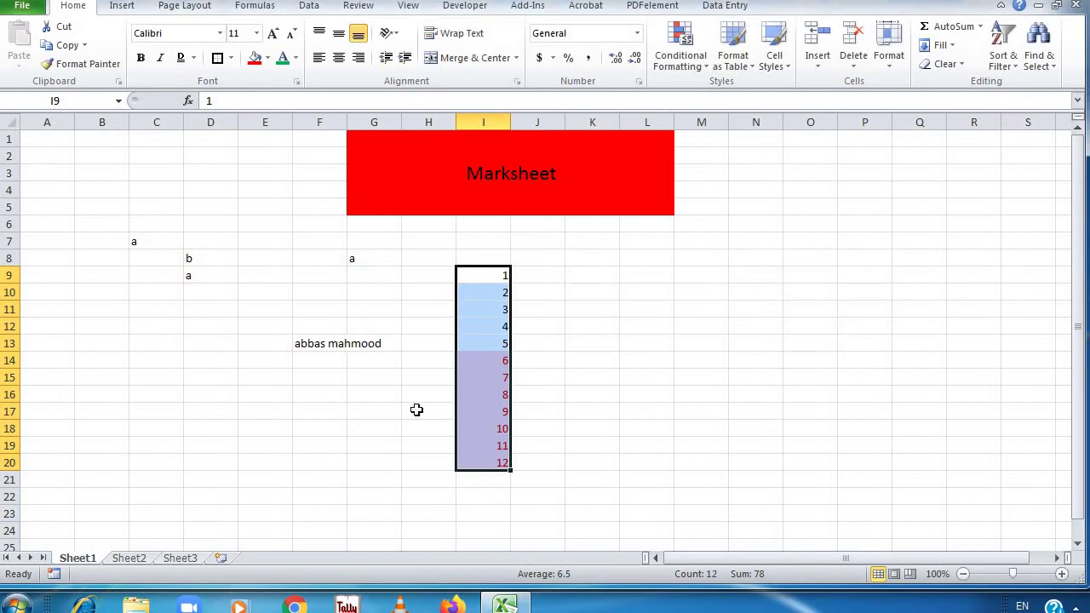
left_click(626, 398)
key("shift+Down")
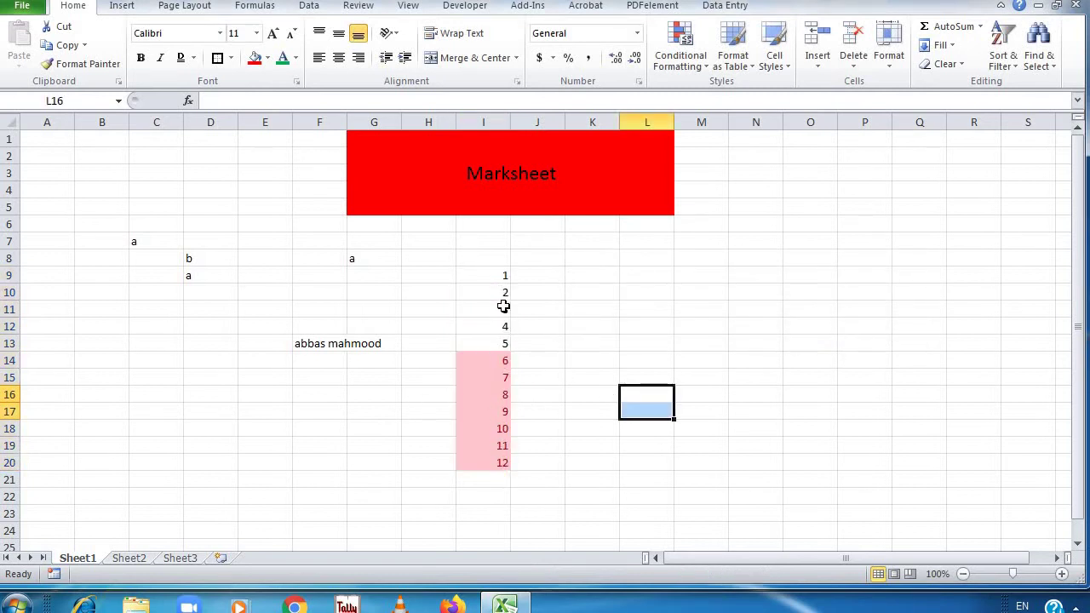
left_click(503, 281)
key("ctrl+shift+Down")
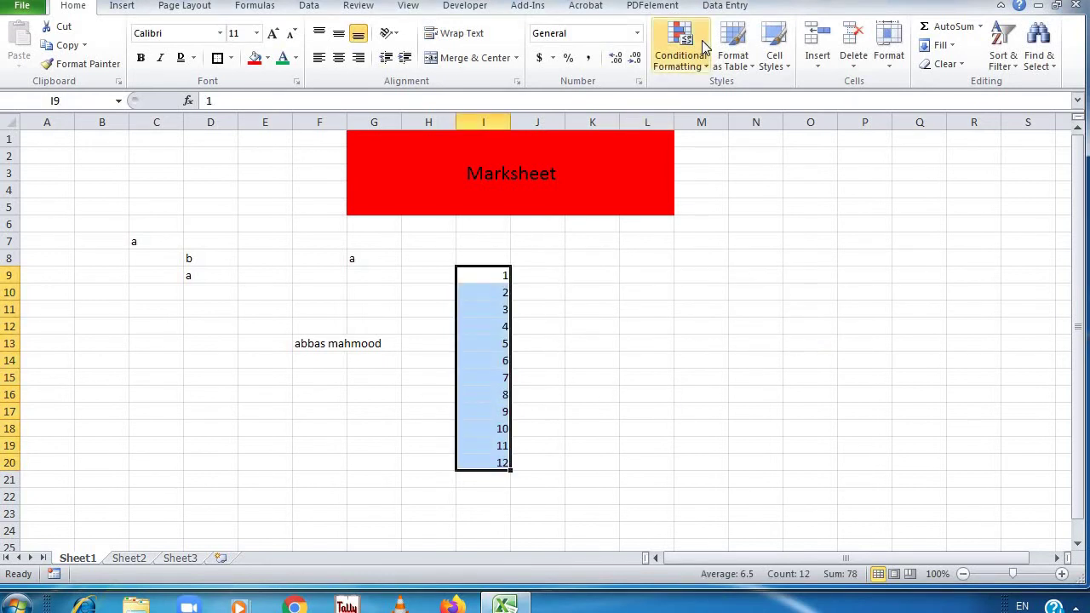
Try a Less Than 5 highlight rule, then undo it
left_click(680, 53)
mouse_move(733, 94)
left_click(867, 134)
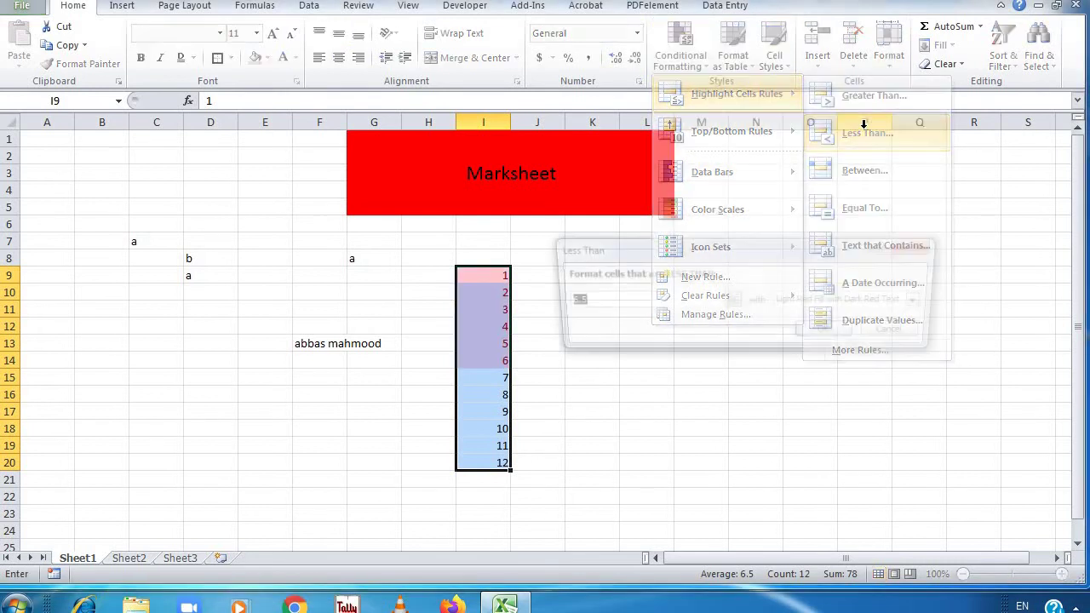
type("5")
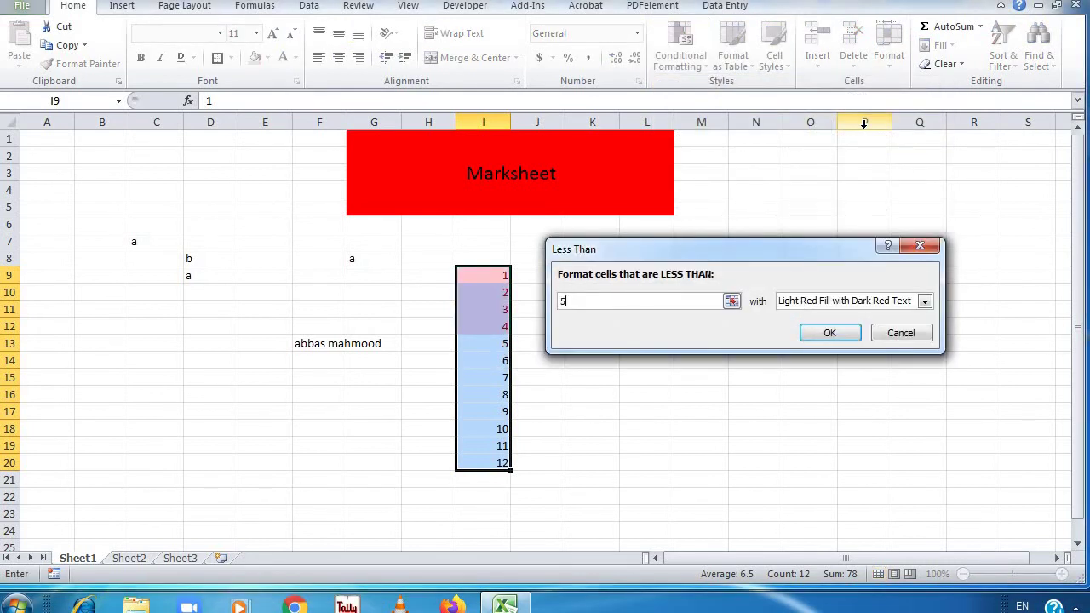
key("Return")
key("ctrl+z")
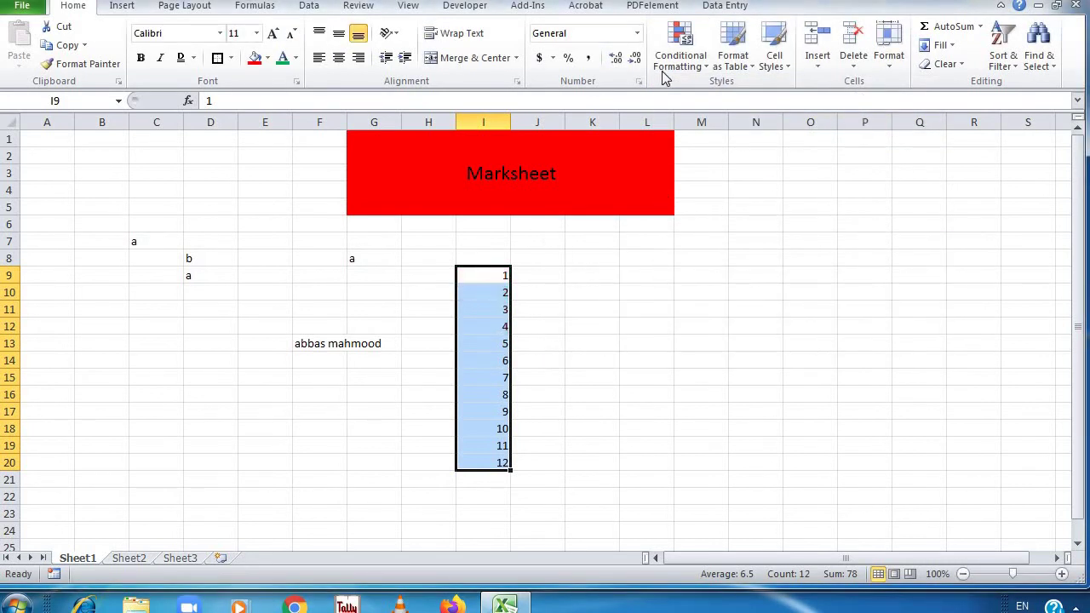
Apply a Between 1 and 10 rule with light red fill and dark red text
left_click(671, 61)
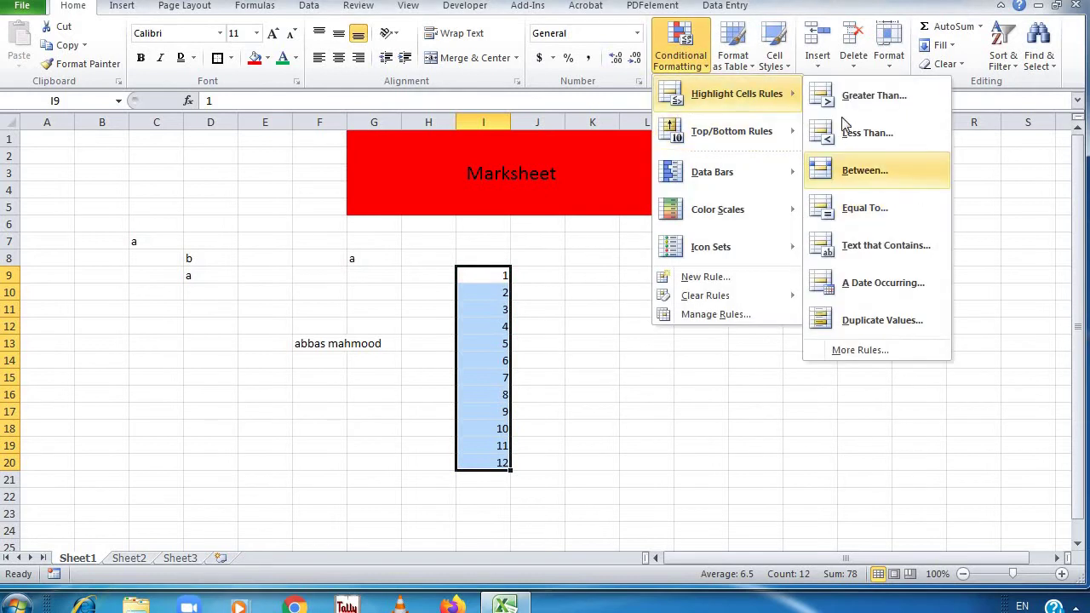
left_click(841, 168)
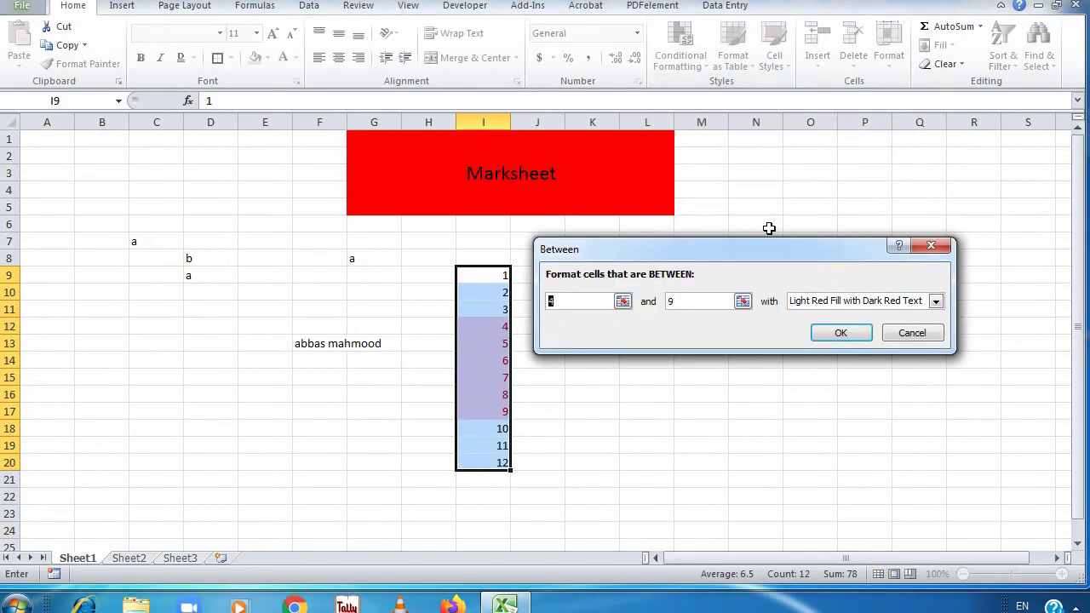
type("10")
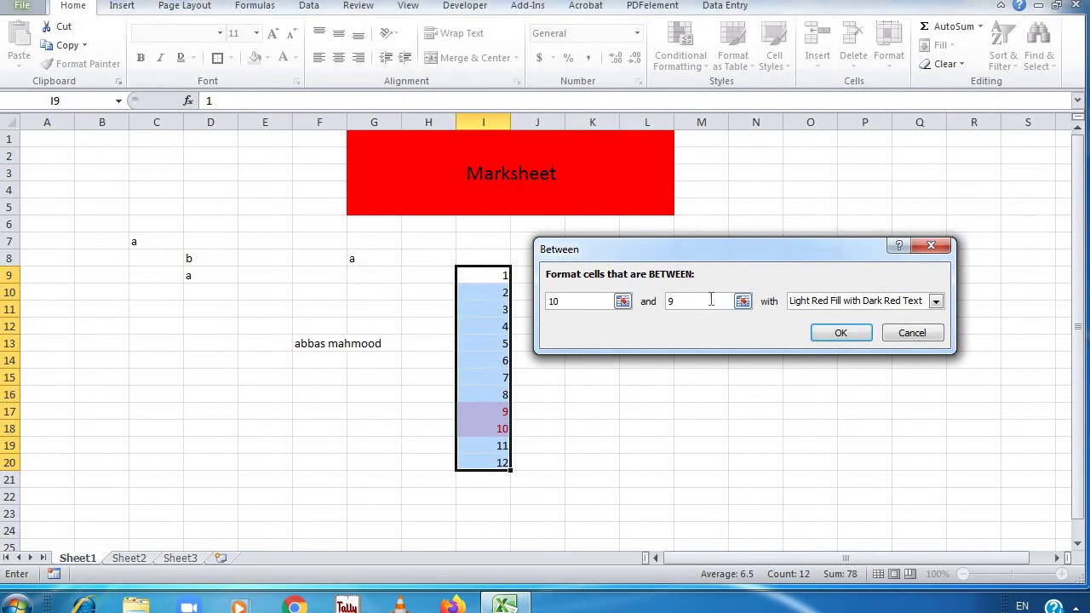
type("1")
key("Return")
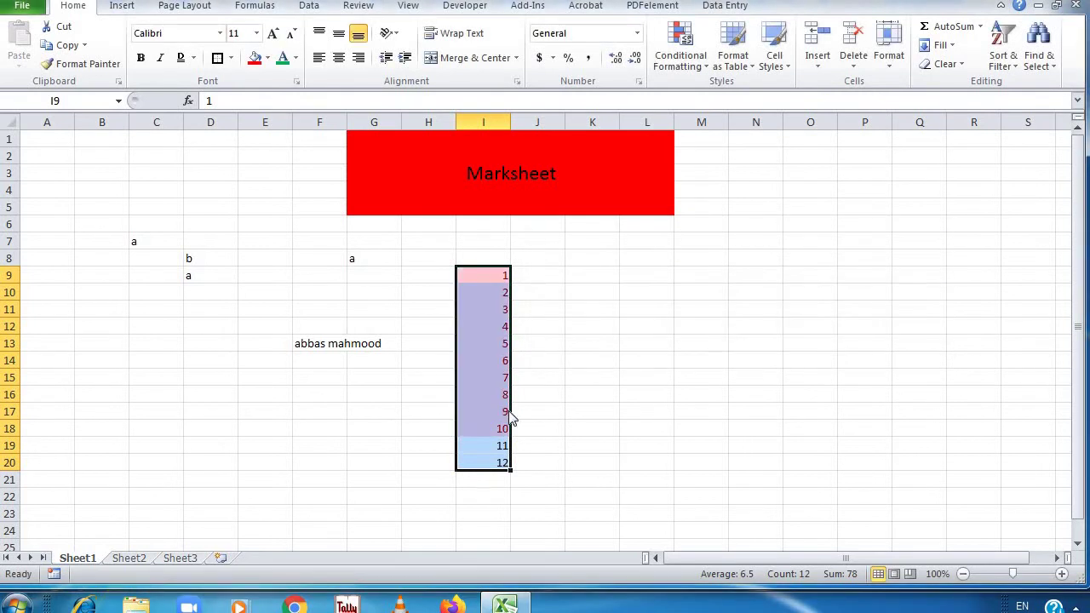
left_click(573, 443)
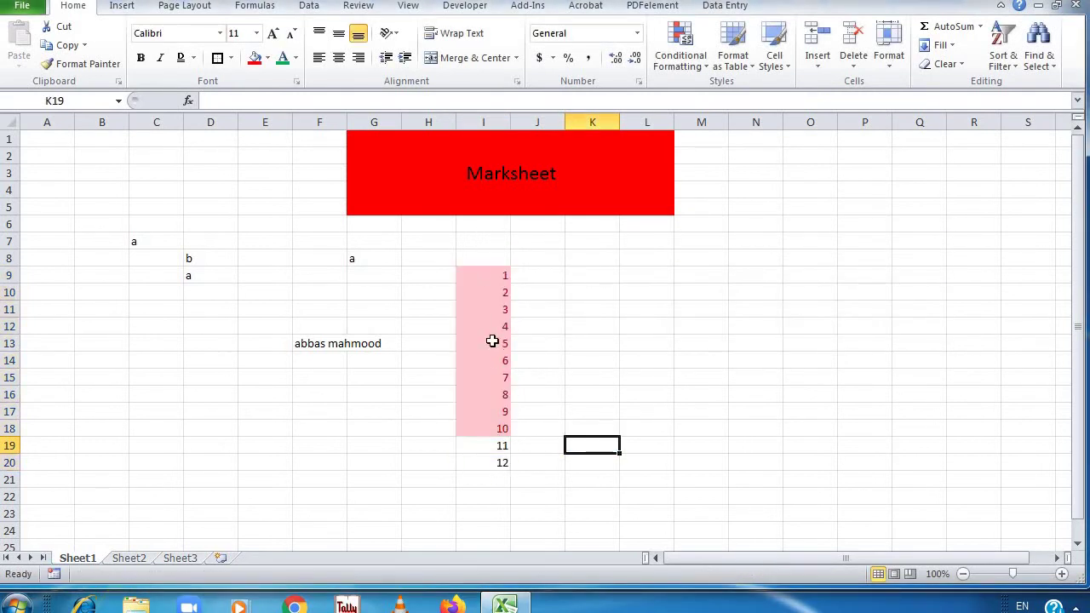
left_click_drag(496, 275, 501, 458)
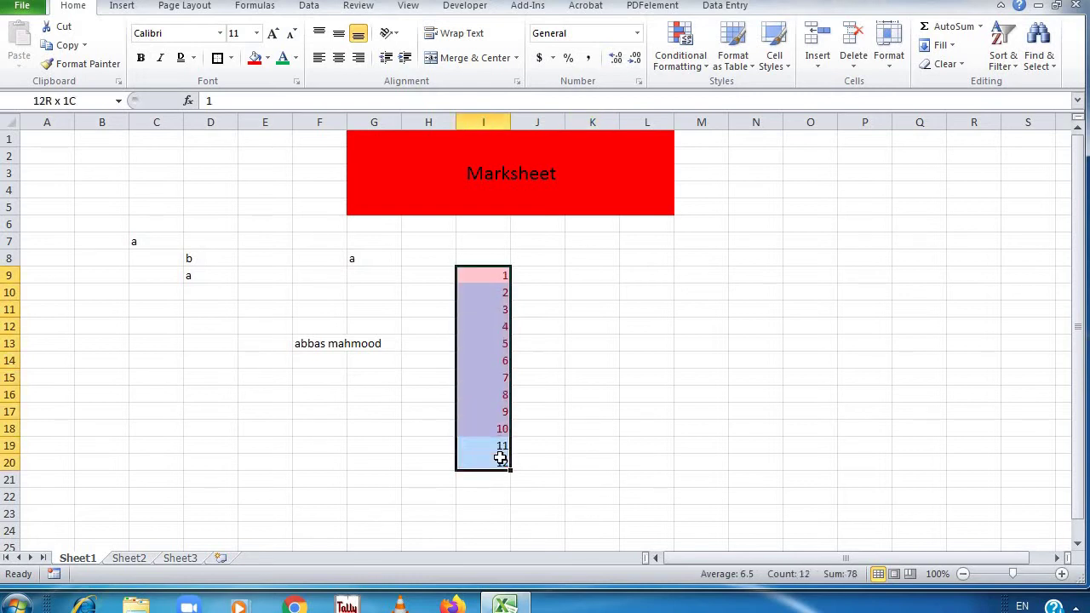
Clear the existing rules, then highlight cells Equal To 6 in column I
left_click(689, 63)
mouse_move(729, 302)
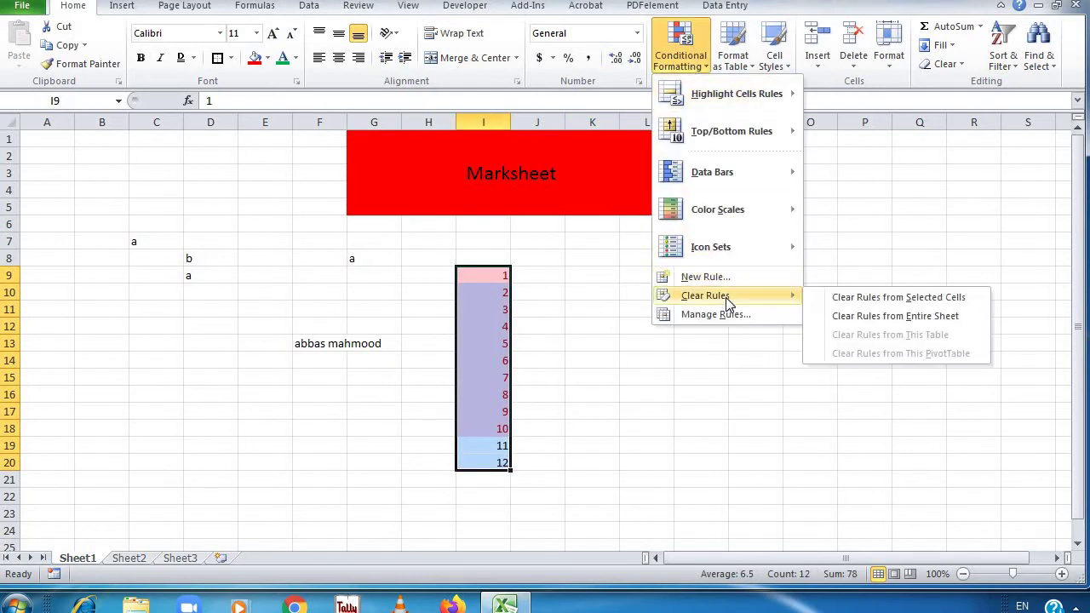
left_click(935, 305)
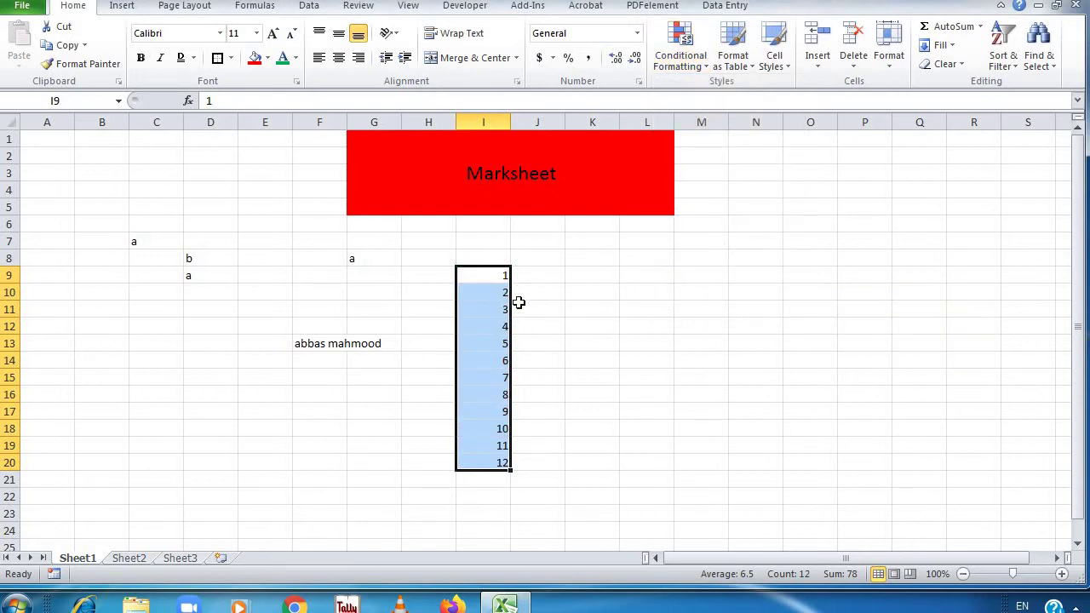
left_click(691, 61)
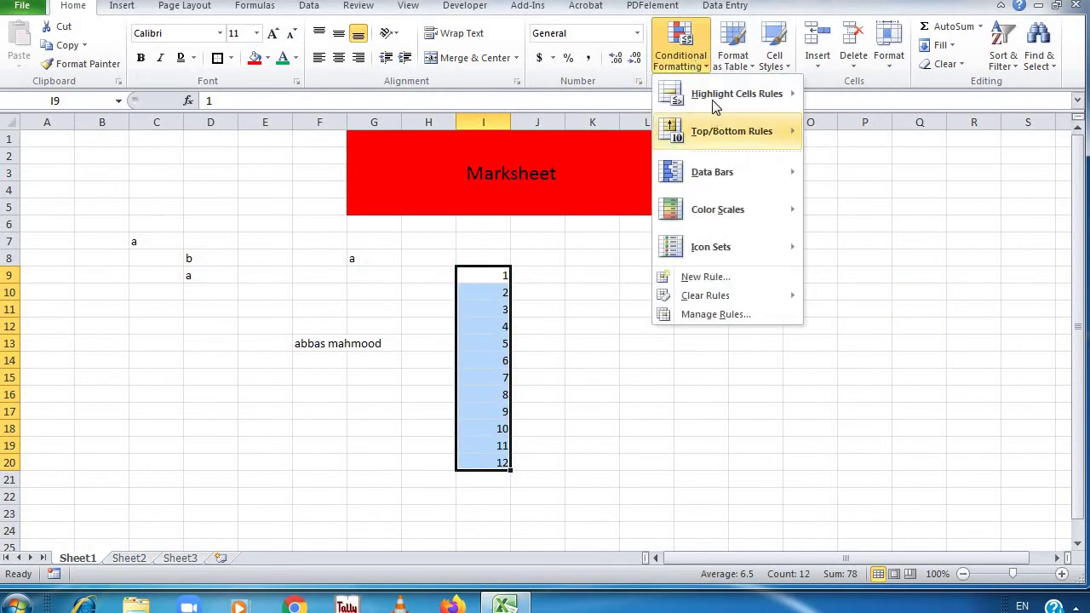
mouse_move(715, 104)
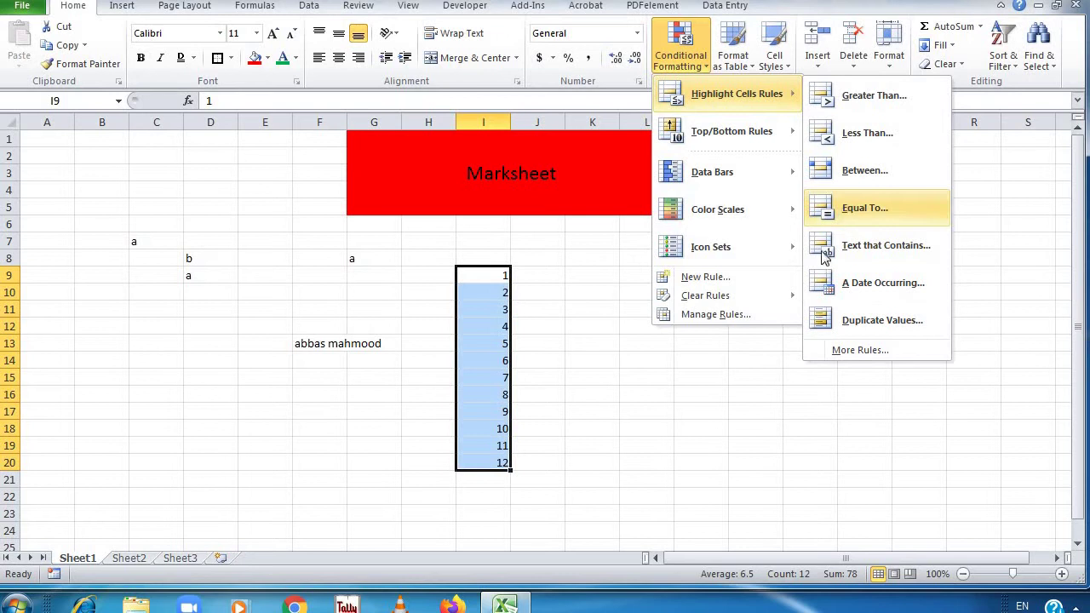
left_click(830, 215)
type("6")
key("Return")
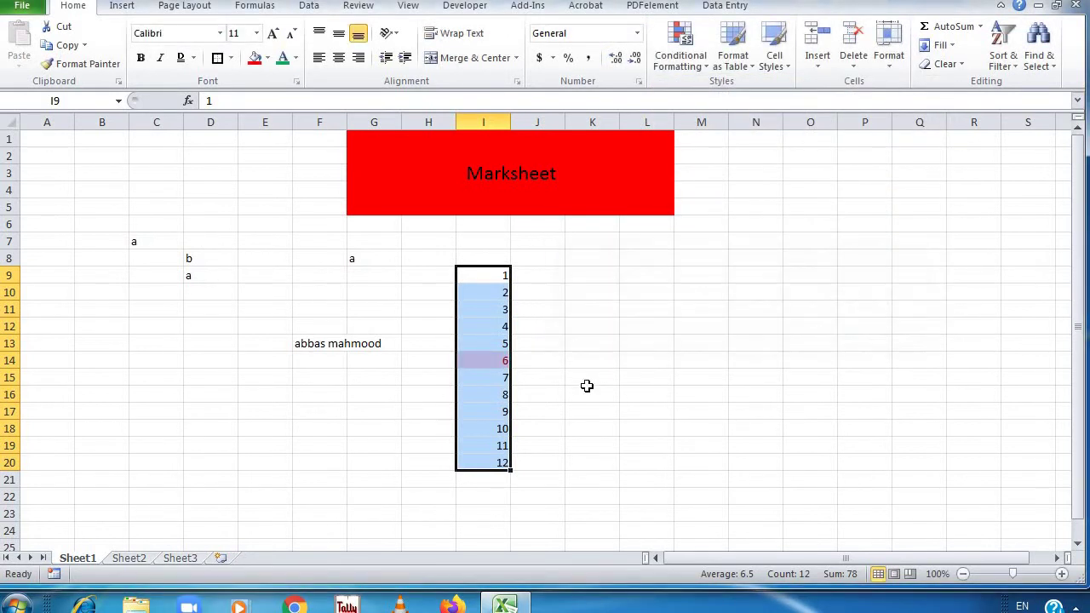
scroll(587, 386, "down", 1)
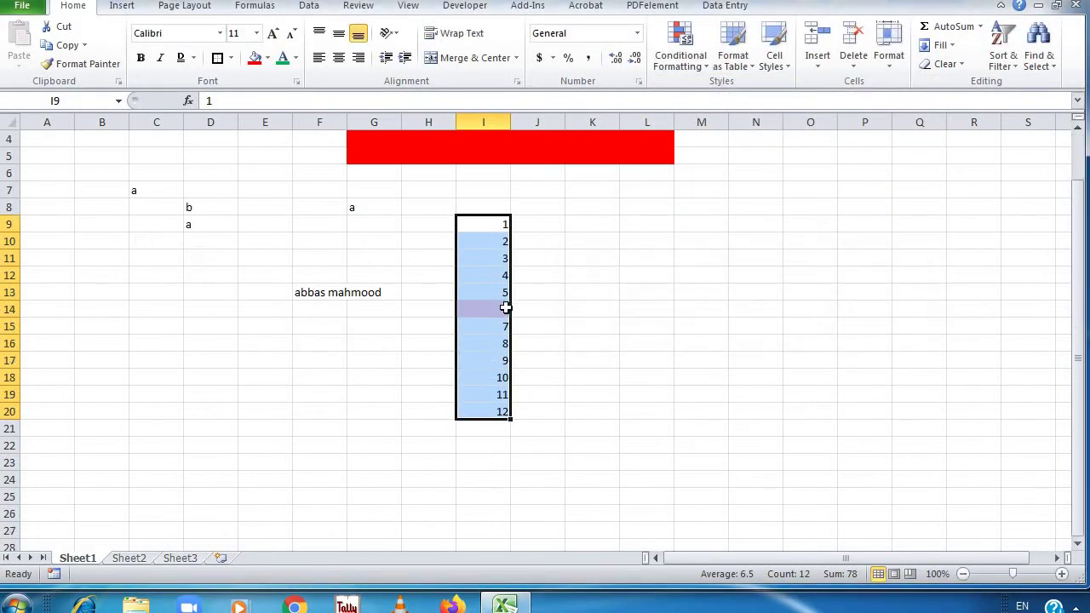
Clear the rules from the selected number cells and select the name cell F13
left_click(669, 72)
mouse_move(715, 295)
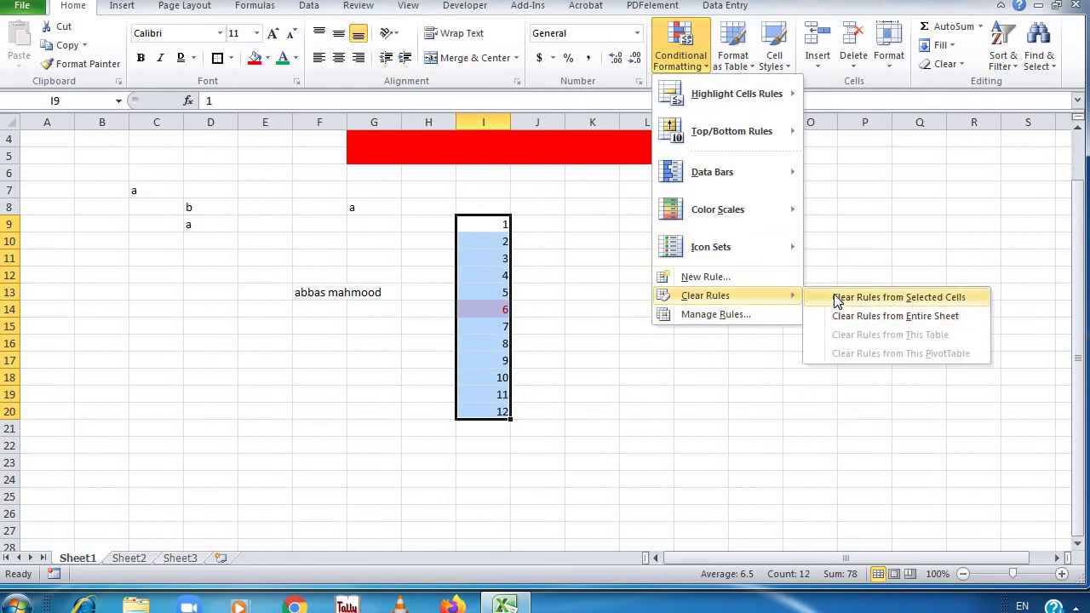
left_click(837, 300)
left_click(689, 62)
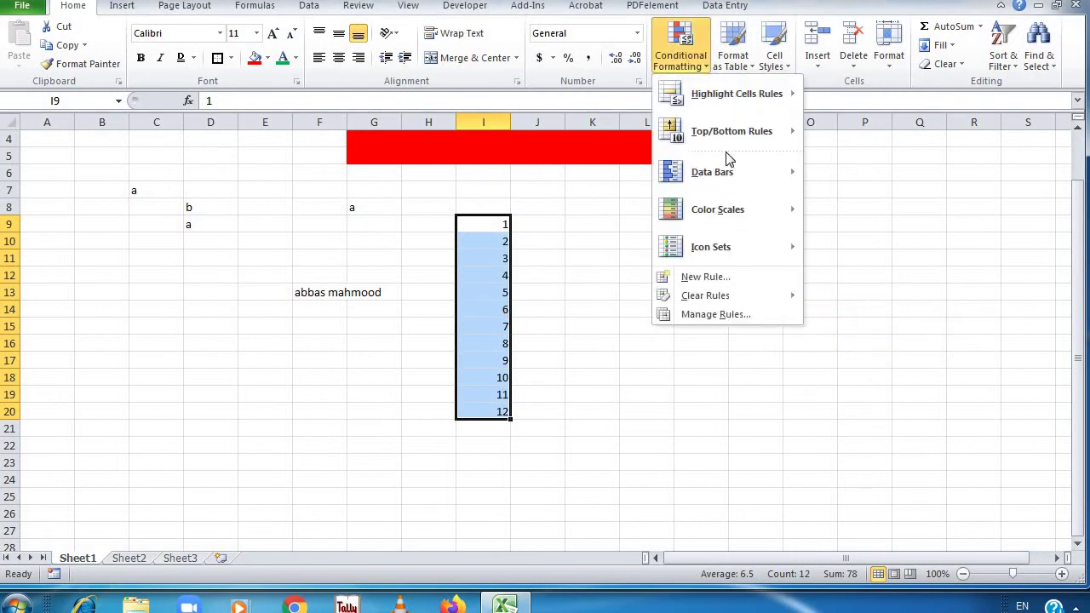
mouse_move(730, 101)
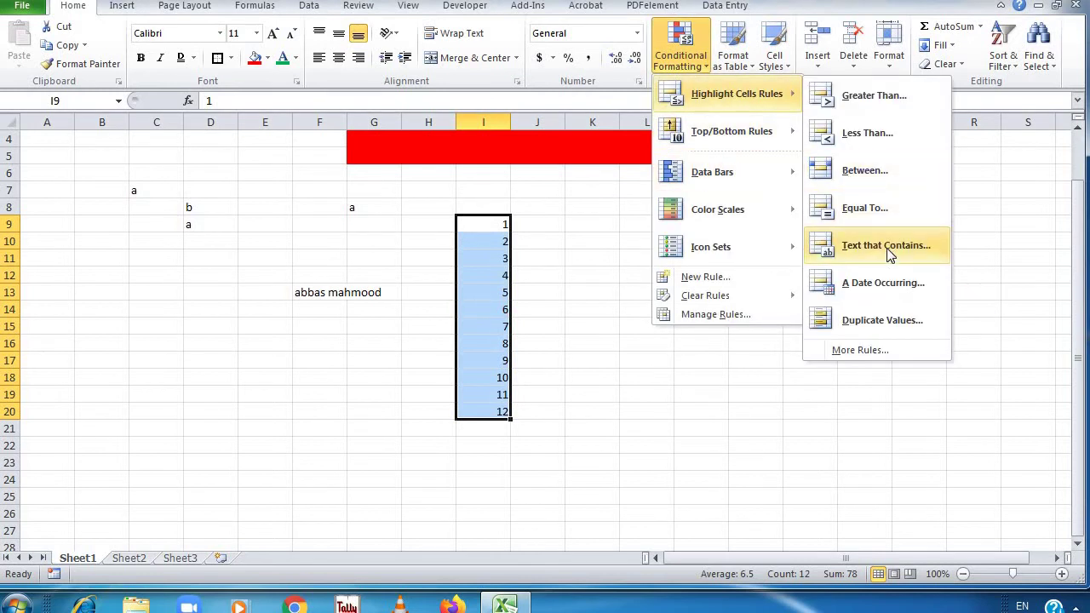
left_click(610, 228)
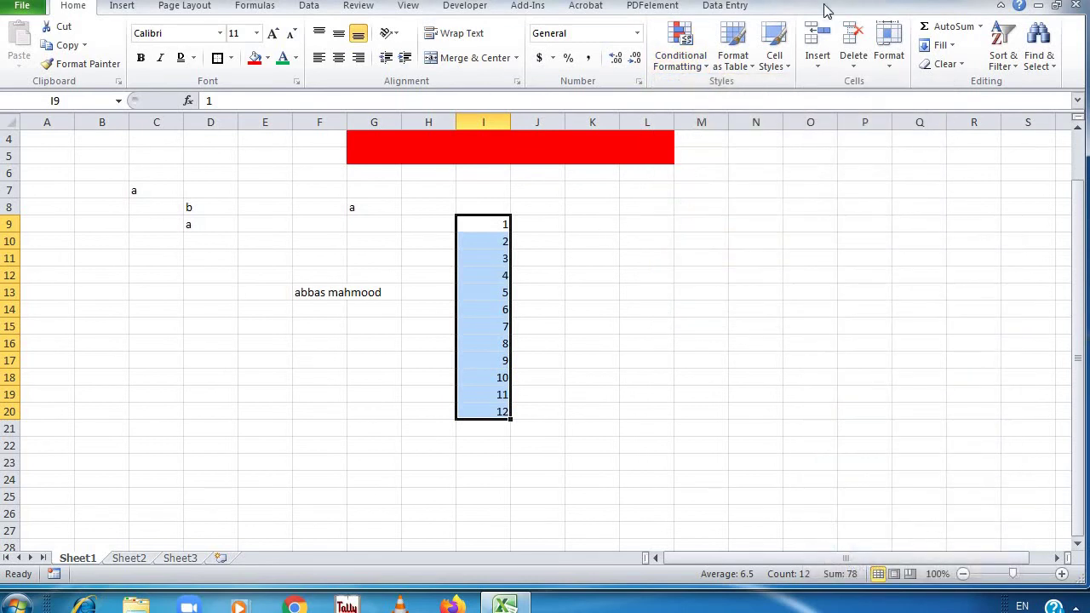
left_click(734, 154)
left_click(381, 293)
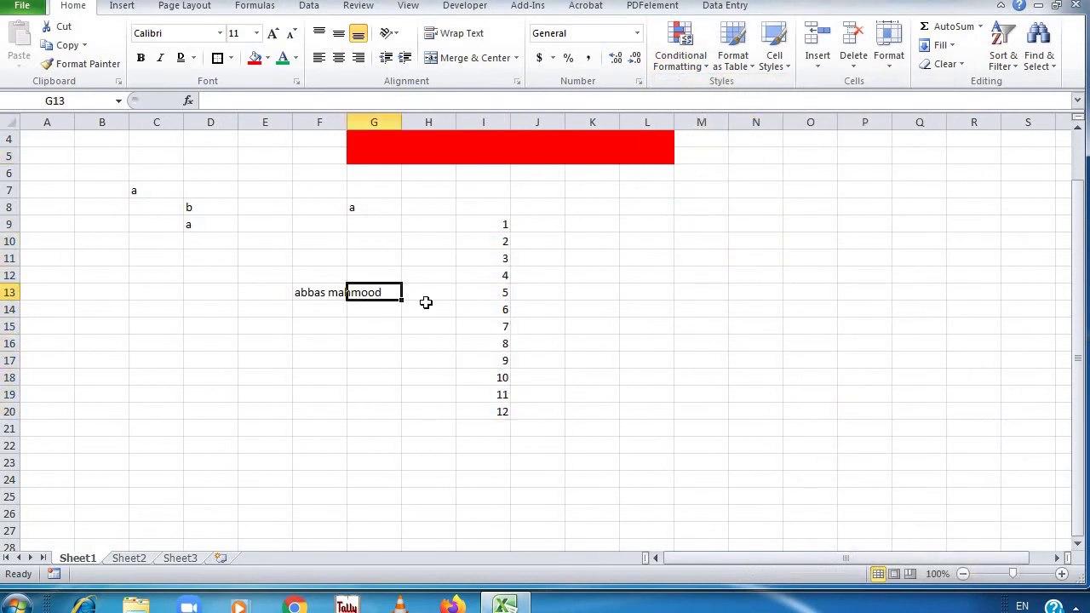
left_click(313, 291)
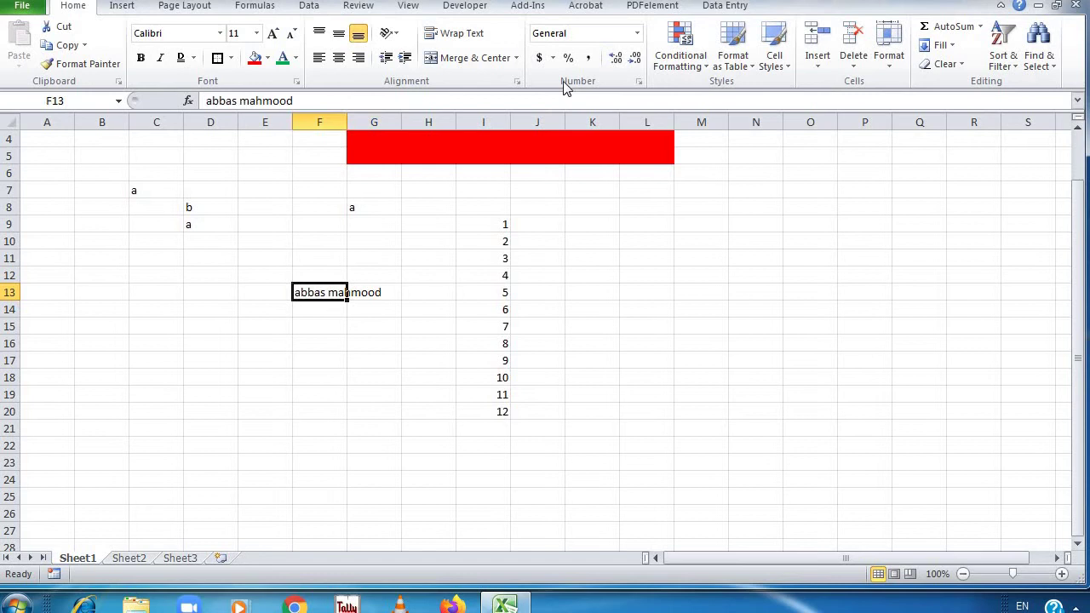
left_click(682, 51)
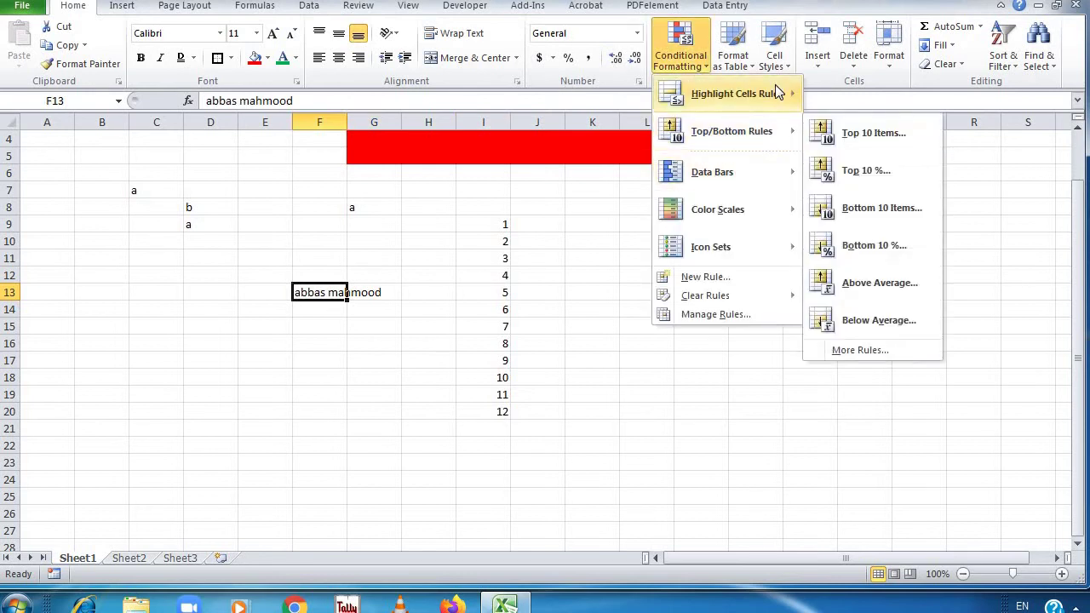
Apply a Text that Contains 'a' highlight rule to F13
mouse_move(766, 93)
left_click(890, 253)
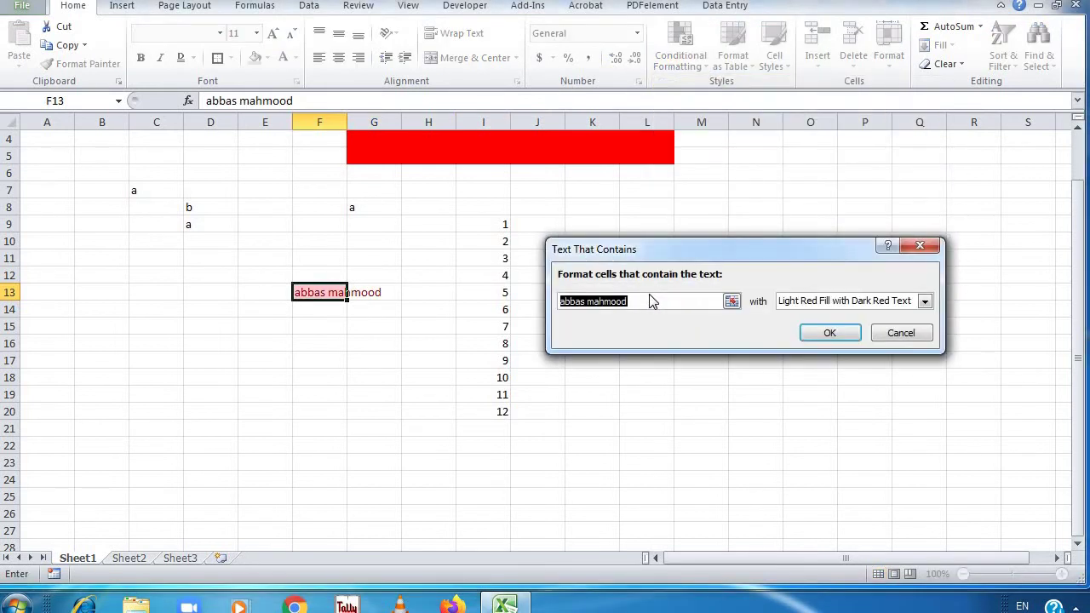
type("a")
left_click(812, 333)
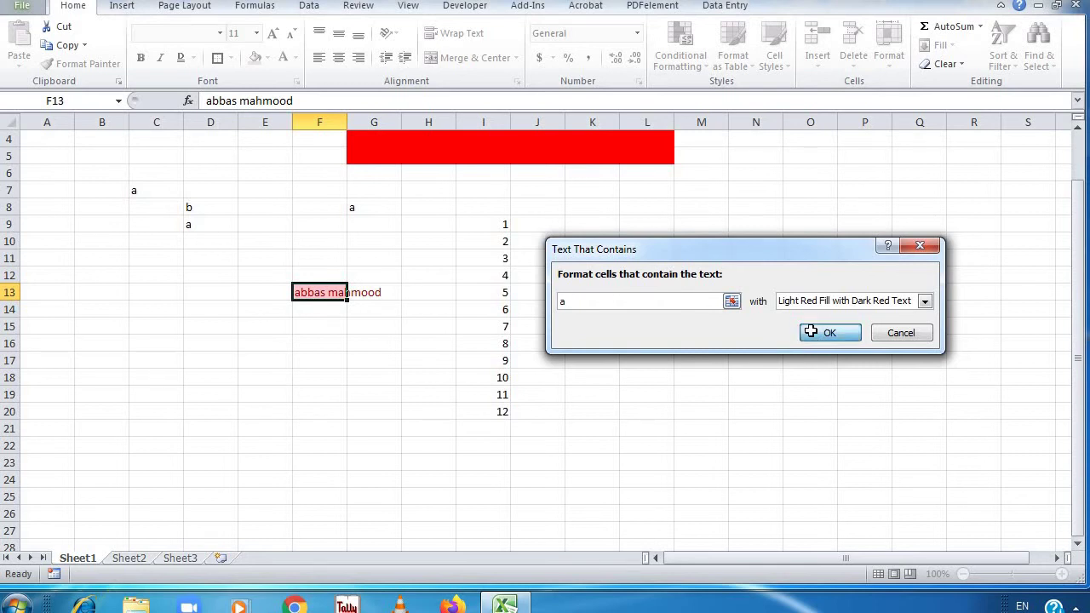
left_click(810, 330)
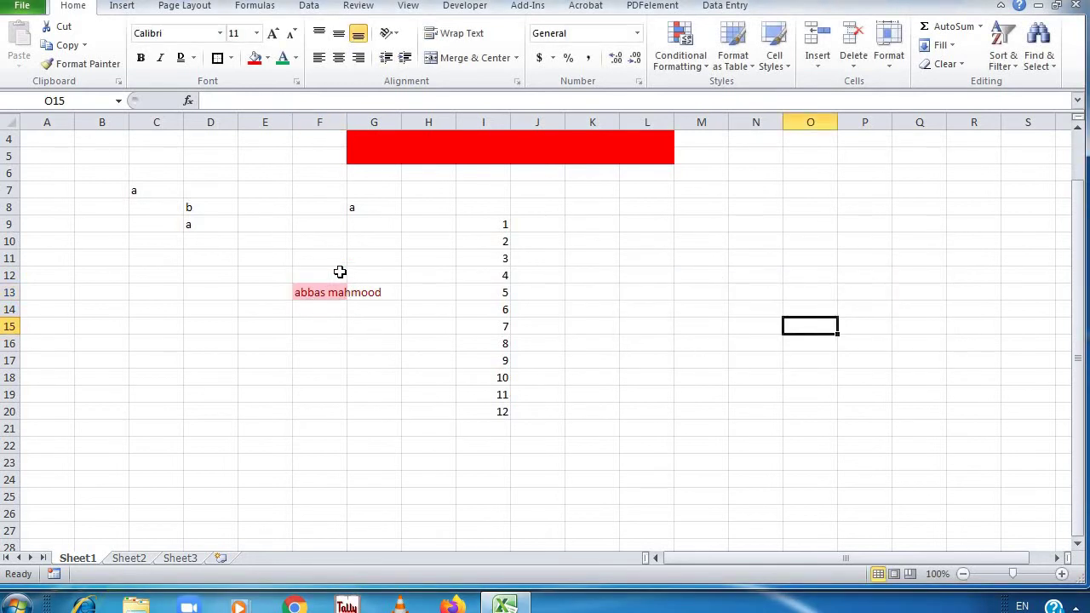
Undo the text highlight and autofit column F to the name's width
double_click(346, 122)
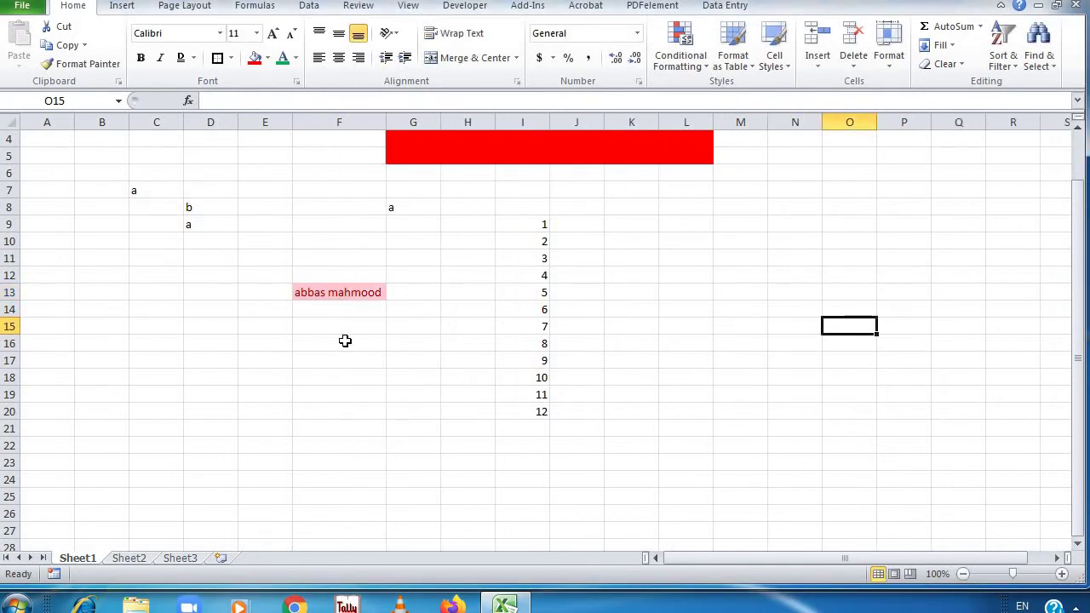
key("ctrl+z")
left_click(337, 292)
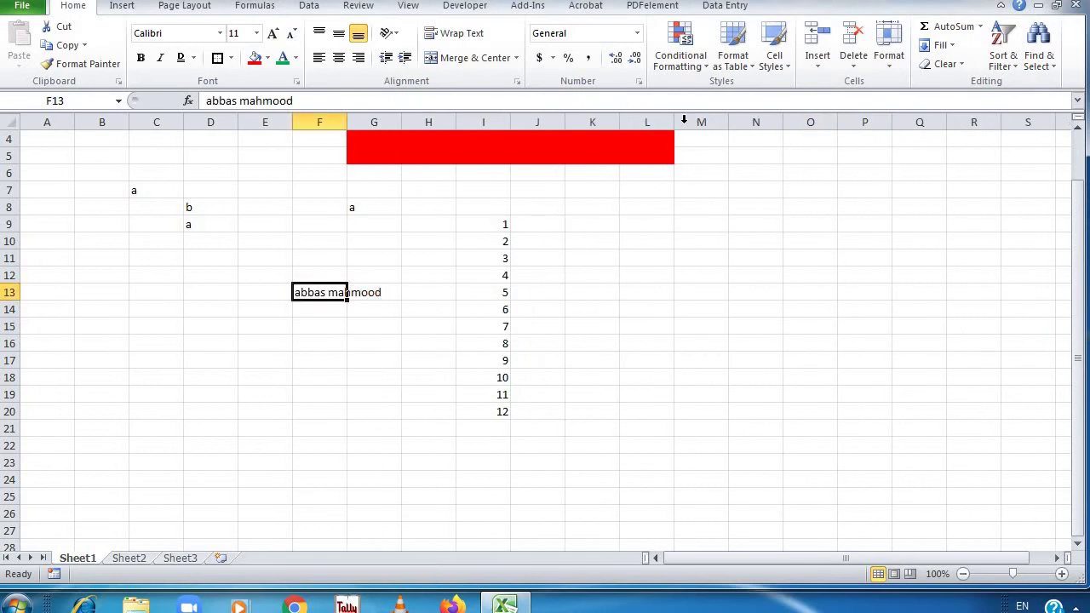
double_click(347, 122)
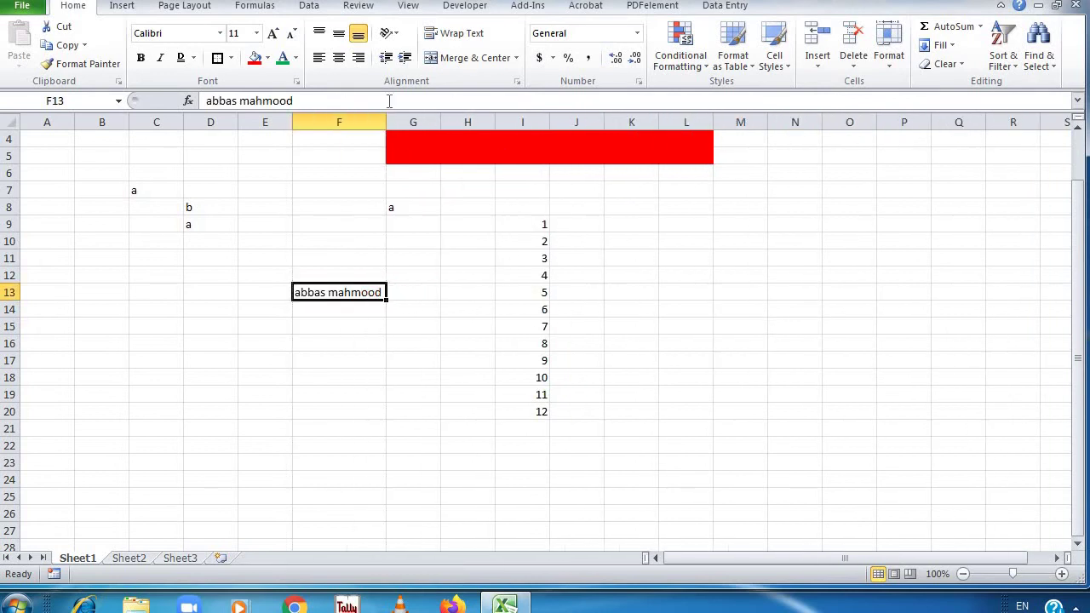
left_click(669, 59)
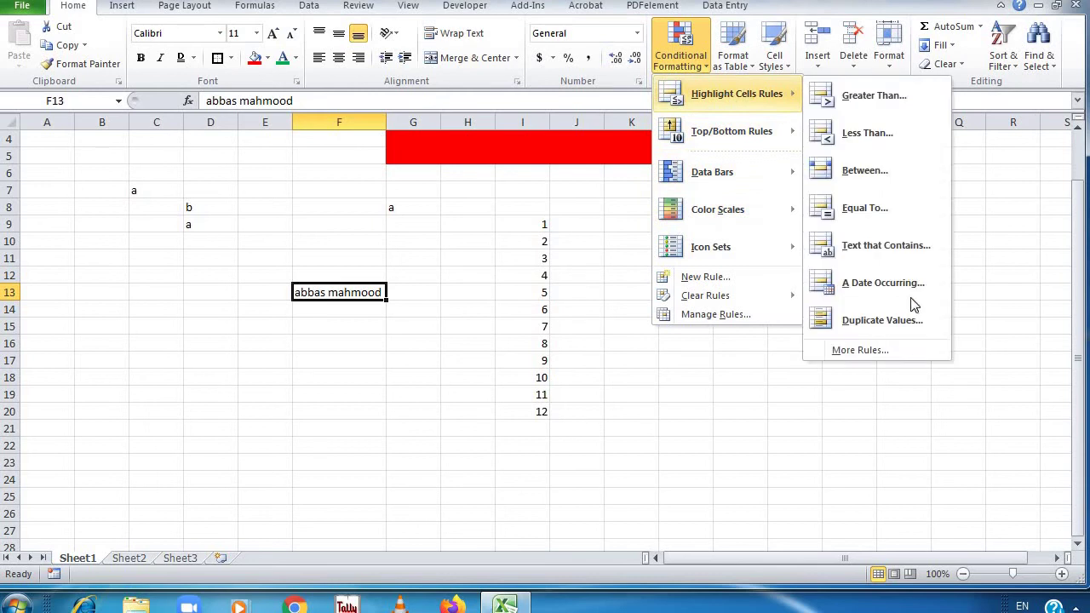
left_click(595, 213)
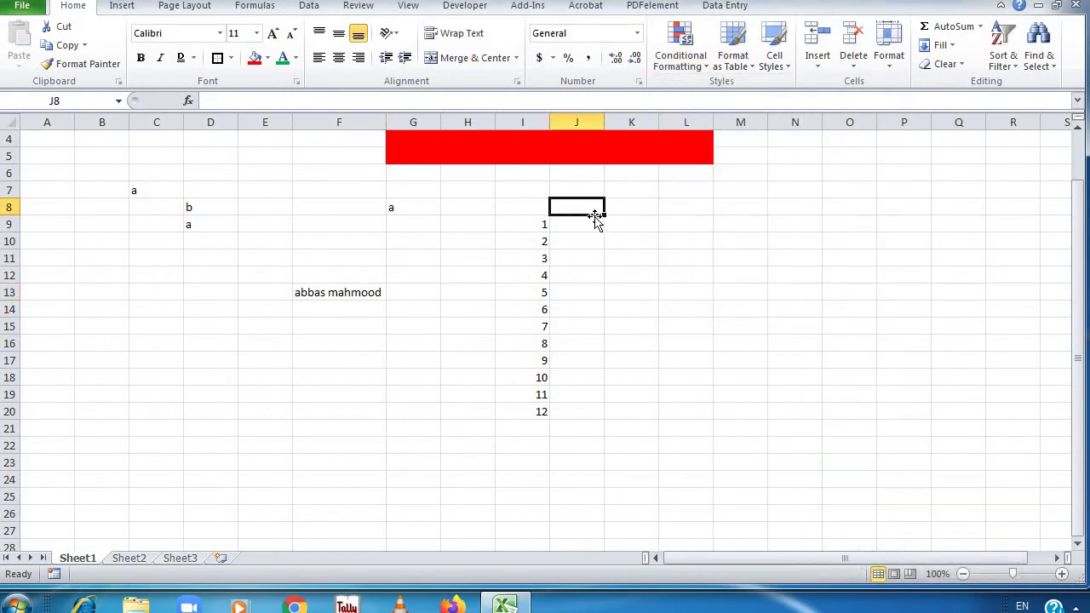
Enter 18-09-2020 in J9, fit column J to it, and format it as Short Date
left_click(595, 223)
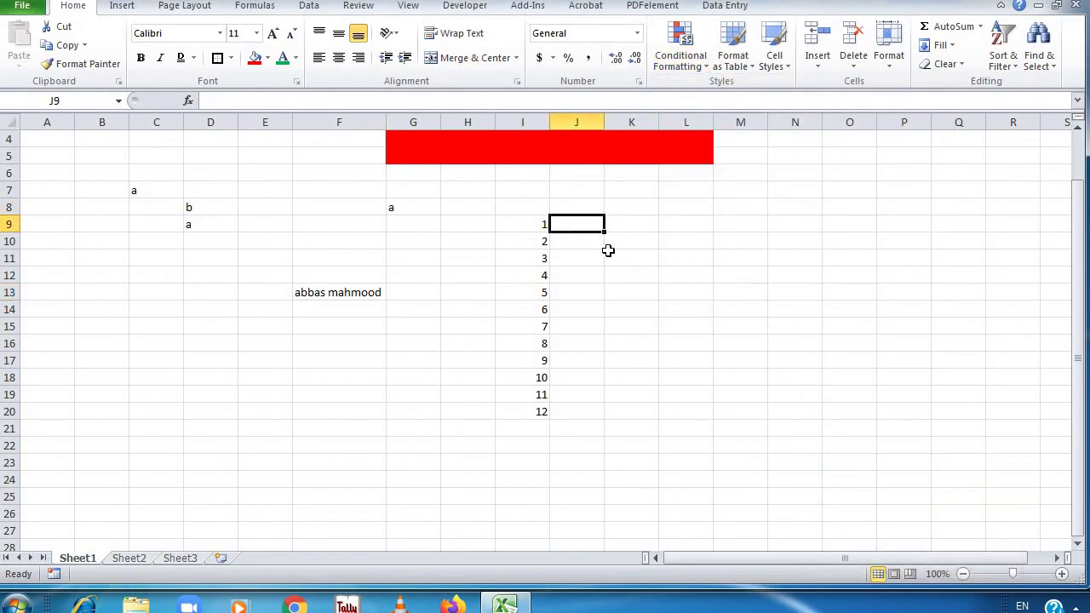
type("18-09-2020")
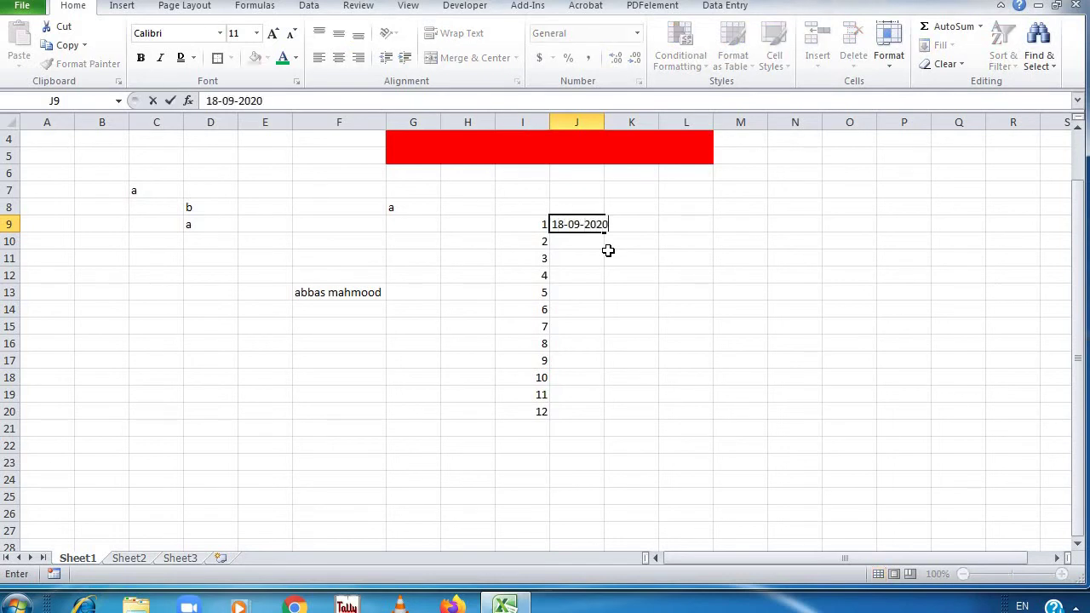
key("Return")
left_click(596, 222)
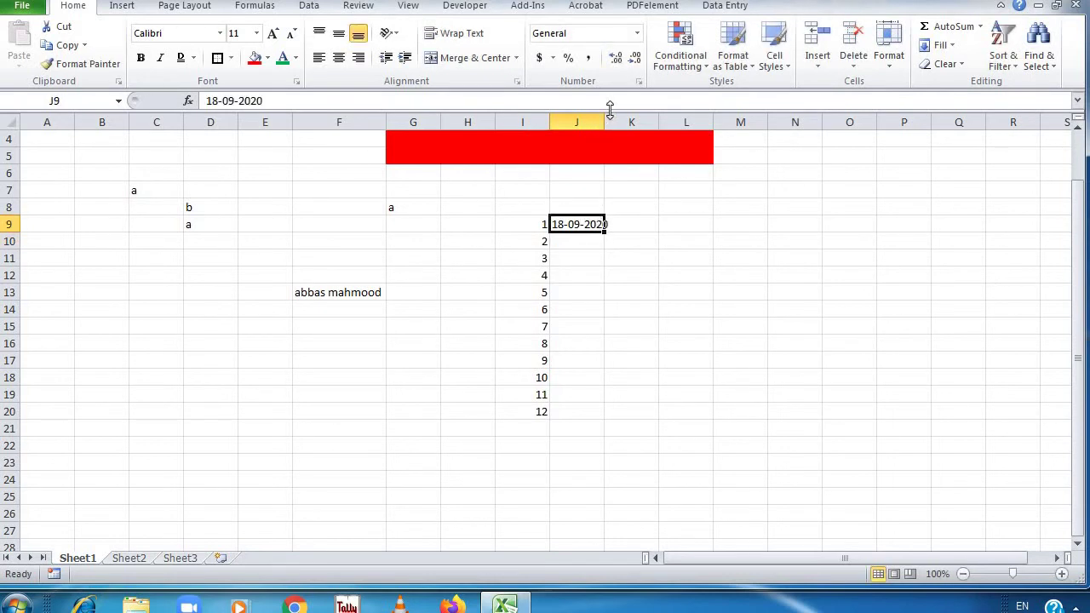
double_click(601, 126)
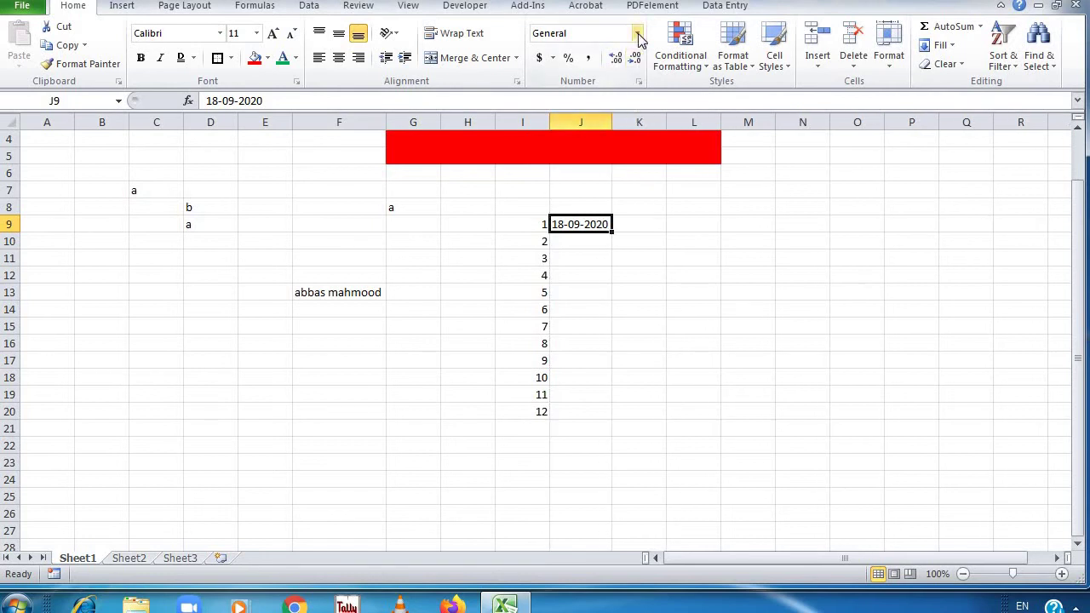
left_click(637, 33)
left_click(618, 214)
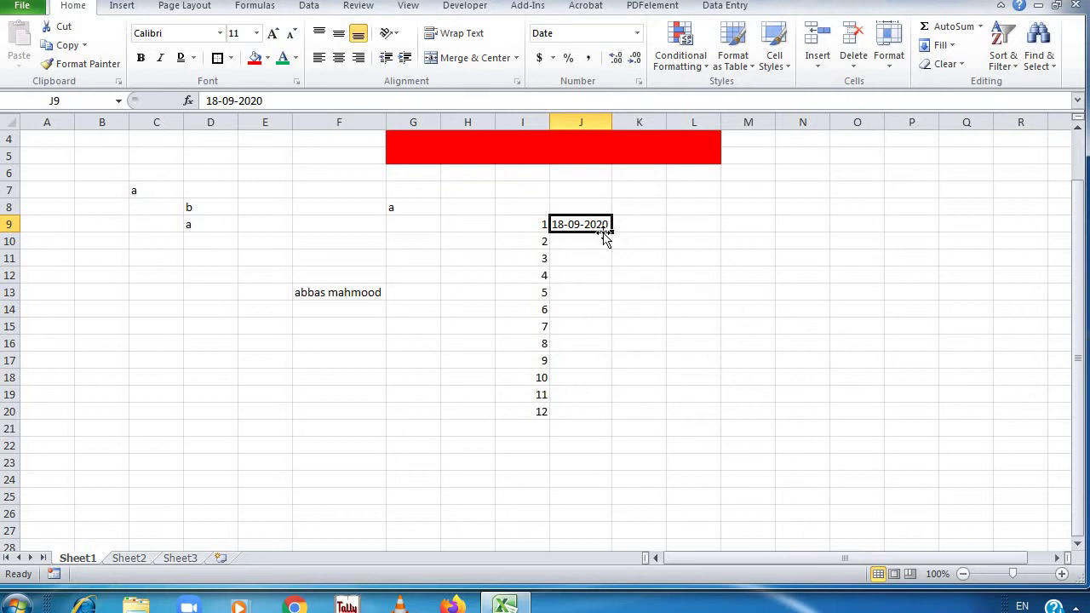
Enter 19-09-2020 in J10 and select the two dates in J9:J10
left_click(603, 242)
type("19-")
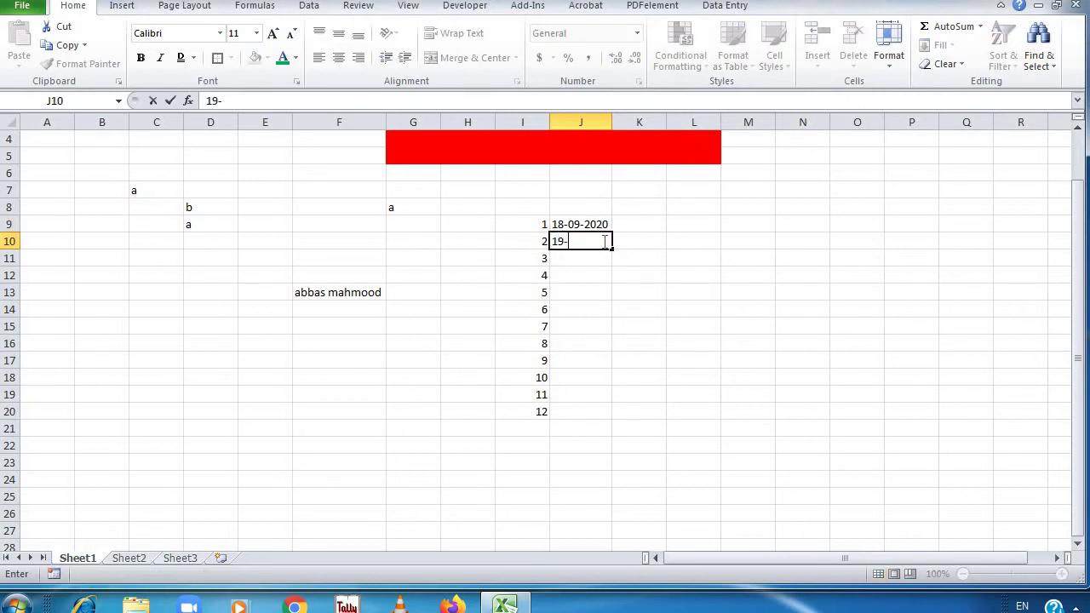
type("09-2020")
key("Return")
left_click_drag(602, 224, 621, 417)
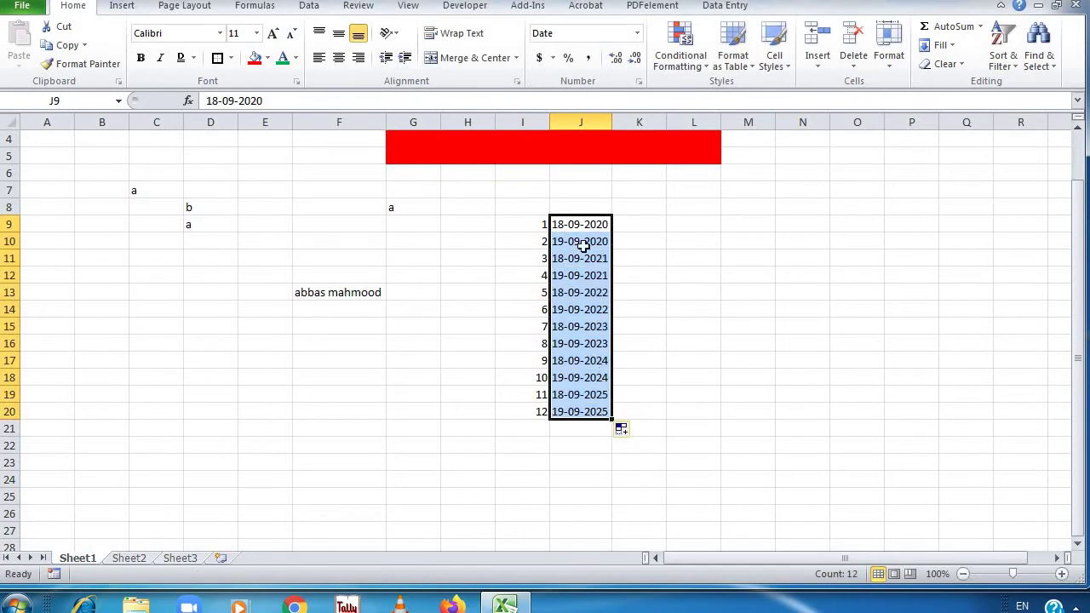
left_click(628, 295)
left_click(579, 238)
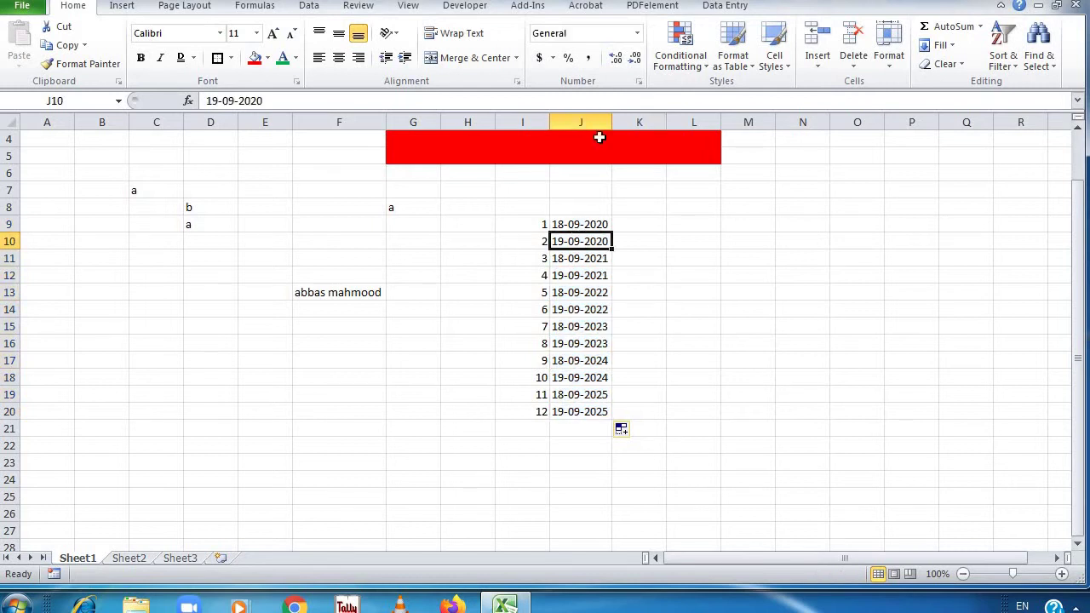
Format J10 as Short Date, fill the J9:J10 dates down to J20, then undo the fill
left_click(637, 33)
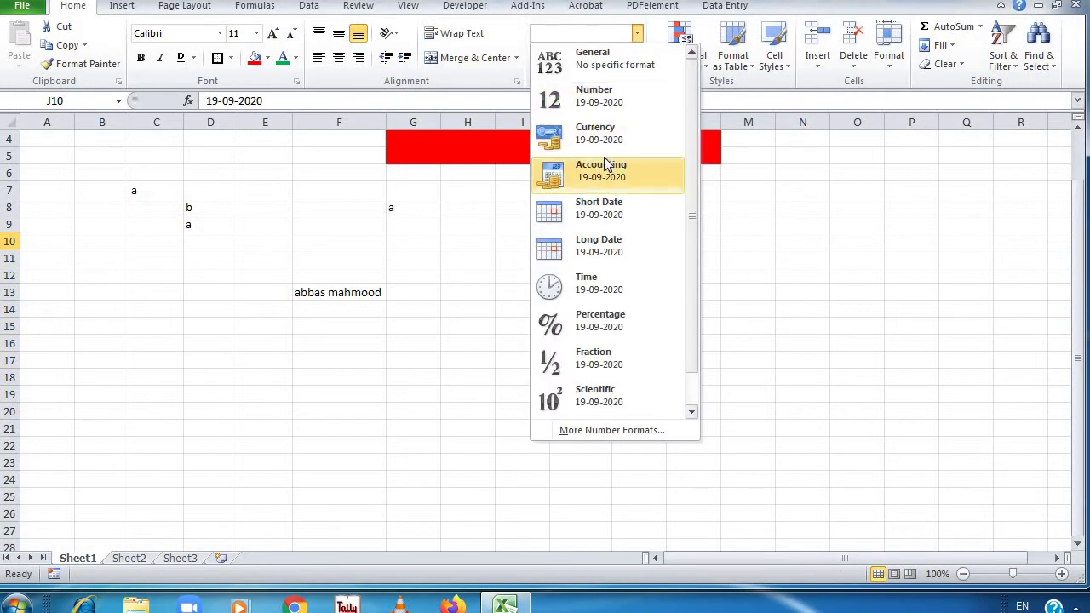
left_click(599, 208)
left_click(646, 273)
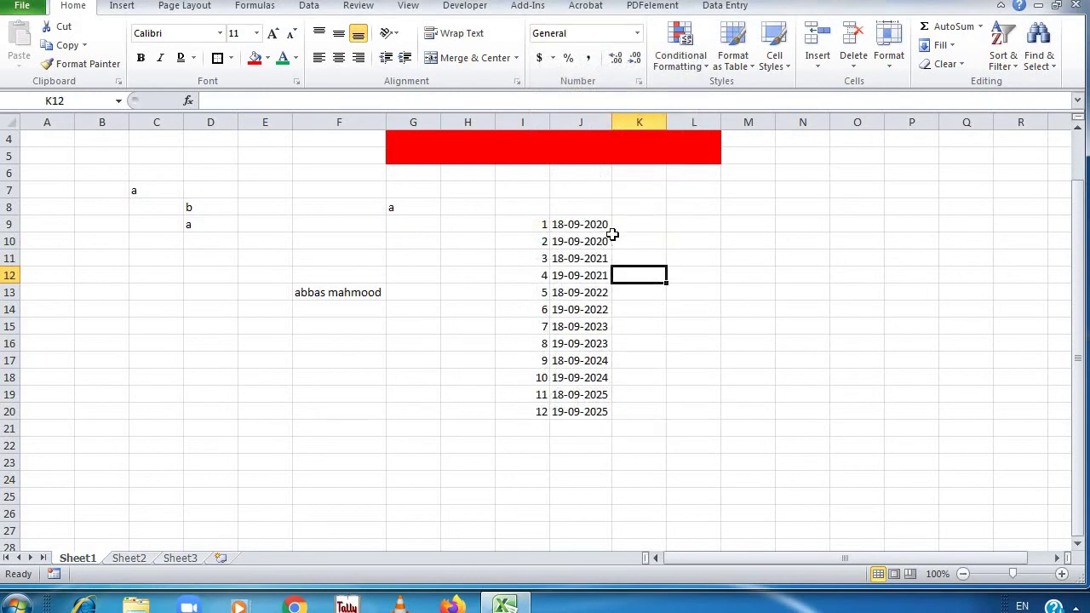
left_click_drag(604, 223, 608, 243)
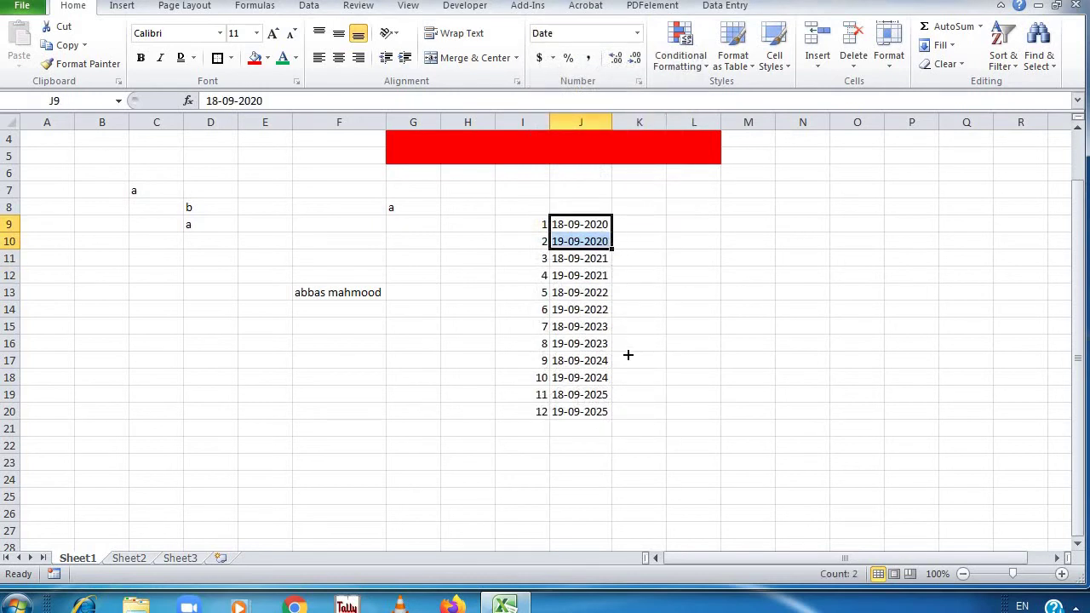
left_click_drag(627, 354, 633, 414)
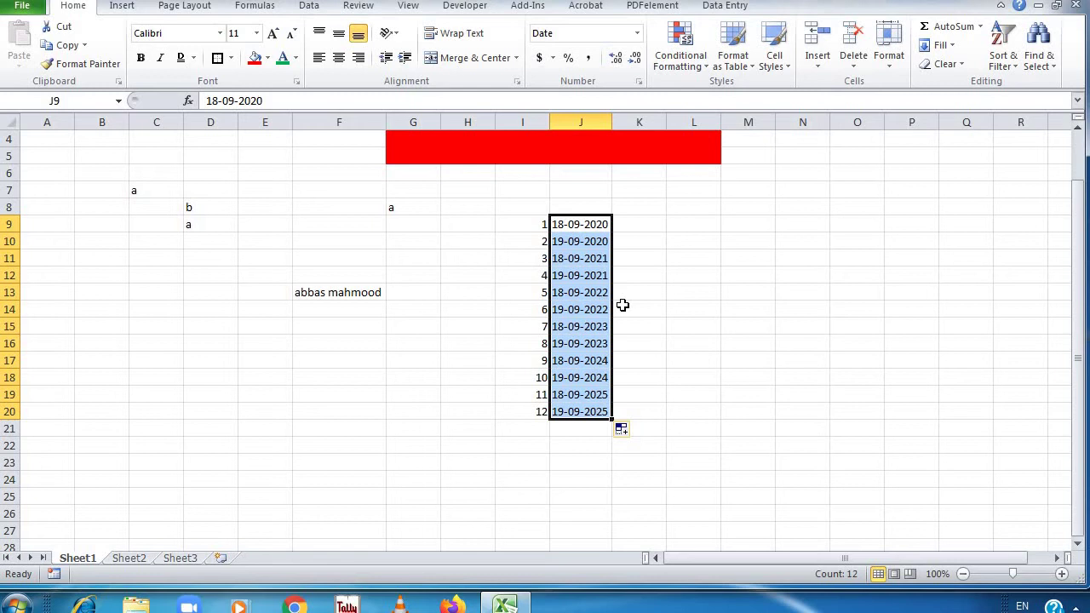
key("ctrl+z")
key("ctrl+z")
key("ctrl+z")
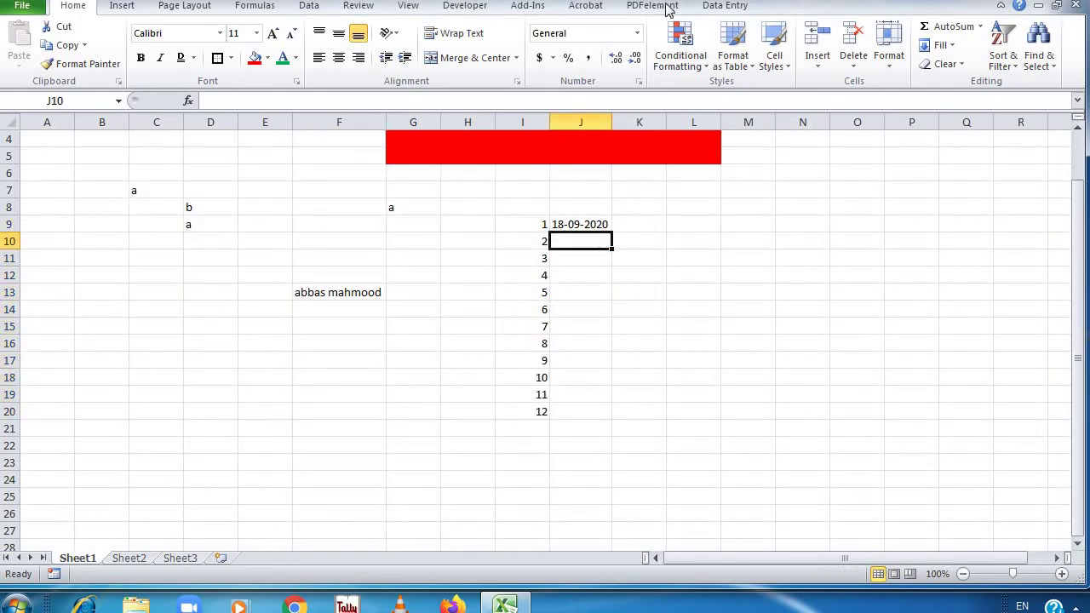
Reapply the Short Date format to the emptied cell J10
left_click(637, 33)
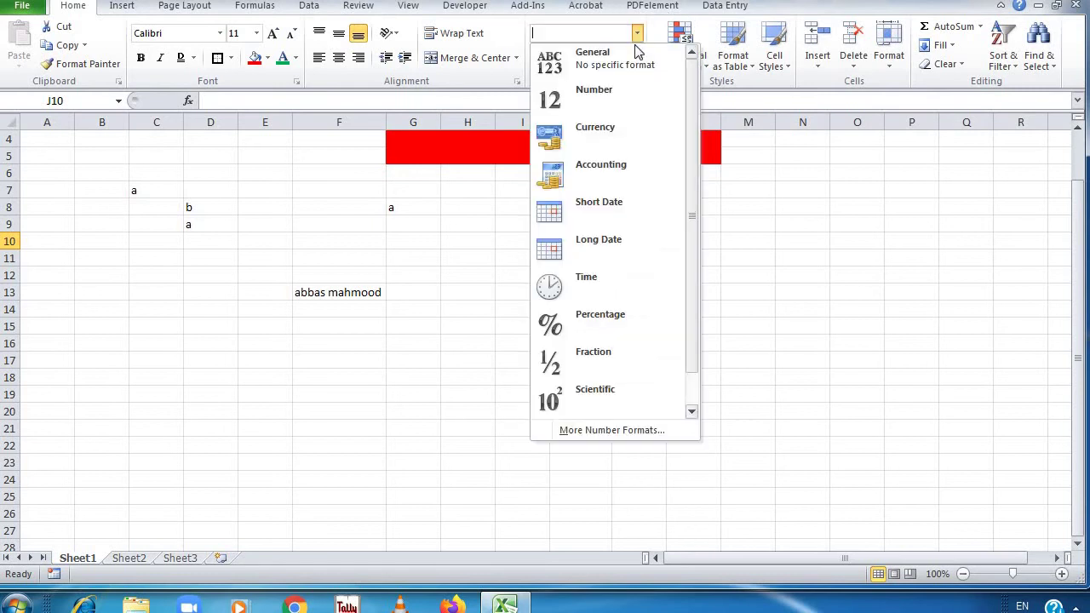
left_click(600, 211)
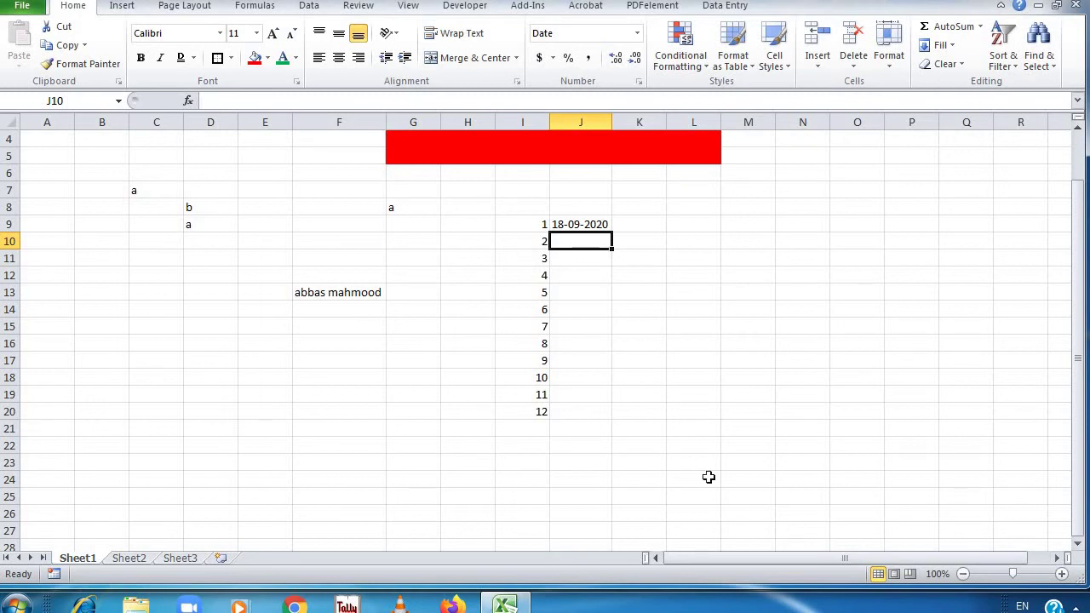
left_click(566, 226)
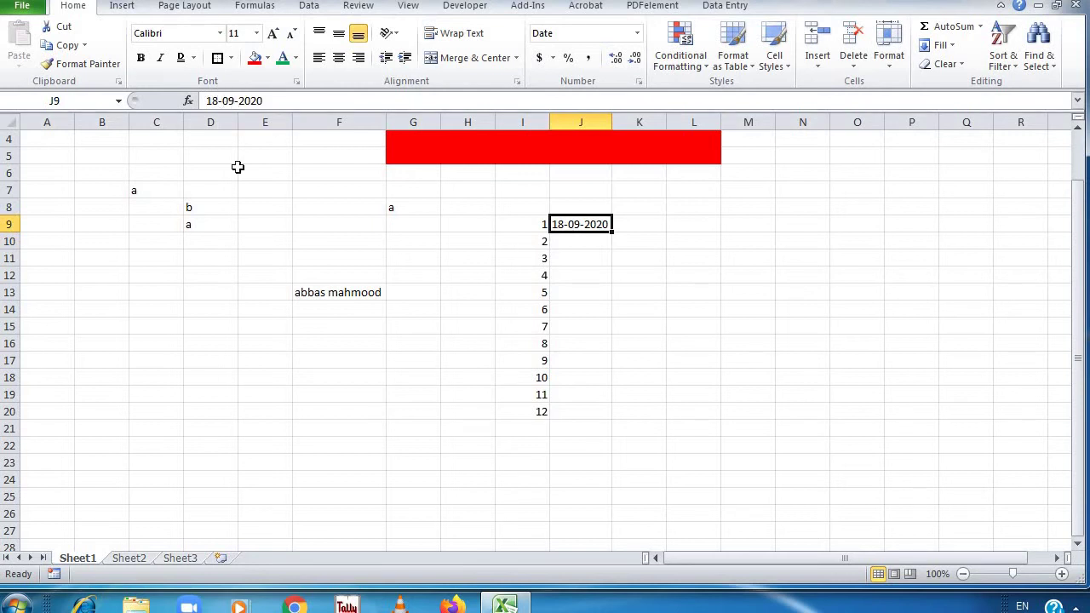
Correct the date in J9 to 9/18/2020
left_click(219, 101)
key("BackSpace")
type("09")
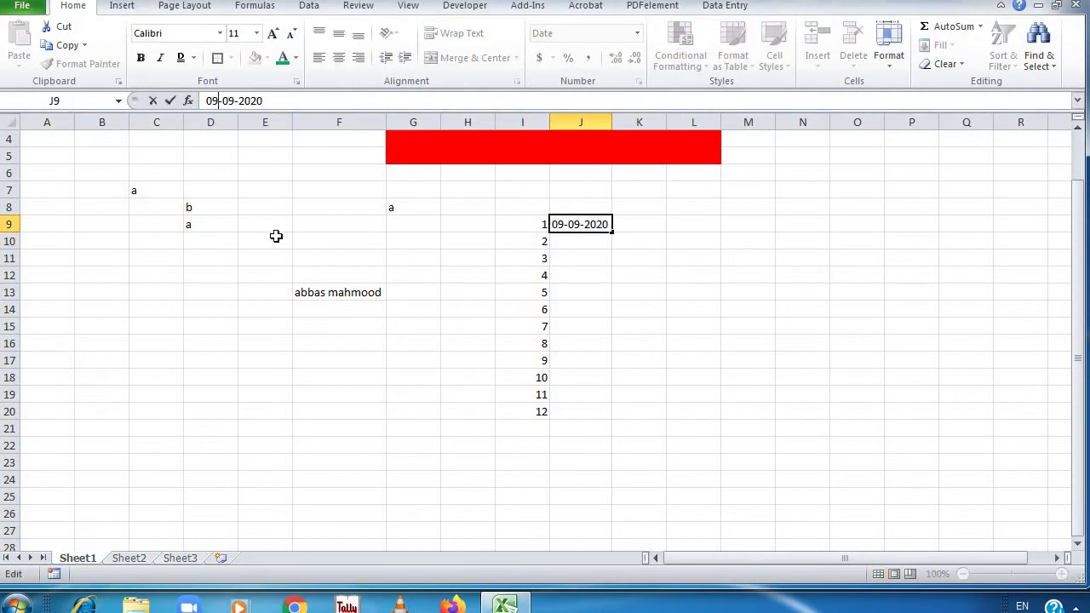
key("BackSpace")
key("BackSpace")
type("18")
key("Return")
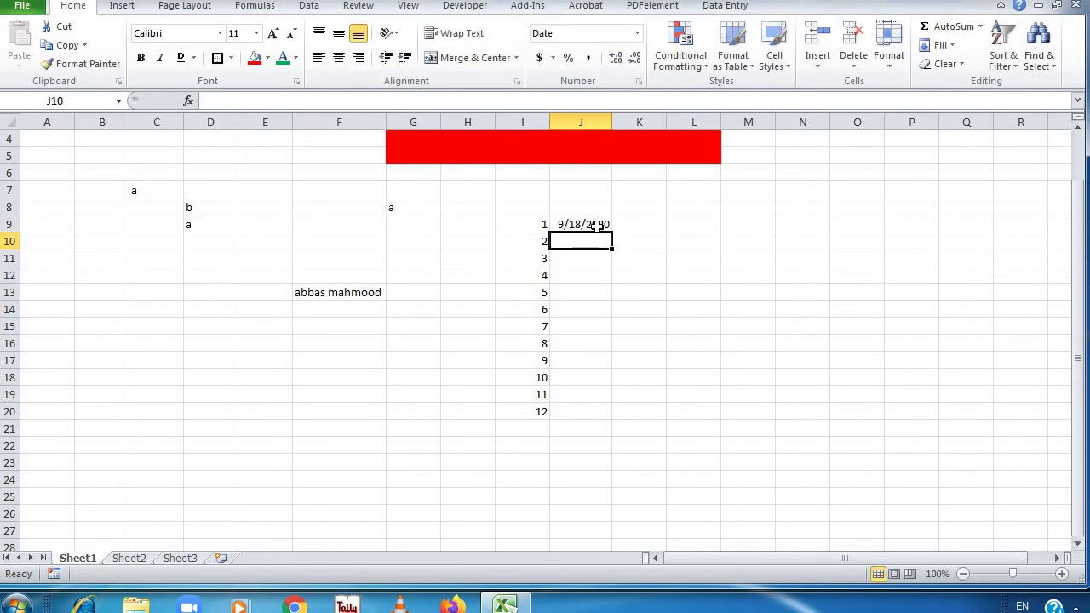
Enter 9/19/2020 in J10 and fill the date series down to J20 (9/29/2020)
type("9/19/2020")
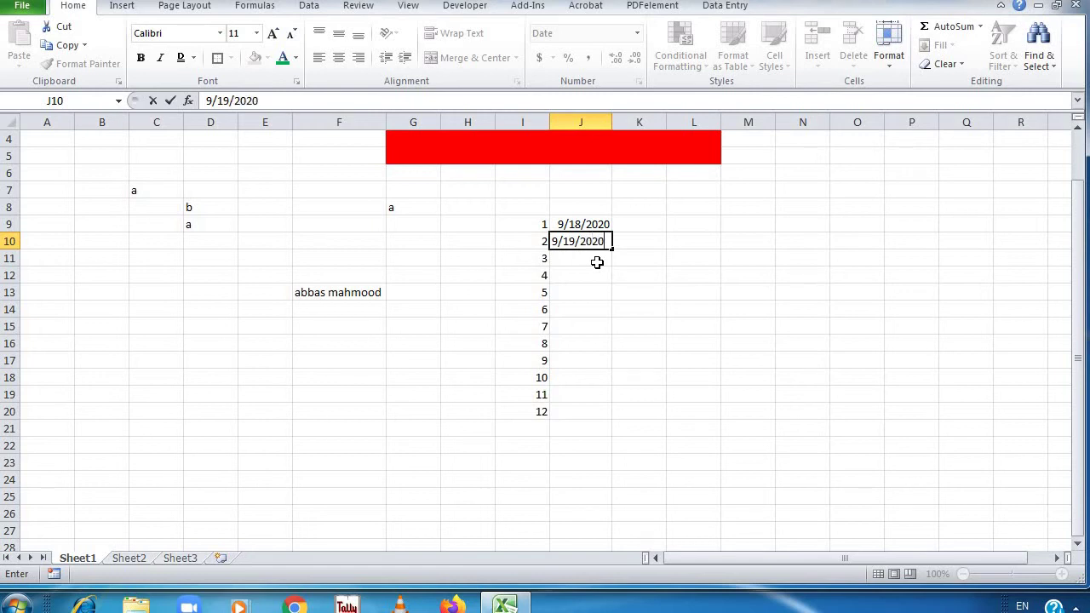
key("Return")
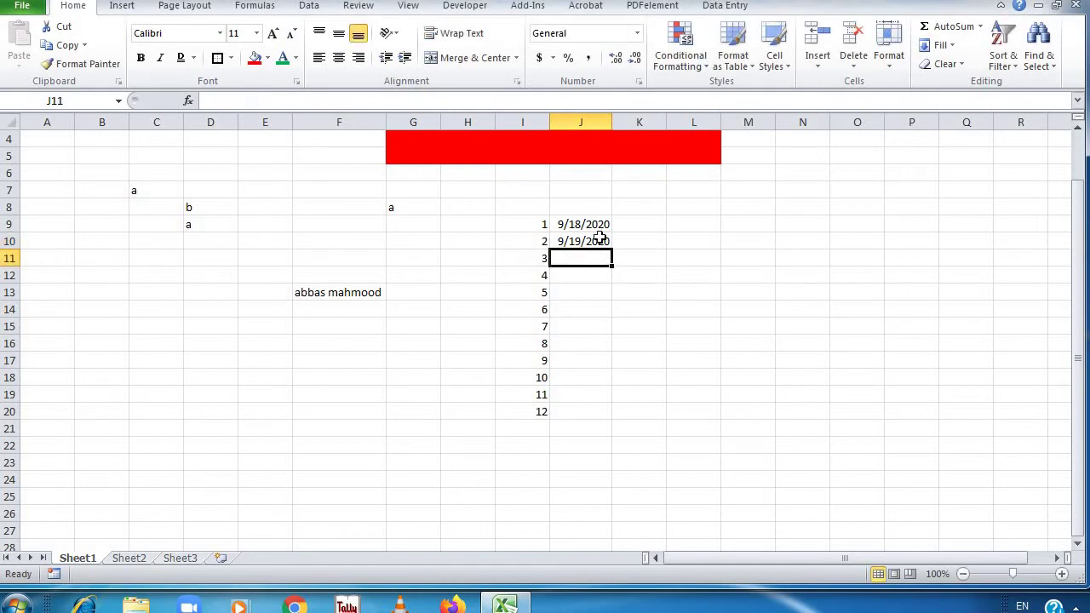
left_click(599, 224)
left_click_drag(596, 225, 617, 428)
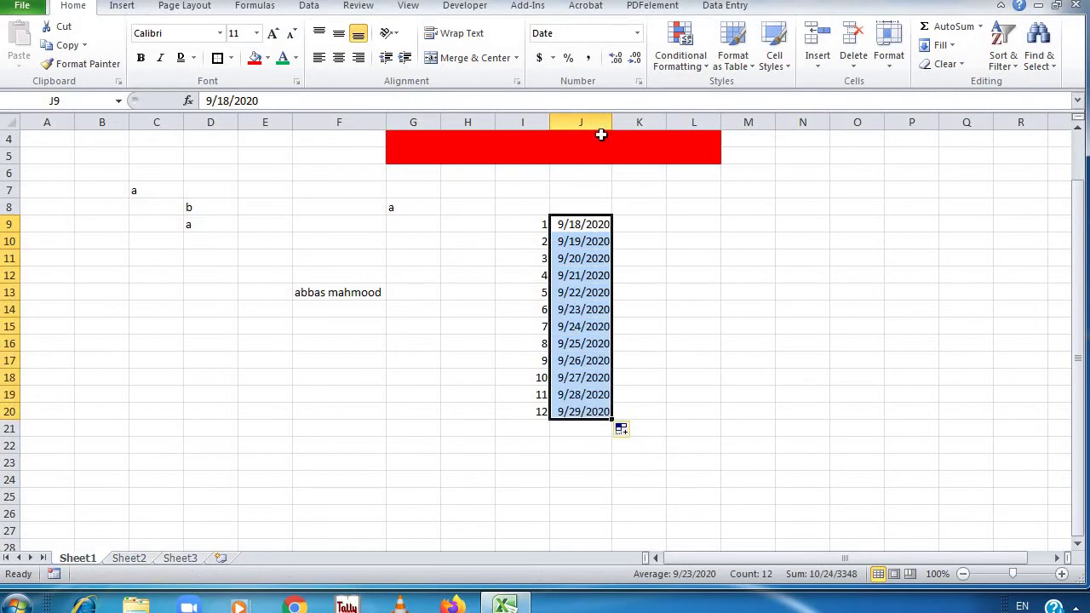
left_click(663, 65)
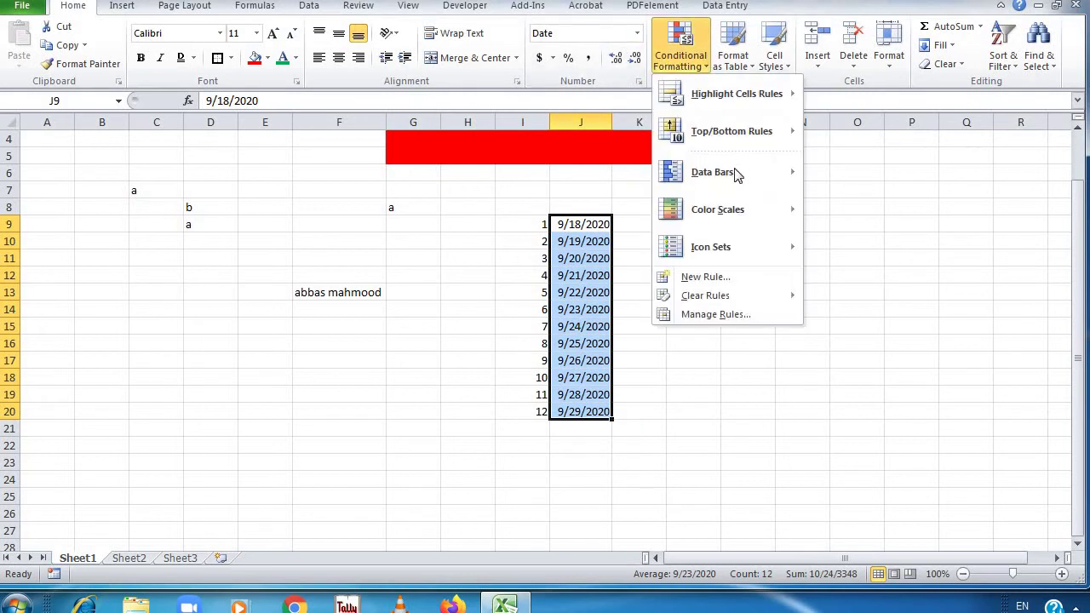
mouse_move(737, 97)
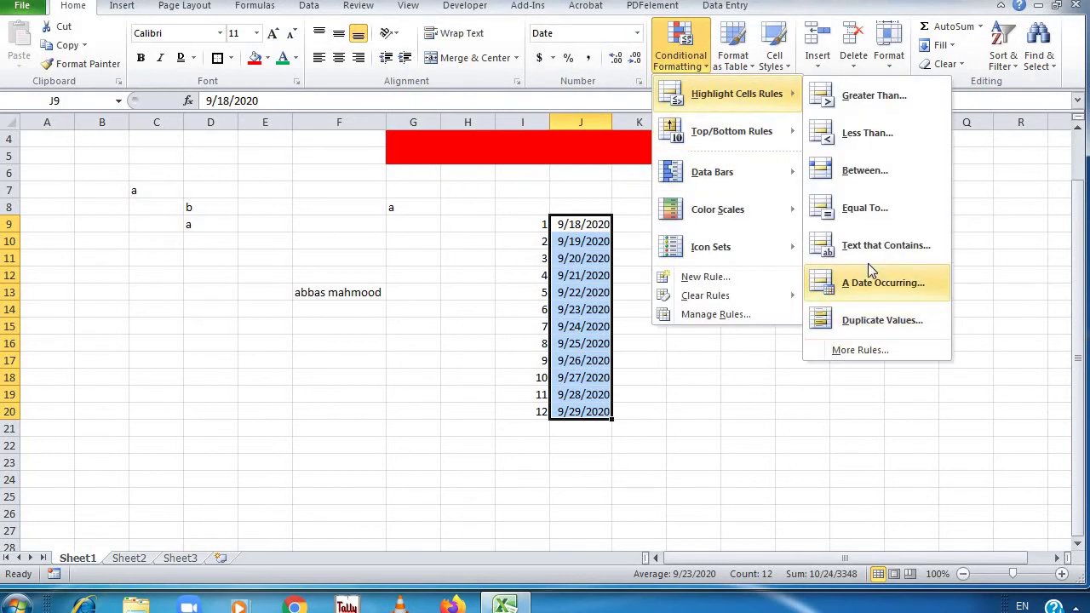
left_click(870, 297)
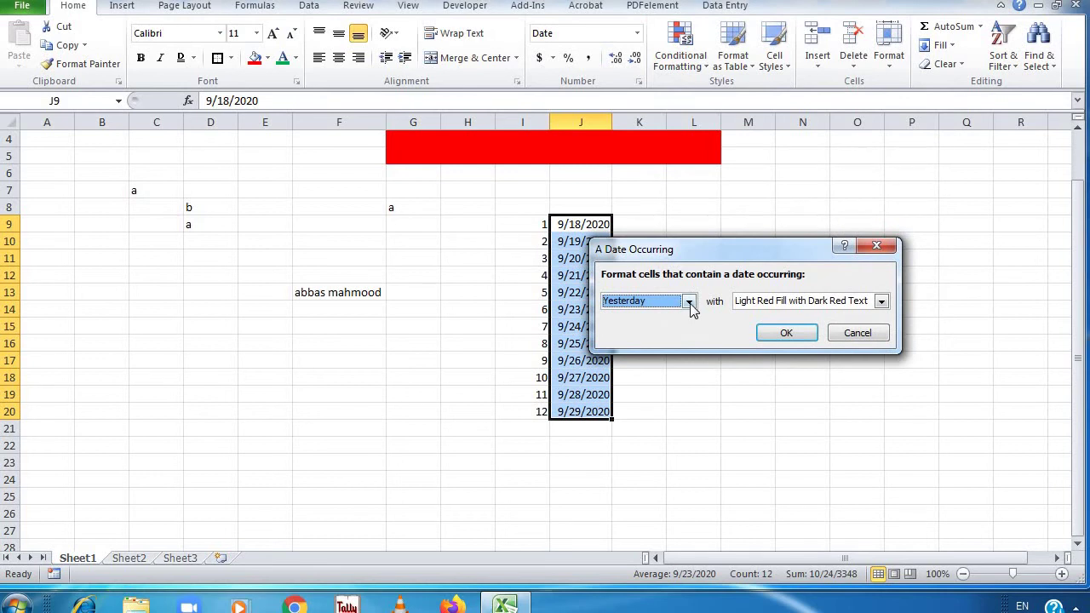
left_click(689, 303)
left_click(689, 342)
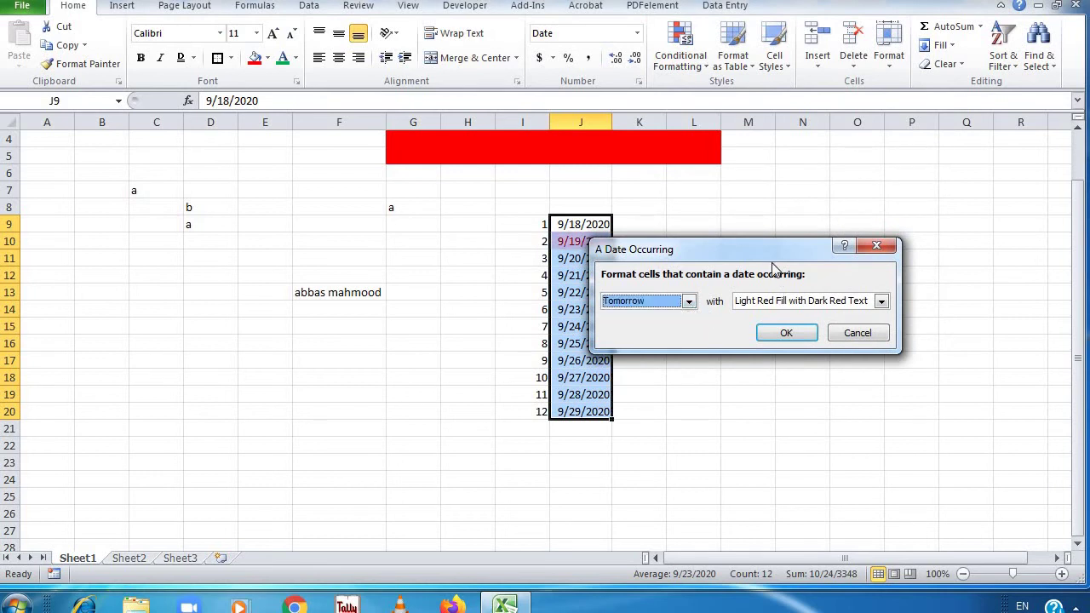
left_click_drag(773, 261, 837, 164)
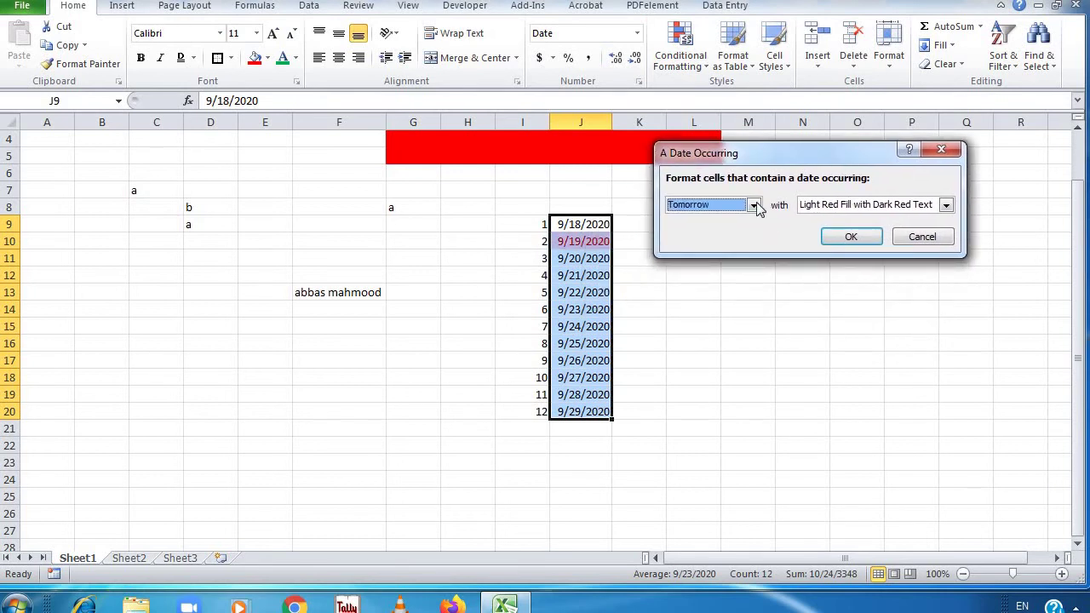
left_click(754, 205)
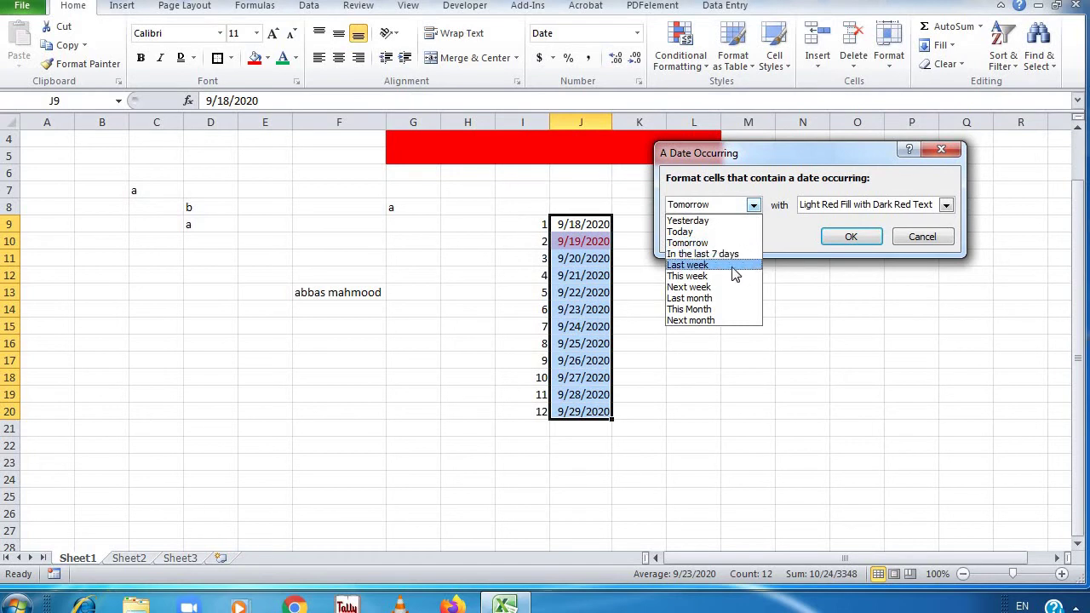
left_click(732, 276)
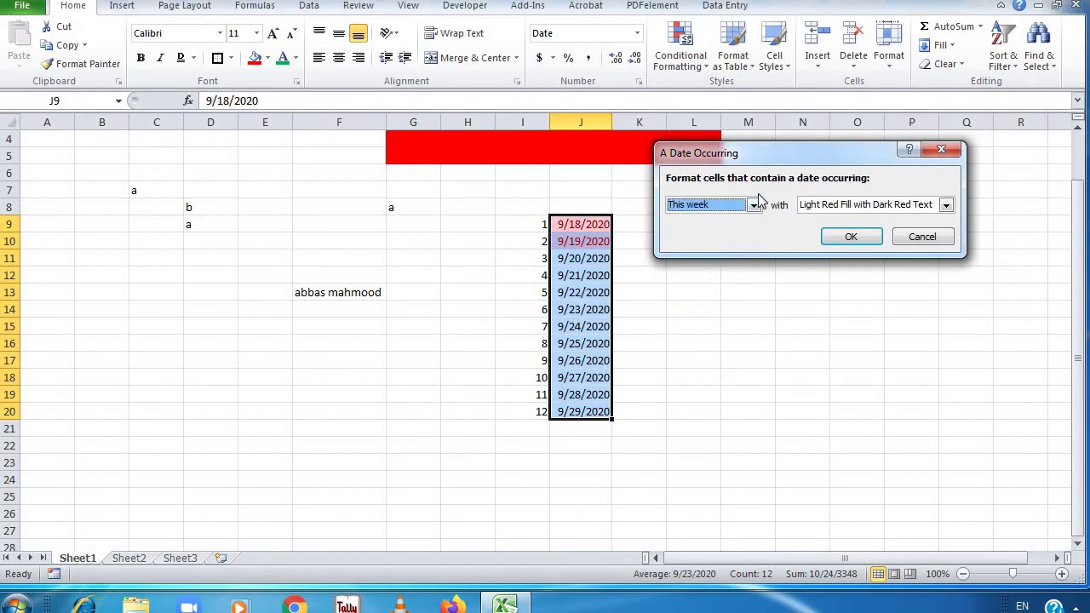
left_click(753, 205)
left_click(714, 295)
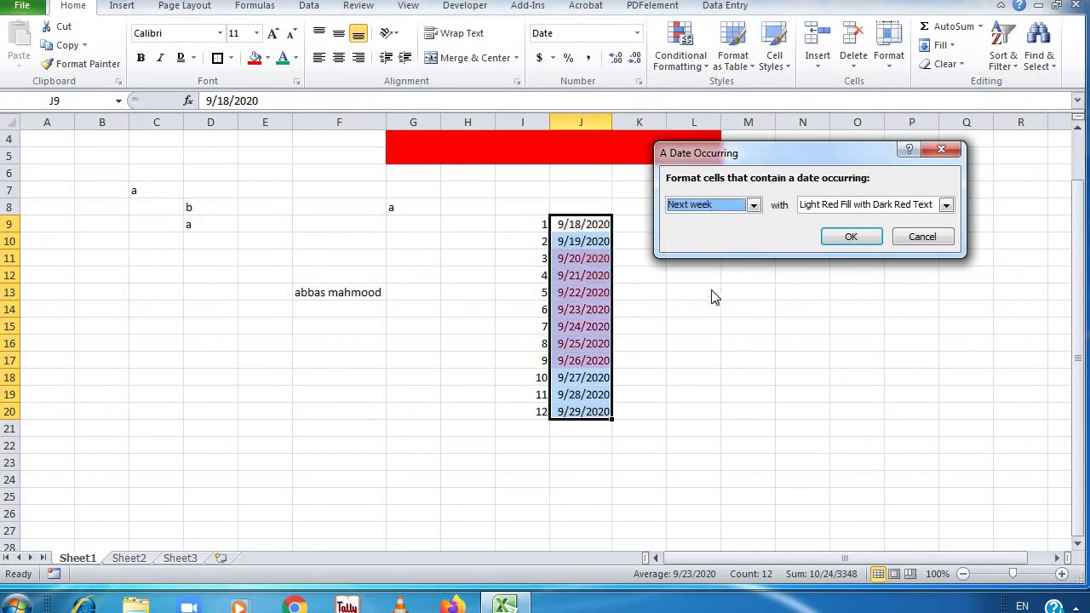
left_click(754, 205)
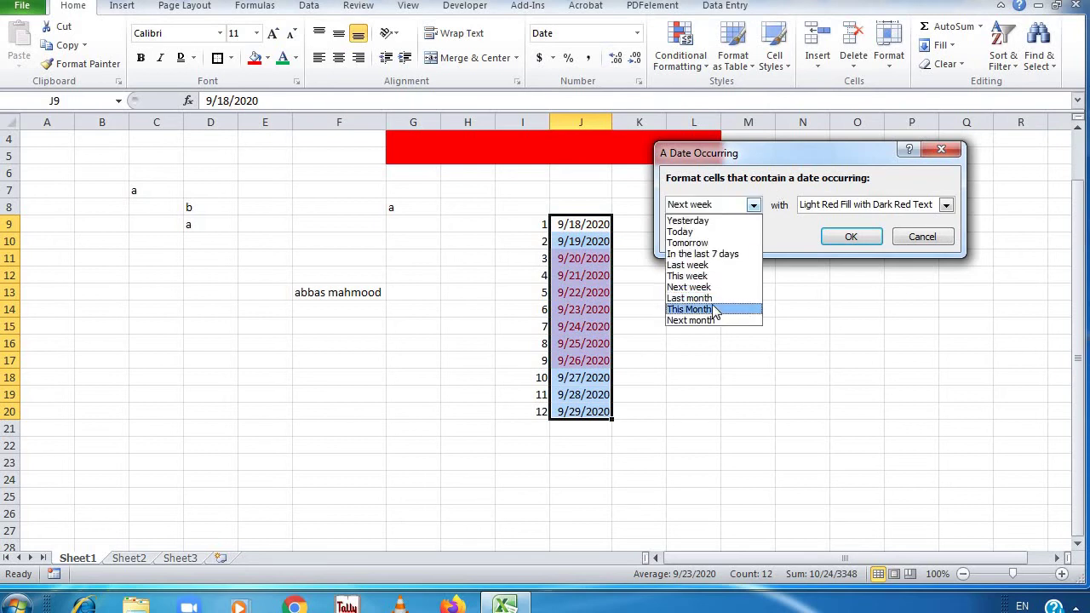
left_click(717, 308)
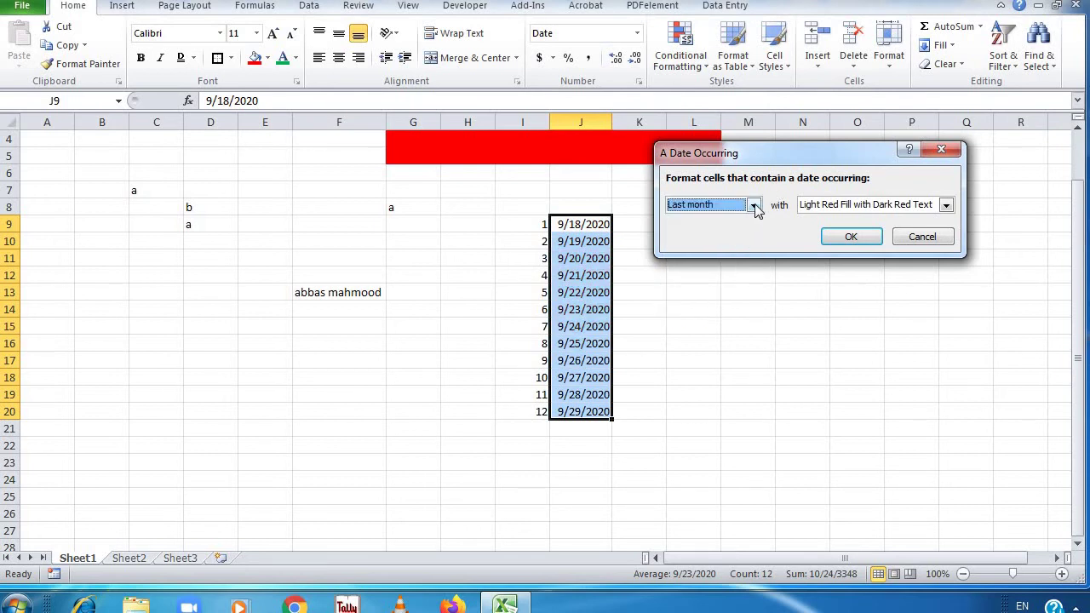
left_click(753, 205)
left_click(739, 314)
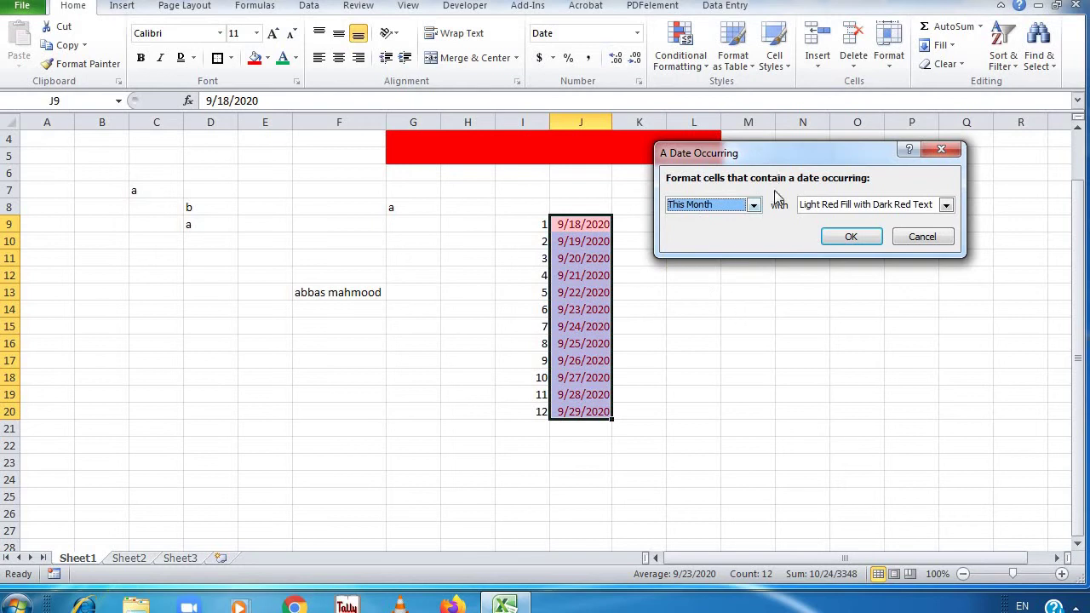
left_click(753, 205)
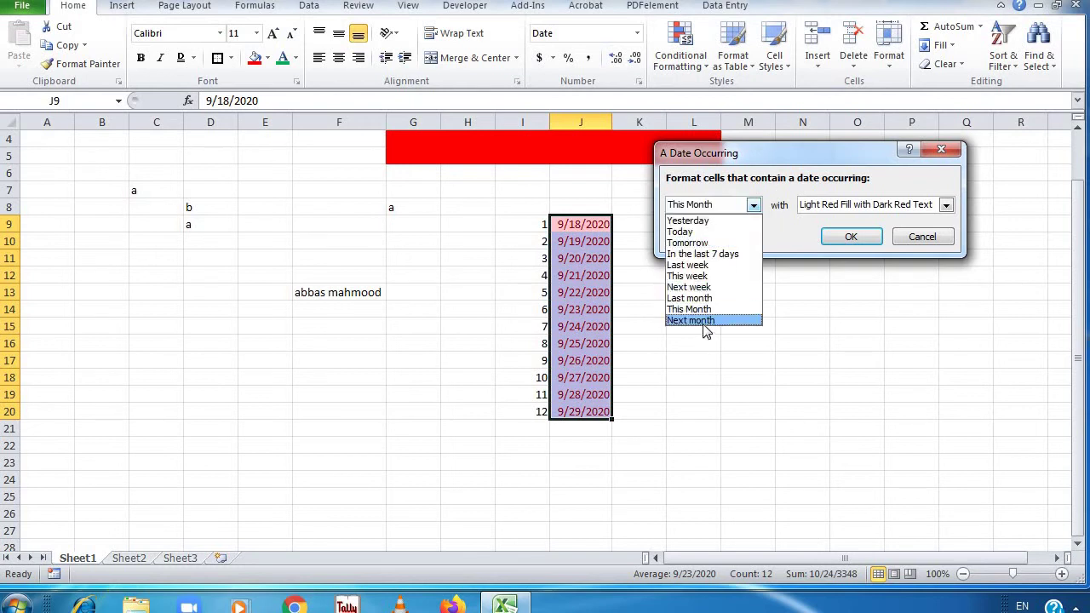
left_click(707, 321)
left_click(919, 239)
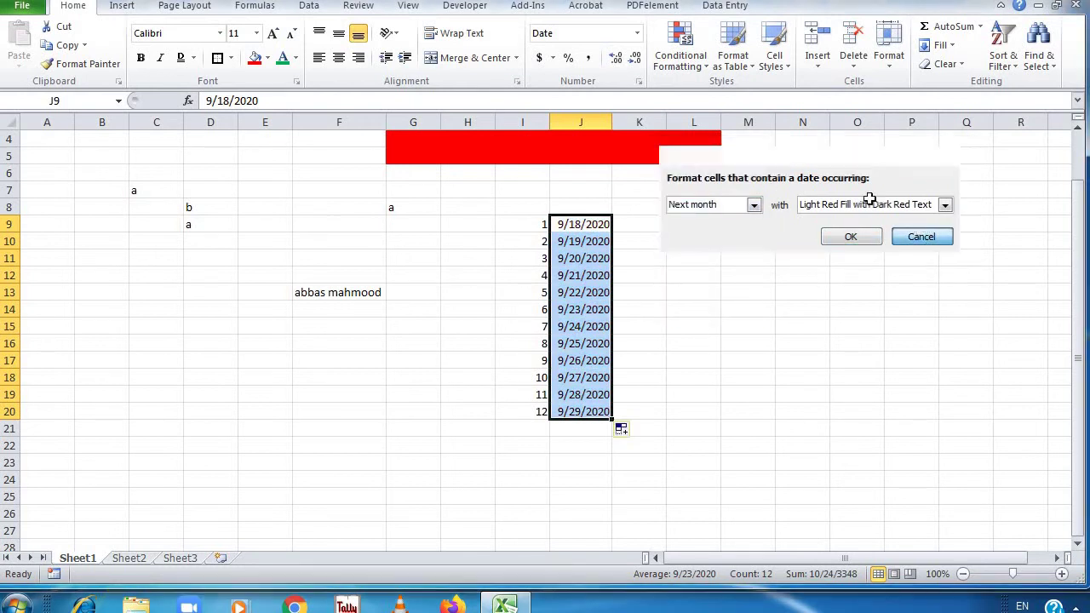
left_click(702, 51)
mouse_move(731, 86)
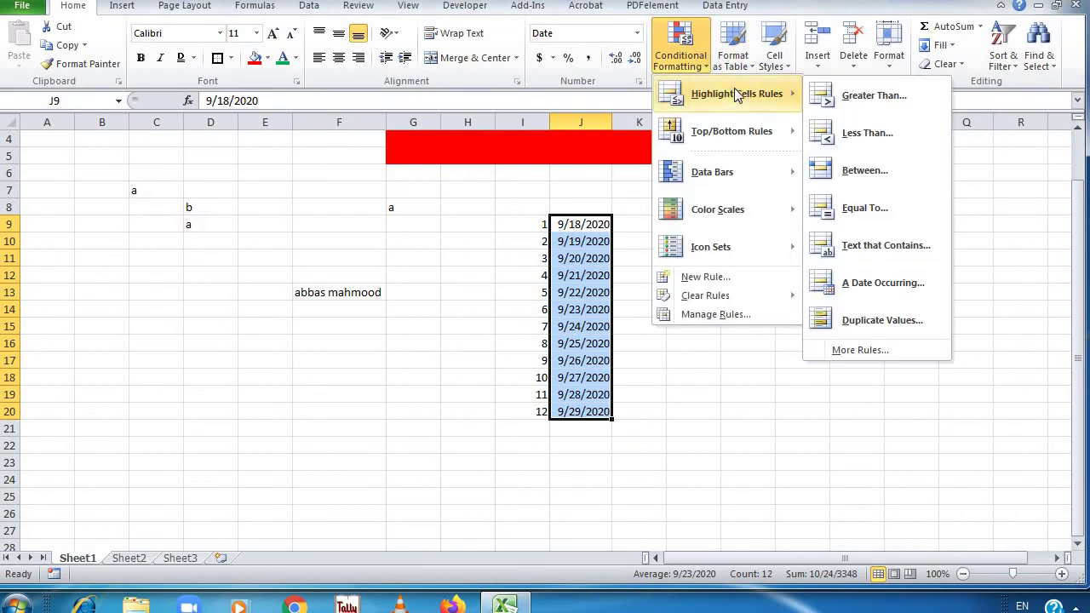
left_click(691, 390)
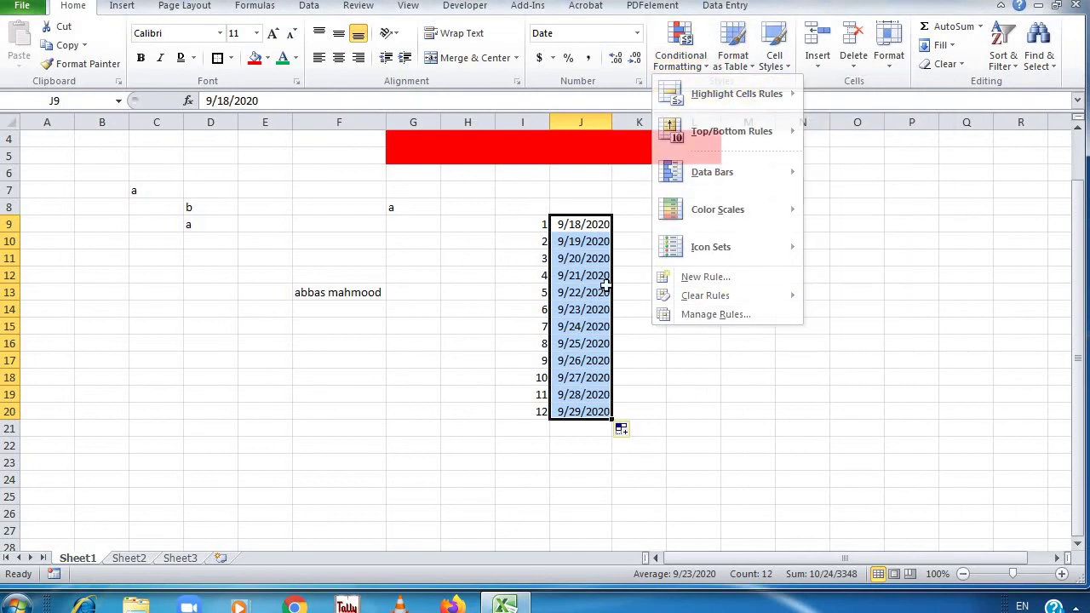
left_click(545, 328)
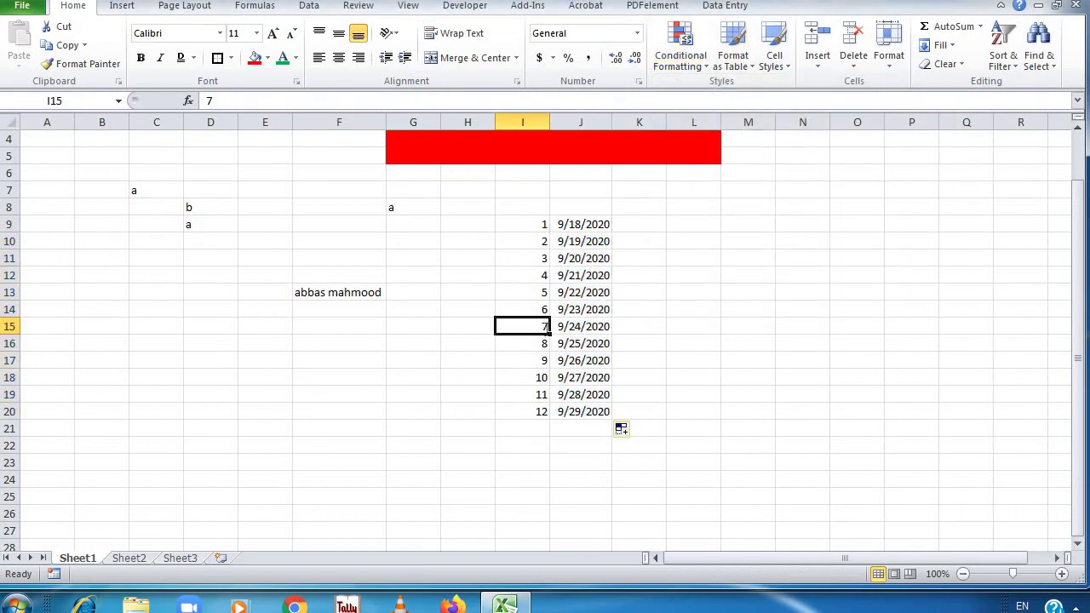
type("1")
key("Return")
left_click_drag(531, 220, 533, 398)
left_click(701, 56)
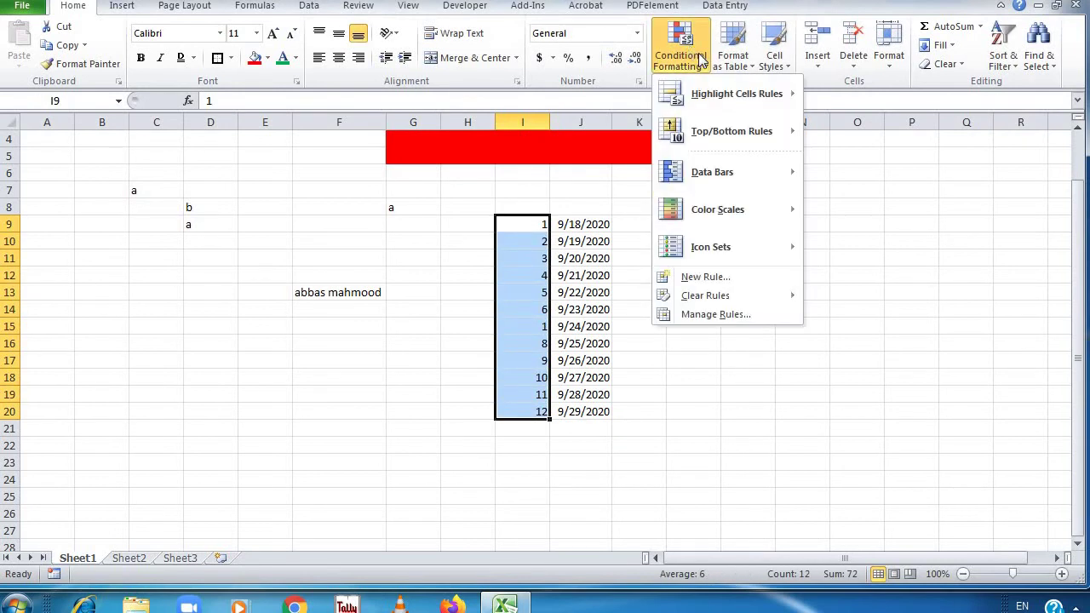
mouse_move(742, 87)
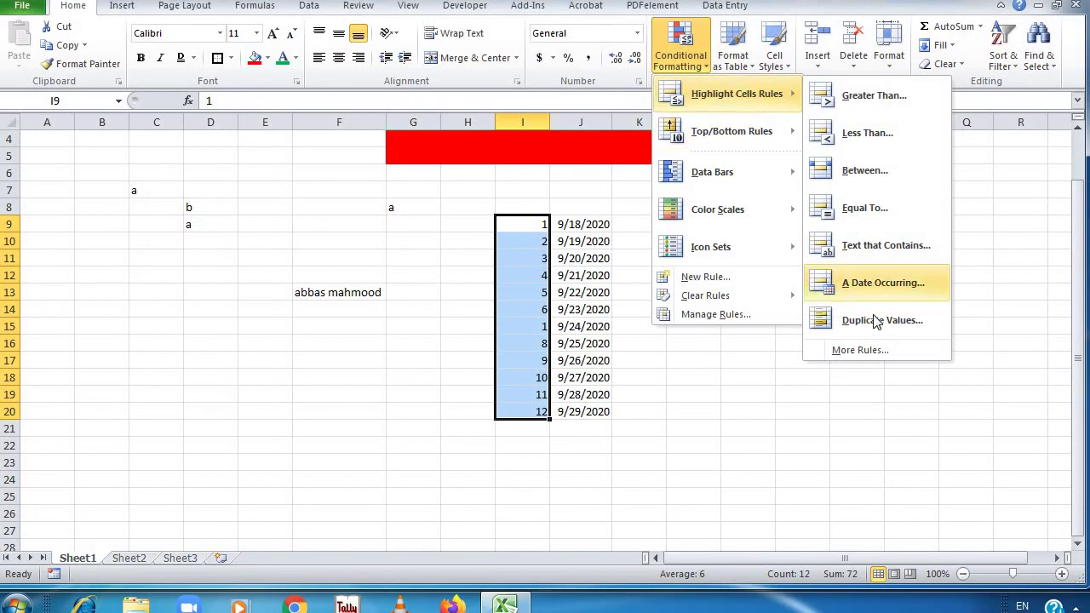
left_click(854, 318)
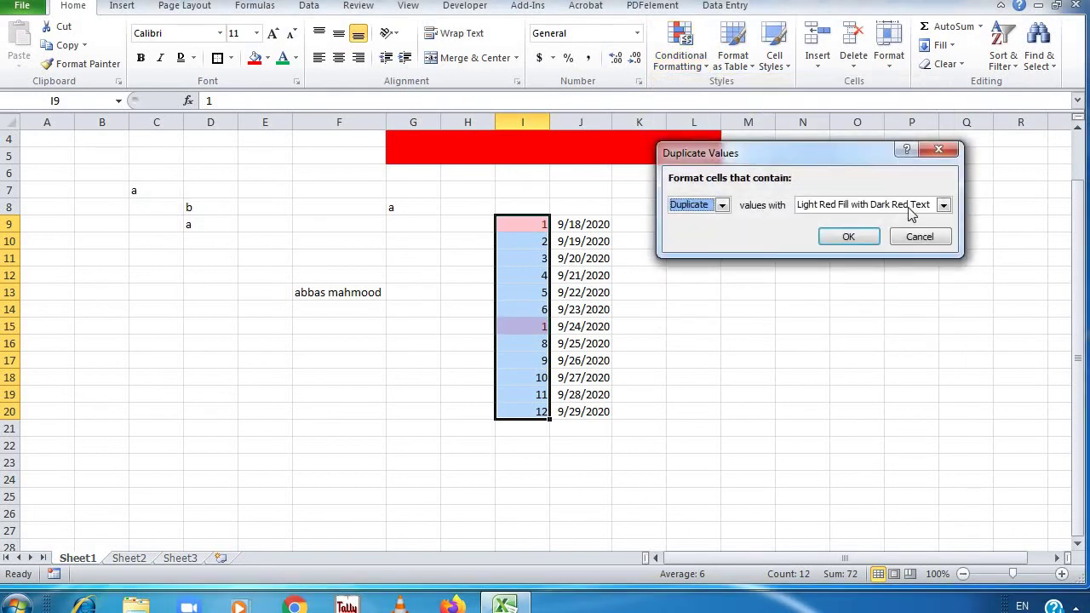
left_click(722, 207)
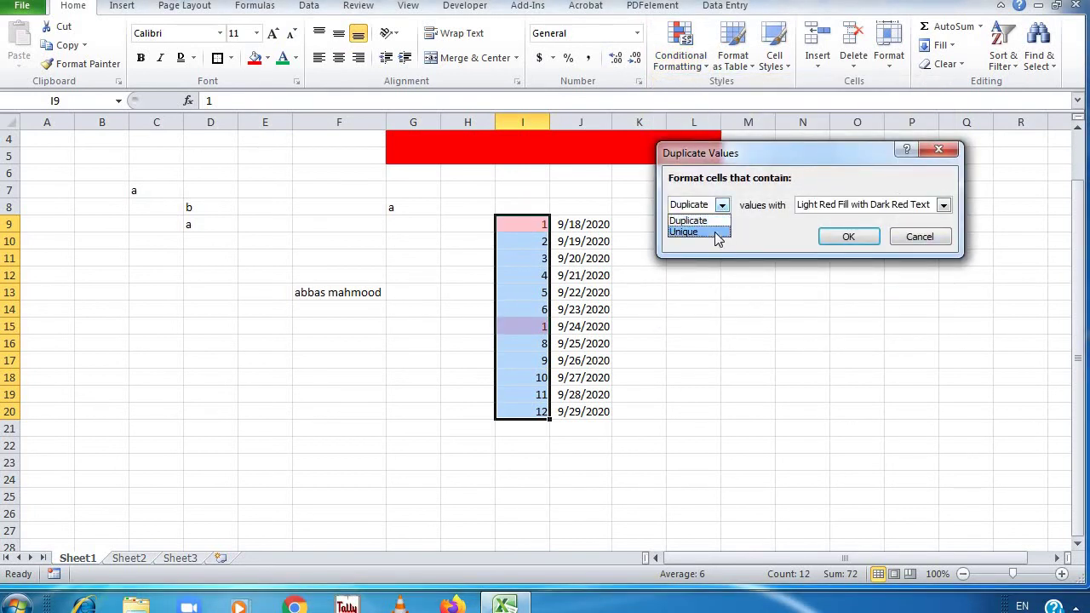
left_click(718, 233)
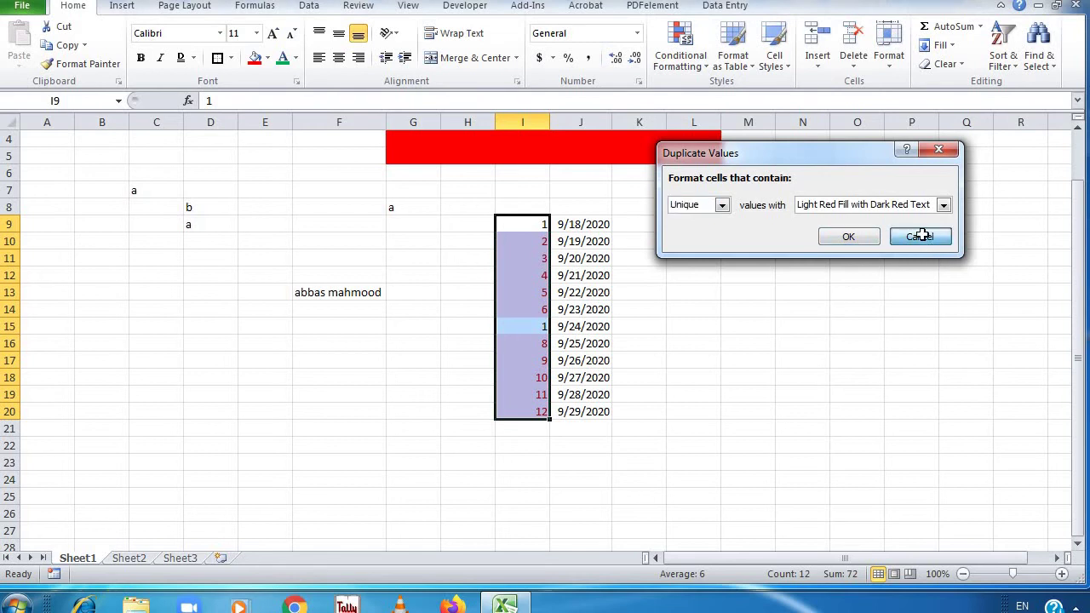
left_click(920, 236)
left_click(543, 331)
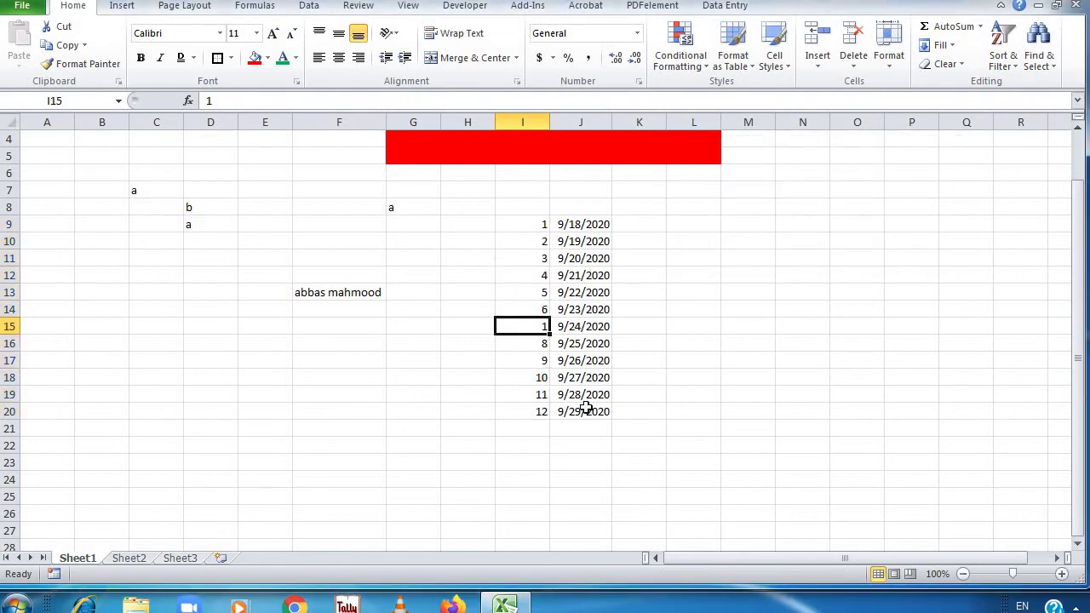
type("7")
key("Return")
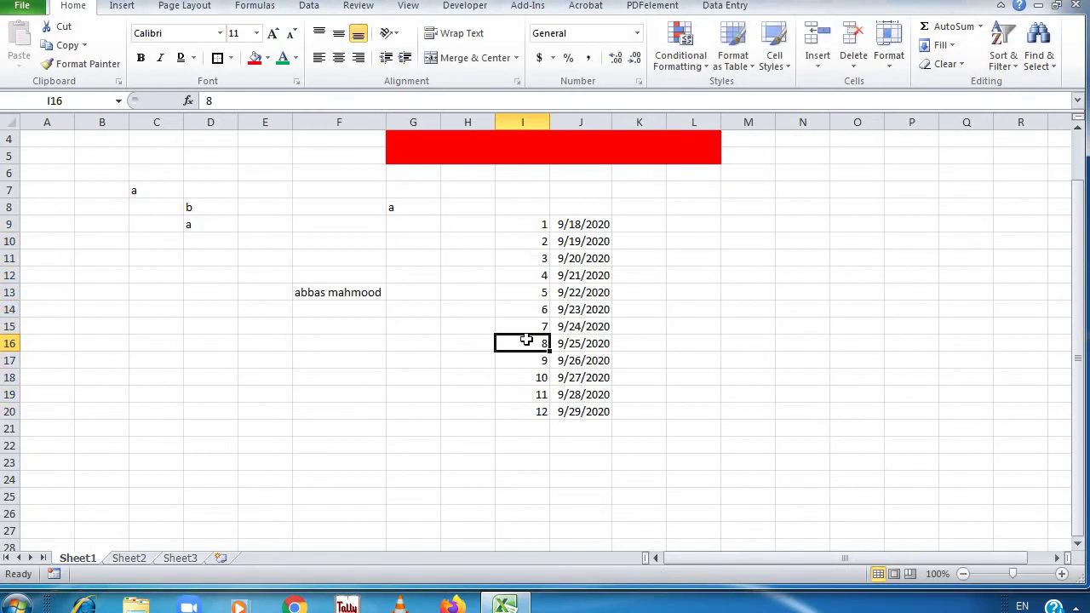
On I9:I20, preview a Top 10 Items rule set to 15 items, then cancel it
left_click_drag(523, 224, 525, 409)
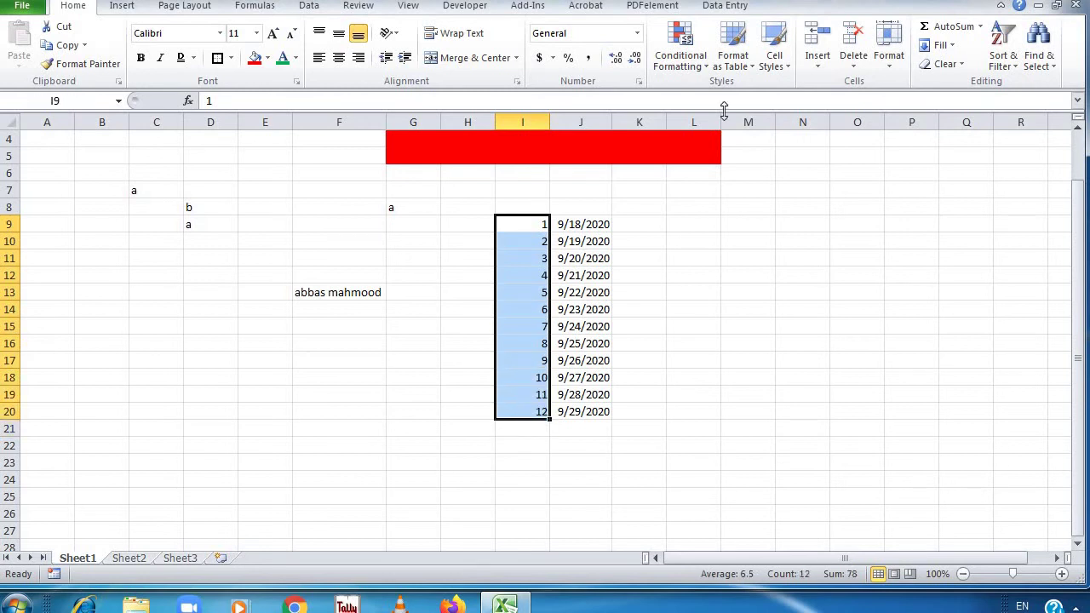
left_click(694, 68)
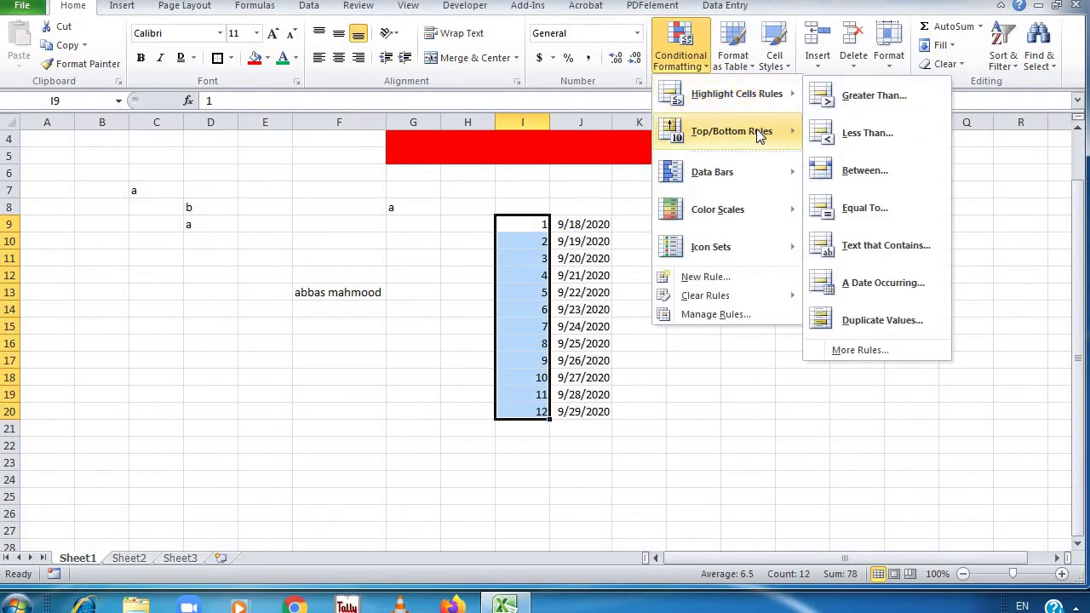
mouse_move(759, 135)
left_click(834, 136)
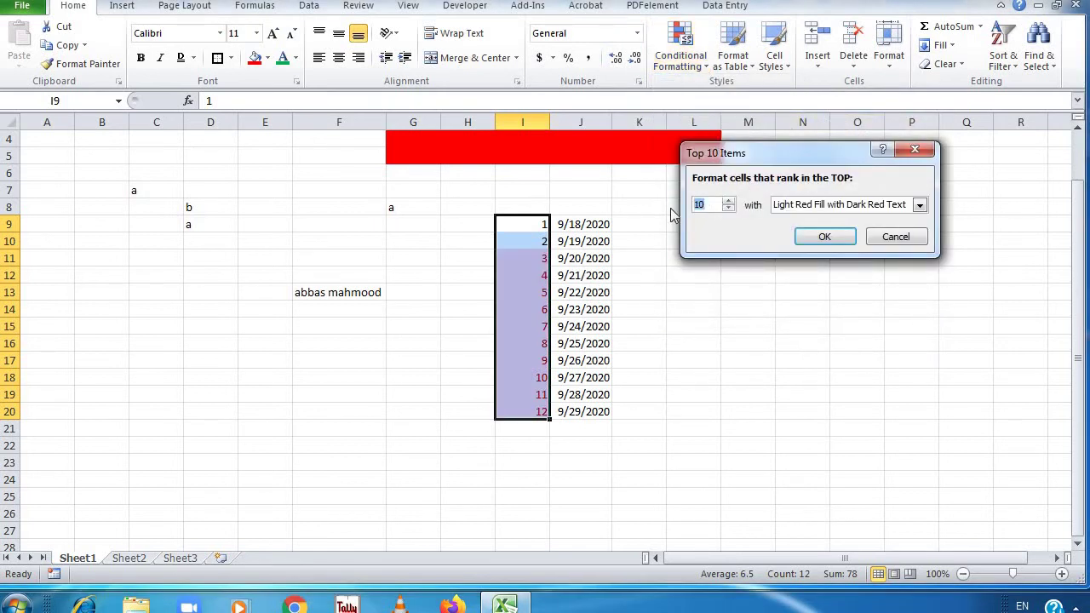
type("1")
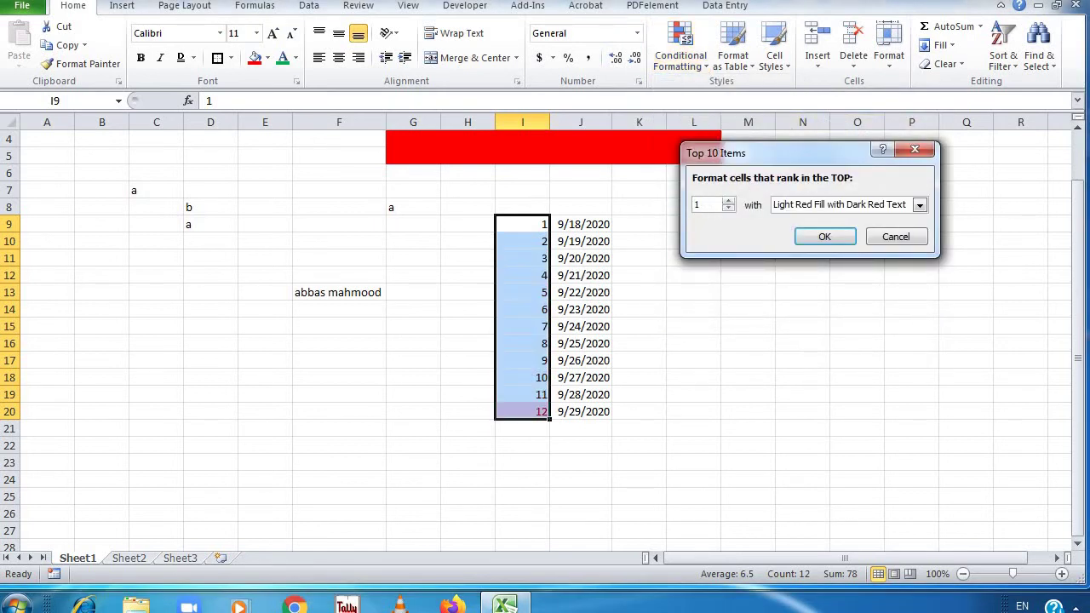
type("5")
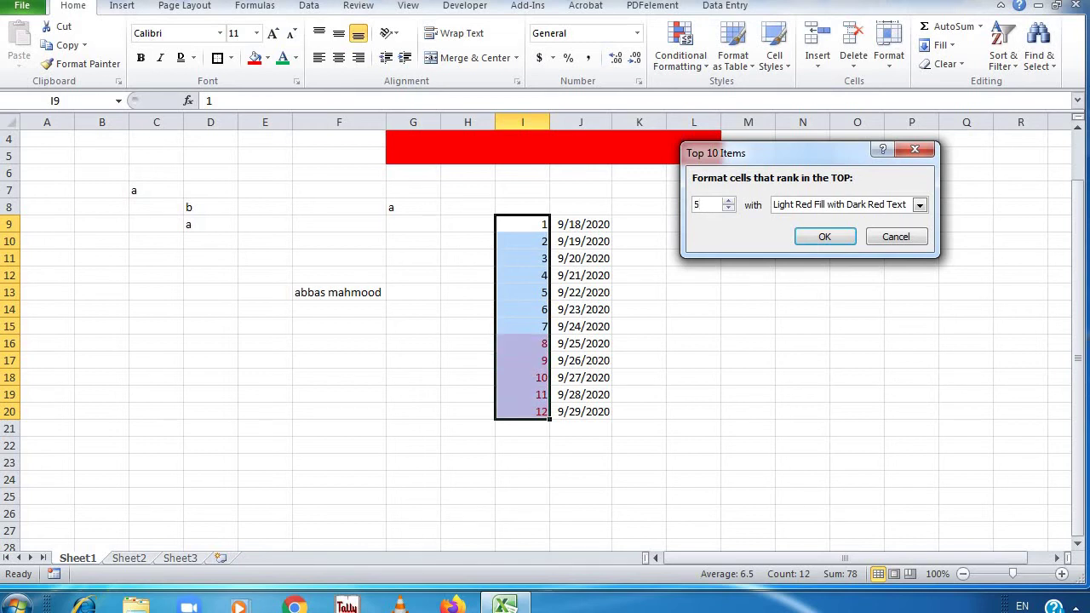
left_click(906, 239)
Preview a Bottom 10 Items rule set to 1 item, then cancel it
left_click(679, 58)
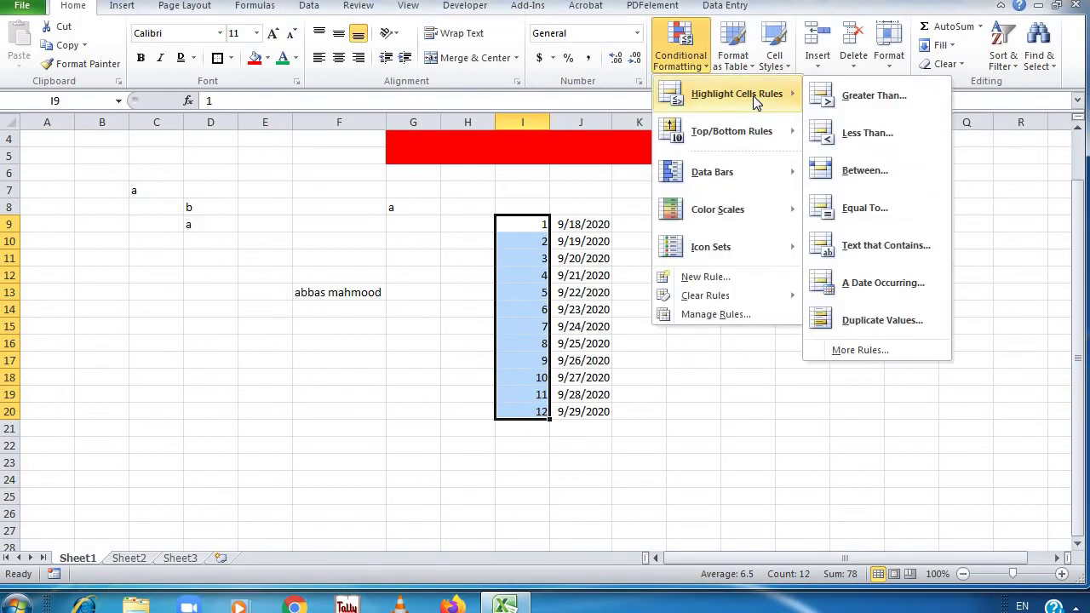
mouse_move(765, 133)
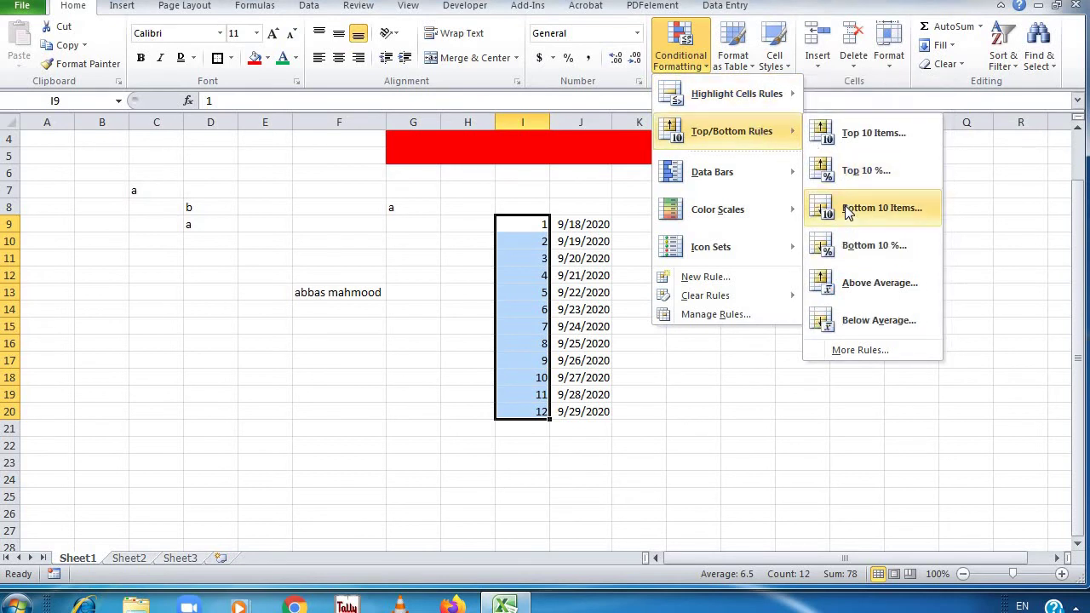
left_click(849, 212)
left_click_drag(718, 208, 623, 195)
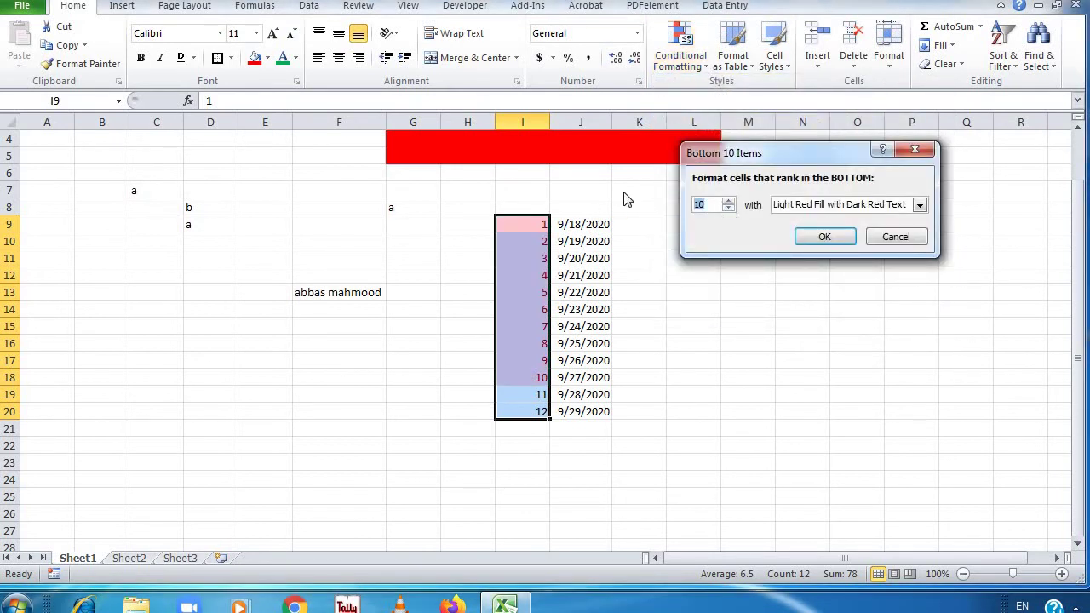
type("1")
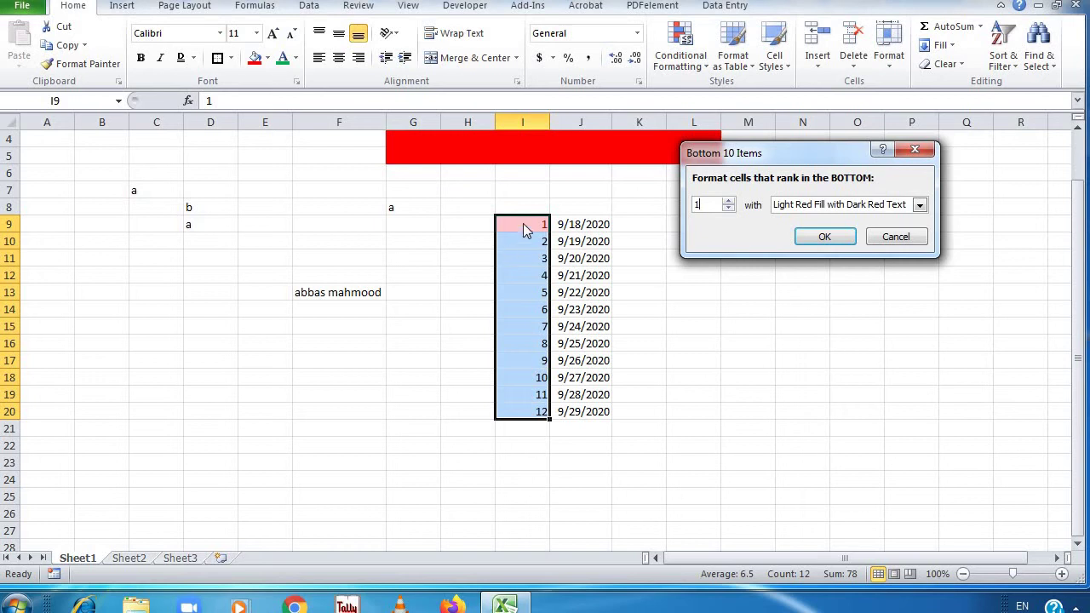
left_click(896, 236)
left_click(681, 47)
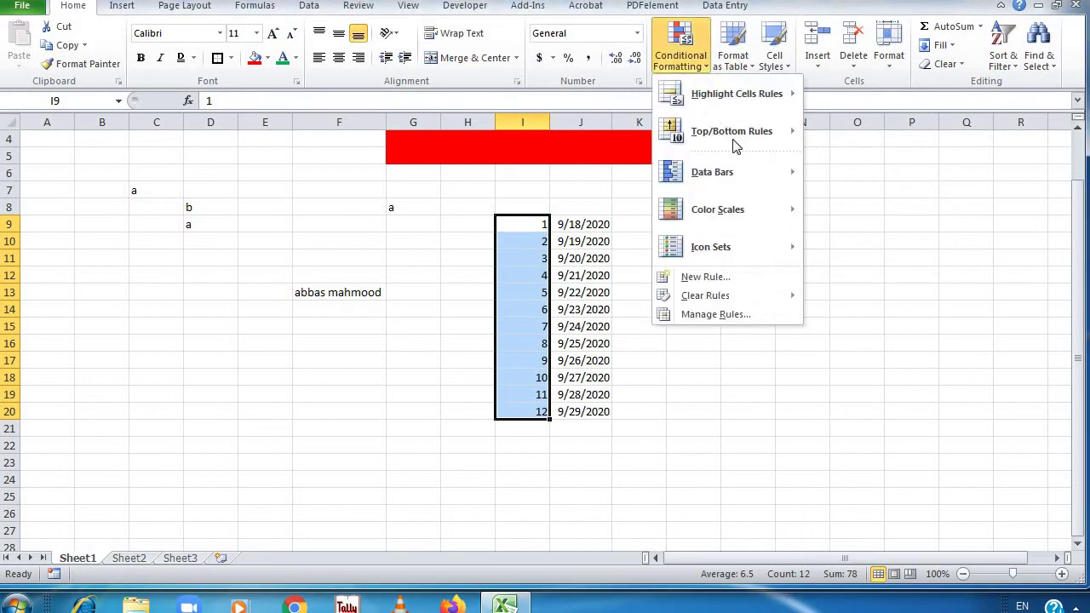
Preview a Top 10% rule at 50% and then 100%, then cancel it
mouse_move(738, 149)
left_click(877, 185)
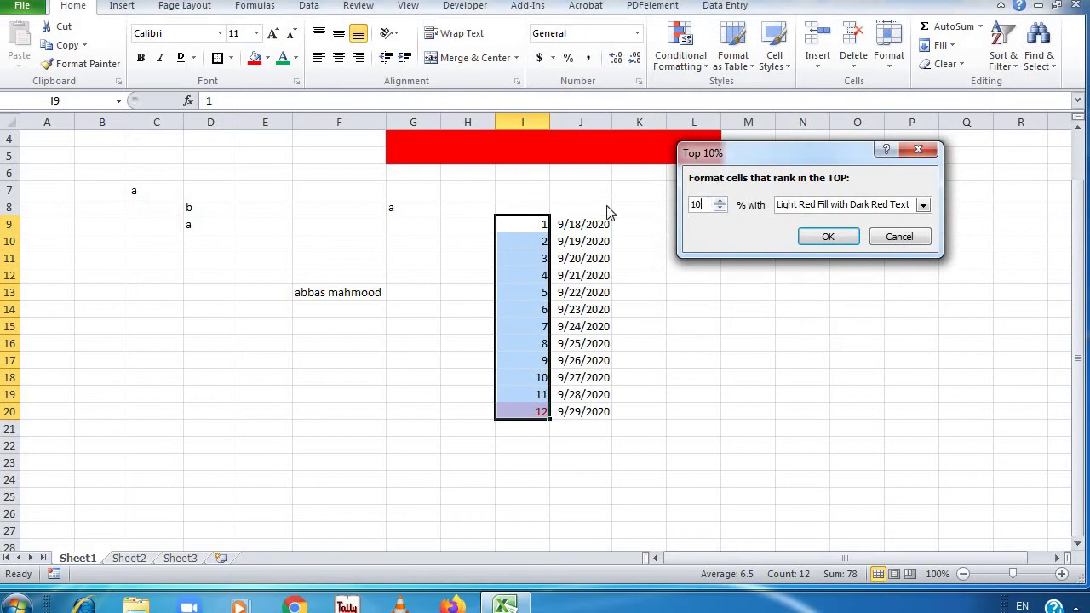
type("50")
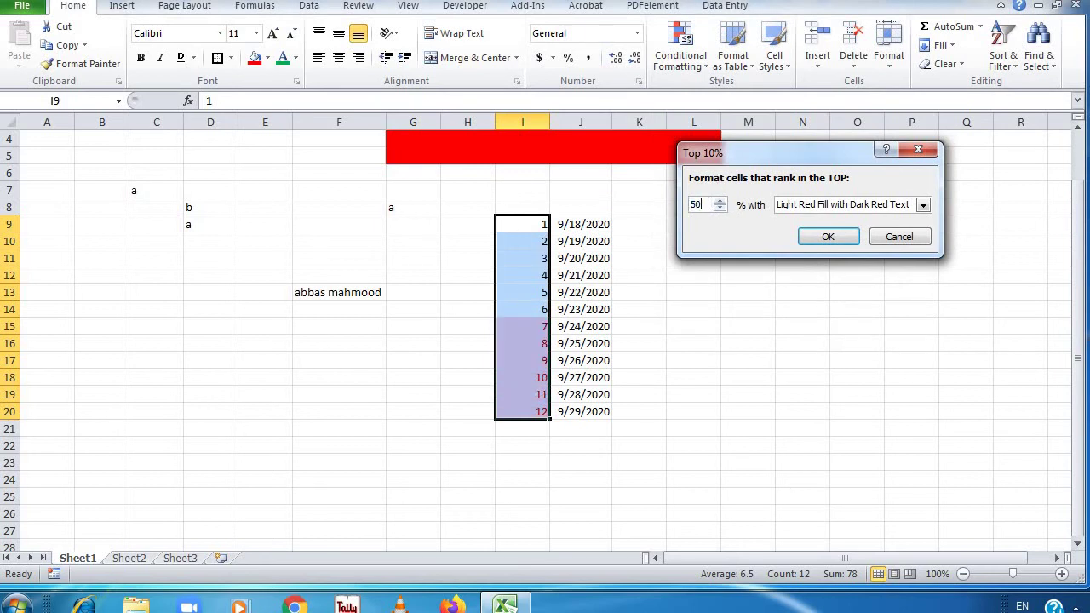
key("BackSpace")
key("BackSpace")
type("100")
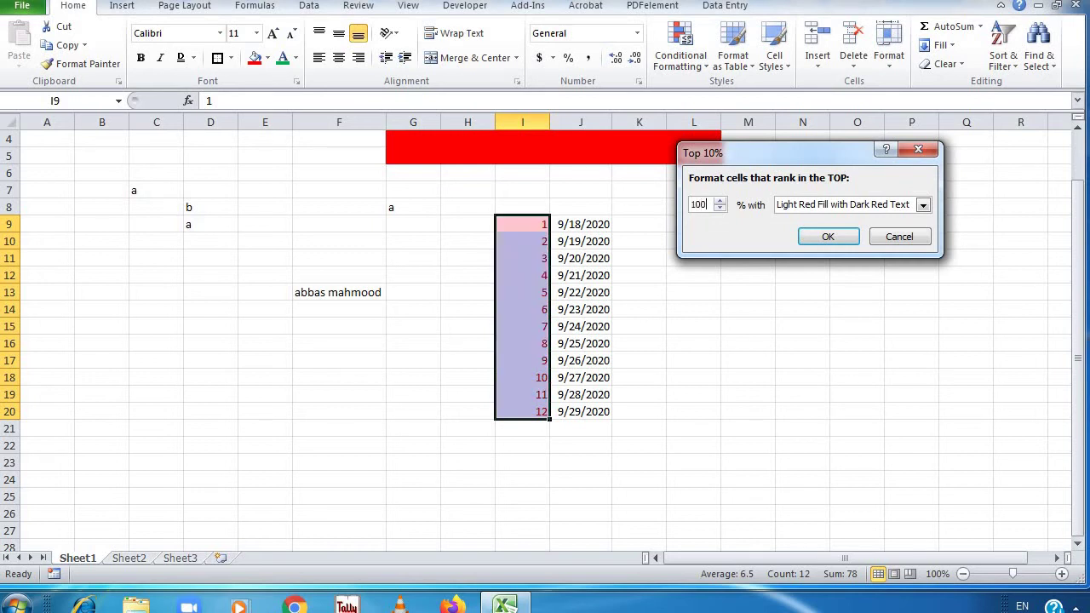
left_click(898, 237)
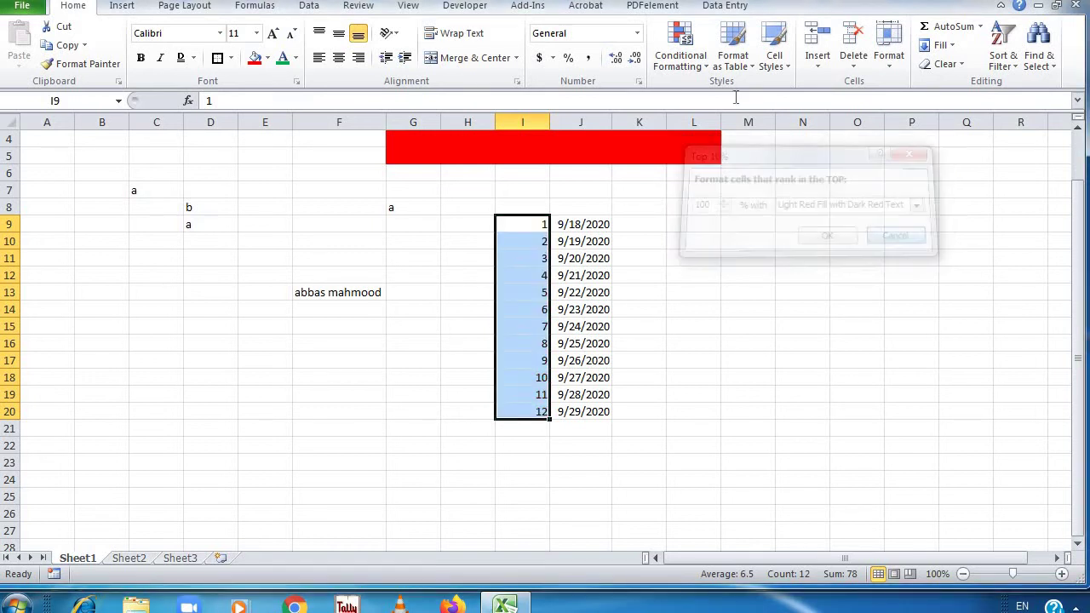
Preview a Bottom 10% rule at 0% and 100%, cancel it, and close the Conditional Formatting menu
left_click(681, 49)
mouse_move(747, 129)
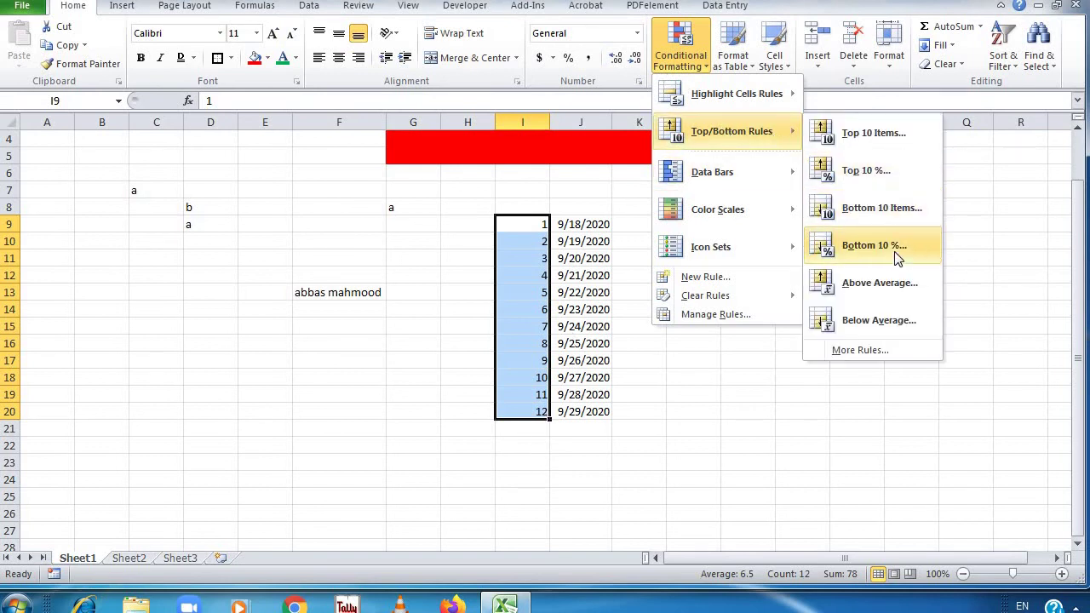
left_click(893, 249)
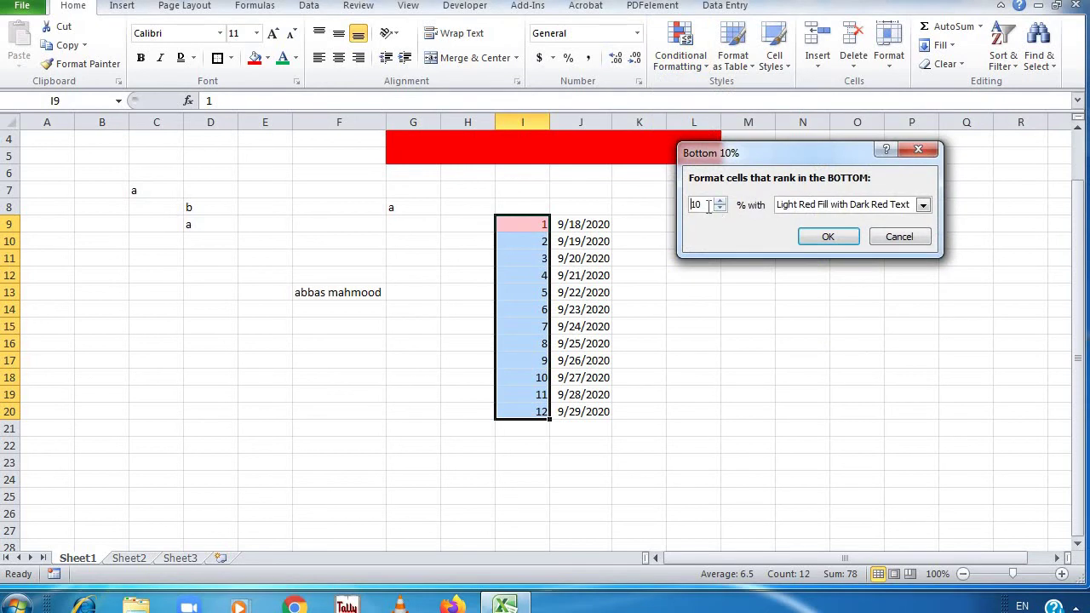
type("0")
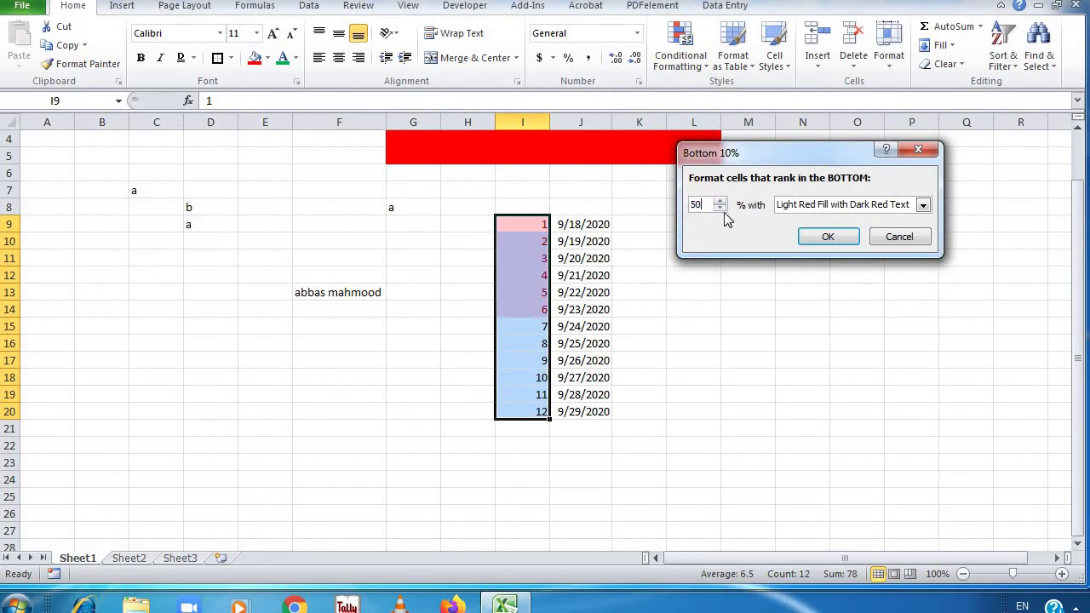
left_click_drag(704, 204, 623, 189)
type("100")
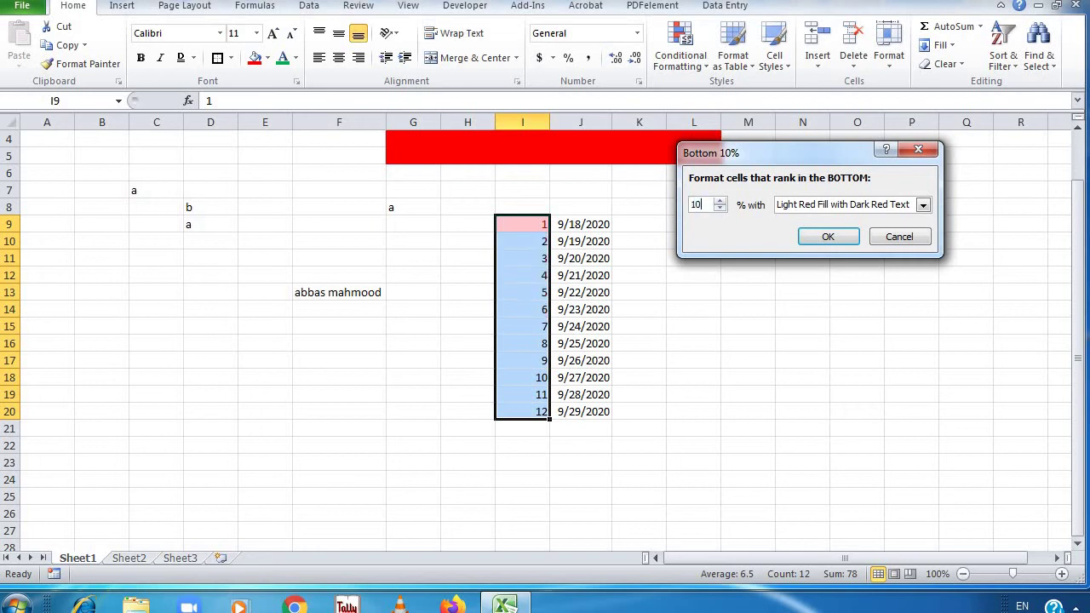
left_click(918, 150)
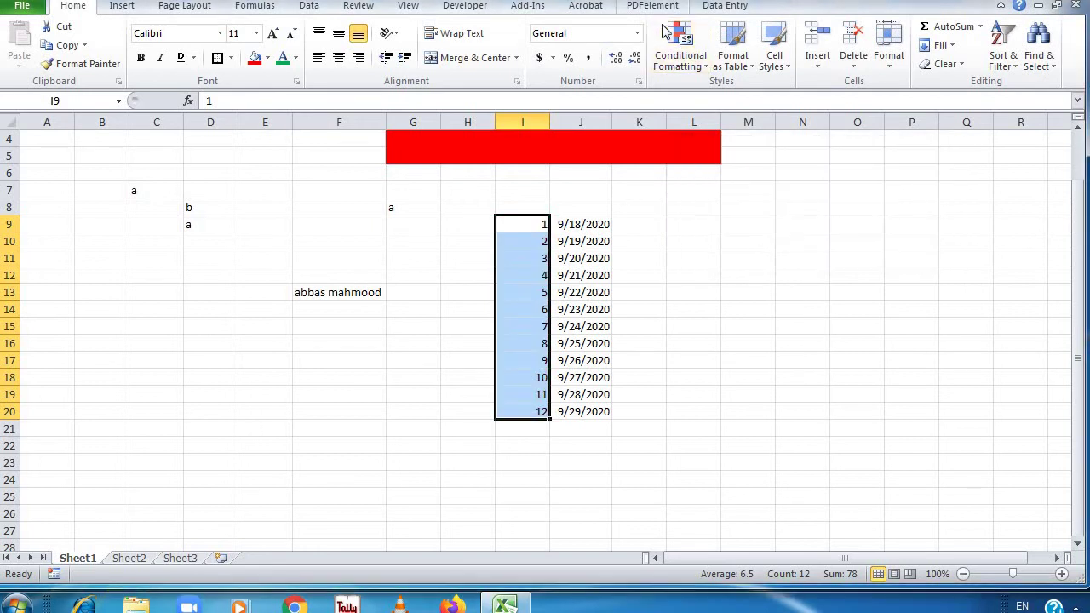
left_click(687, 61)
mouse_move(738, 134)
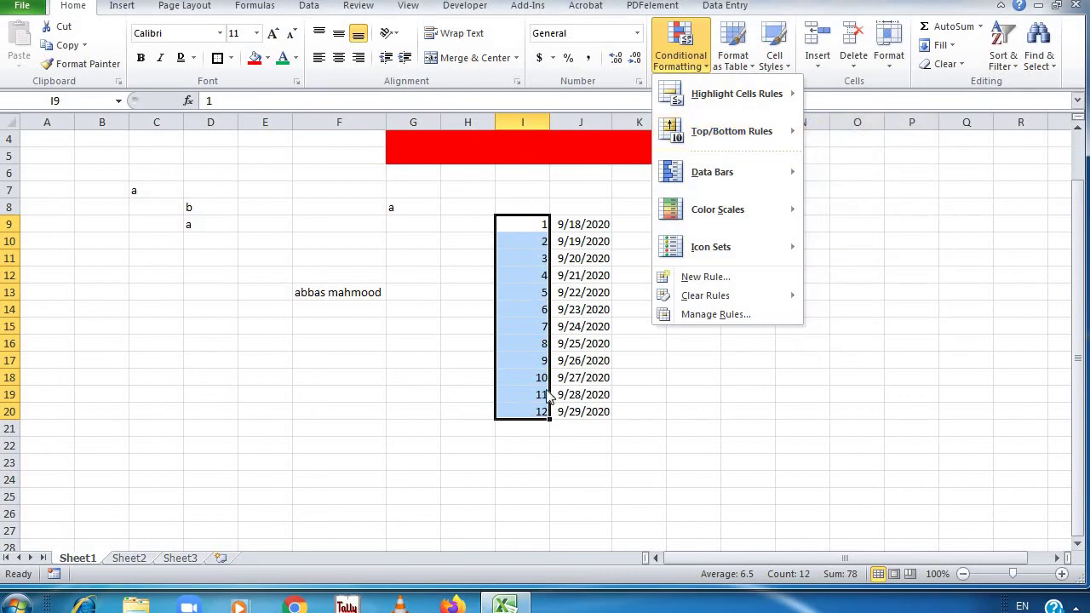
left_click(596, 468)
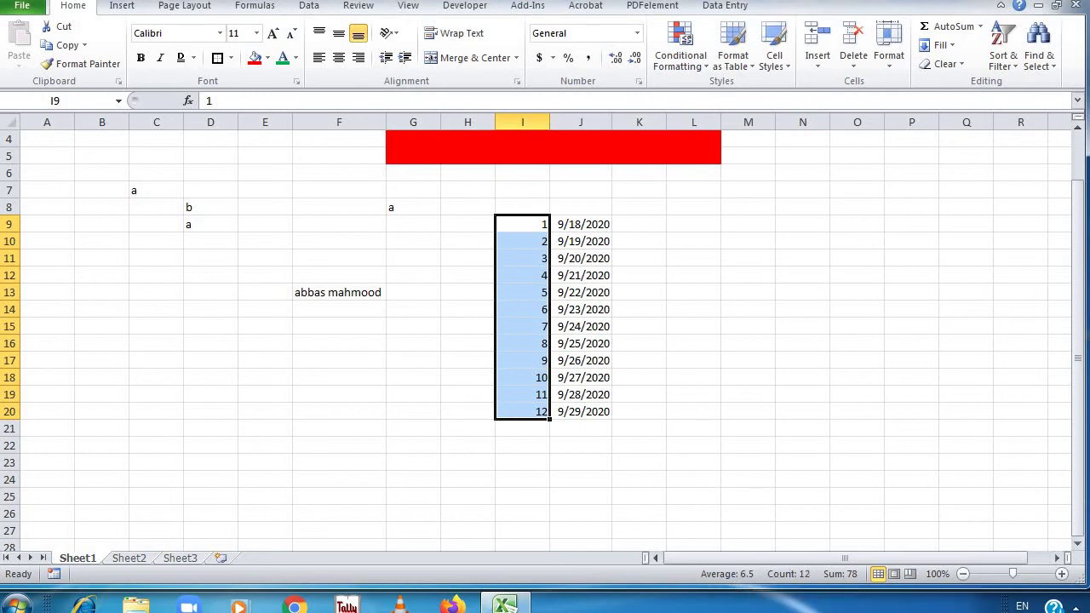
Preview Above Average highlighting on the 1–12 numbers and cancel it
left_click(688, 62)
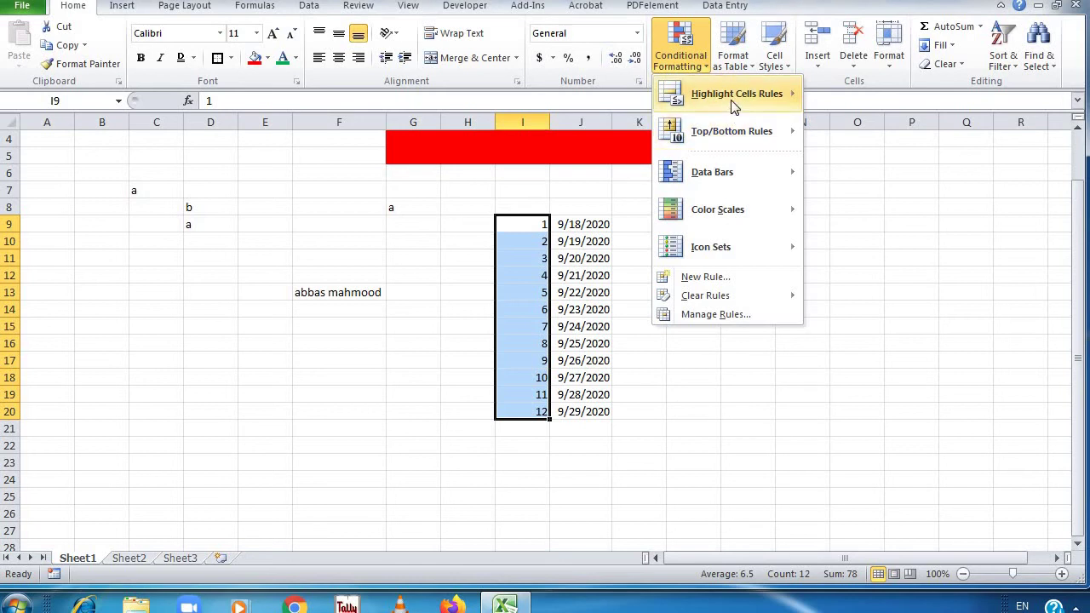
mouse_move(737, 95)
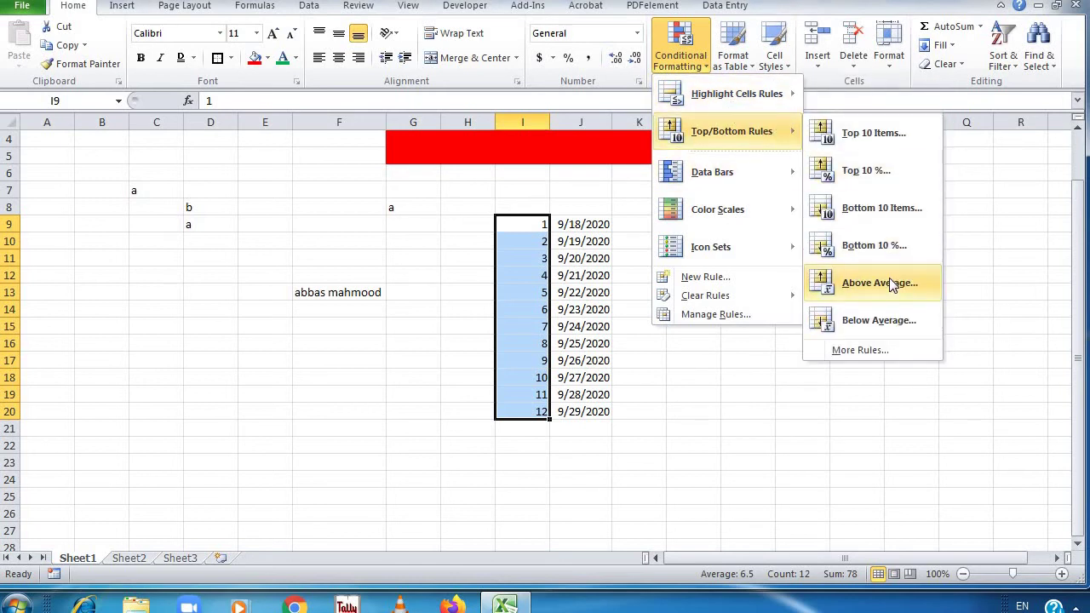
left_click(889, 281)
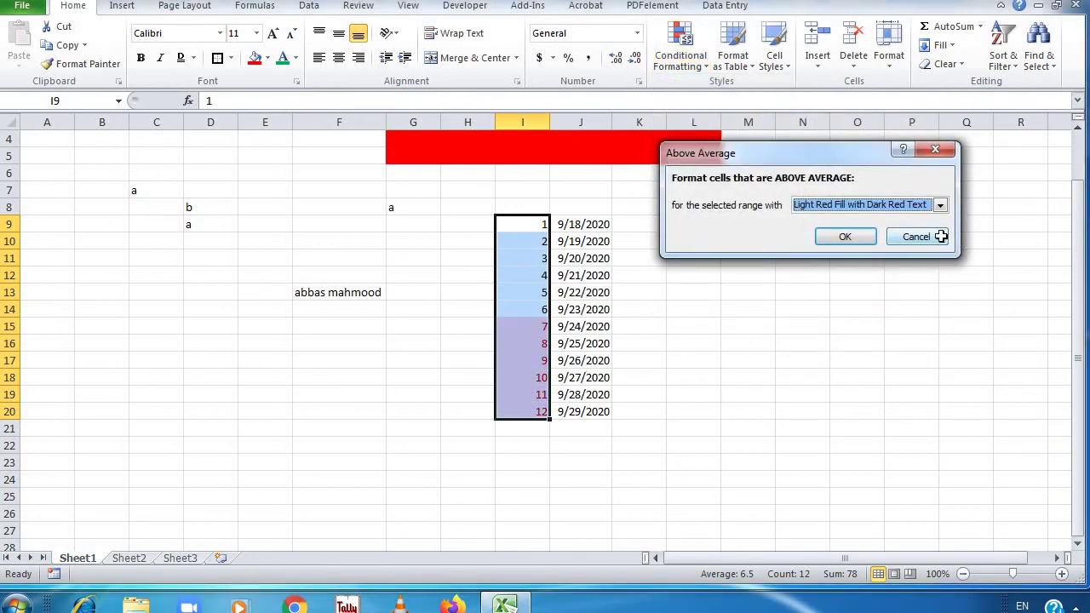
left_click(916, 237)
Preview Below Average highlighting on the numbers and cancel it
left_click(681, 55)
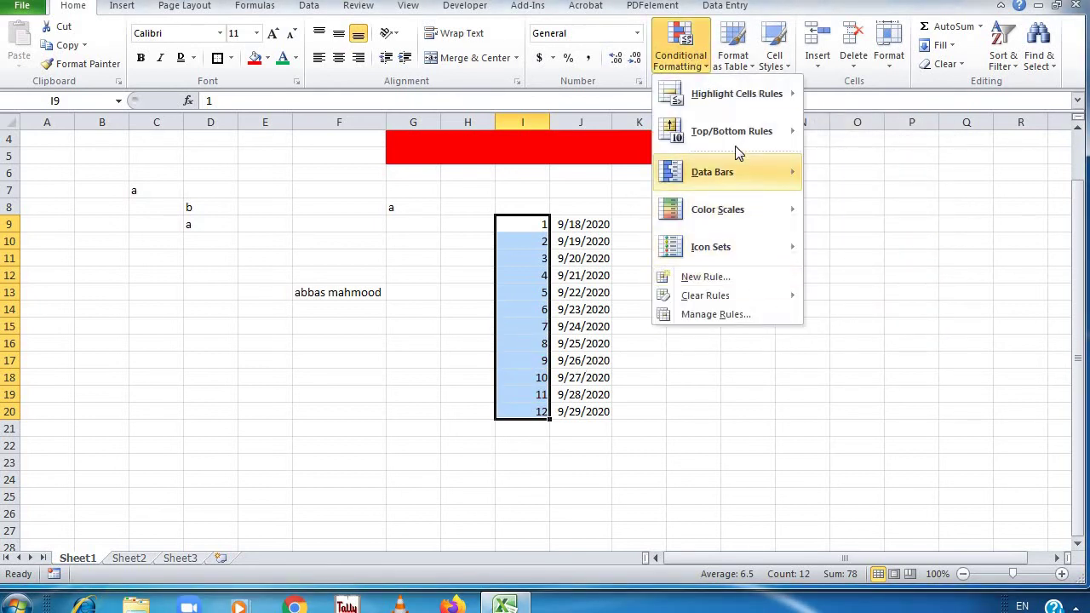
mouse_move(741, 131)
left_click(870, 332)
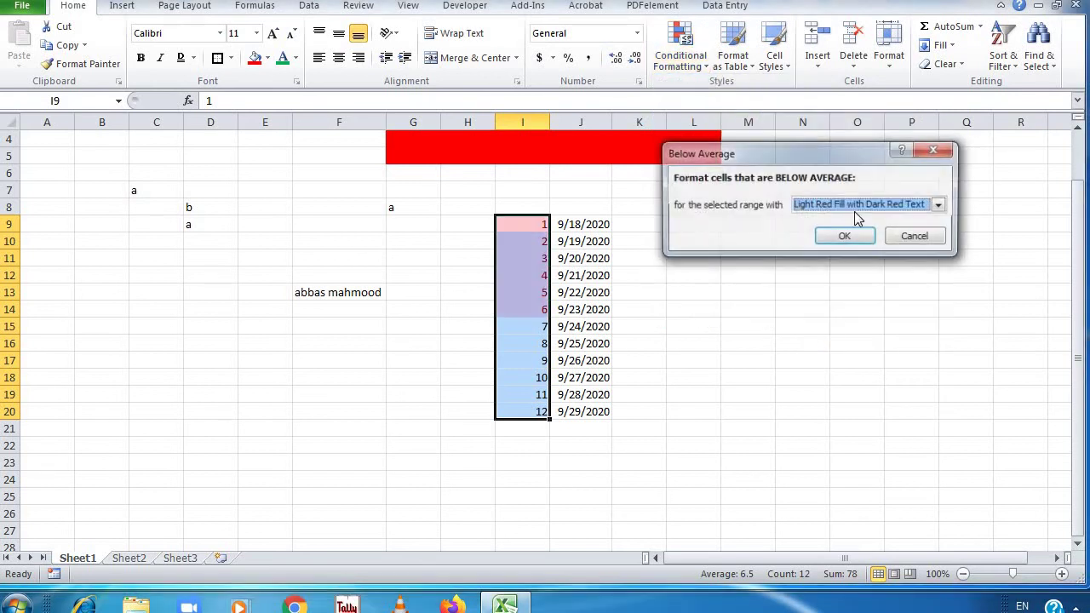
left_click(916, 236)
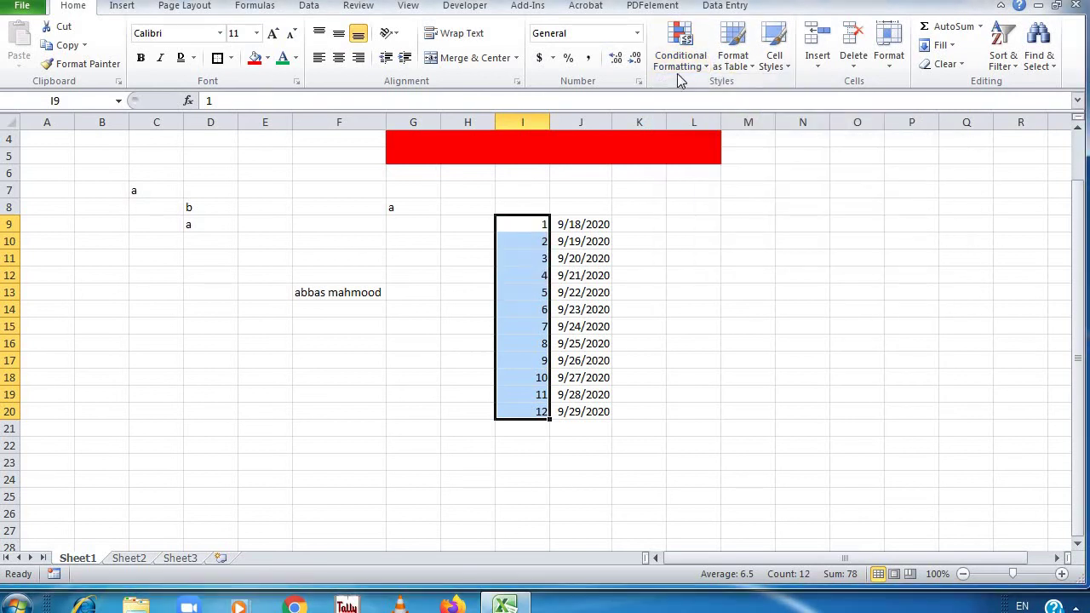
left_click(681, 64)
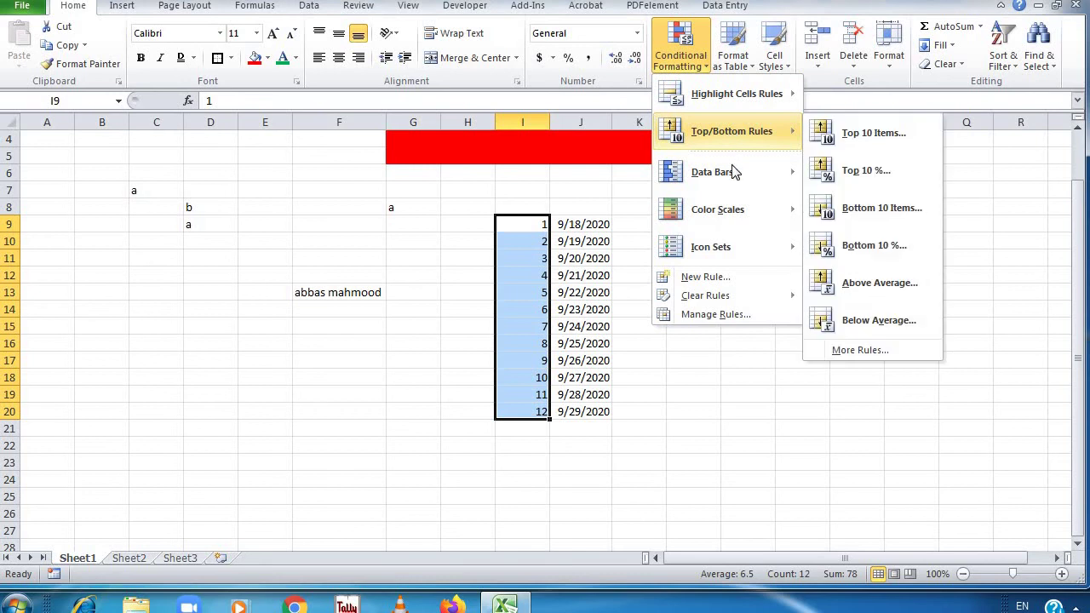
Live-preview Data Bars, Color Scales and the 3 Symbols (Circled) icon set on I9:I20
mouse_move(736, 170)
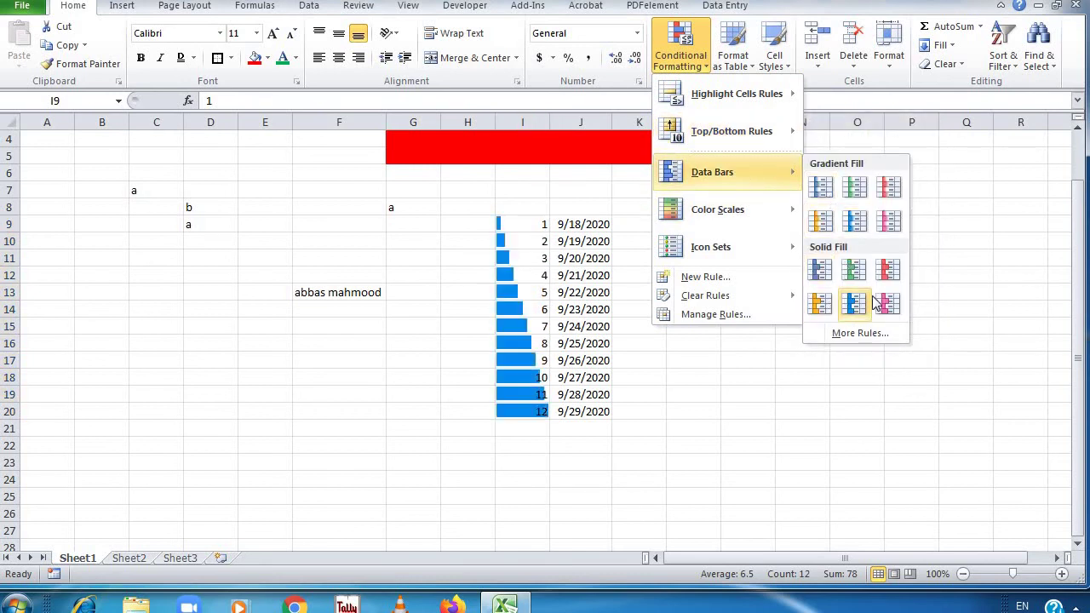
mouse_move(730, 207)
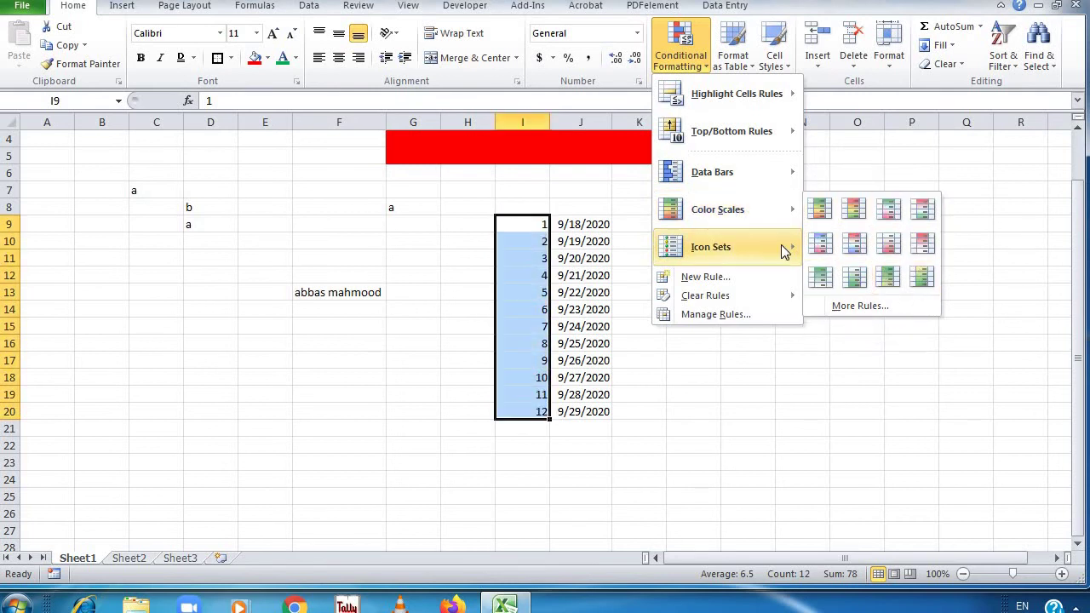
mouse_move(781, 245)
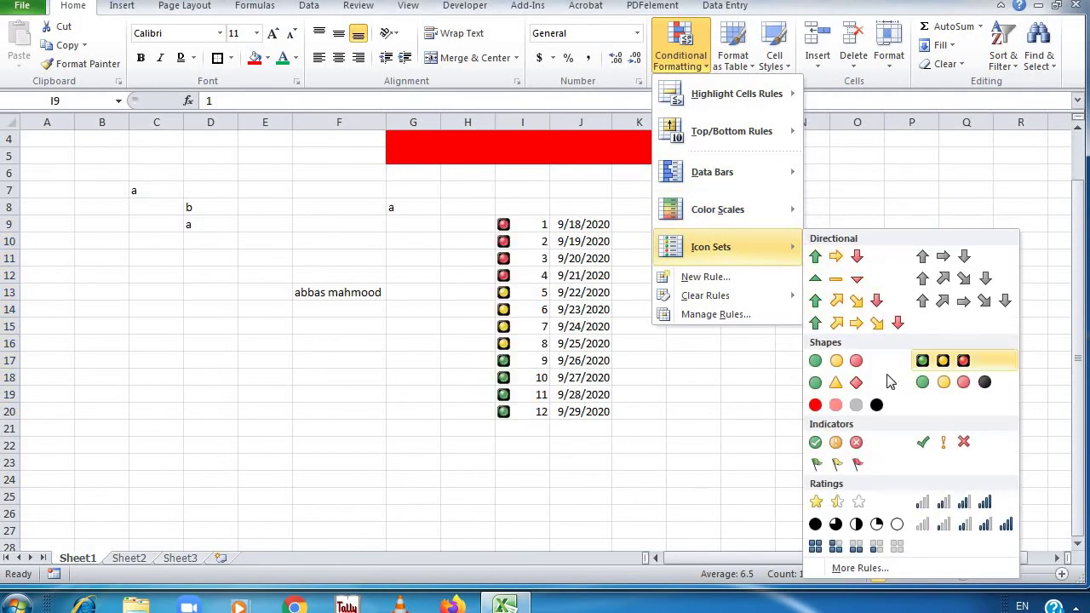
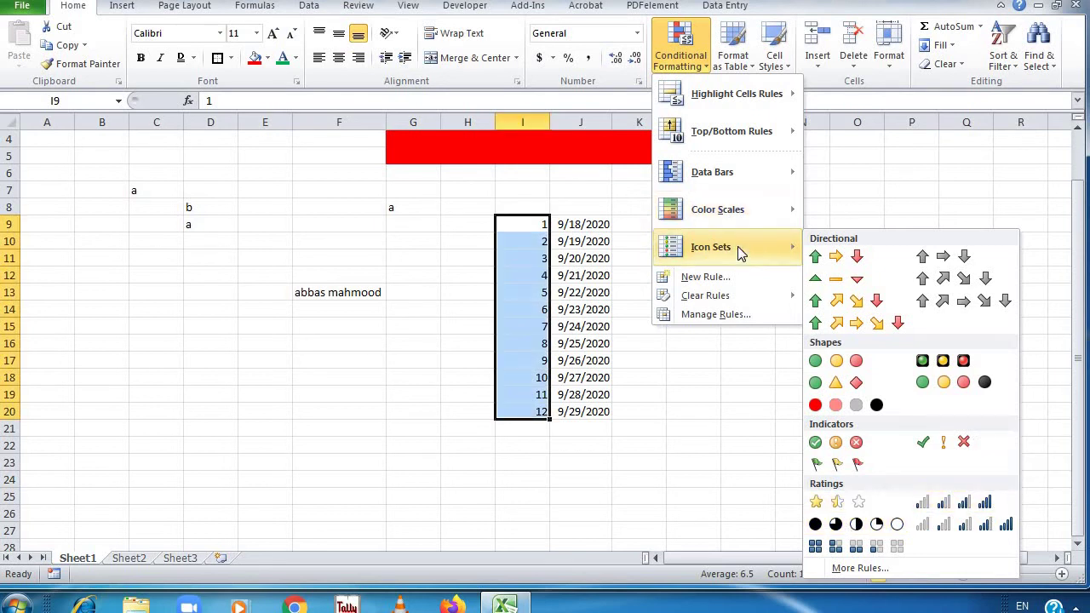
Dismiss the conditional formatting menu unused and select the numbers and dates in I9:J20
left_click(838, 193)
left_click(640, 259)
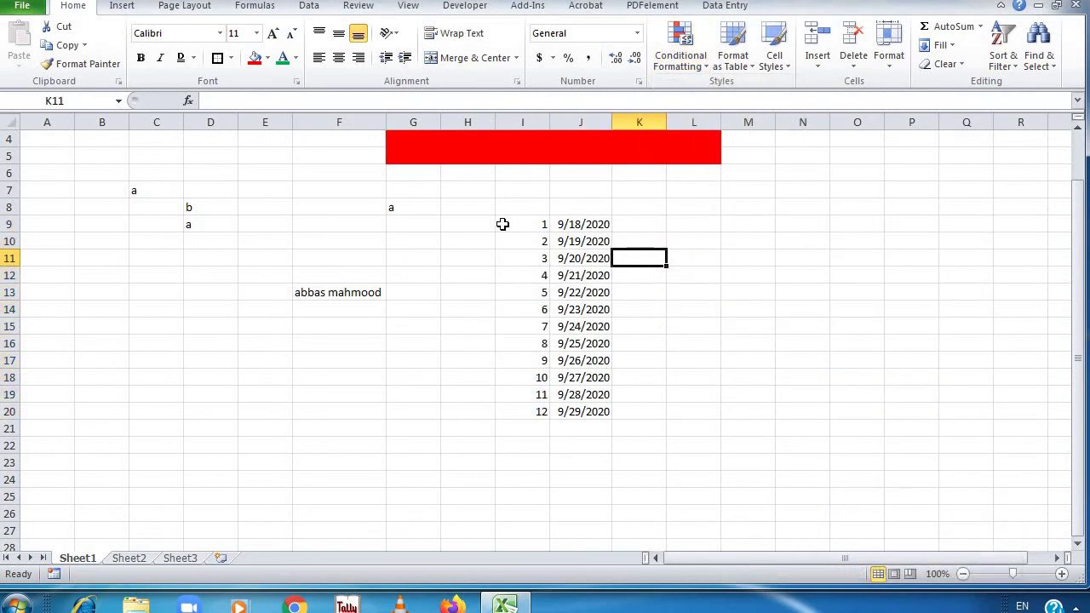
left_click_drag(533, 228, 569, 414)
Format I9:J20 as a table with a dark blue style, confirming the range
left_click(732, 68)
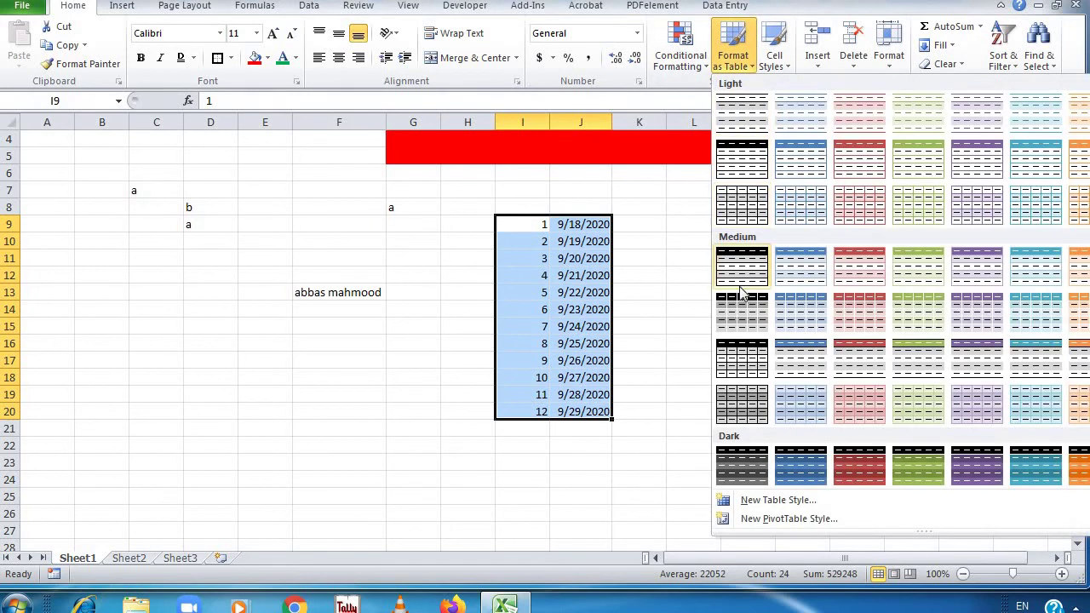
left_click(784, 465)
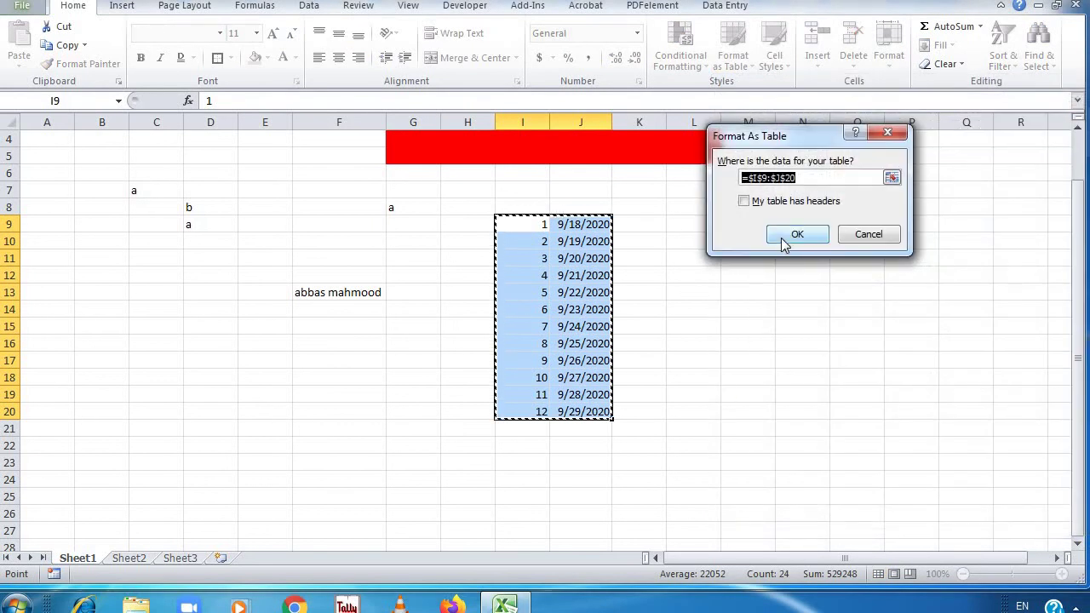
left_click(784, 238)
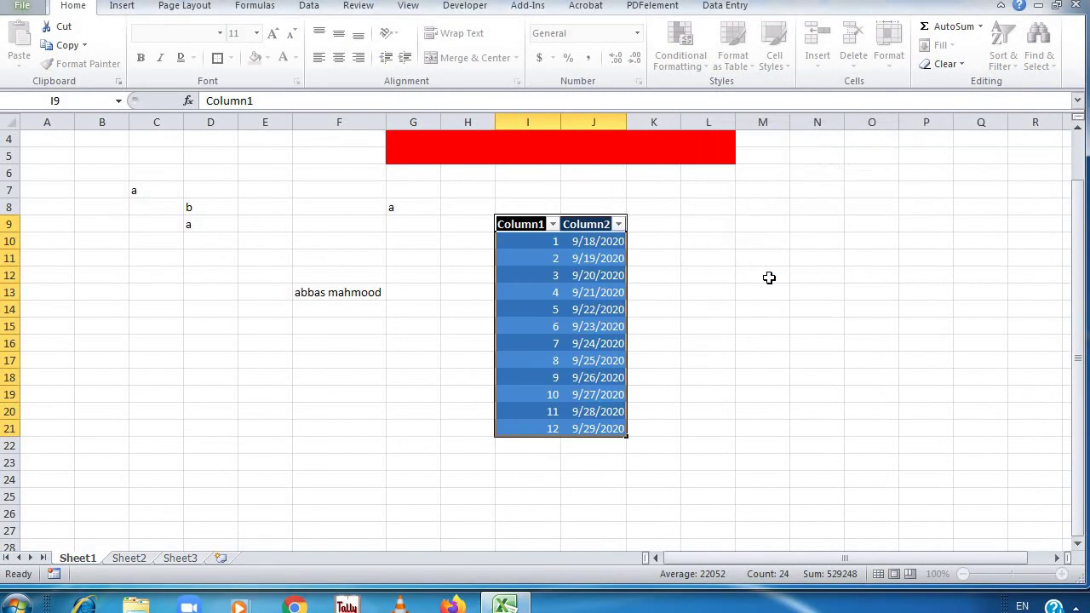
Rename the Column1 and Column2 headers to sr.no and Date
left_click(542, 224)
double_click(541, 225)
left_click_drag(543, 225, 484, 223)
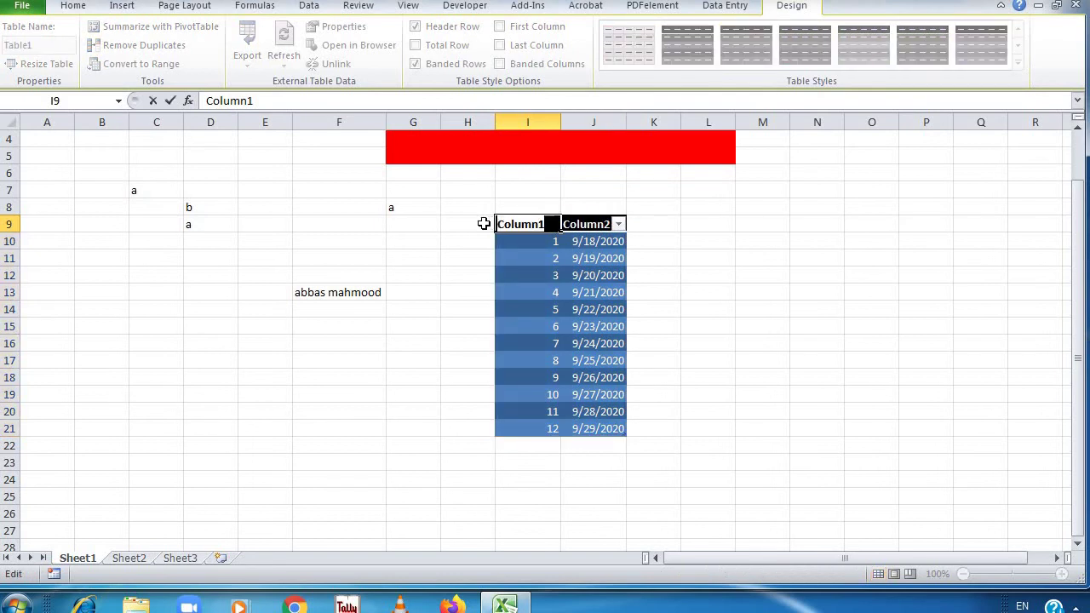
type("sr.no")
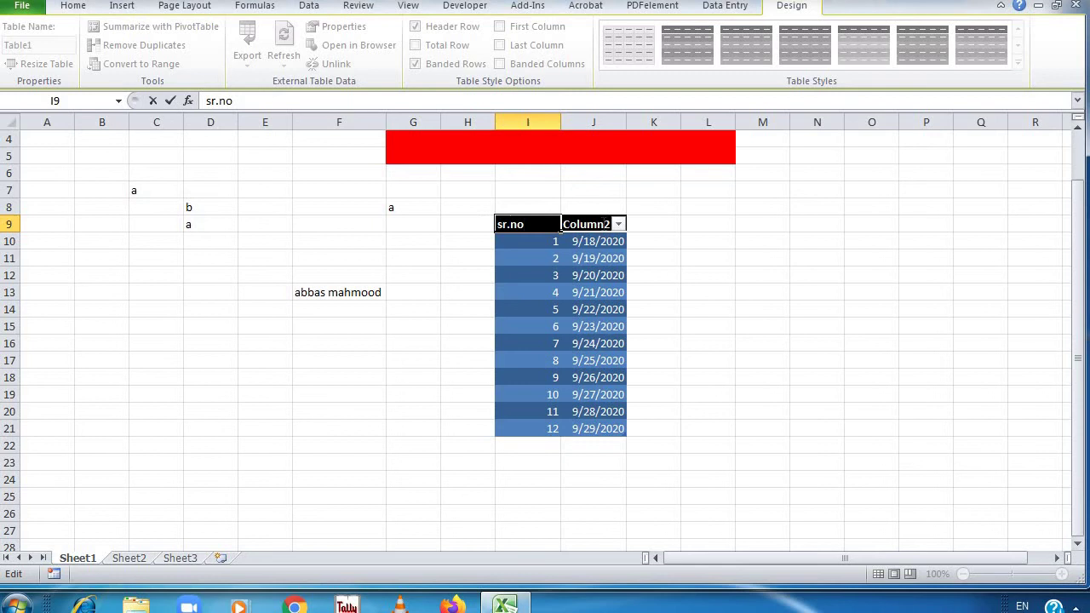
key("Tab")
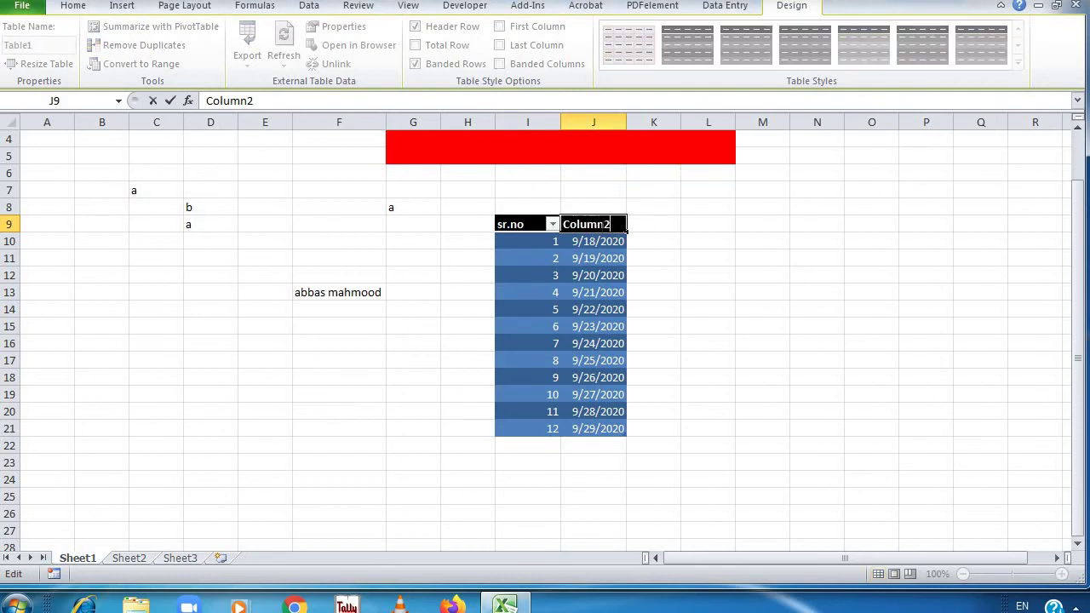
left_click_drag(611, 224, 563, 227)
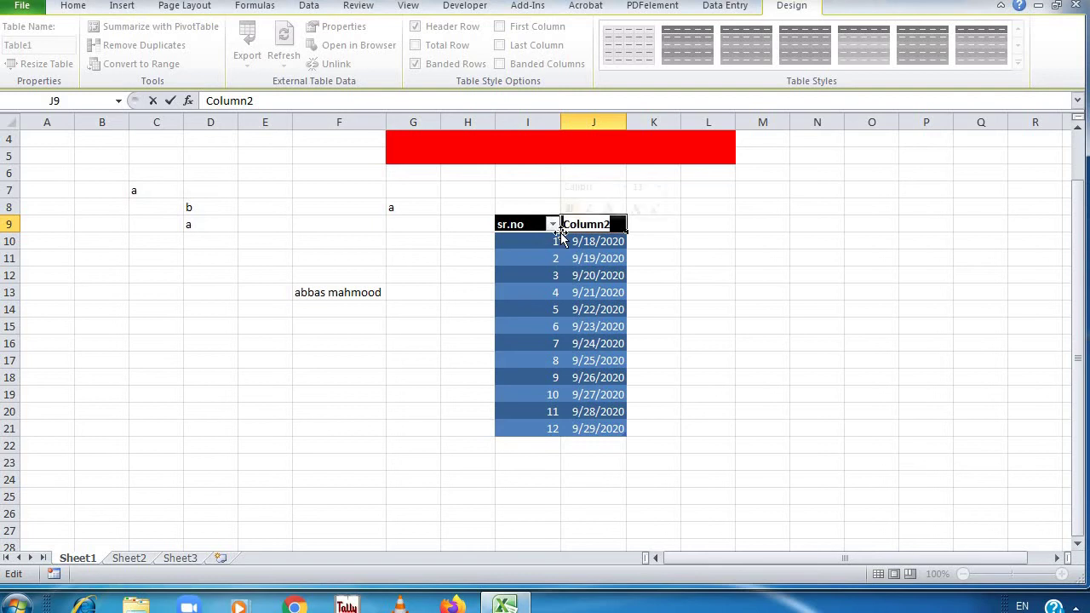
type("Date")
key("Return")
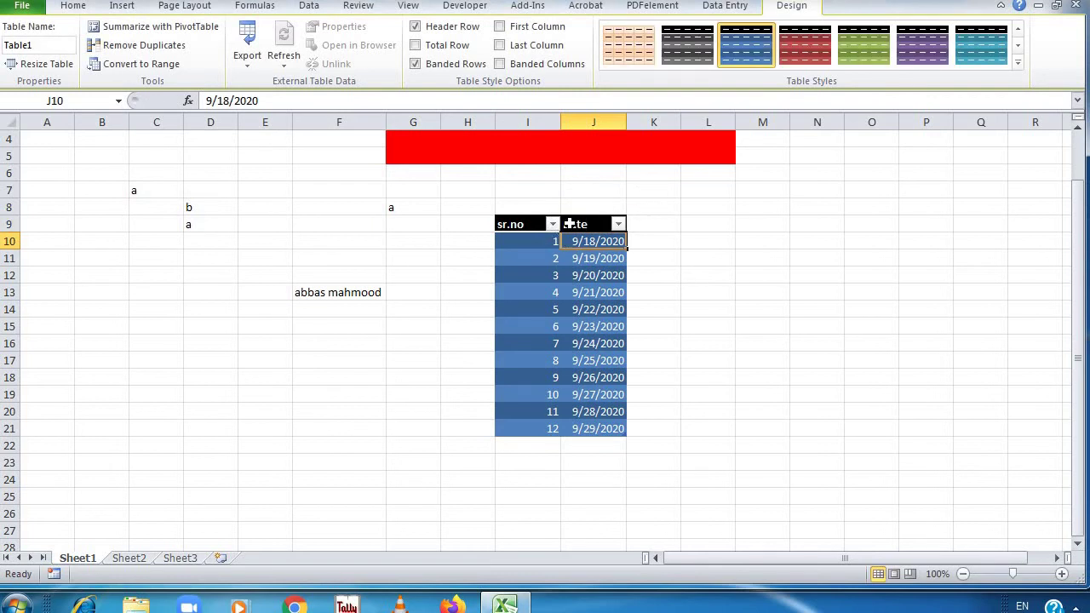
left_click(553, 224)
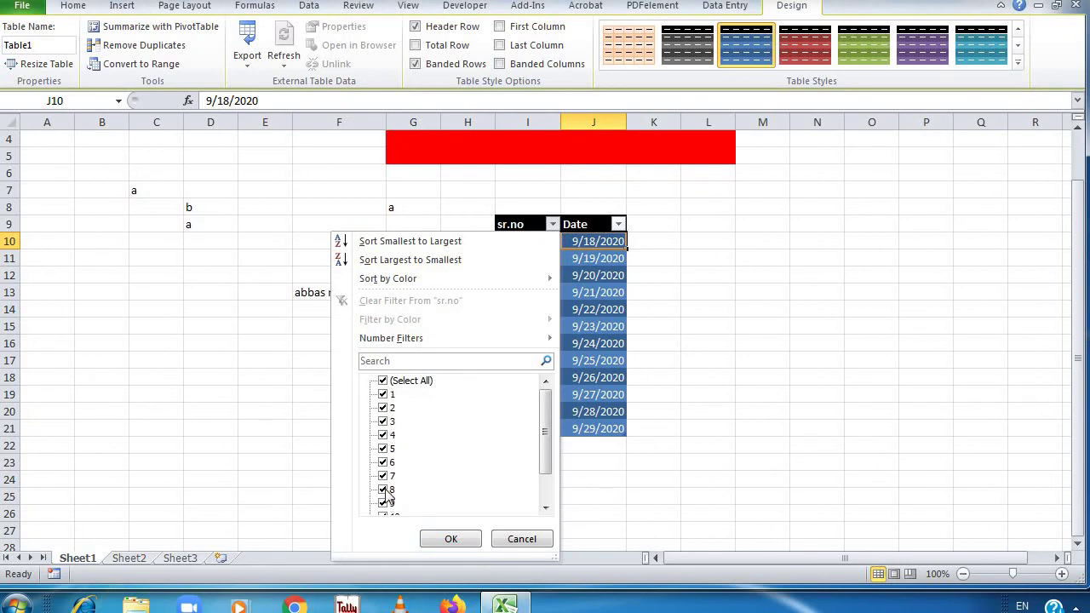
Filter sr.no to hide entry 7, then to show only entry 7
left_click(384, 477)
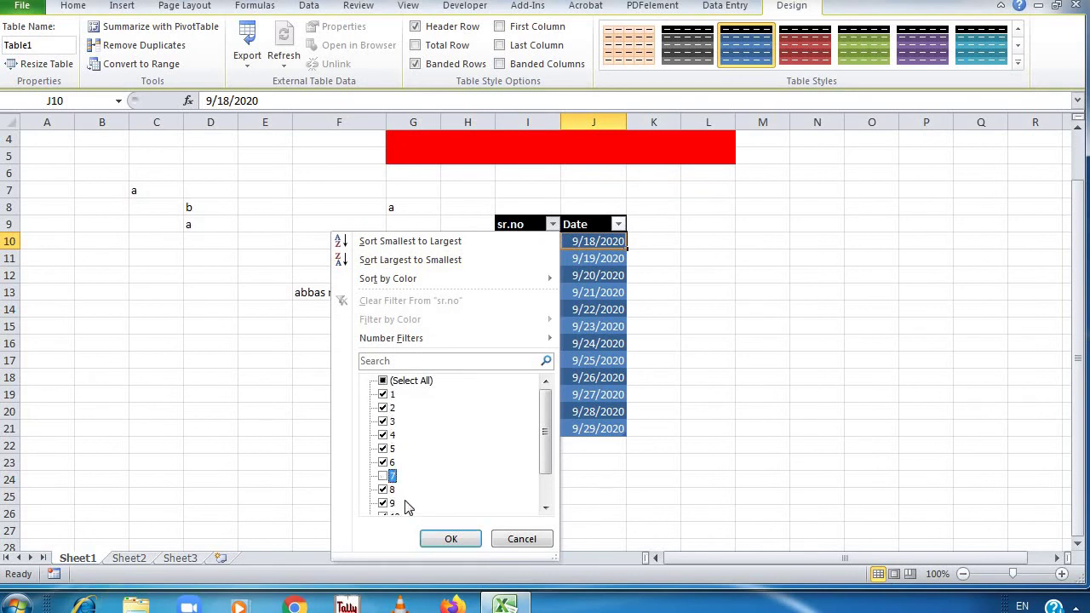
left_click(444, 538)
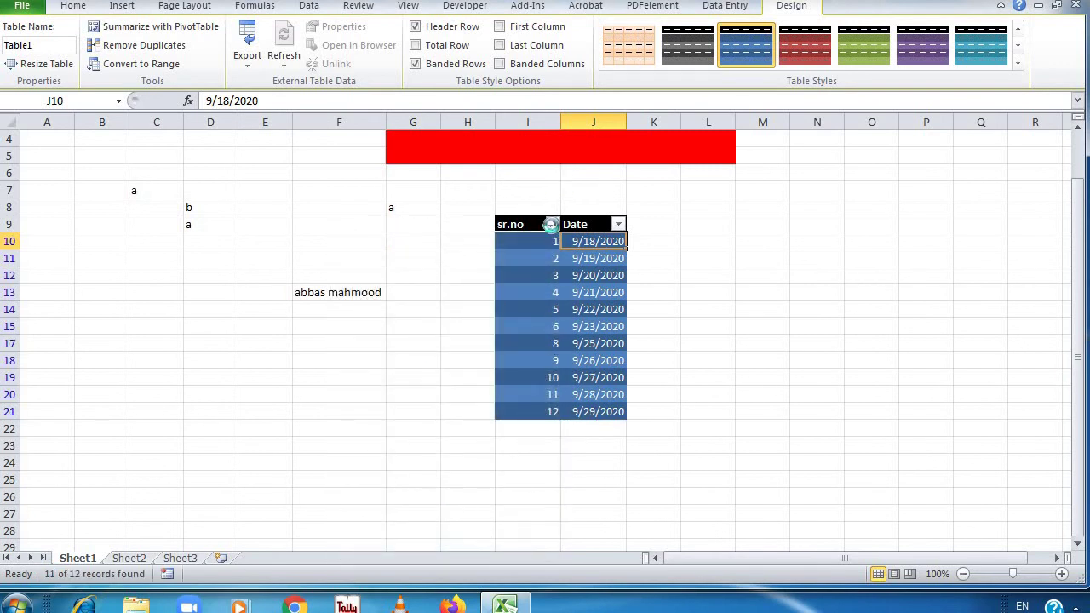
left_click(553, 224)
left_click(383, 382)
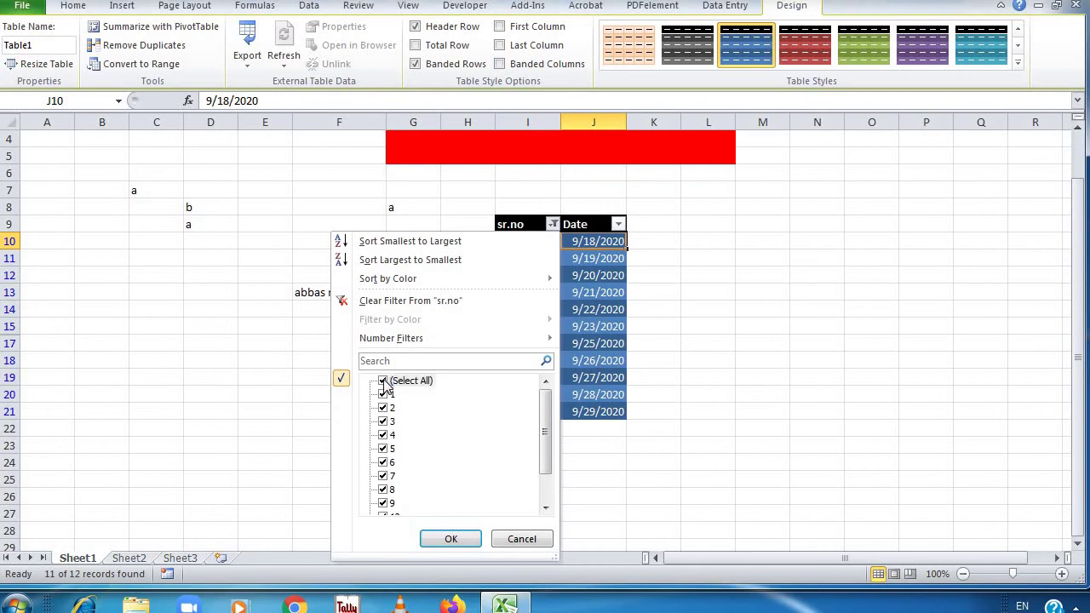
left_click(384, 381)
left_click(383, 476)
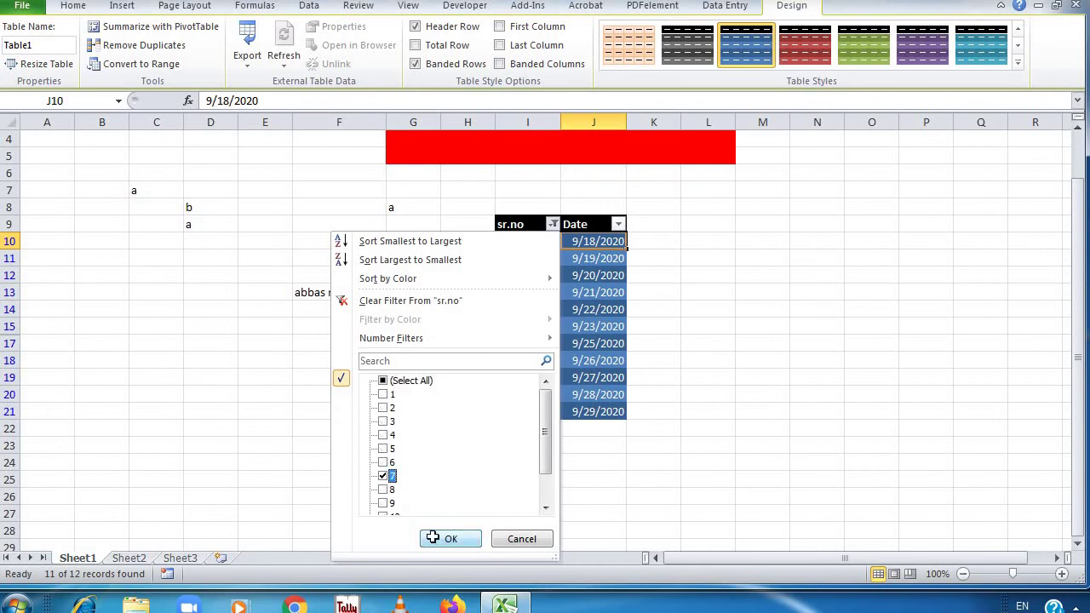
left_click(436, 539)
Reset the sr.no filter to Select All so all twelve rows show again
left_click(555, 239)
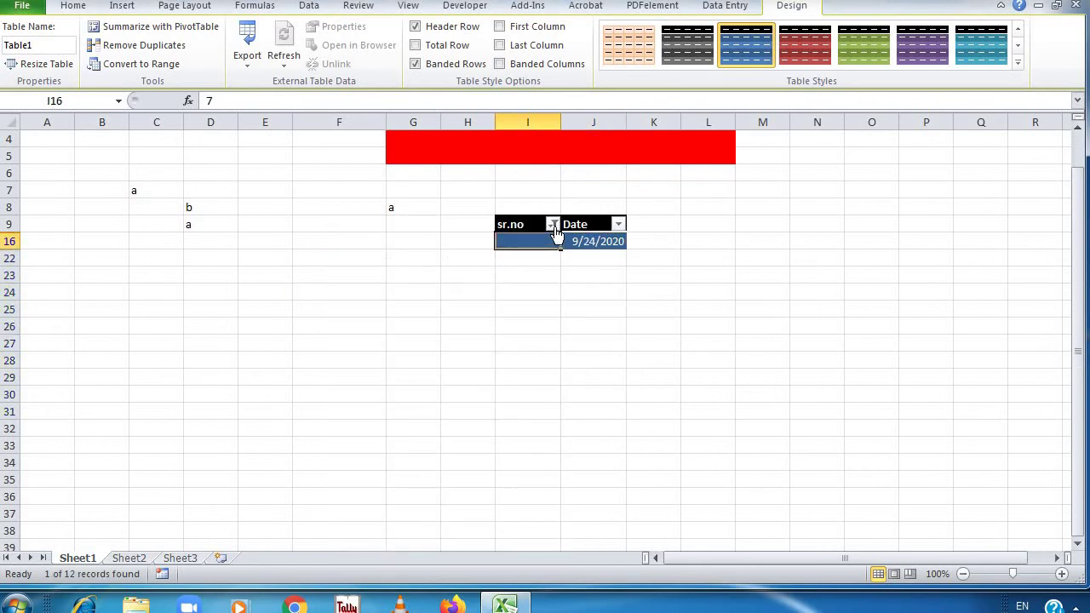
left_click(554, 224)
left_click(383, 382)
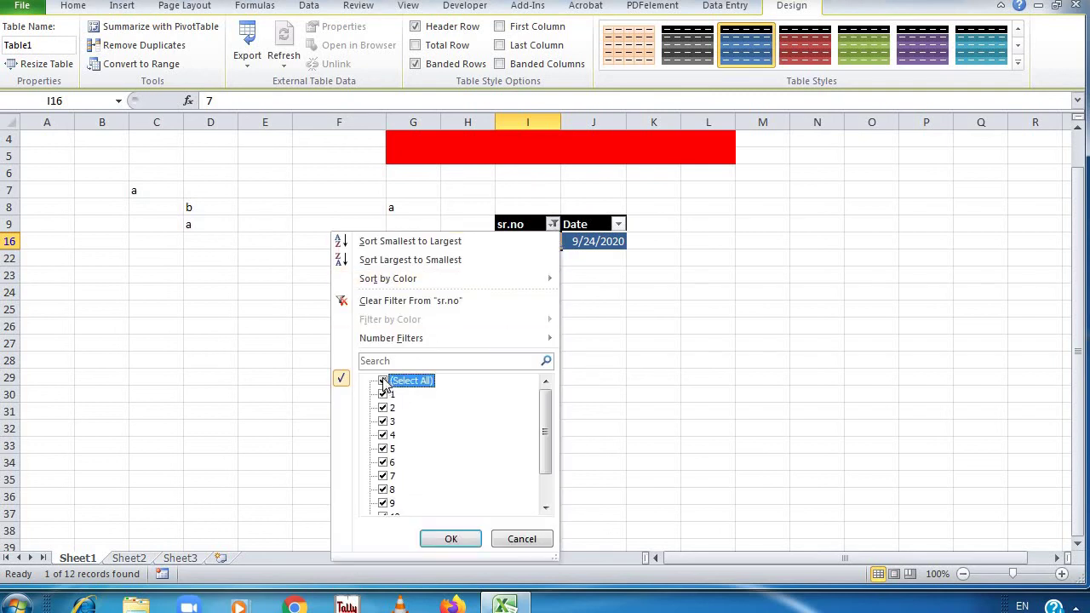
left_click(451, 539)
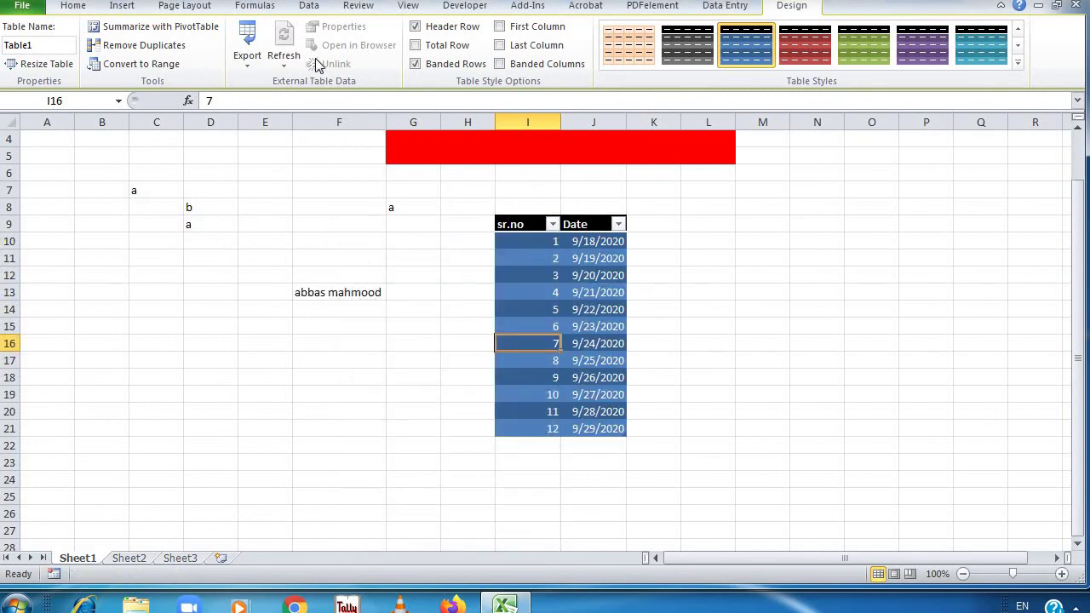
left_click(73, 6)
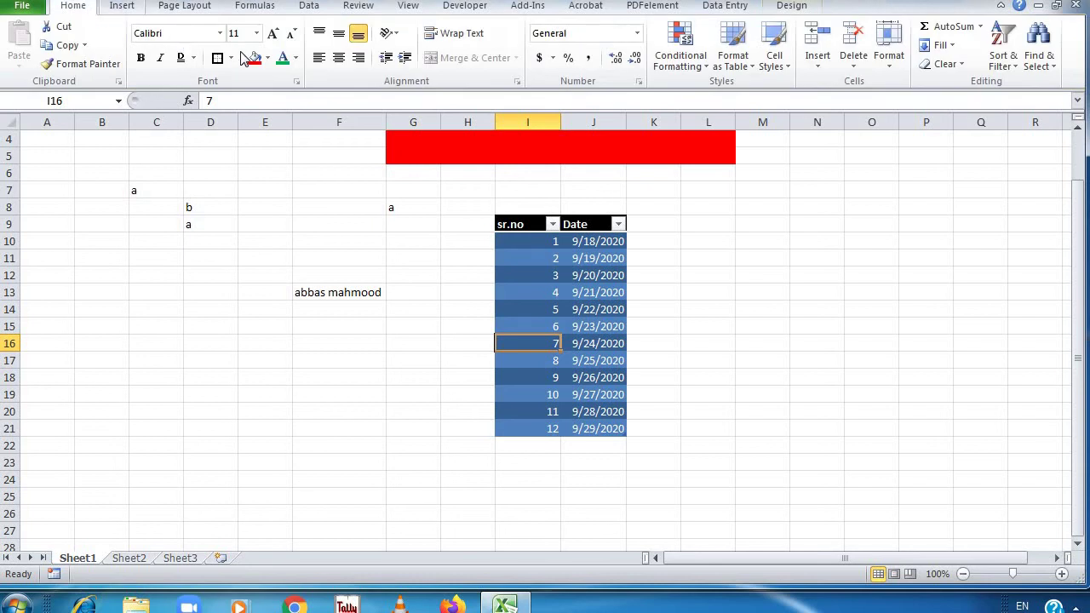
With F16 selected, open New Cell Style from Cell Styles and cancel it
left_click(380, 344)
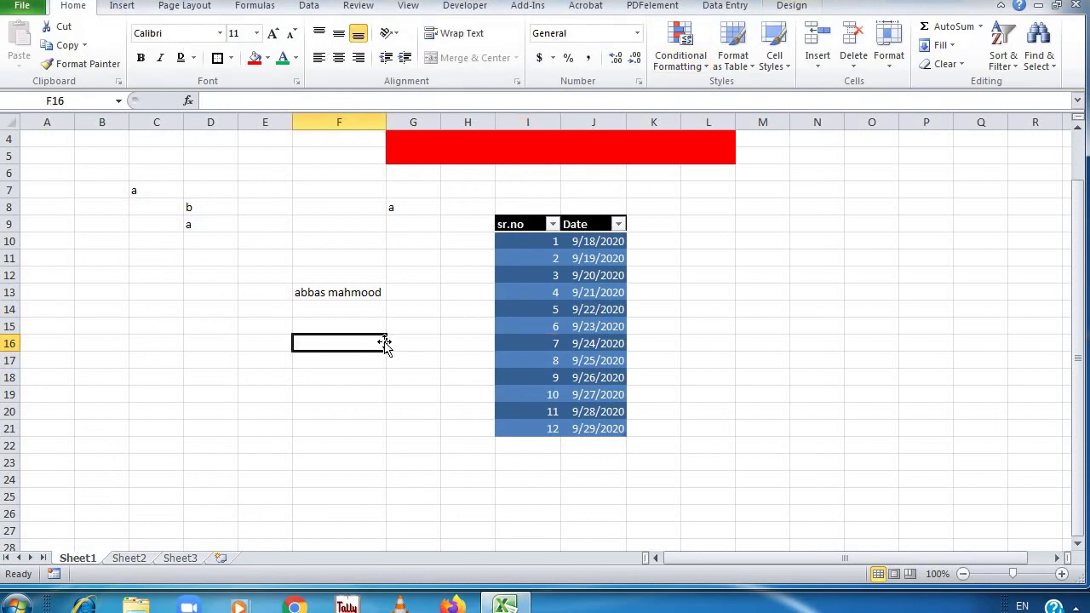
left_click(790, 60)
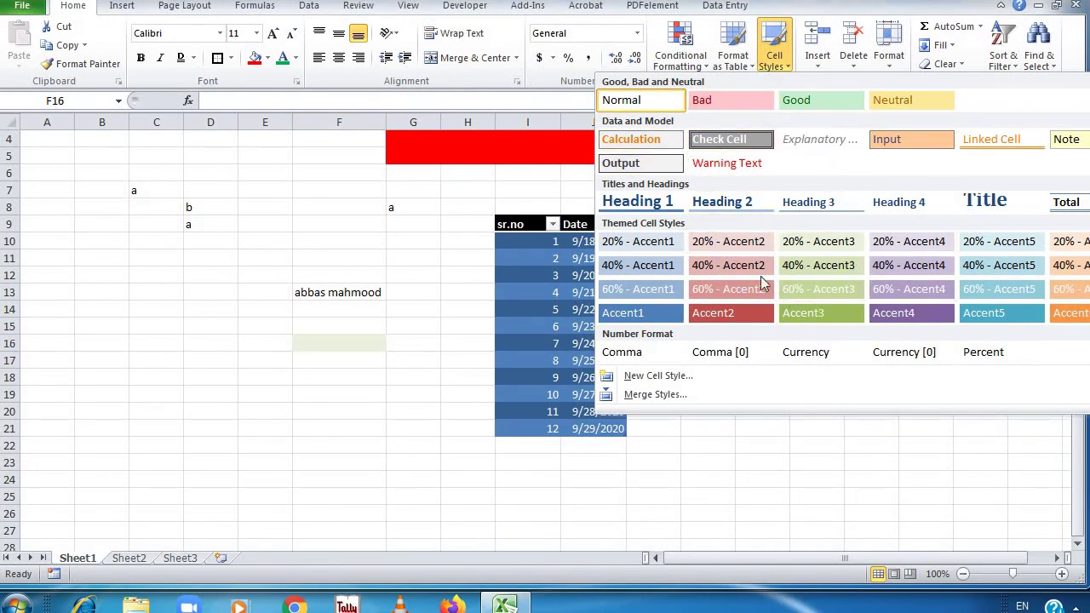
left_click(642, 378)
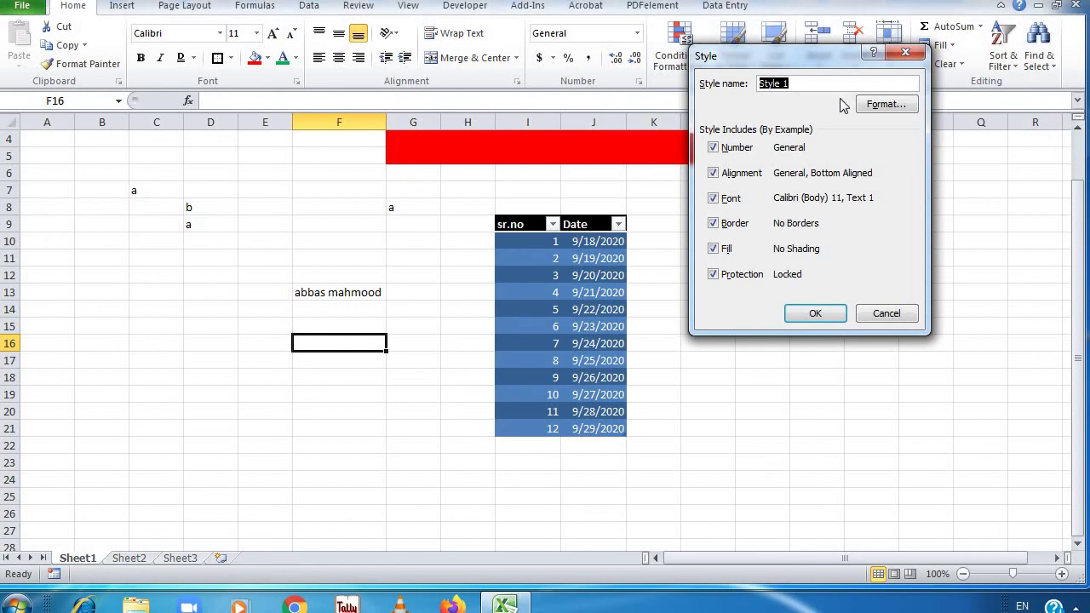
left_click(879, 318)
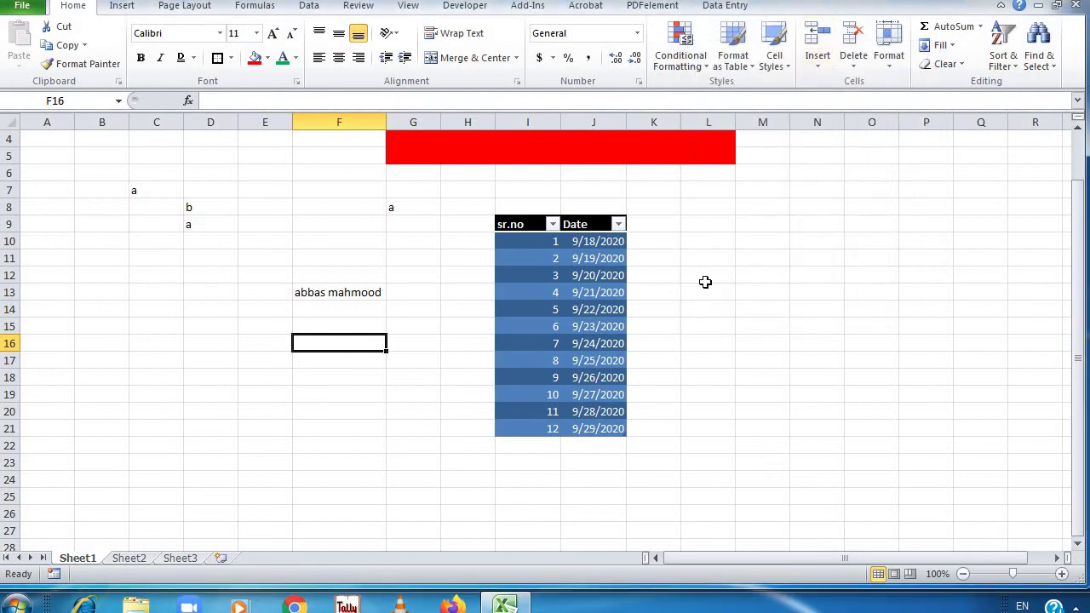
Select the 9/22/2020 date in J14 and bring up the Insert options
left_click(701, 277)
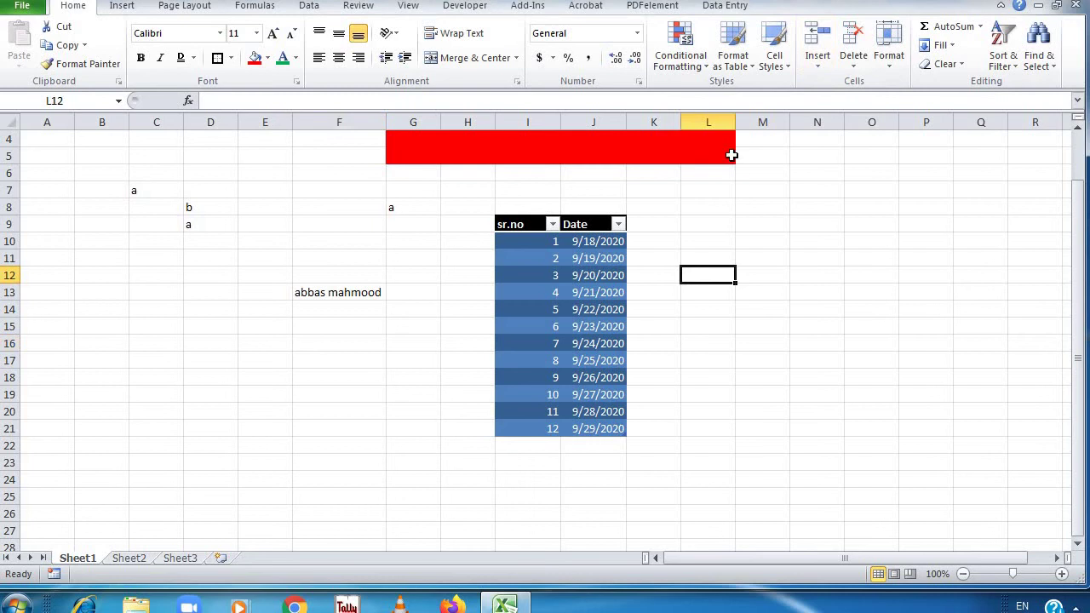
left_click(575, 306)
left_click(817, 63)
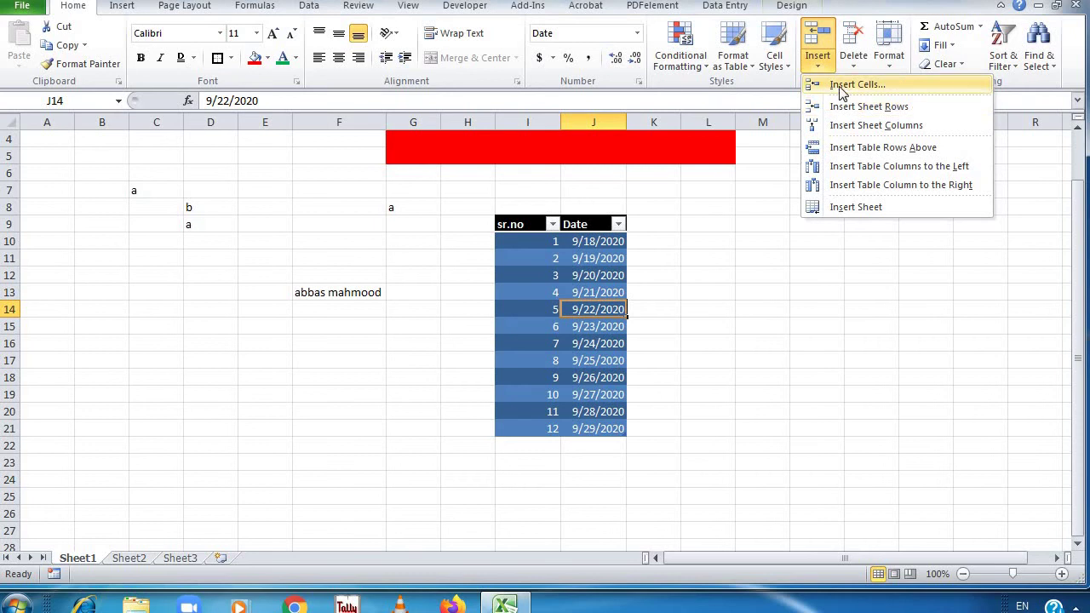
Insert blank table rows above entries 5 and 8, then undo them
left_click(840, 89)
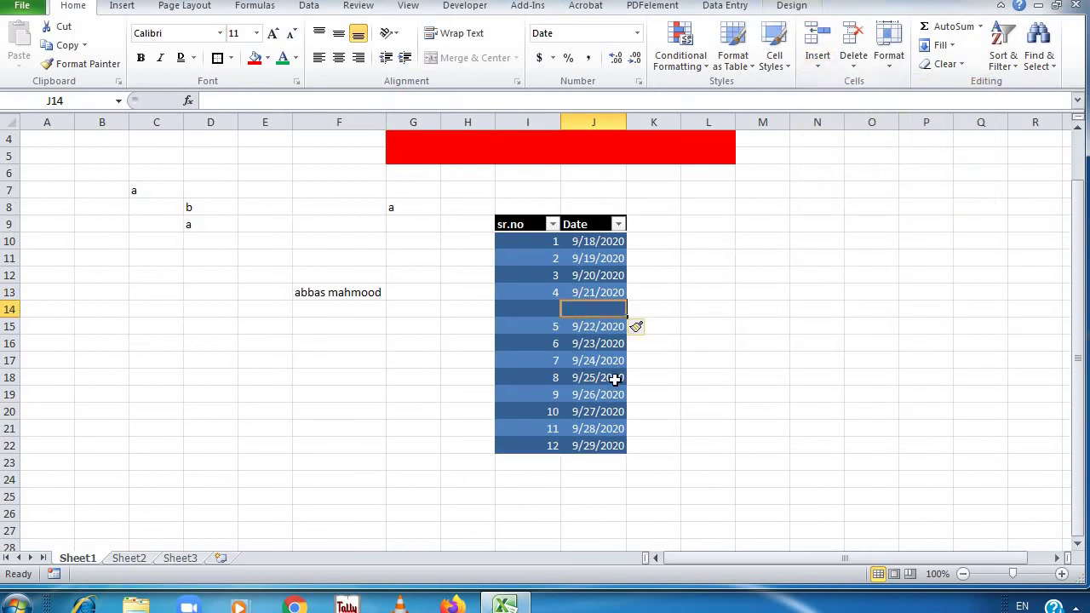
left_click(615, 381)
left_click(818, 60)
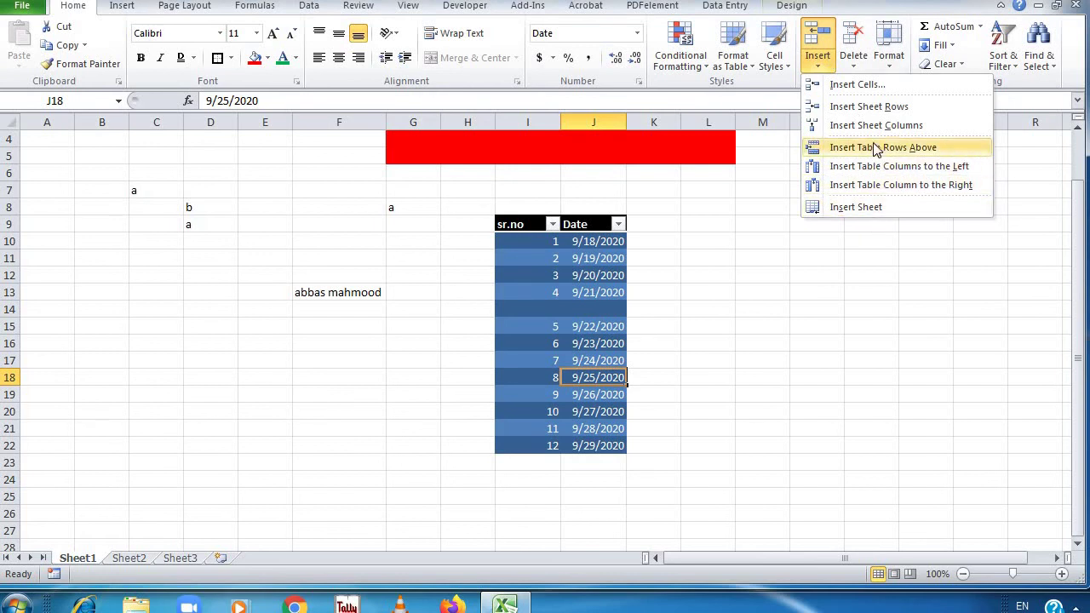
left_click(875, 107)
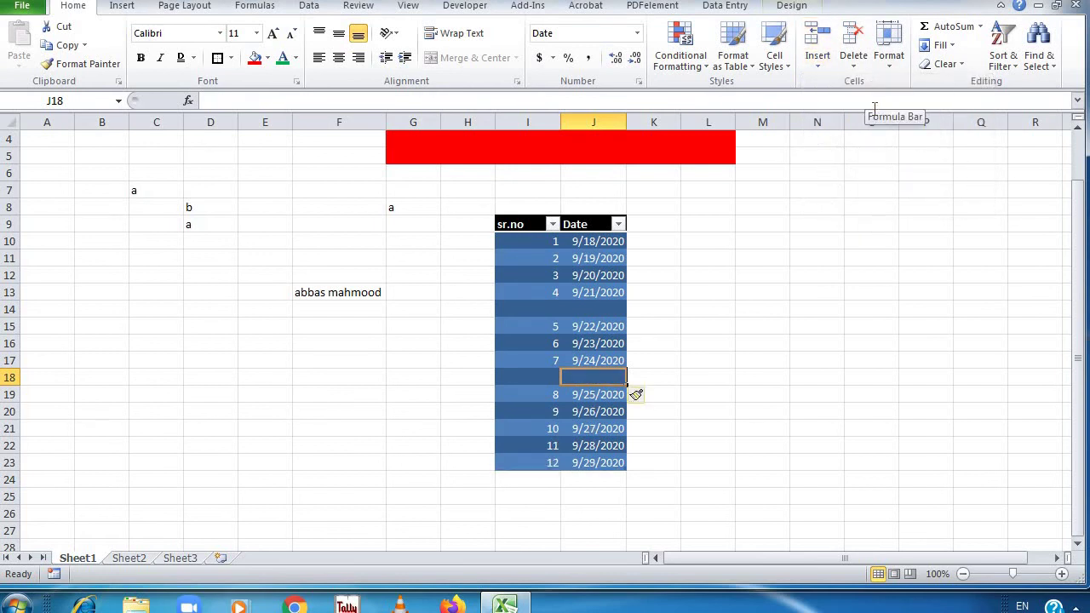
key("ctrl+z")
key("ctrl+z")
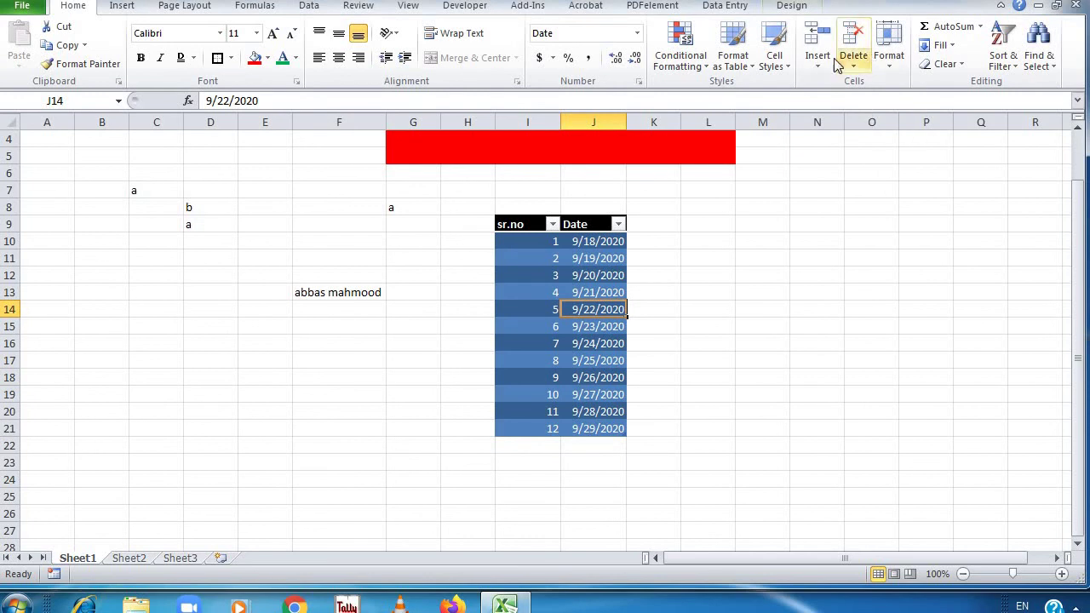
Insert a table column and undo it, then browse the Delete options
left_click(828, 64)
left_click(866, 124)
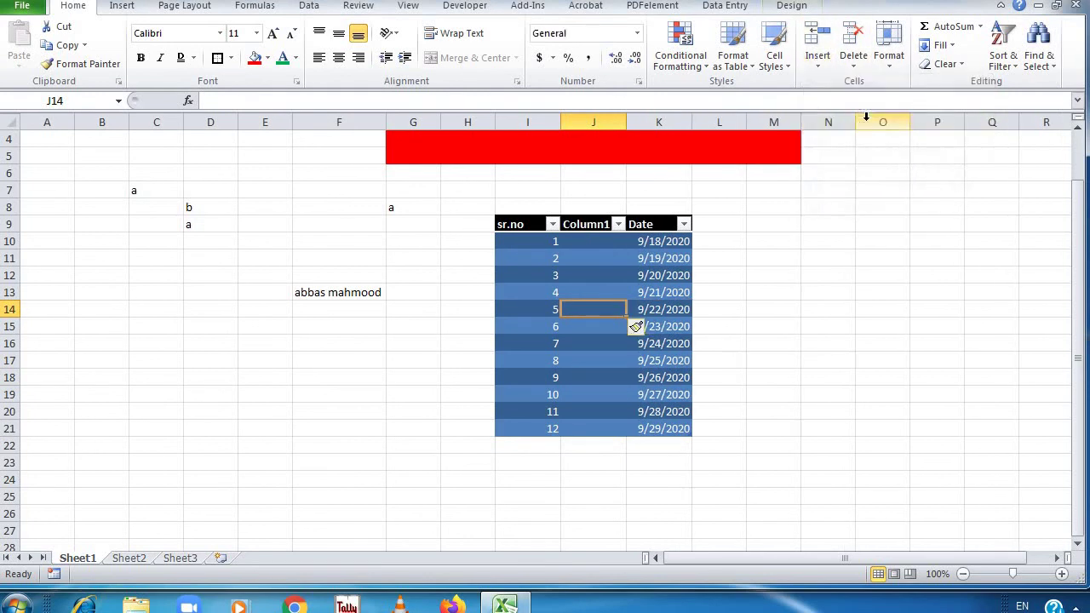
key("ctrl+z")
left_click(818, 54)
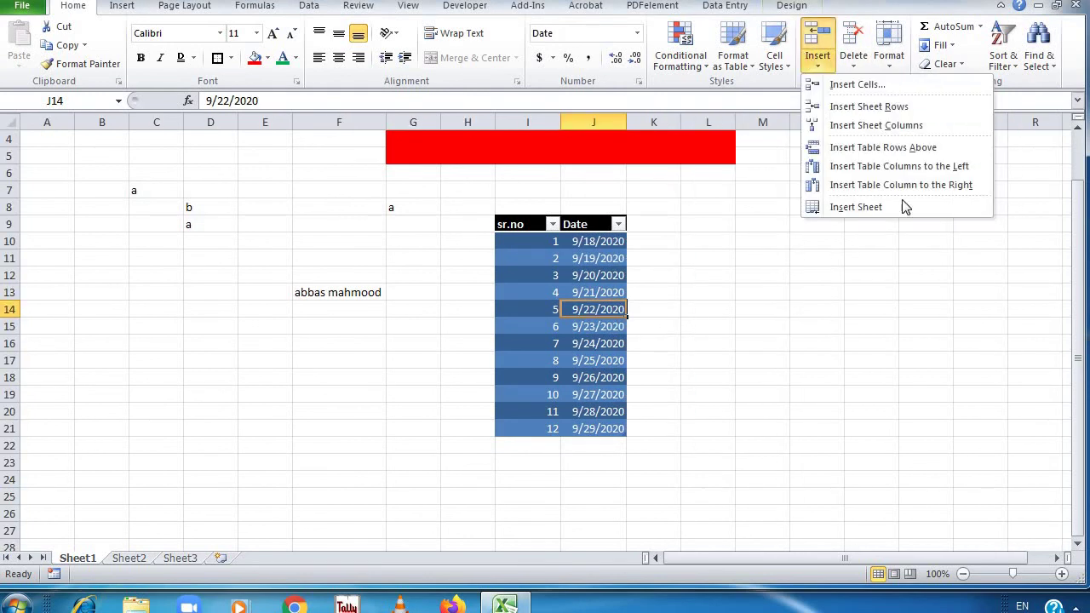
left_click(855, 64)
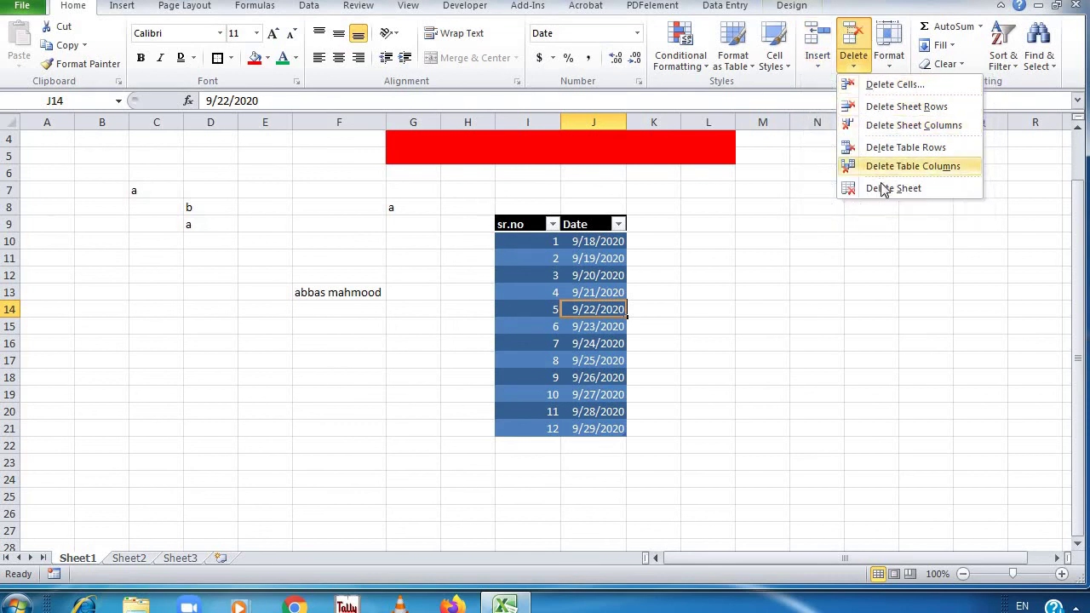
left_click(817, 57)
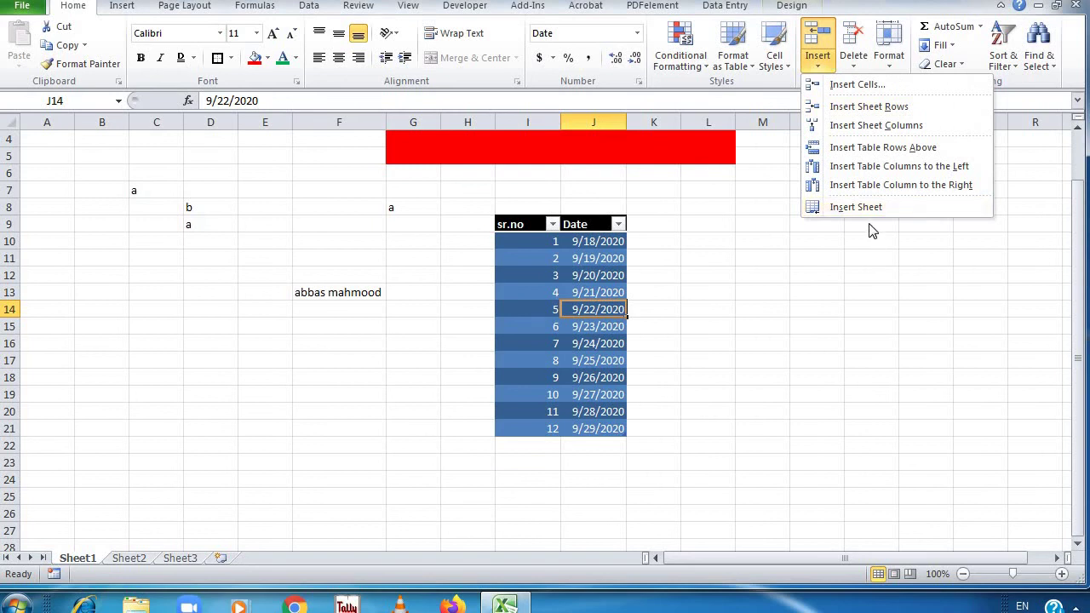
Visit Sheet2 and Sheet3, return to Sheet1, and open Format with L14 selected
left_click(141, 561)
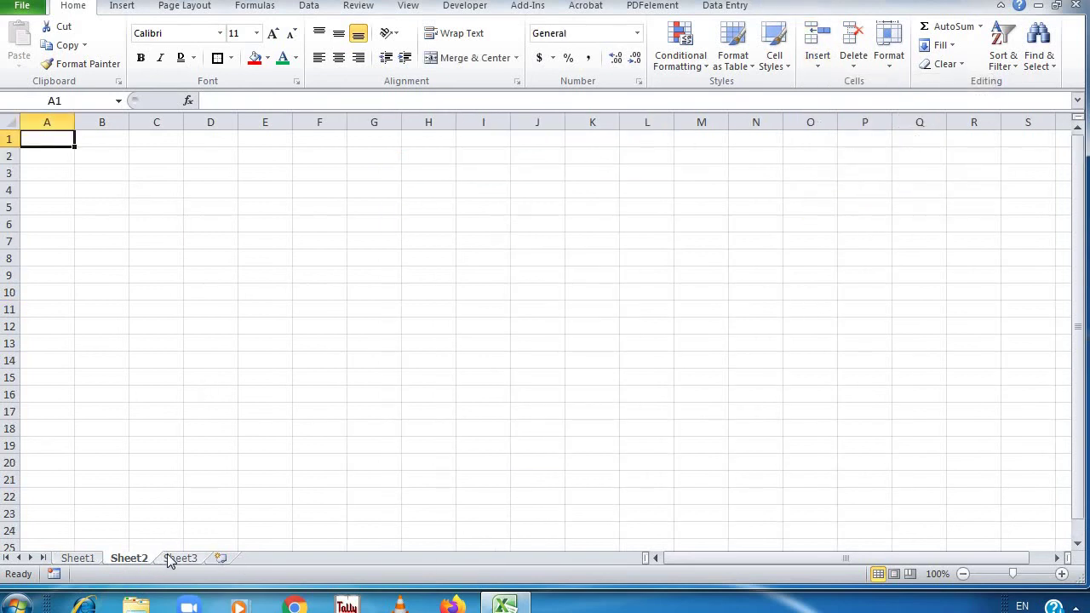
left_click(175, 558)
double_click(130, 559)
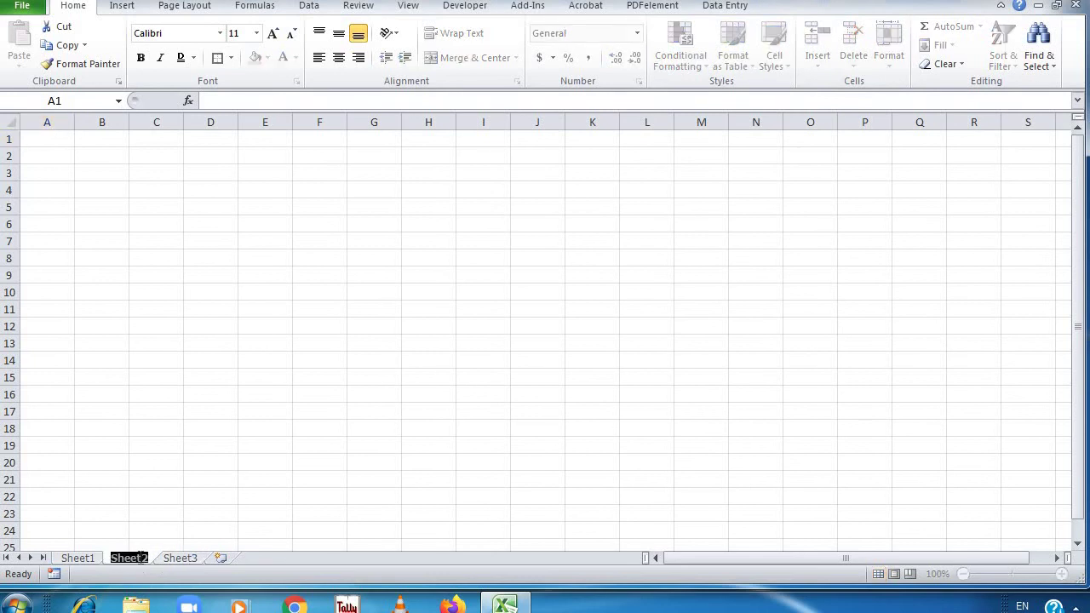
left_click(167, 558)
double_click(167, 559)
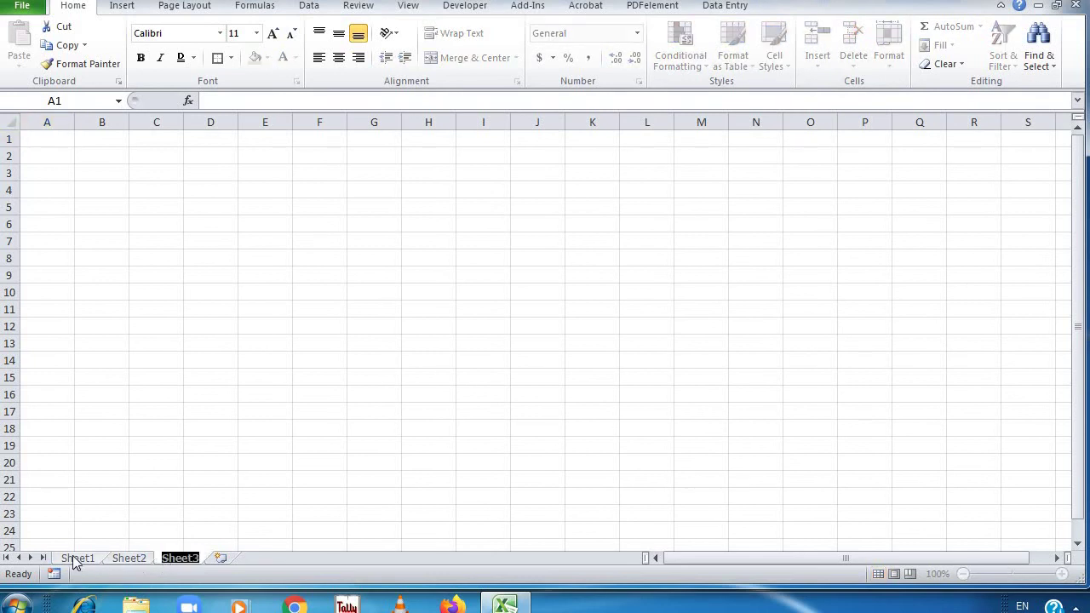
left_click(75, 559)
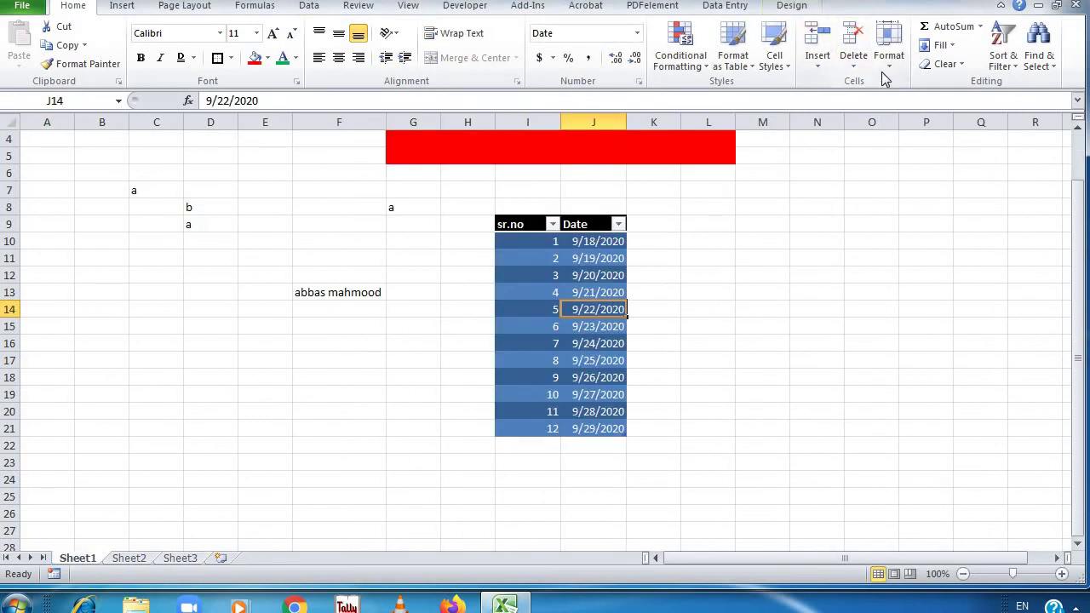
left_click(707, 311)
left_click(888, 58)
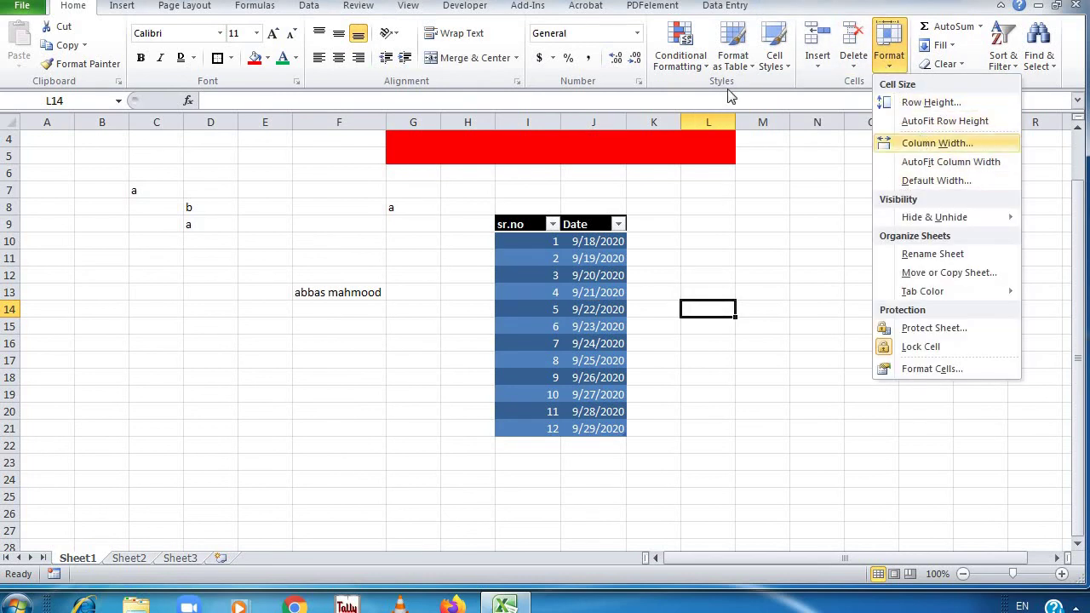
Widen column F to 15.29 and shrink row 13, then restore its height
left_click(381, 121)
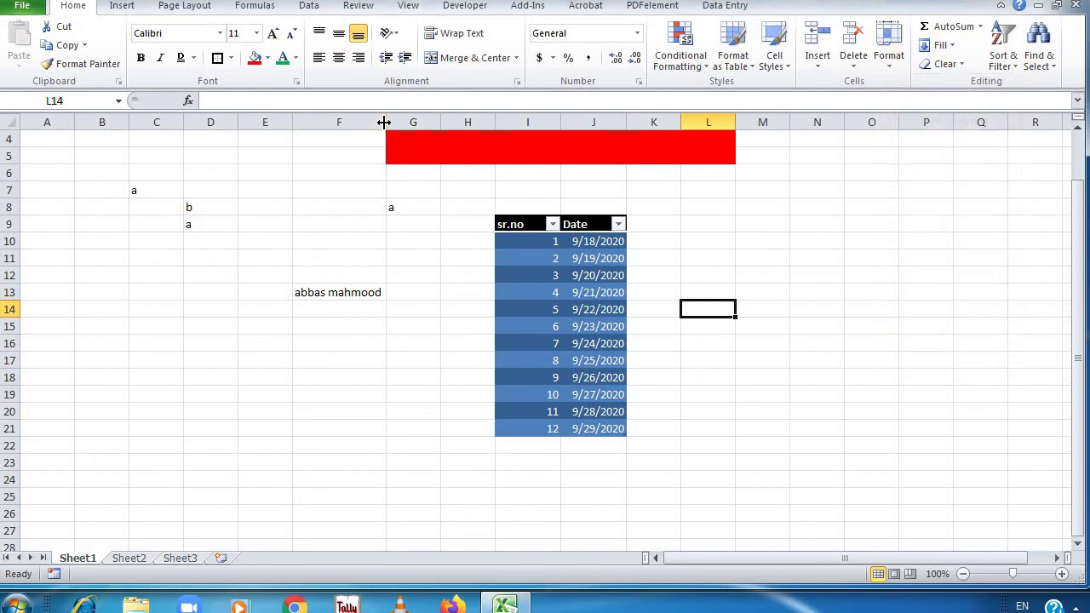
left_click_drag(385, 121, 387, 123)
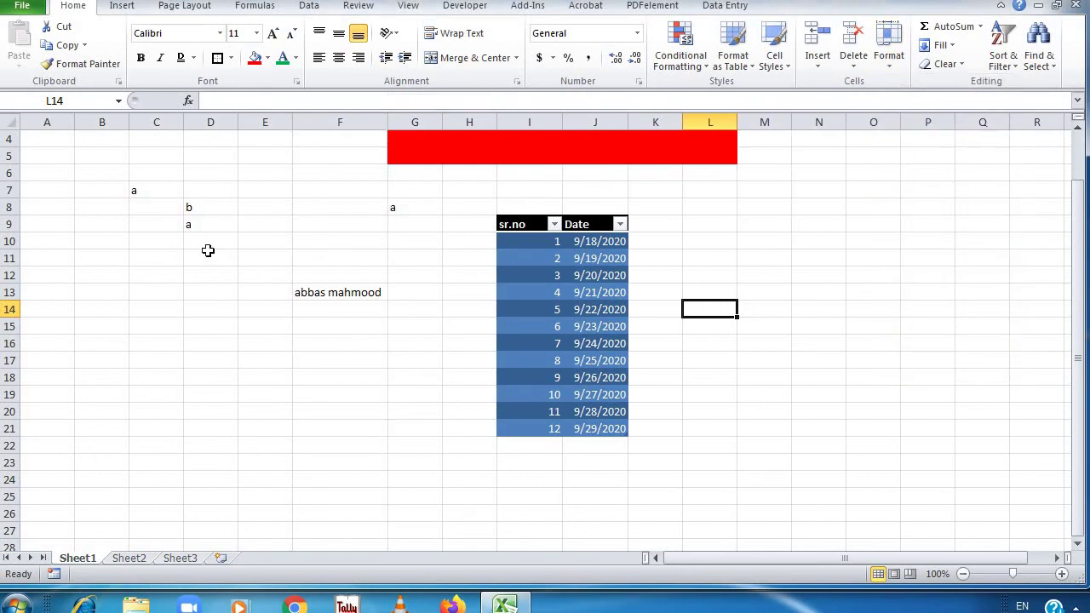
mouse_move(15, 301)
left_mouse_down()
mouse_move(10, 281)
mouse_move(22, 296)
left_mouse_up()
double_click(21, 295)
Hide row 10 through Format > Hide & Unhide, then undo it
left_click(889, 59)
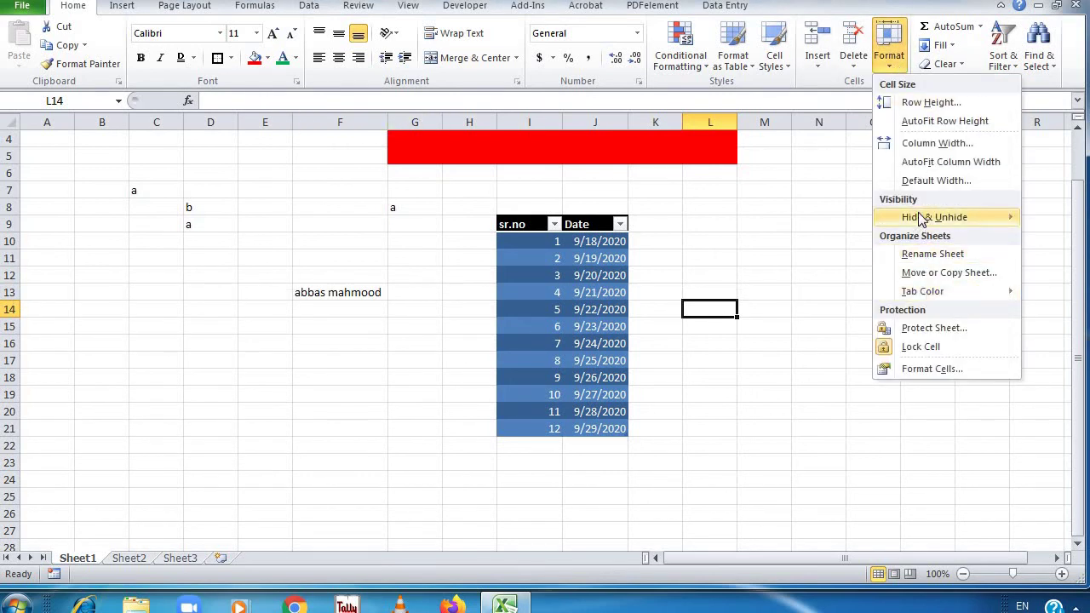
mouse_move(927, 217)
left_click(613, 242)
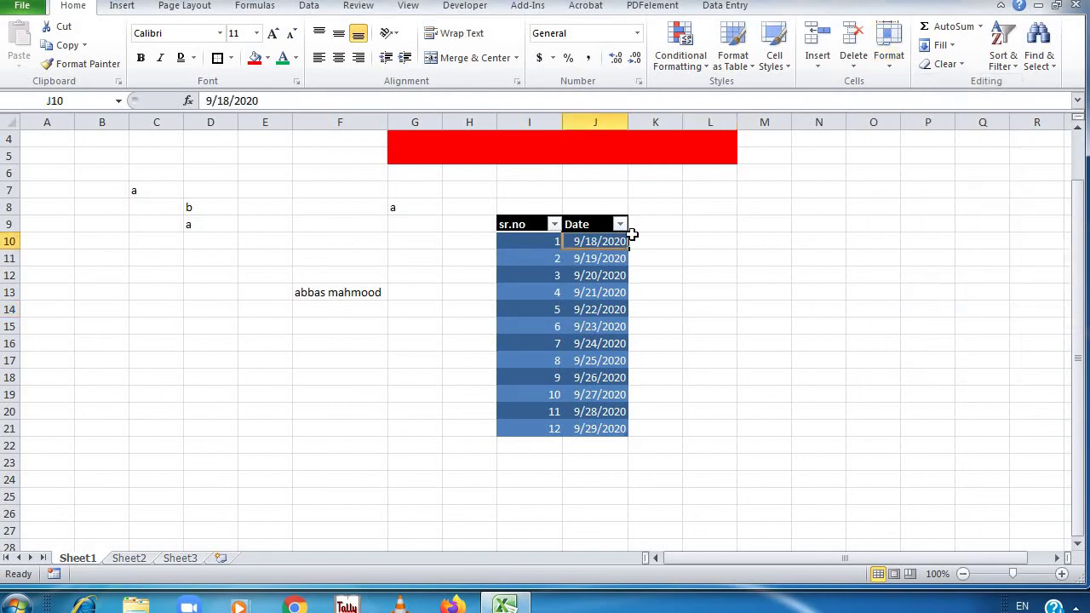
left_click(894, 72)
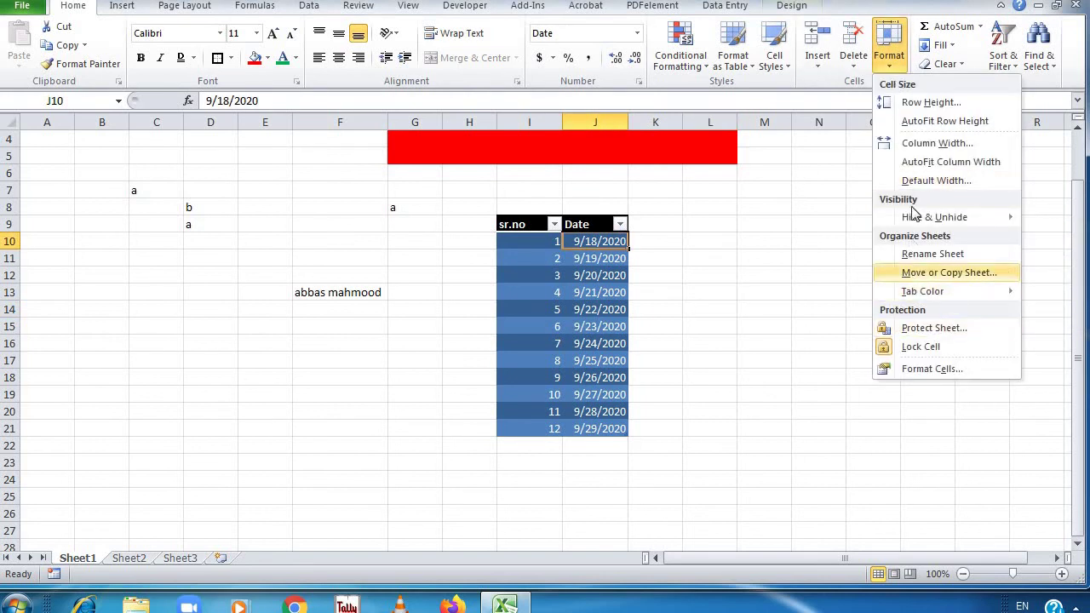
mouse_move(920, 218)
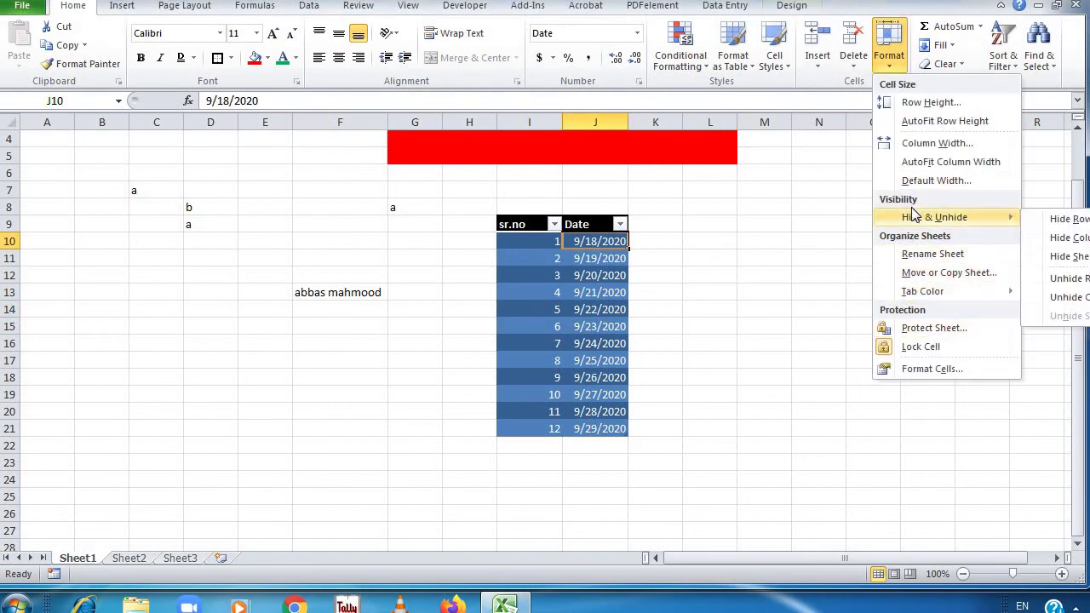
left_click(1062, 219)
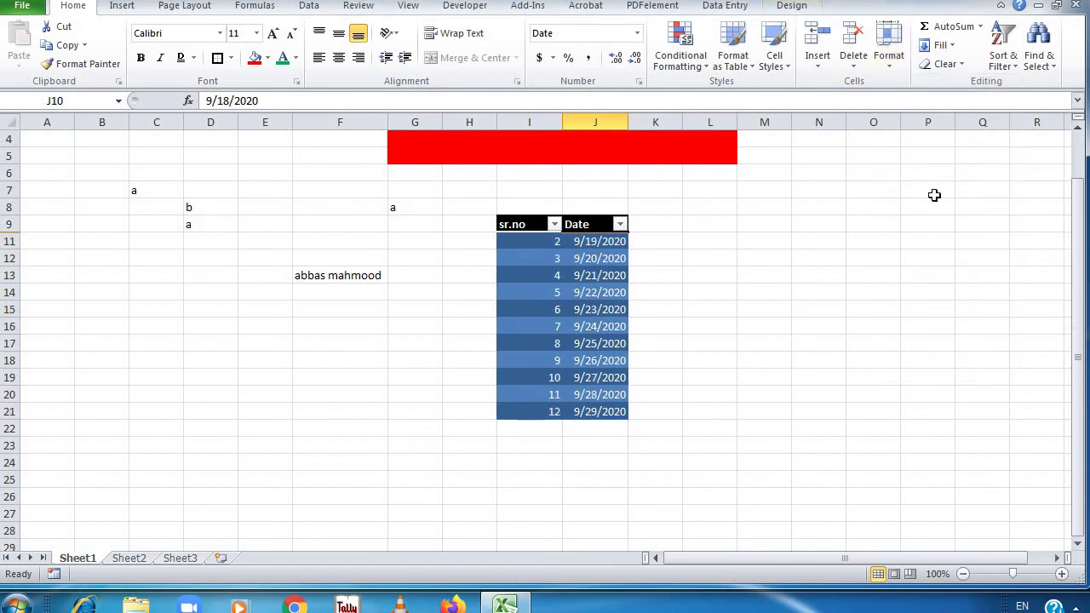
key("ctrl+z")
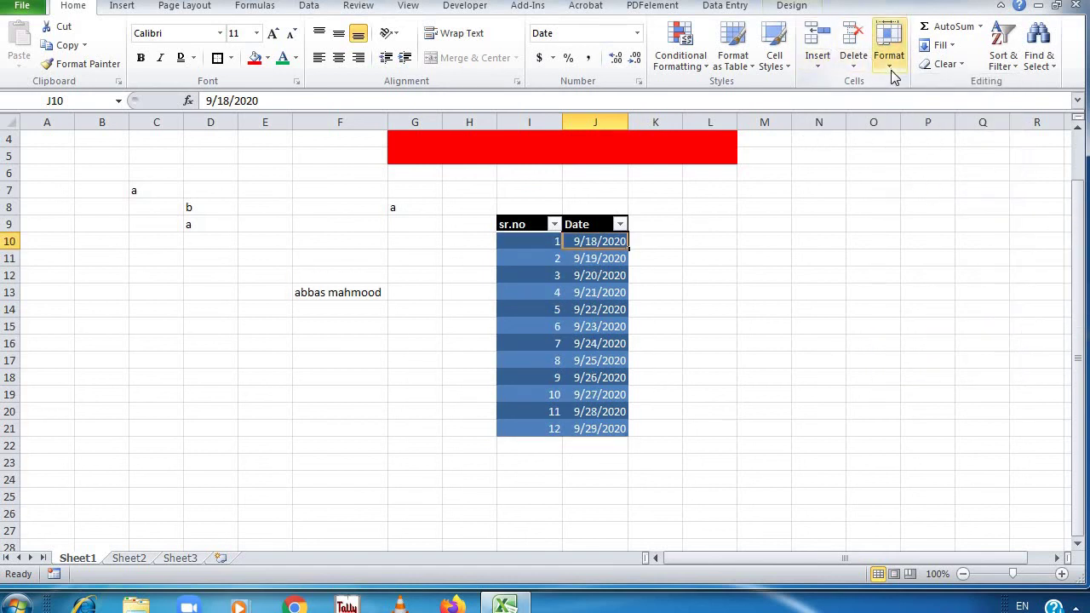
Hide and unhide the Date column J, then view Tab Color without choosing one
left_click(891, 68)
mouse_move(937, 217)
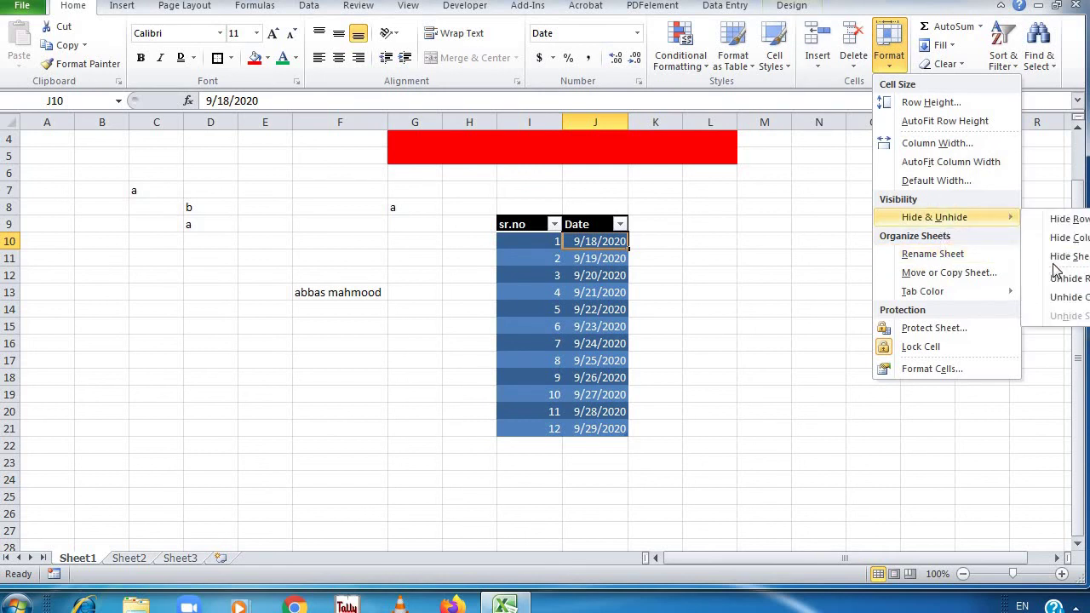
left_click(1064, 238)
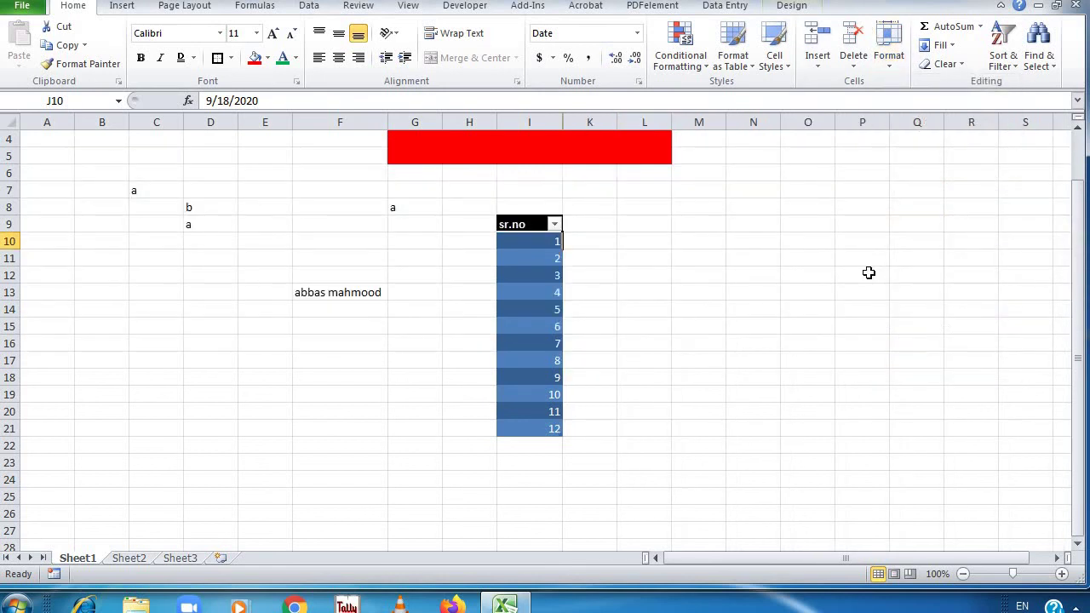
left_click(889, 53)
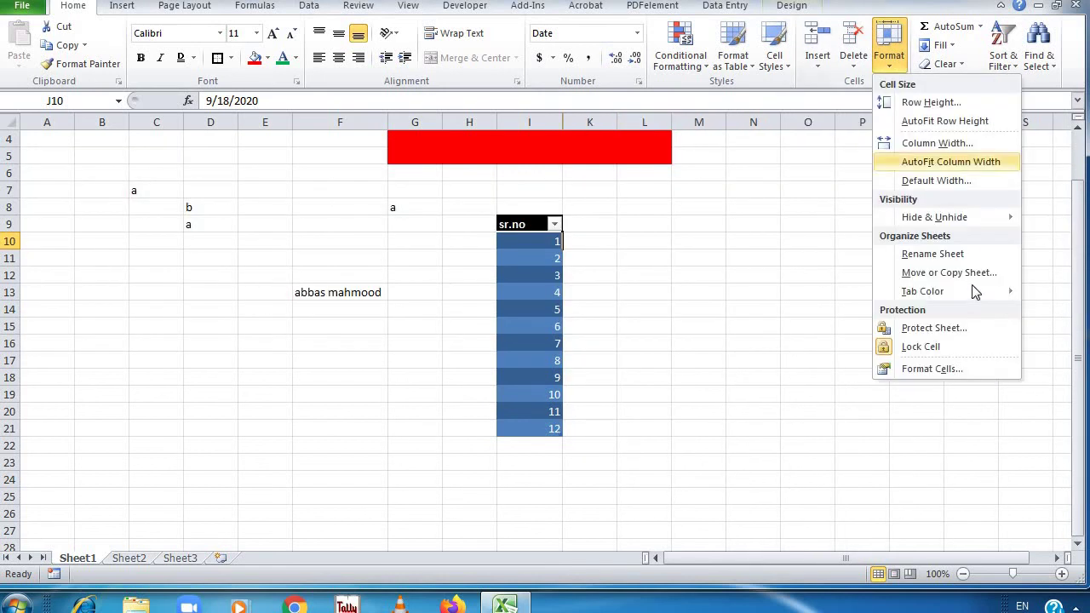
mouse_move(967, 217)
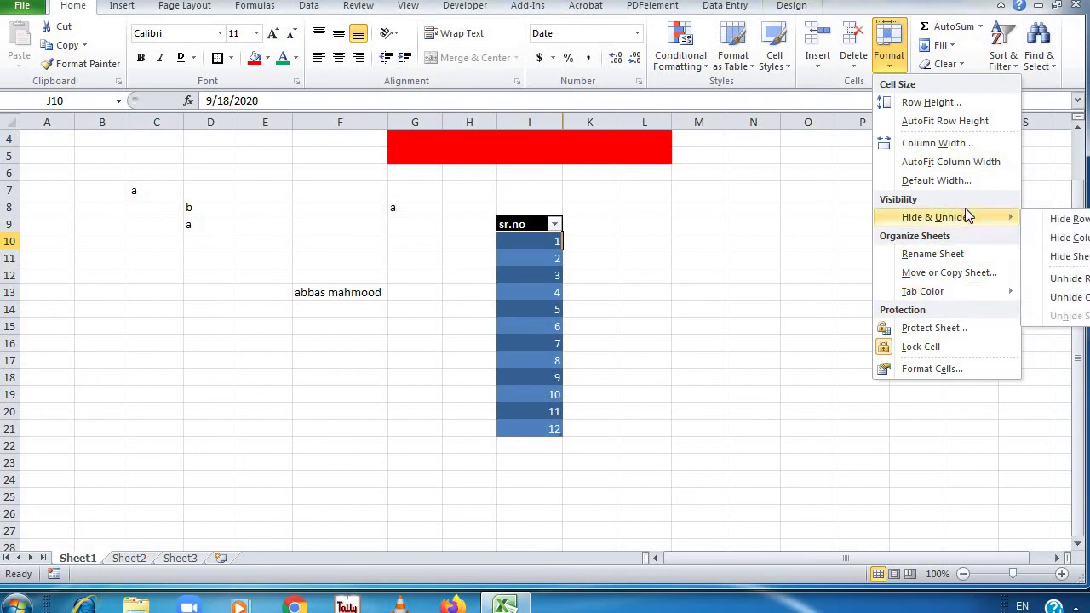
left_click(1080, 297)
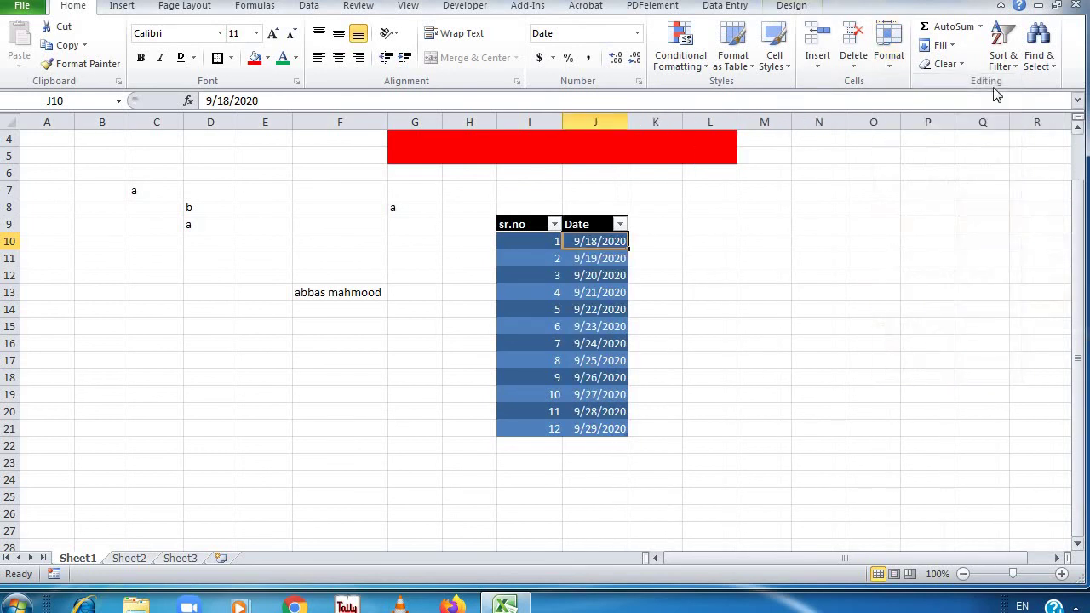
left_click(892, 73)
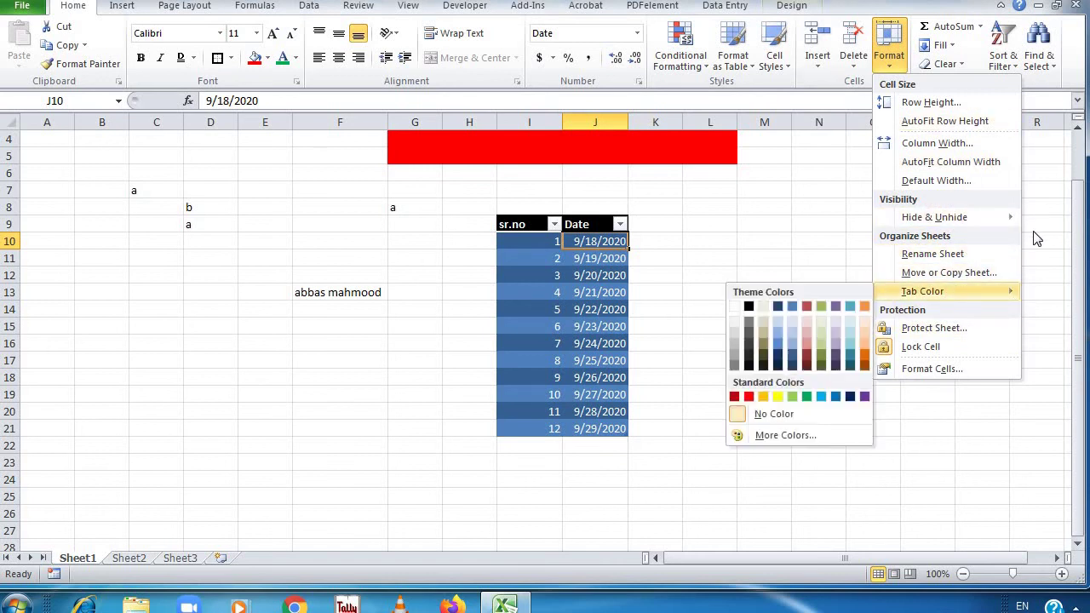
left_click(819, 150)
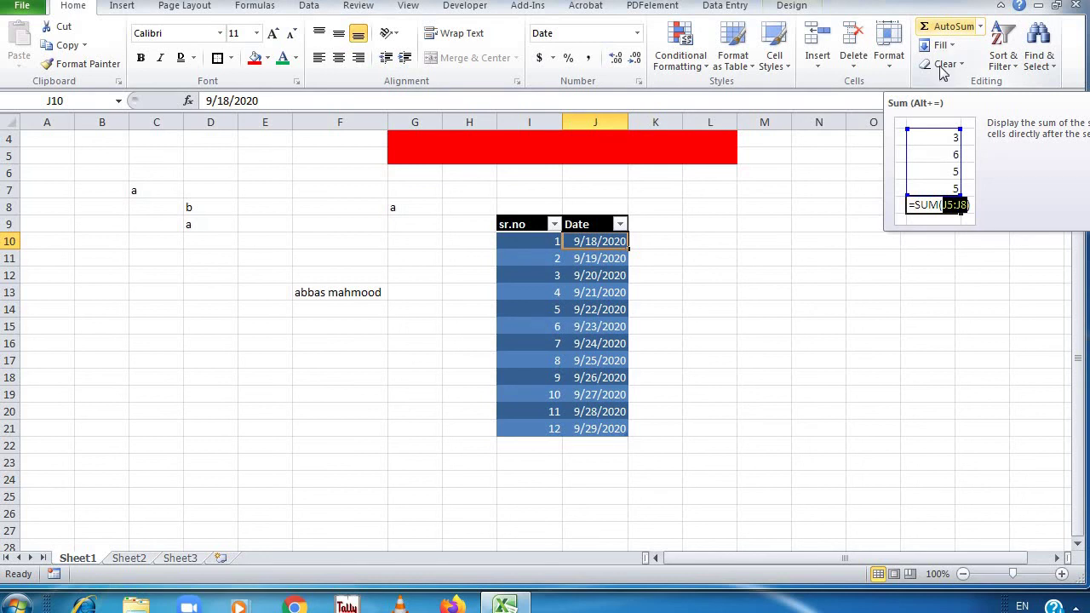
Enter 1 in M11 and fill it right into N11:P11
left_click(771, 253)
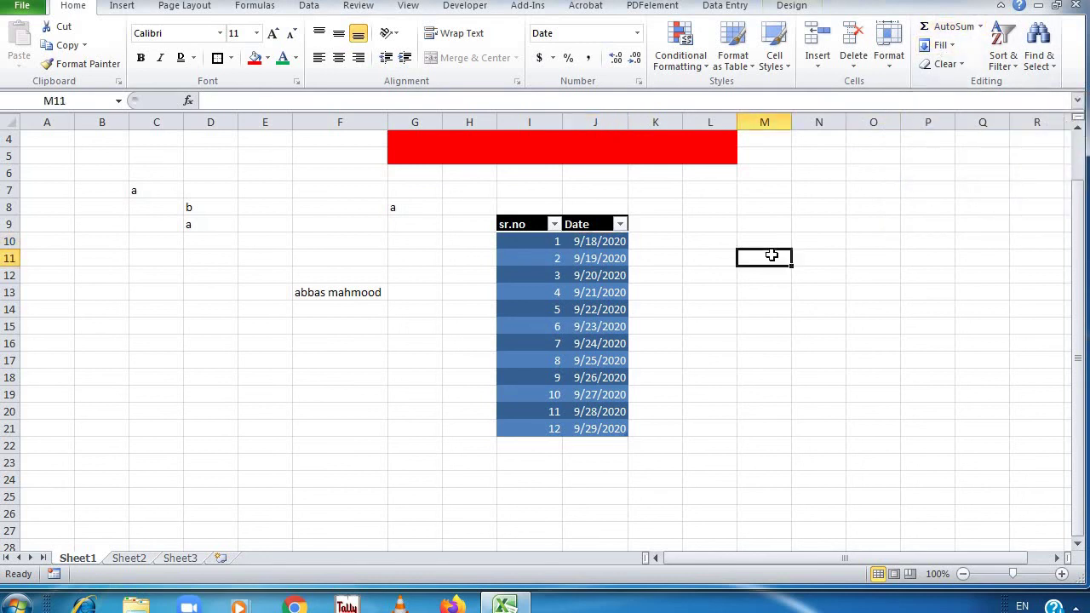
type("1")
key("Return")
left_click_drag(789, 258, 784, 379)
left_click(930, 46)
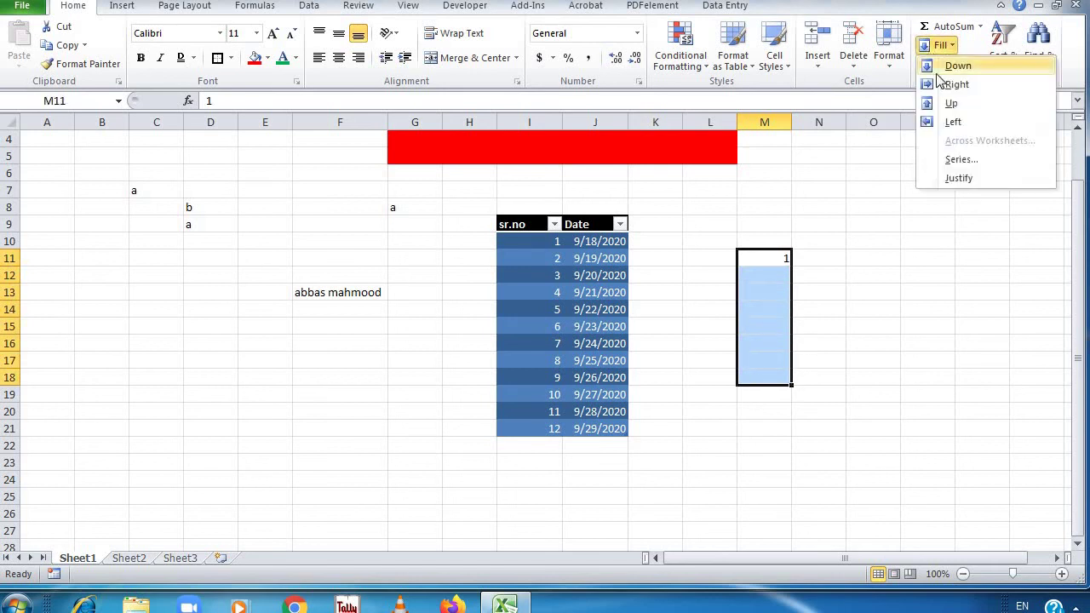
left_click_drag(777, 258, 943, 253)
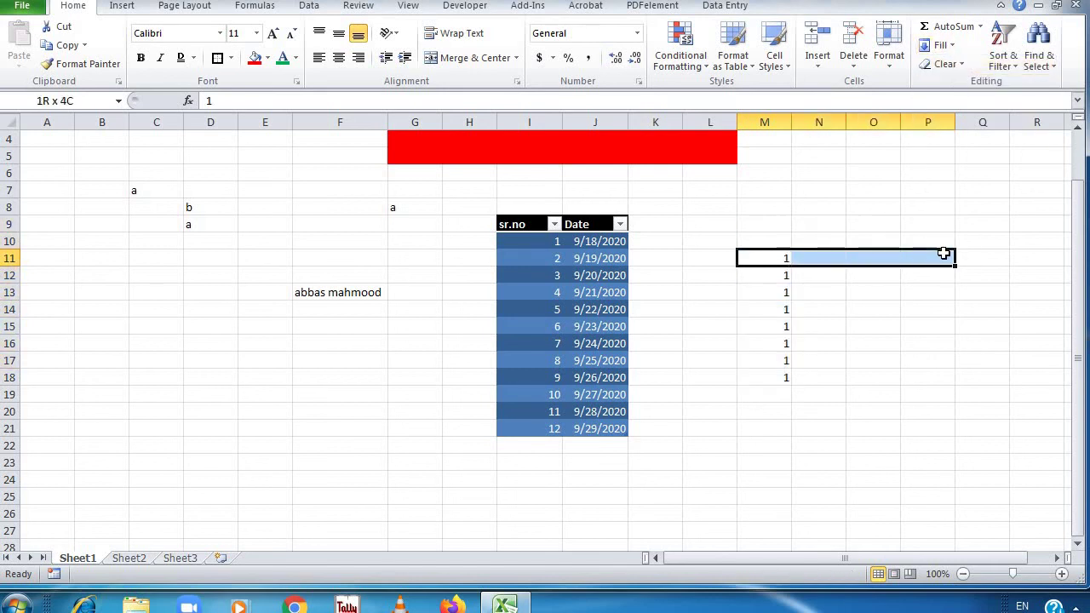
left_click(940, 46)
left_click(959, 84)
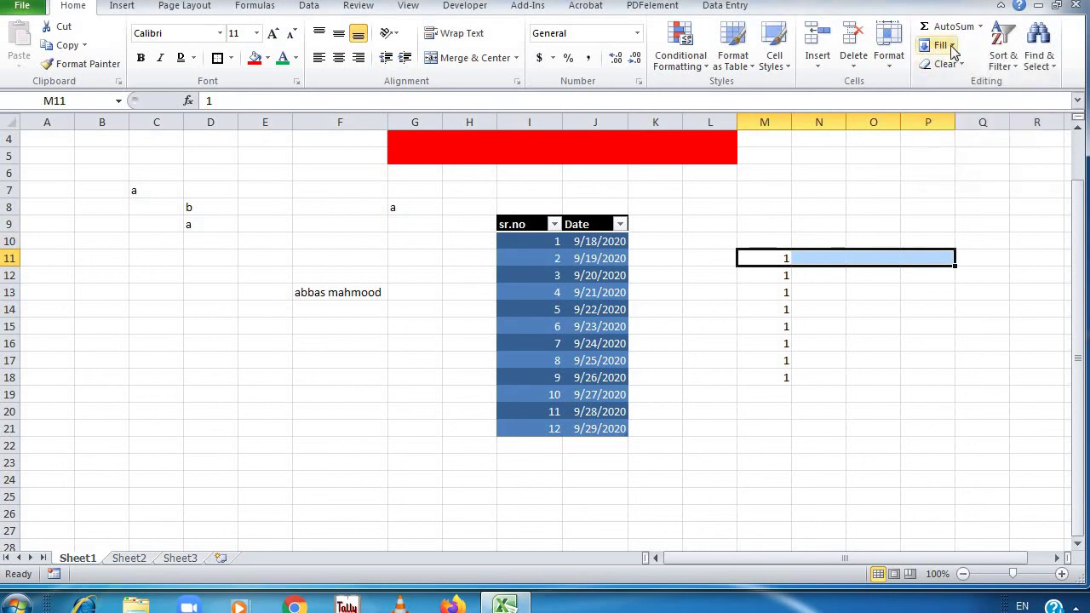
left_click(939, 46)
left_click(958, 84)
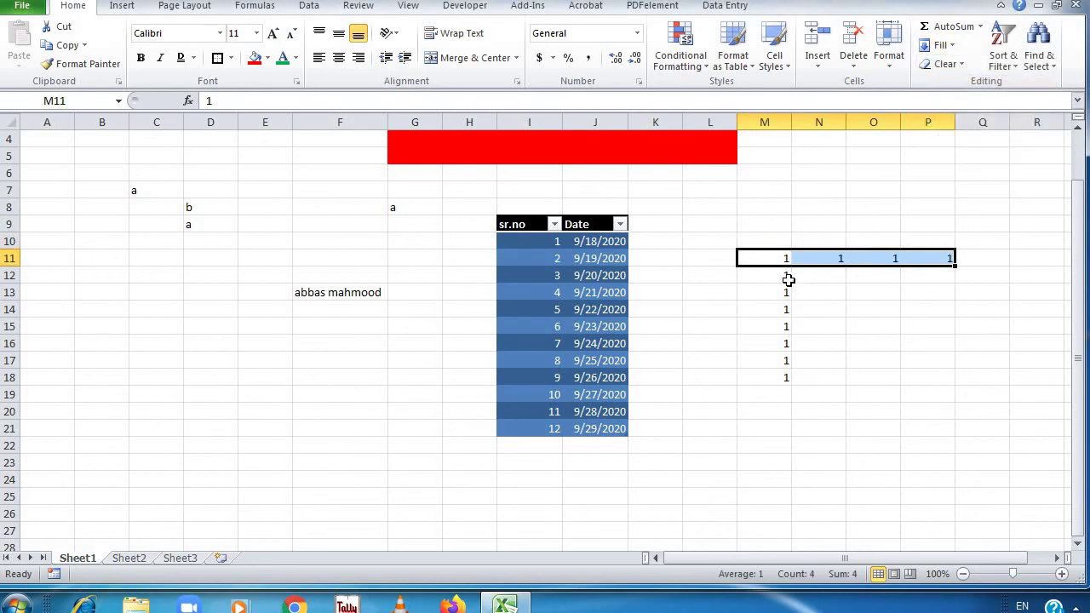
Fill the 1 leftward into K11 and L11
left_click_drag(779, 262, 652, 258)
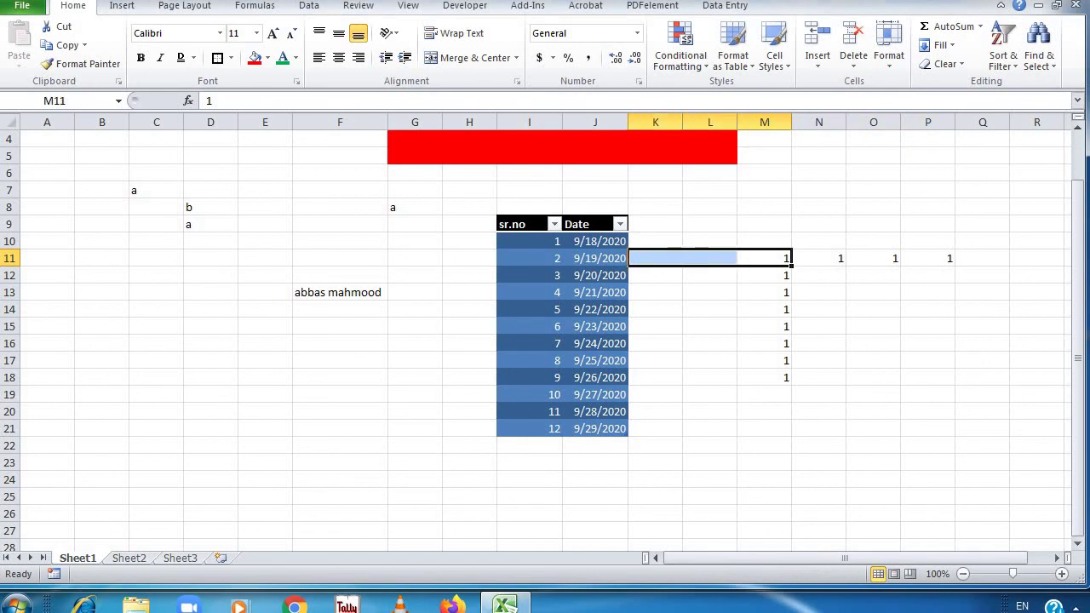
left_click(939, 45)
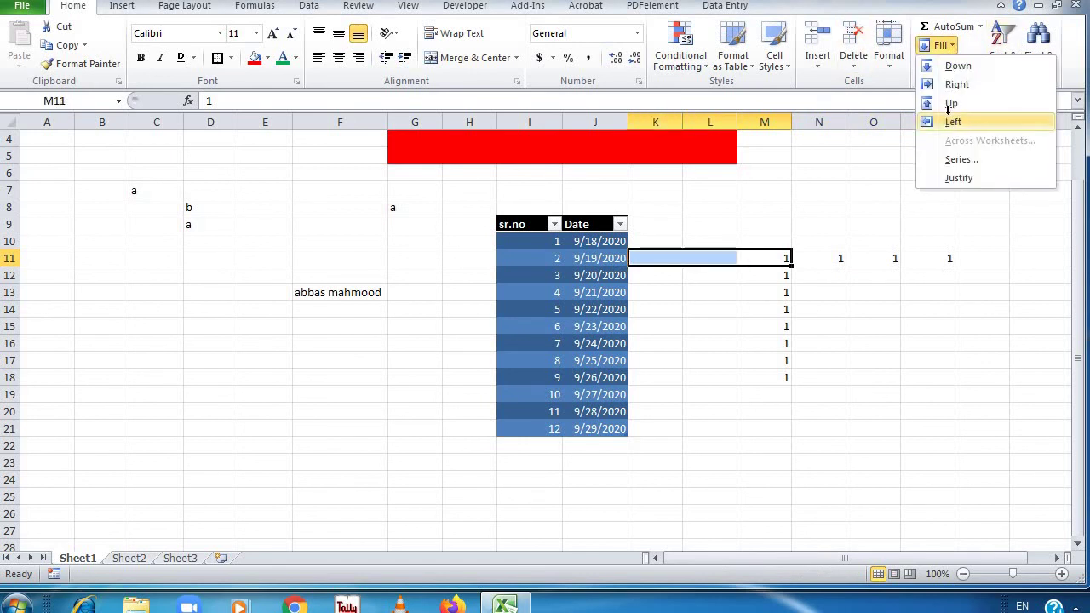
left_click(952, 121)
Fill the 1 up into M7:M10, undo it, and select K11:P18
left_click(811, 305)
left_click_drag(778, 256, 779, 185)
left_click(945, 46)
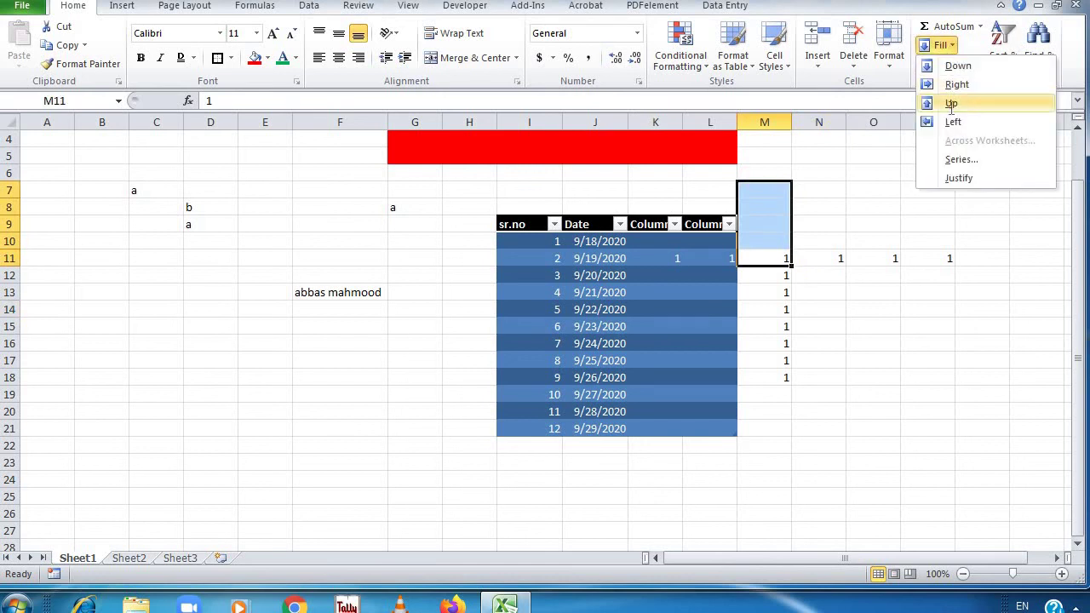
left_click(954, 103)
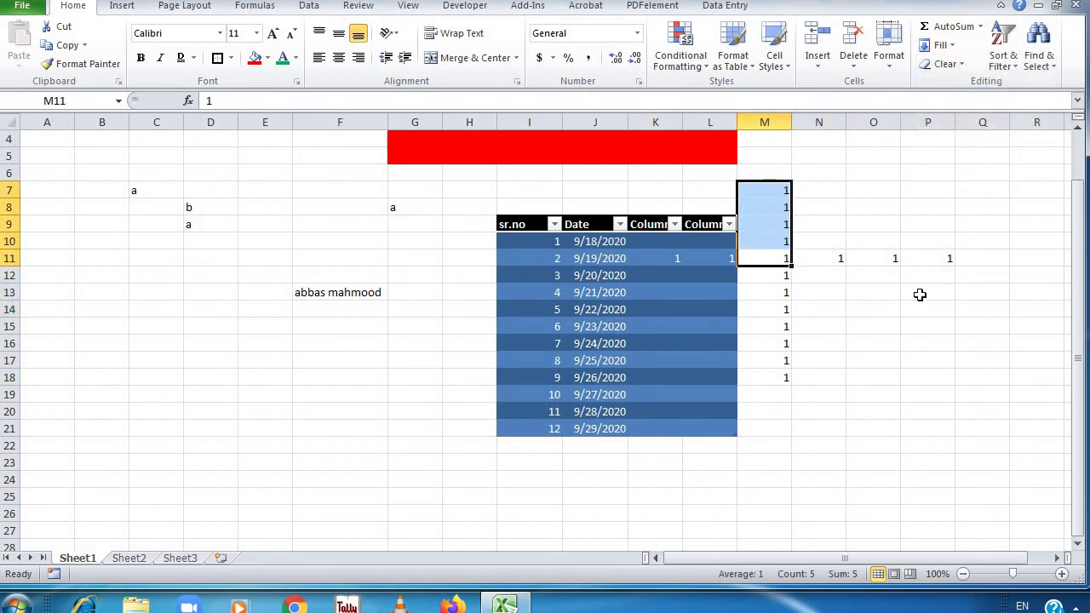
key("ctrl+z")
key("ctrl+z")
left_click(816, 302)
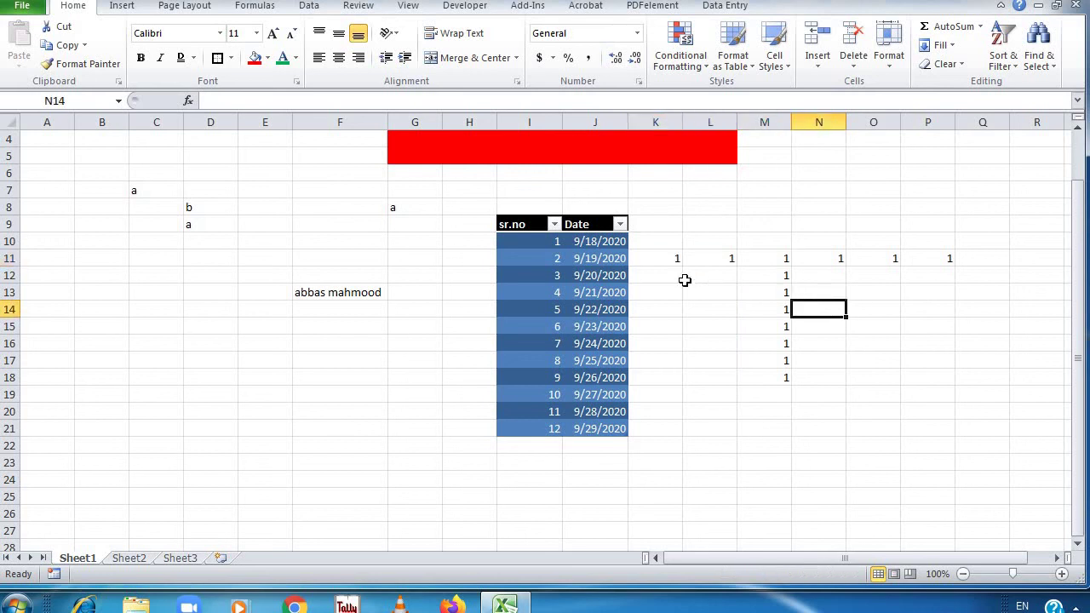
left_click_drag(677, 256, 927, 384)
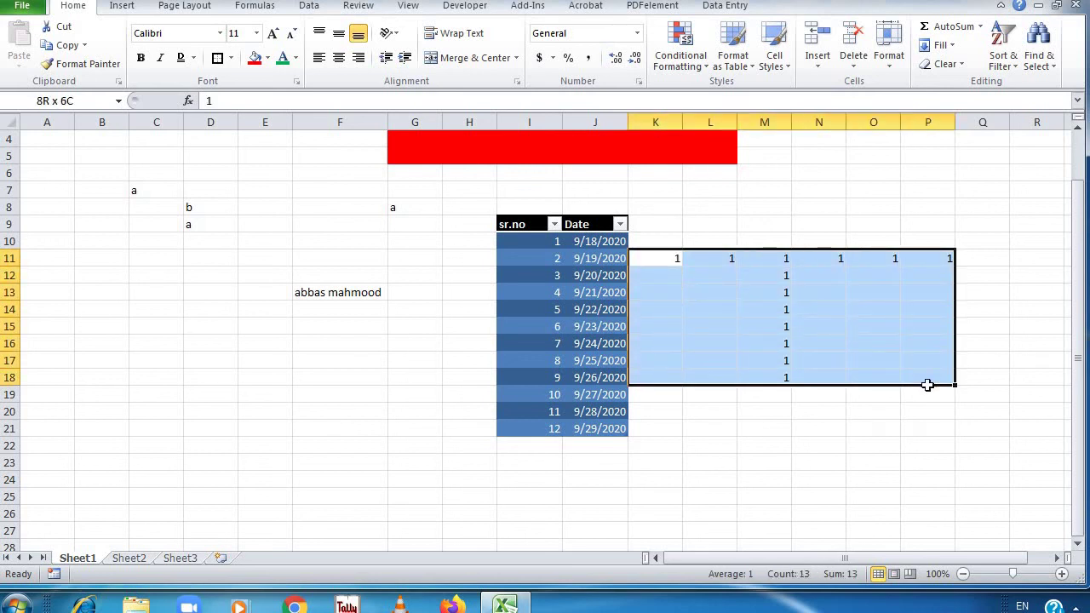
Clear All on K11:P18 and Clear Formats on table I9:J21, leaving serial-number dates
left_click(945, 64)
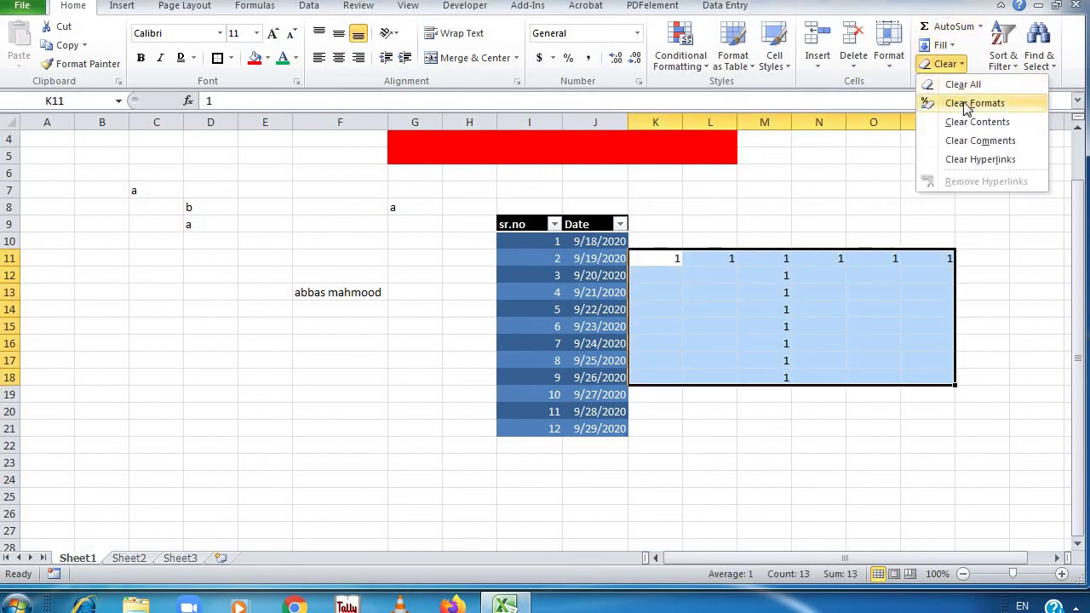
left_click(964, 85)
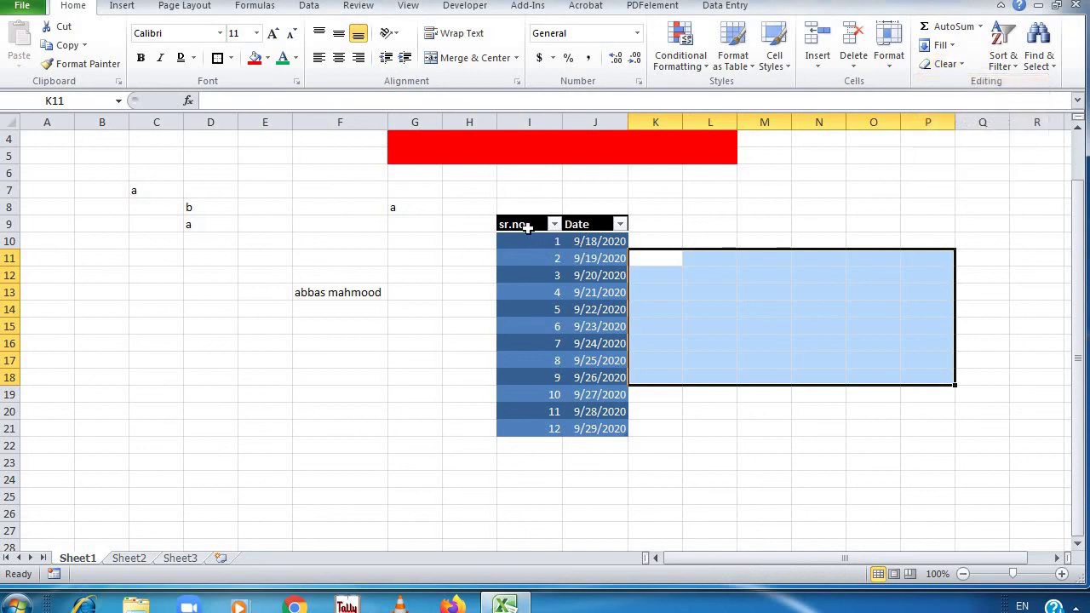
left_click_drag(528, 226, 604, 429)
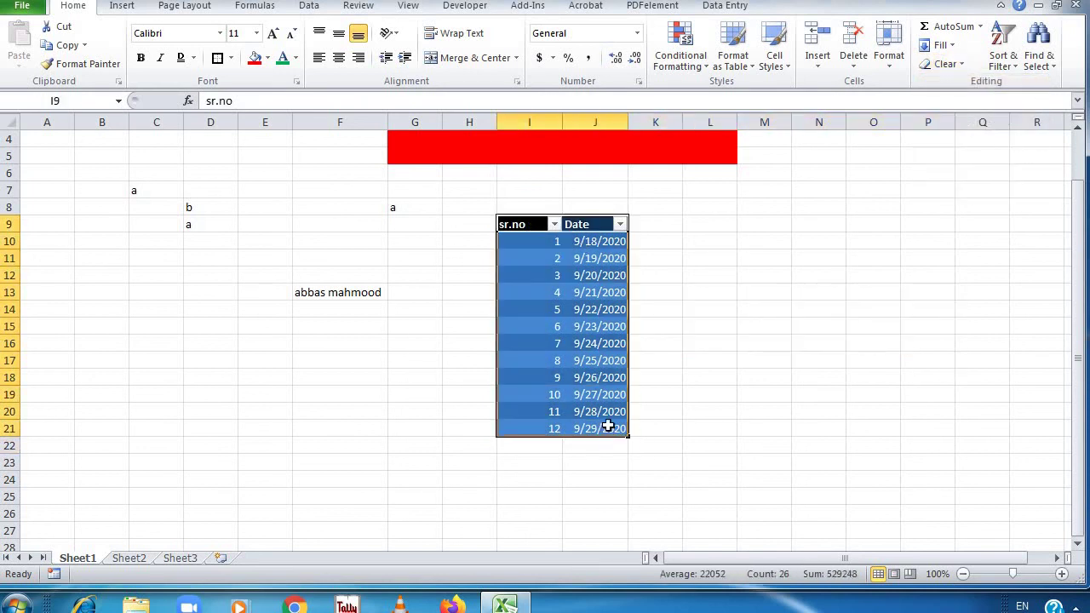
left_click(957, 67)
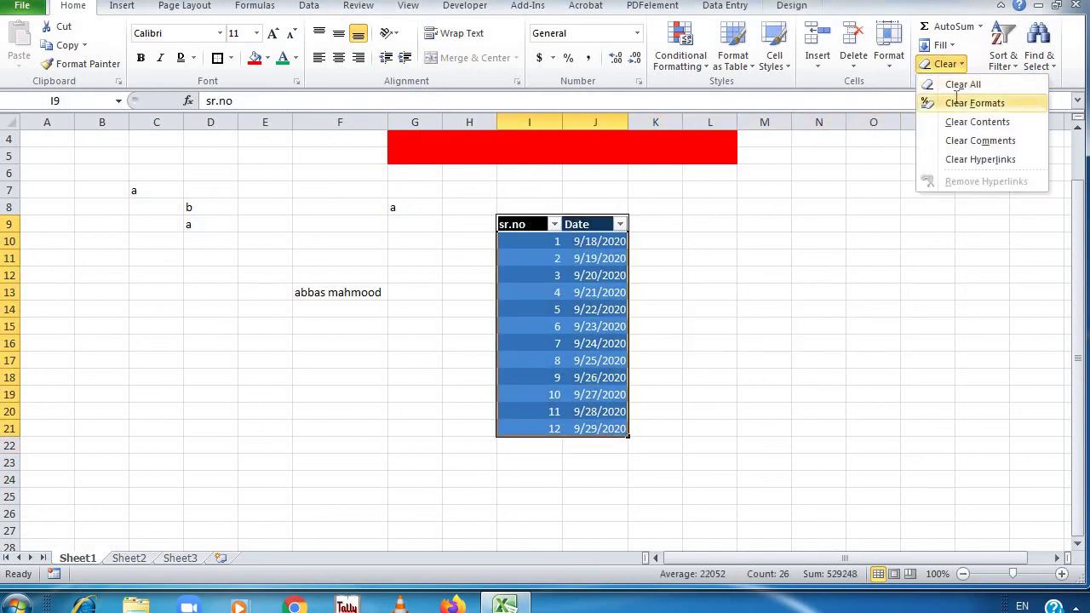
left_click(954, 103)
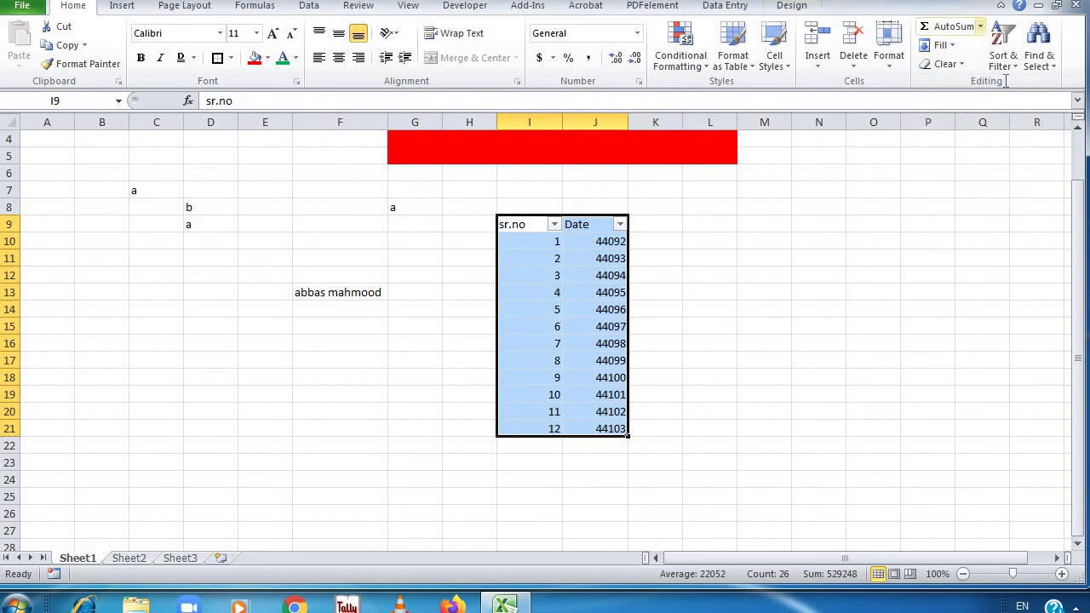
left_click(701, 276)
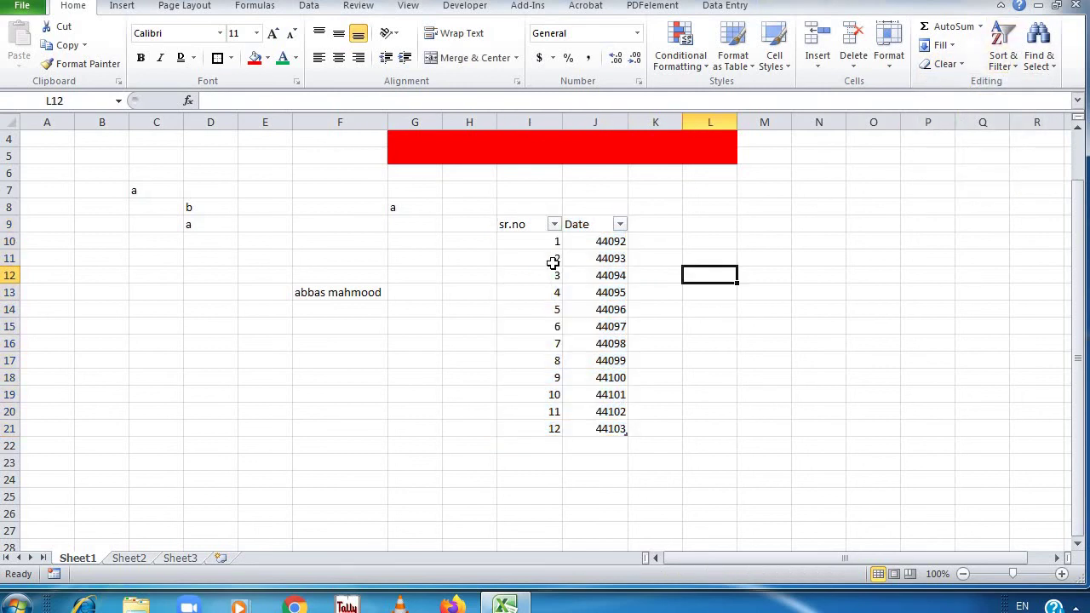
left_click_drag(553, 243, 553, 429)
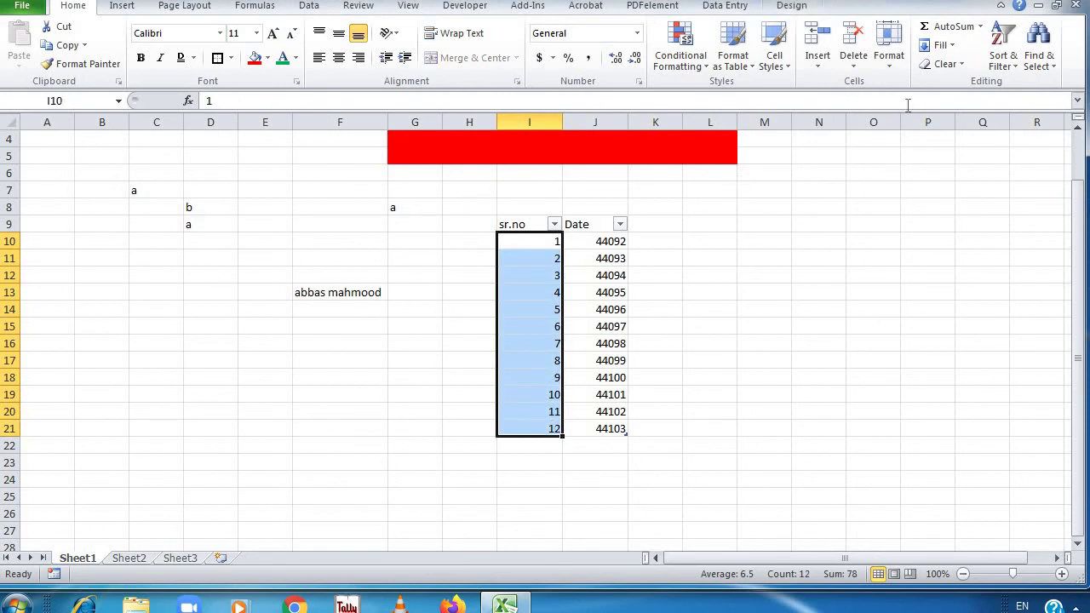
Sort sr.no largest to smallest, then back smallest to largest (1 to 12)
left_click(1006, 47)
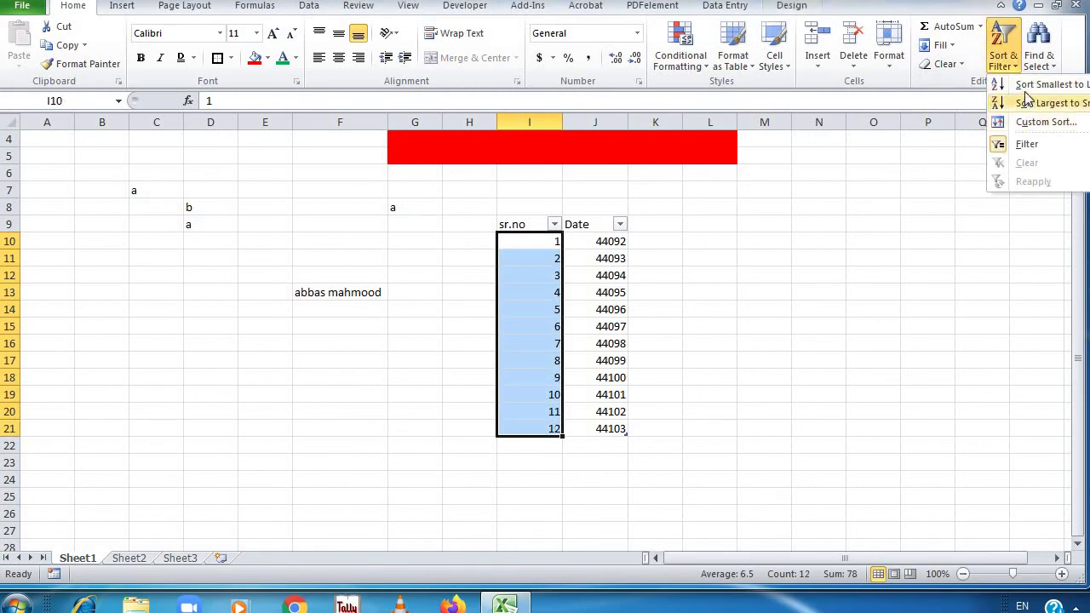
left_click(1026, 102)
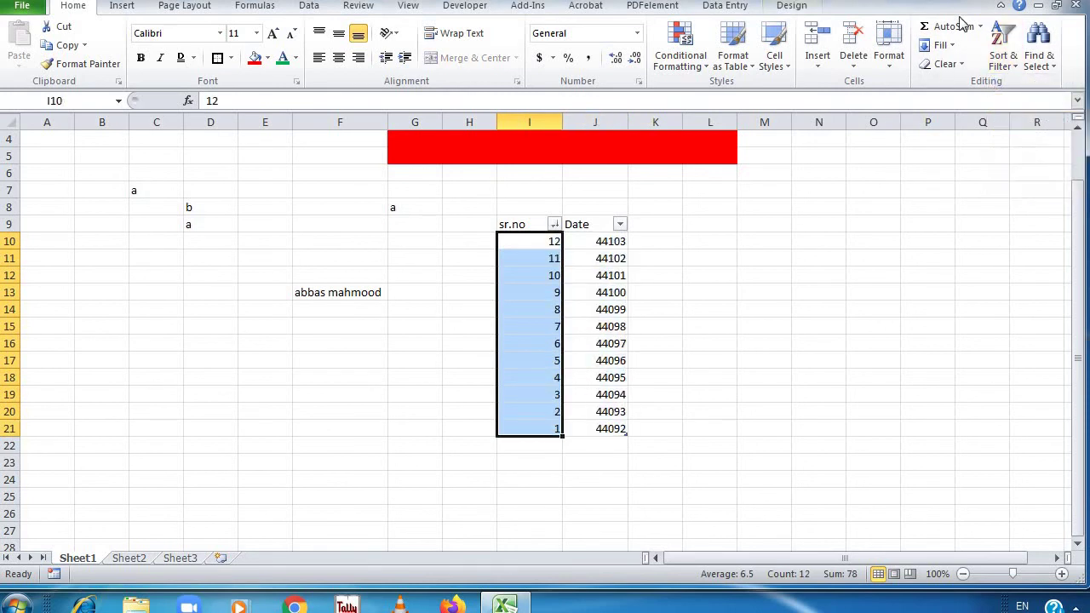
left_click(1002, 50)
left_click(1029, 86)
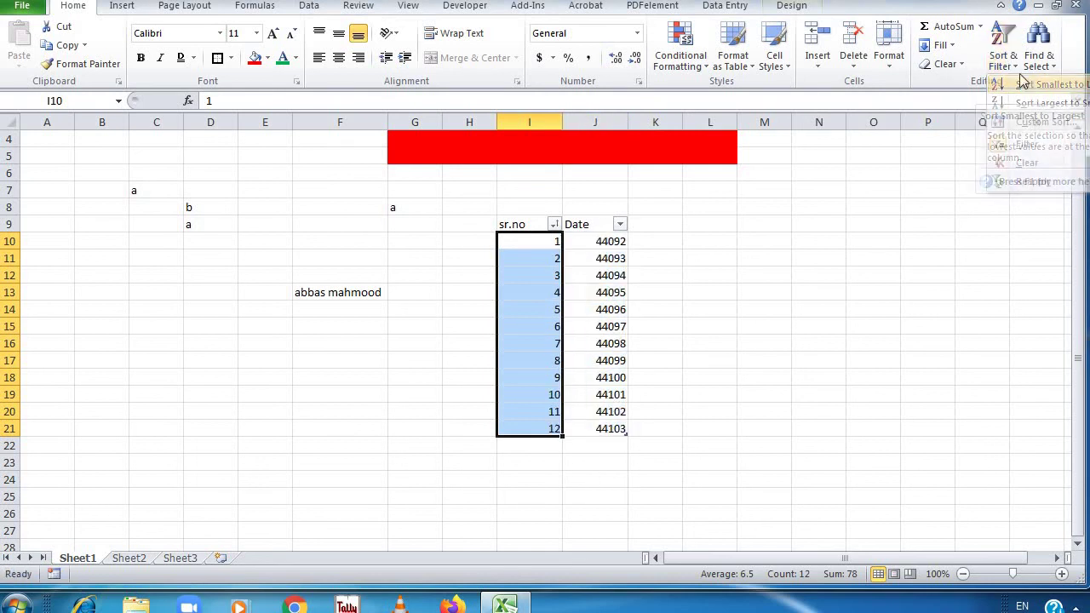
left_click(1009, 60)
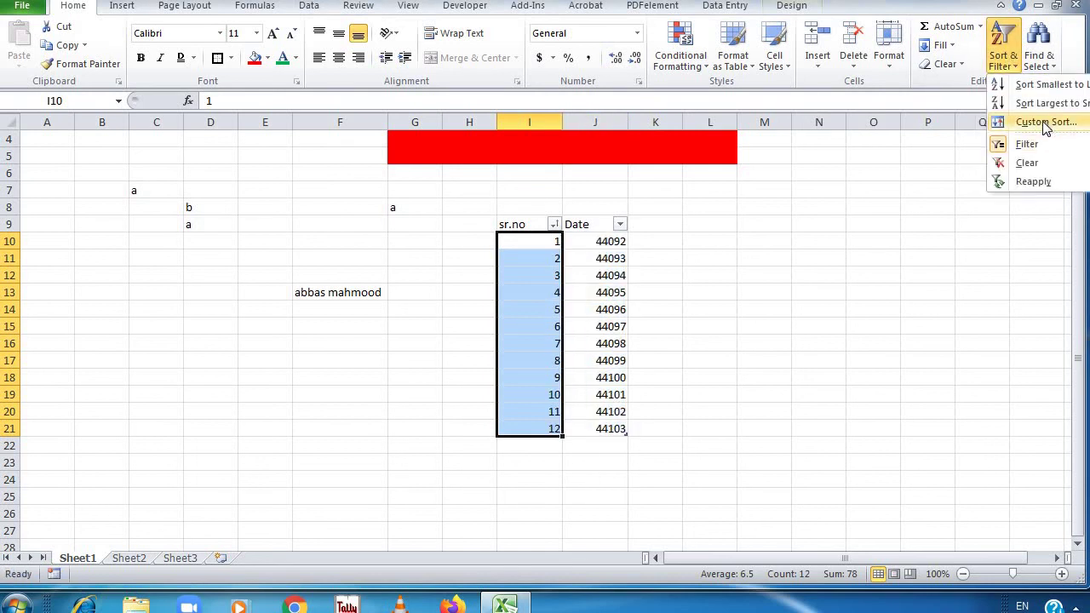
left_click(832, 224)
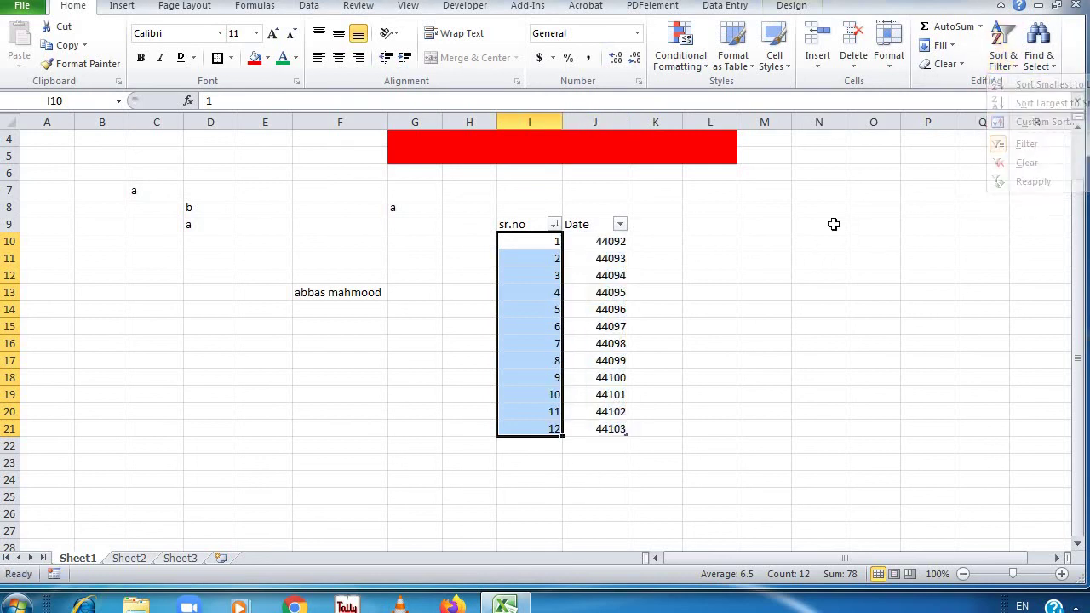
left_click(890, 244)
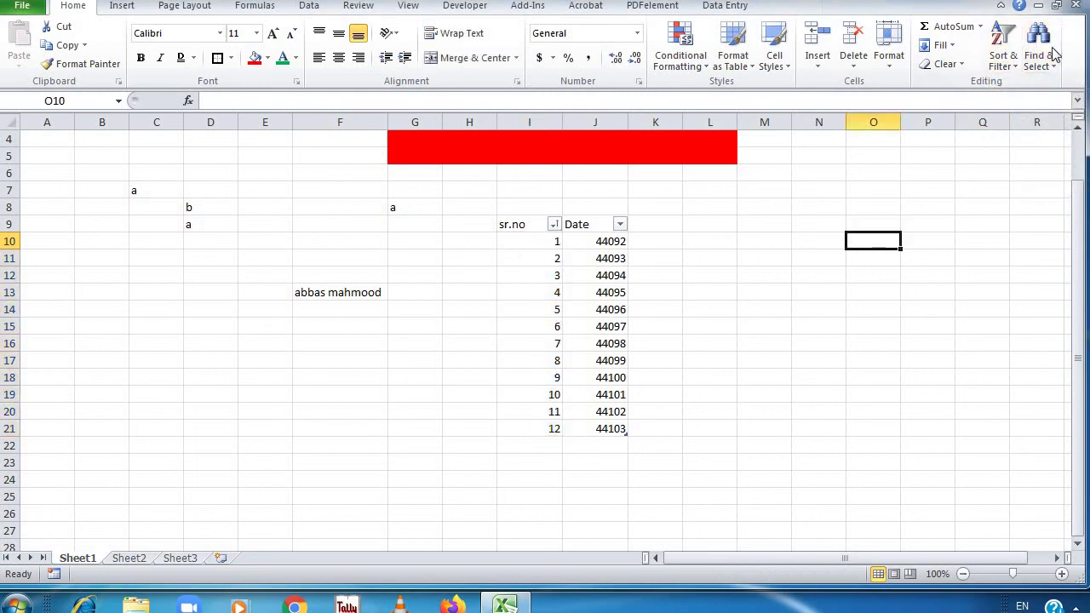
left_click(1038, 46)
Use Ctrl+F to find the old first name in cell F13
key("ctrl+f")
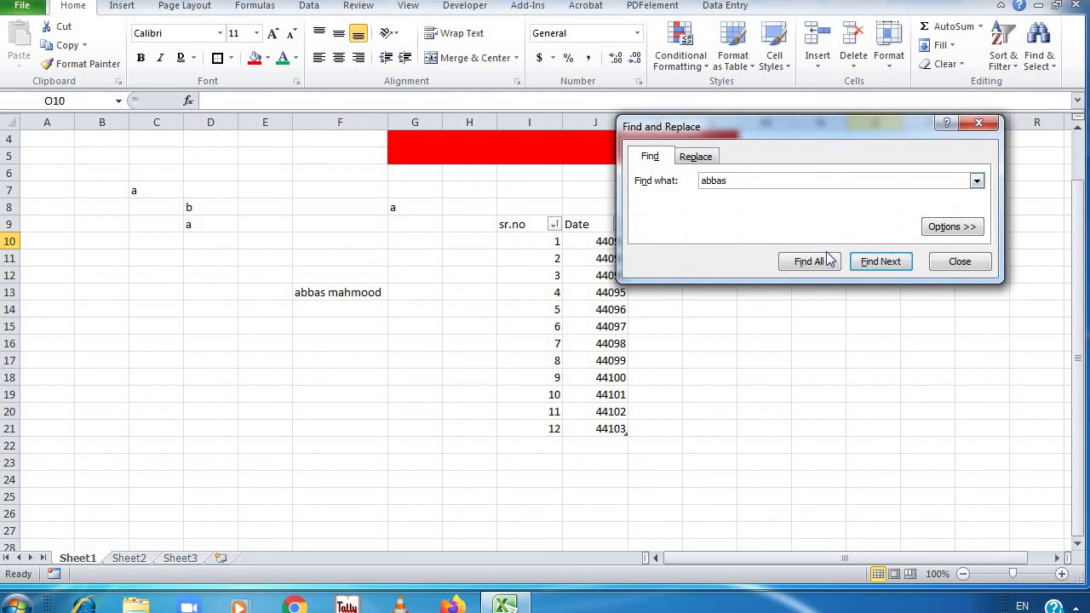
left_click(881, 264)
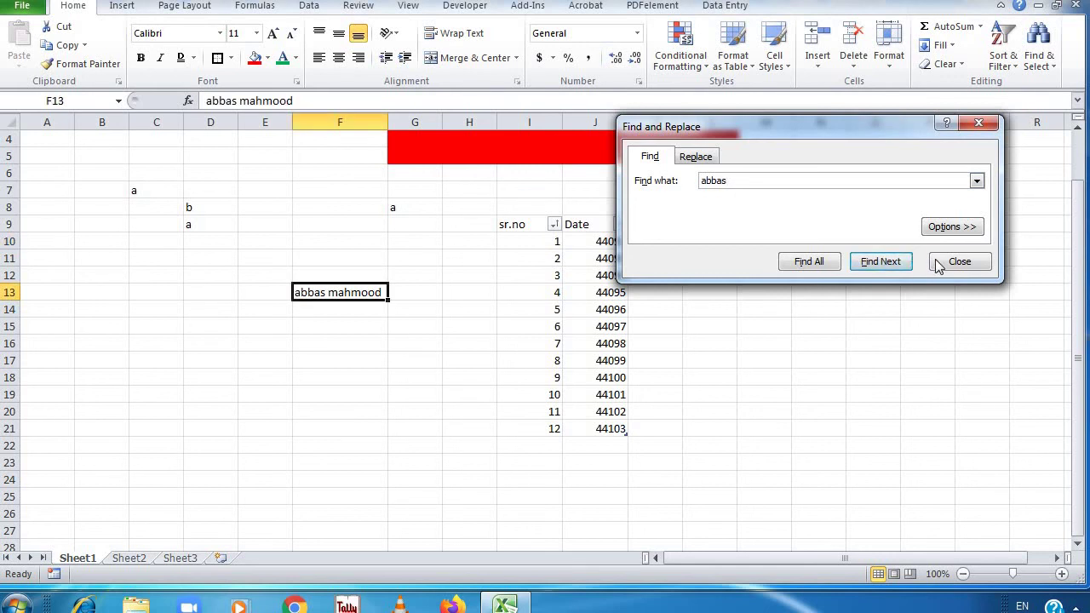
key("Escape")
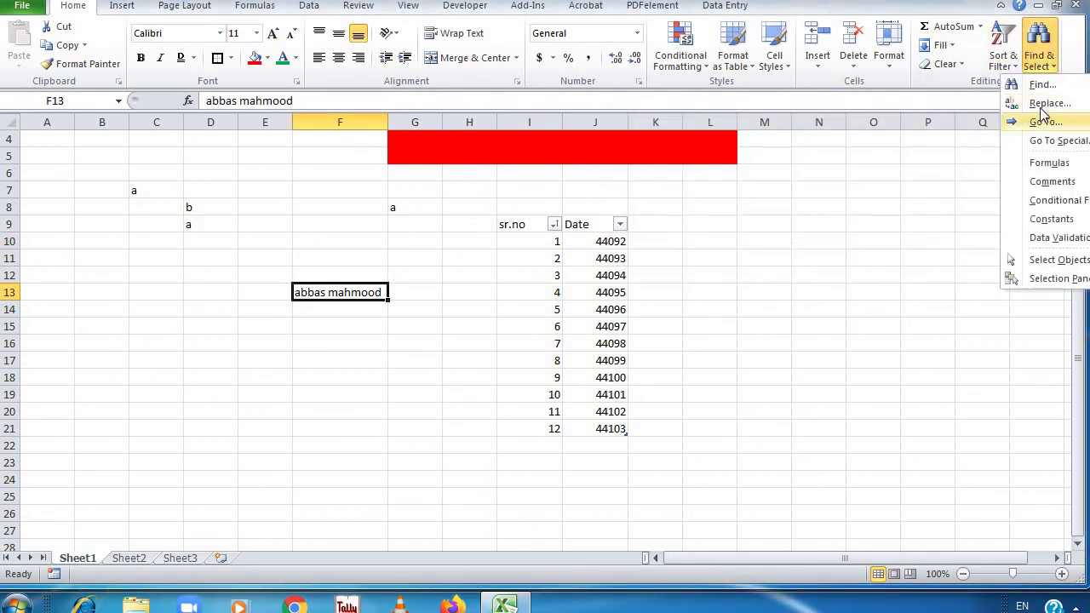
Replace the first name in F13 with the new first name and close the dialog
left_click(1047, 103)
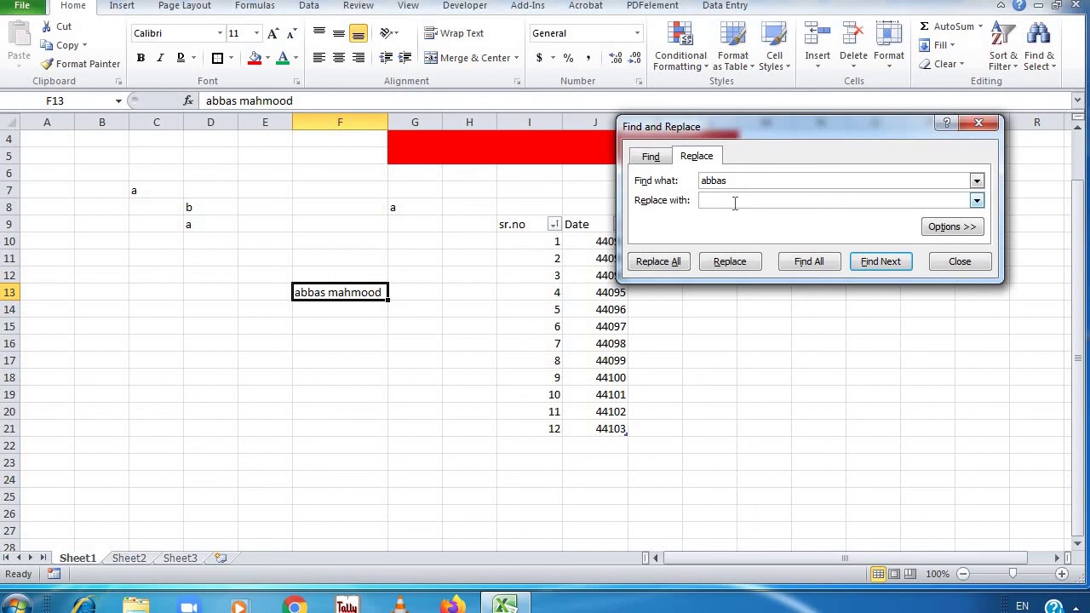
type("Ali")
left_click(736, 269)
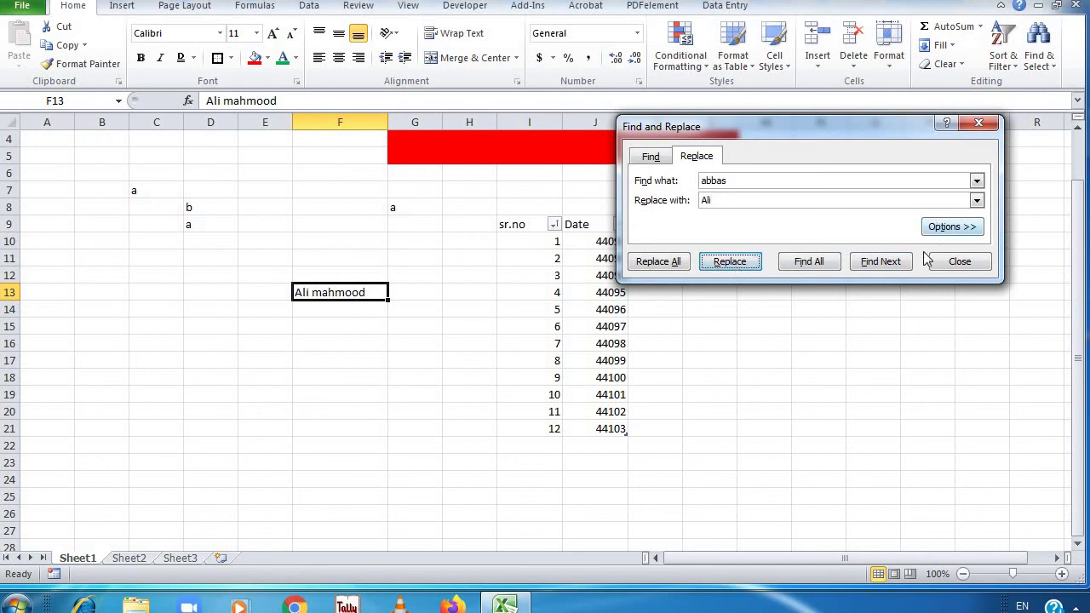
left_click(953, 266)
left_click(1039, 52)
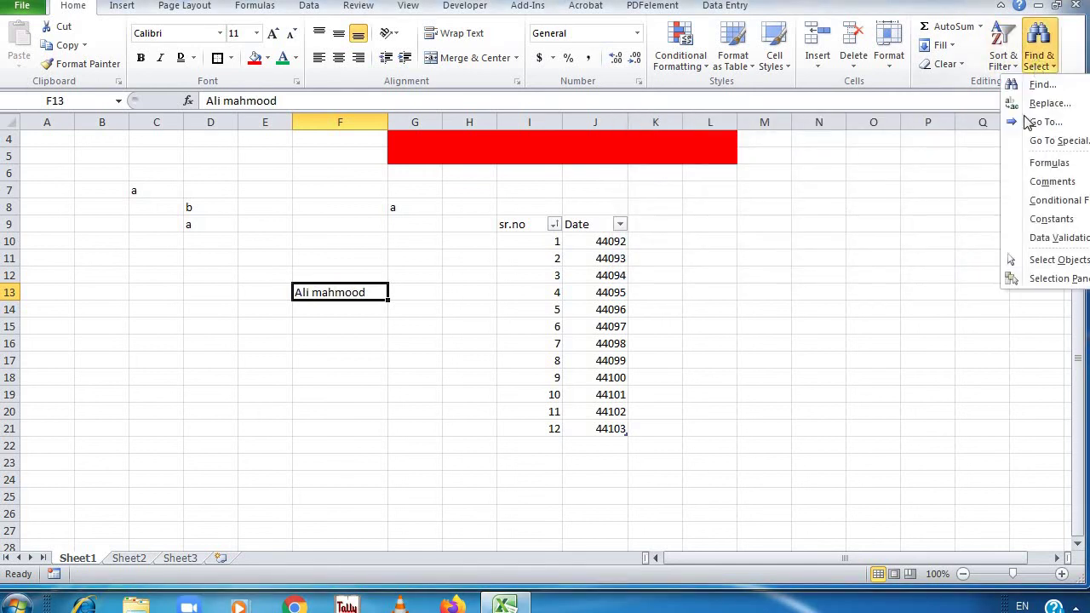
Jump to cell E16 using Go To from Find & Select
left_click(1034, 123)
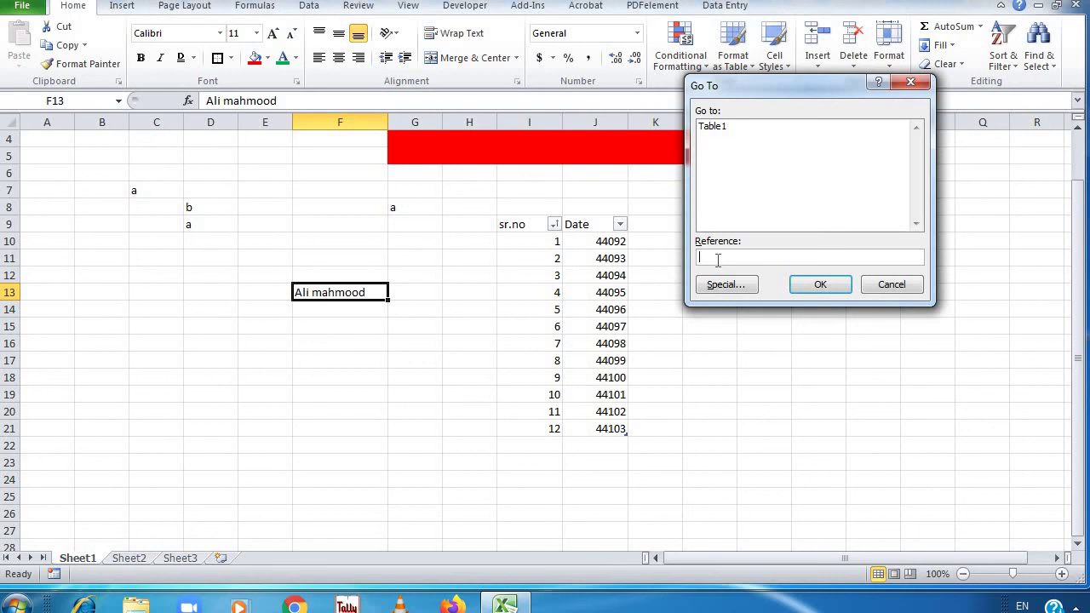
type("e16")
key("Return")
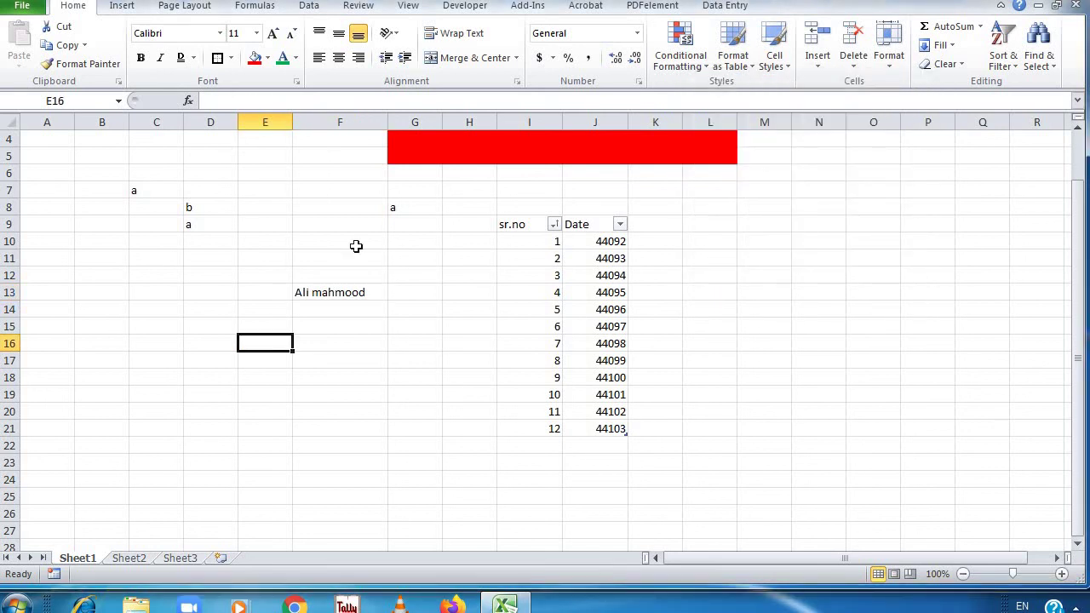